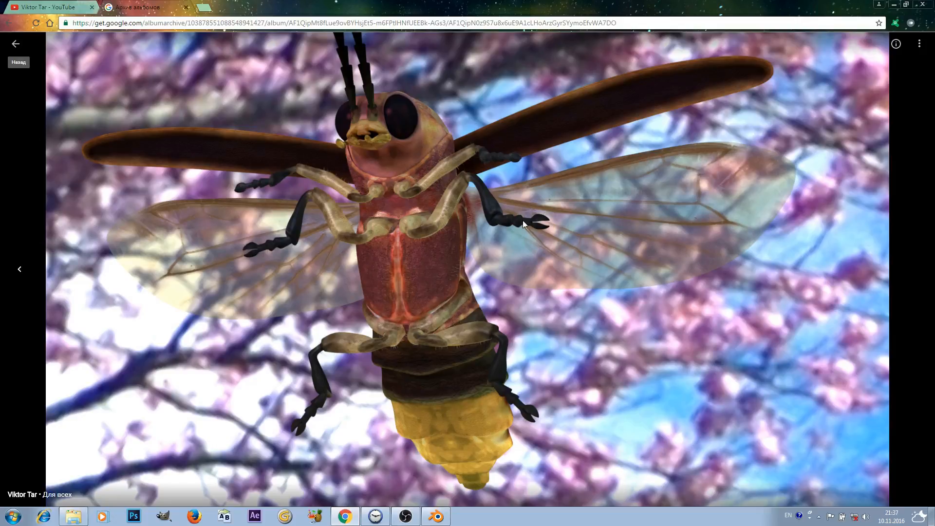
- Switch to Blender and examine the two whisker bone chains at the head of the glowfly armature
left_click(435, 516)
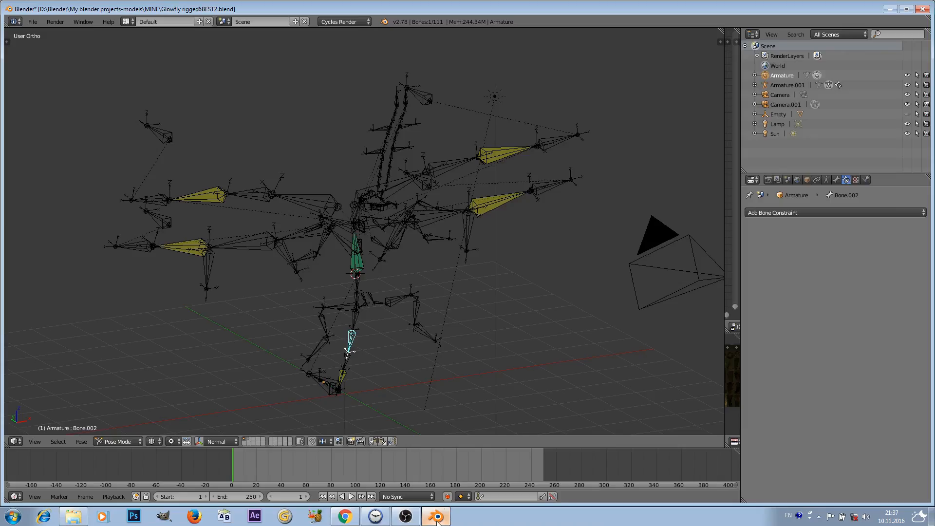
scroll(450, 220, "up", 3)
middle_click_drag(457, 187, 425, 388, "shift")
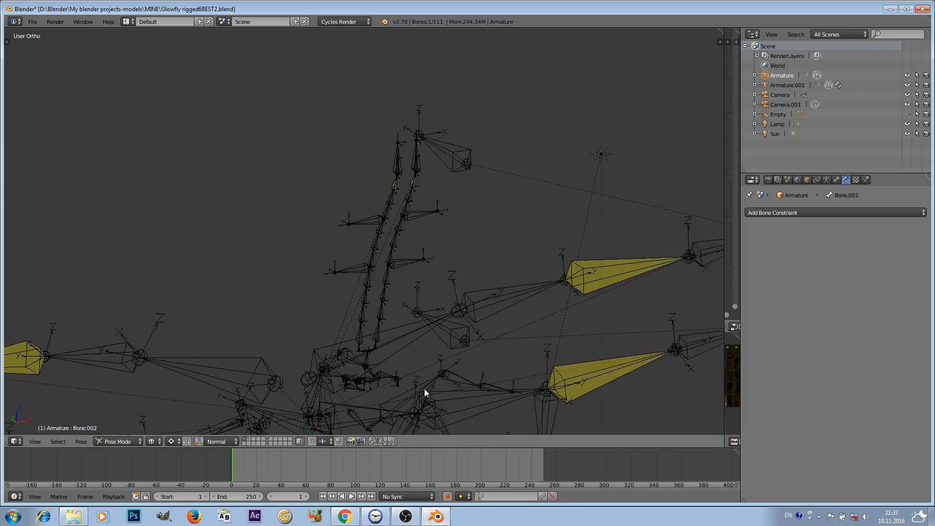
scroll(433, 340, "up", 3)
middle_click_drag(433, 338, 439, 305)
scroll(439, 306, "down", 1)
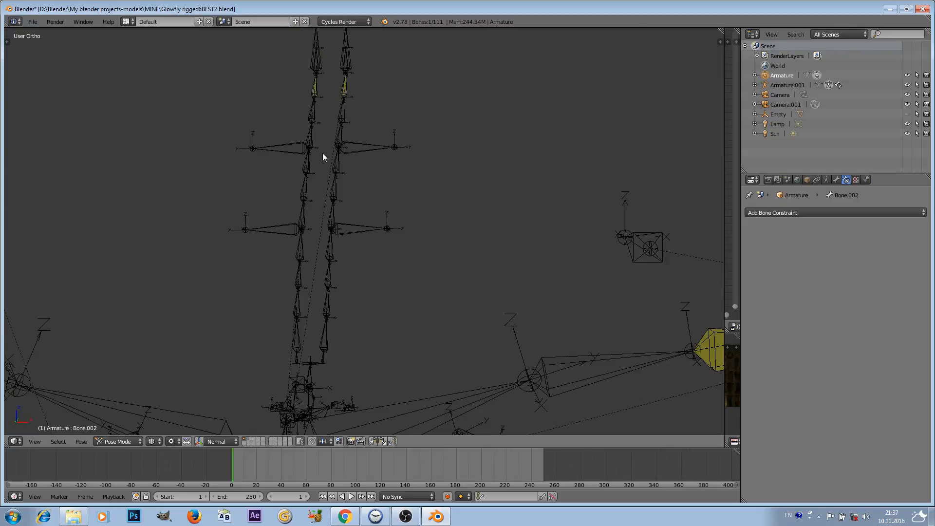
scroll(313, 77, "down", 1)
scroll(319, 76, "up", 1)
middle_click_drag(321, 65, 341, 102, "shift")
- Try moving the right whisker's controls: whiskerikcntrl.R, CNTRL.whiskermiddle.R and CNTRL.whiskerlow.R, cancelling each move
right_click(337, 85)
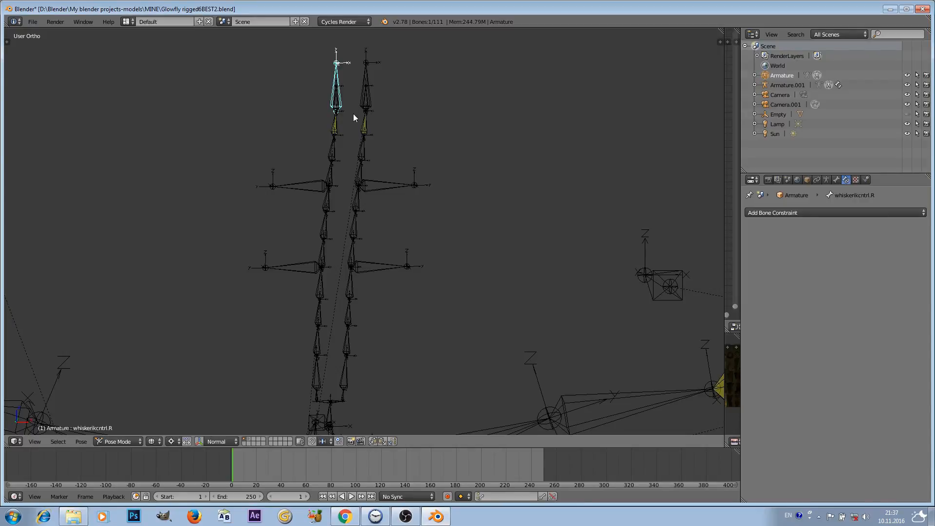
key("g")
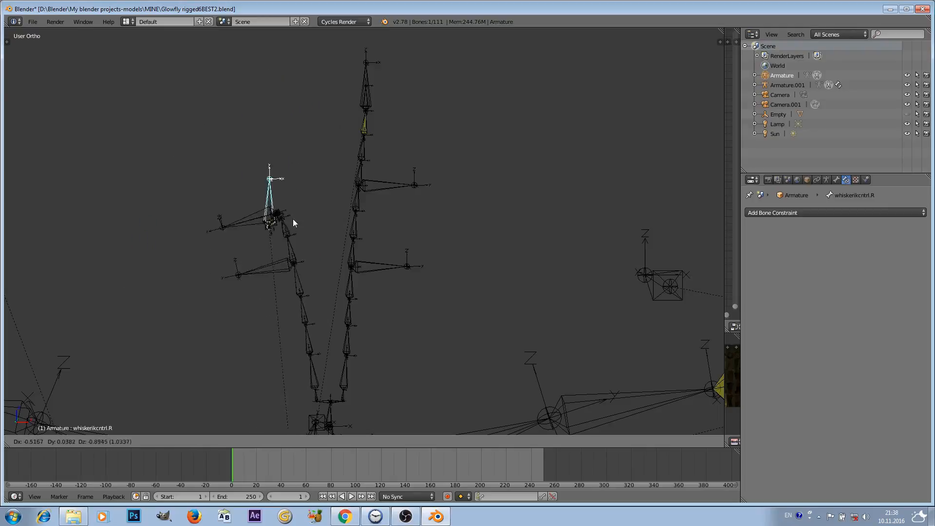
key("Escape")
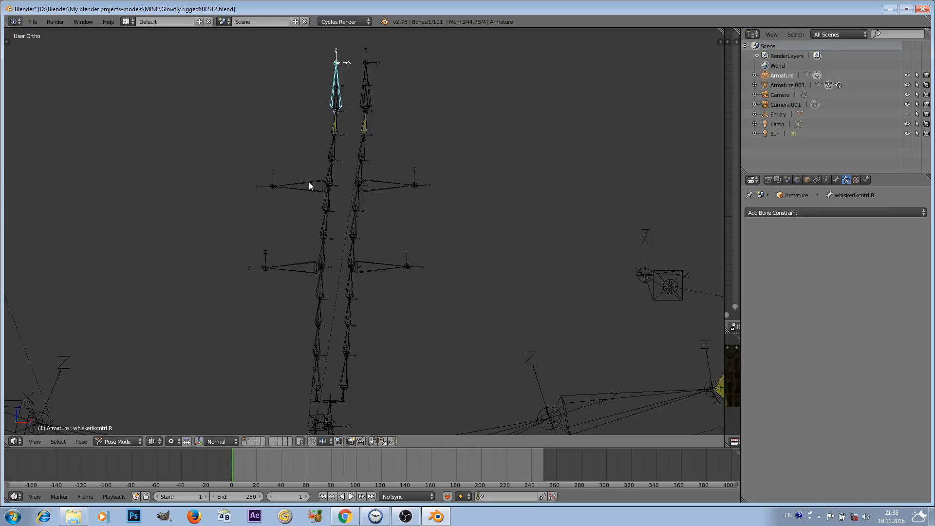
right_click(310, 185)
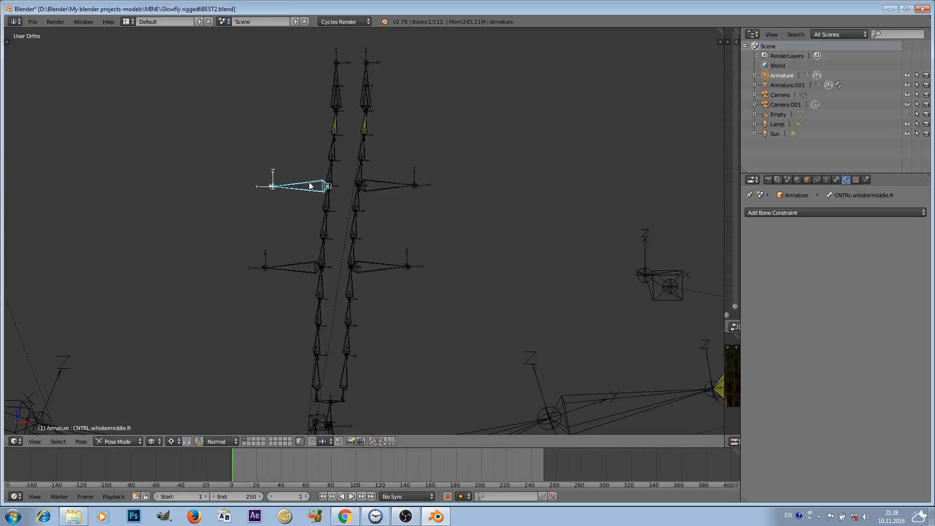
key("g")
key("Escape")
right_click(309, 262)
key("g")
key("Escape")
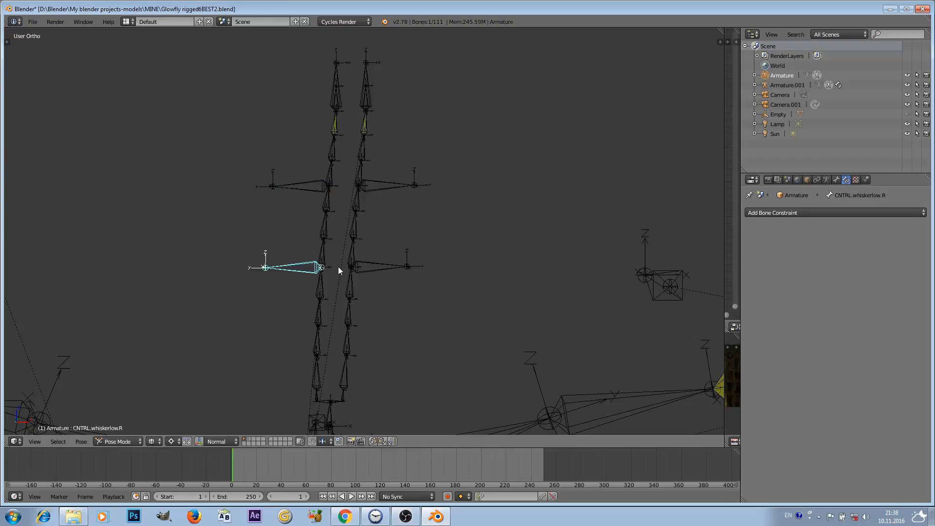
- Try moving CNTRL.whiskerlow.R and CNTRL.whiskermiddle.R again on the straight right whisker, cancelling each move
mouse_move(338, 267)
middle_mouse_down()
mouse_move(323, 270)
mouse_move(327, 263)
middle_mouse_up()
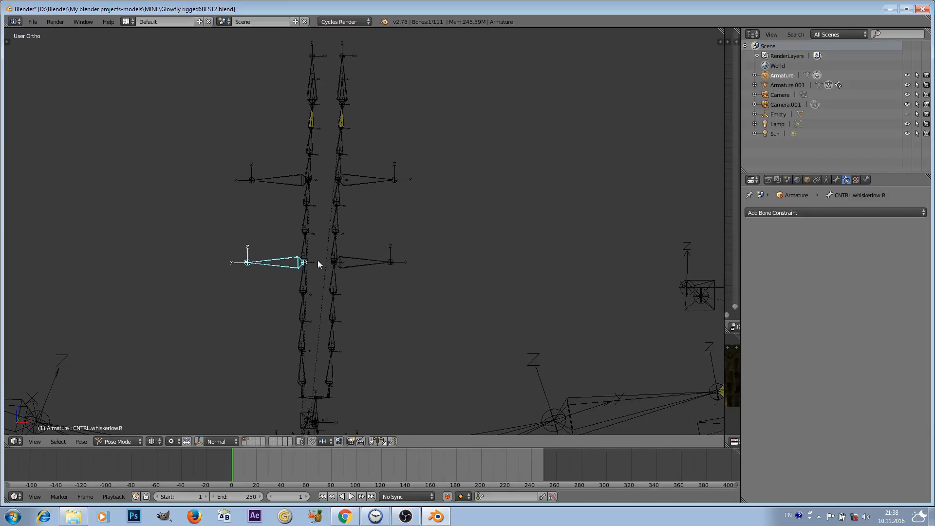
key("g")
key("Escape")
right_click(271, 178)
key("g")
key("Escape")
- Move whiskerikcntrl.R outward and down so the right whisker chain bends away from the other one
right_click(316, 91)
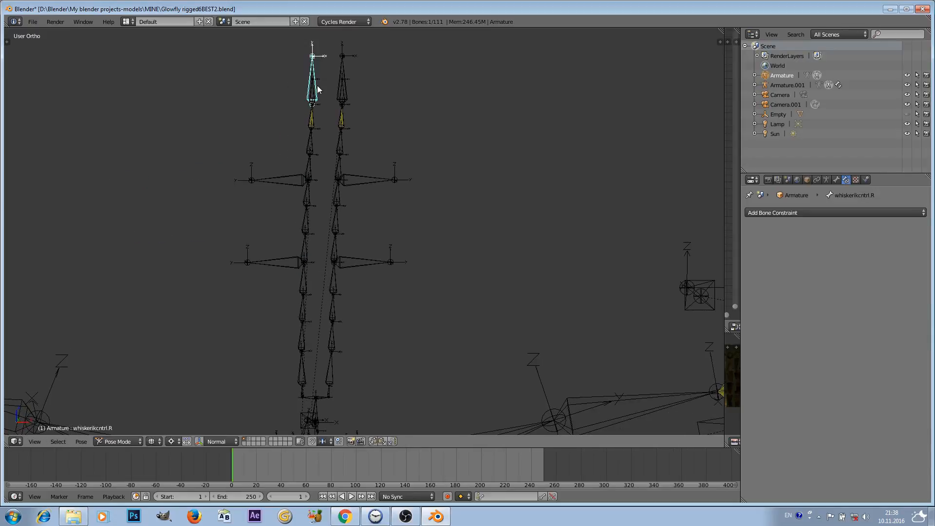
key("g")
left_click(197, 145)
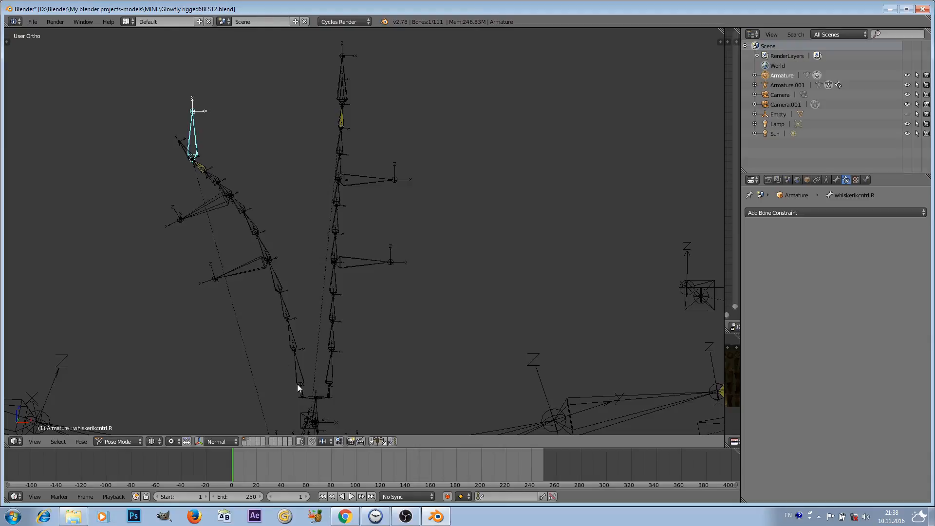
- Try moving CNTRL.whiskermiddle.R and CNTRL.whiskerlow.R on the bent right whisker, cancelling each move
right_click(211, 204)
key("g")
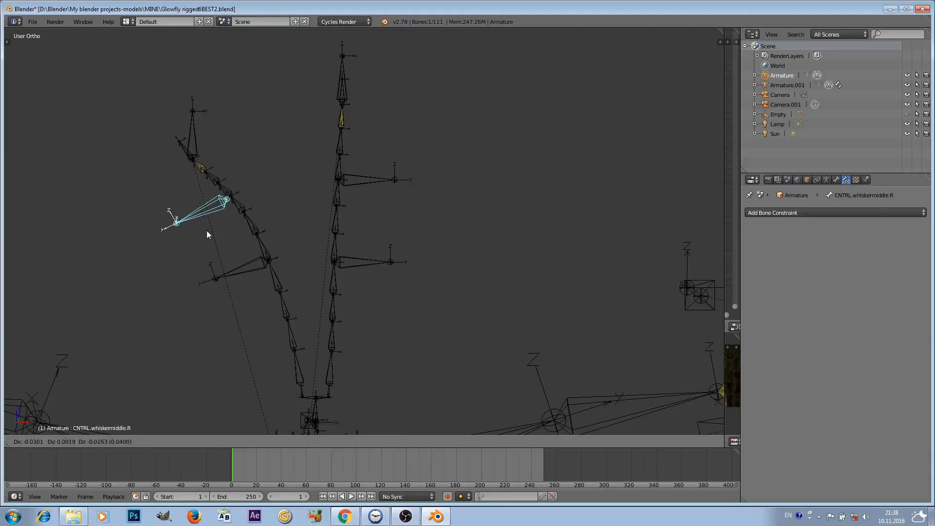
key("Escape")
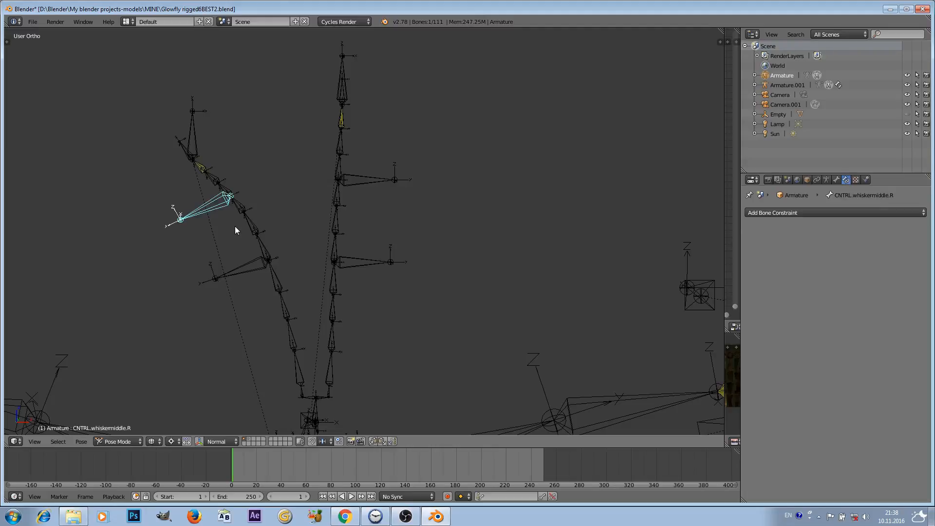
key("g")
key("Escape")
right_click(250, 266)
key("g")
key("Escape")
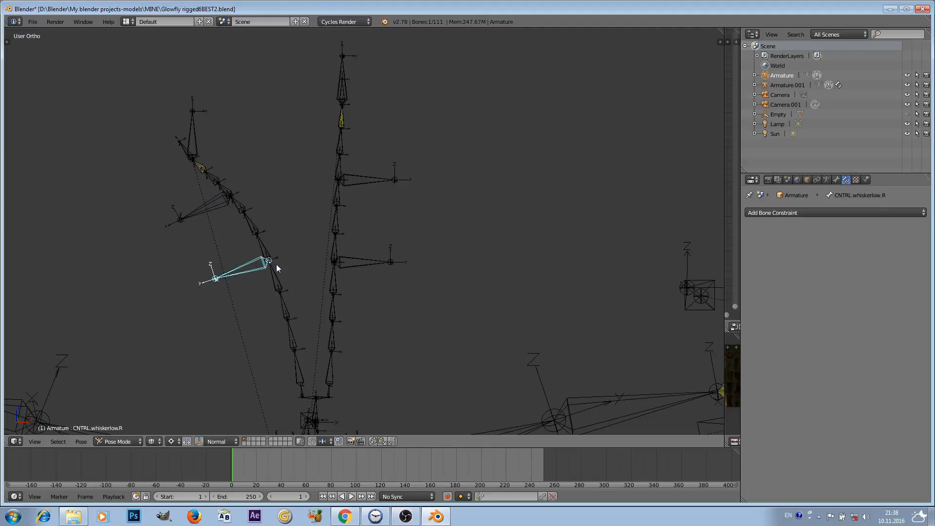
- Examine how CNTRL.whiskerlow.R relates to whisker4.R by selecting them together, and inspect the middle and IK control bones
right_click(276, 279)
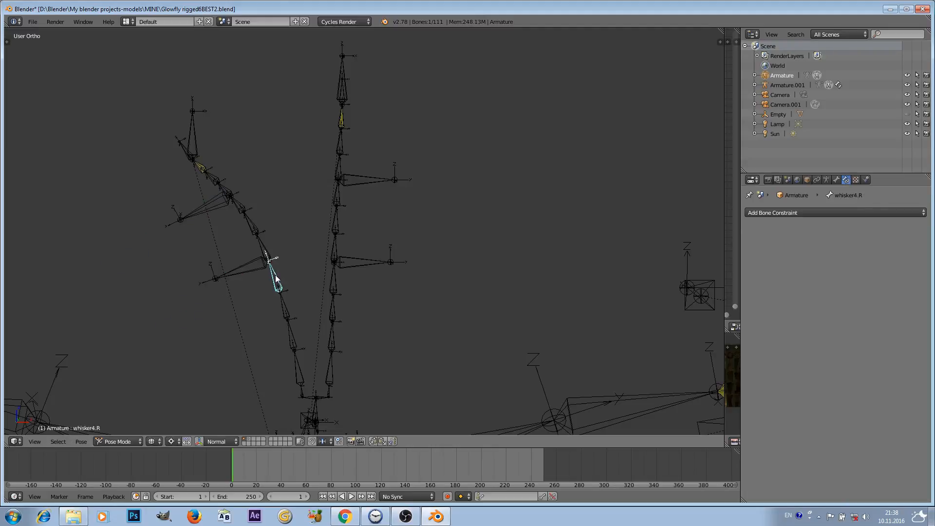
right_click(254, 268, "shift")
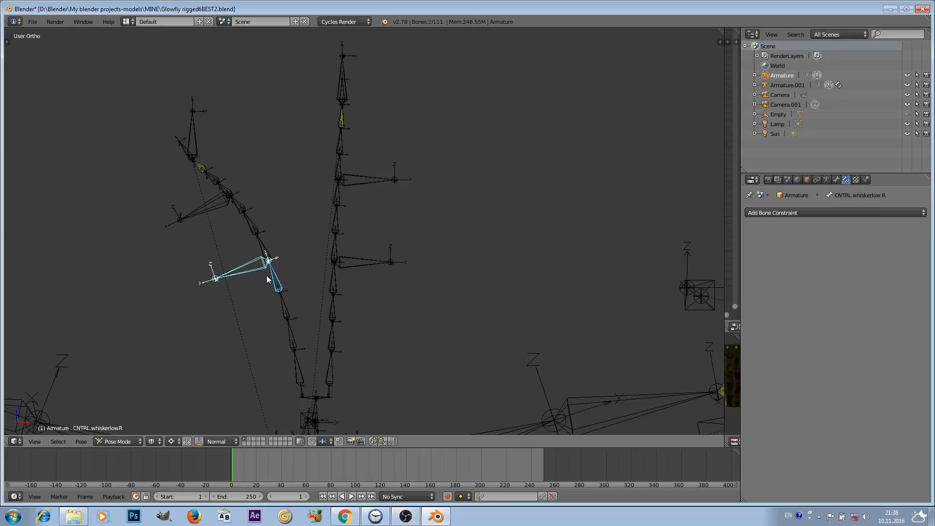
right_click(249, 267)
right_click(221, 197)
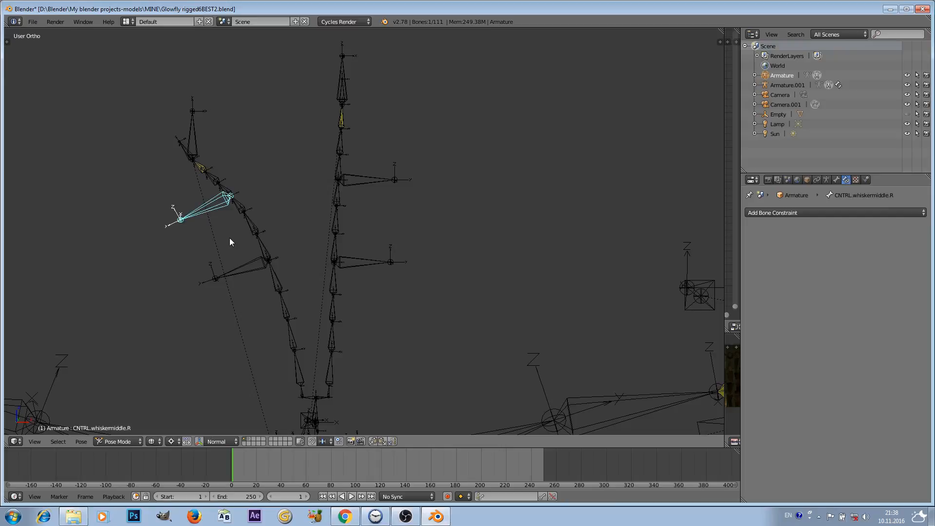
right_click(269, 271)
right_click(275, 279)
right_click(261, 274, "shift")
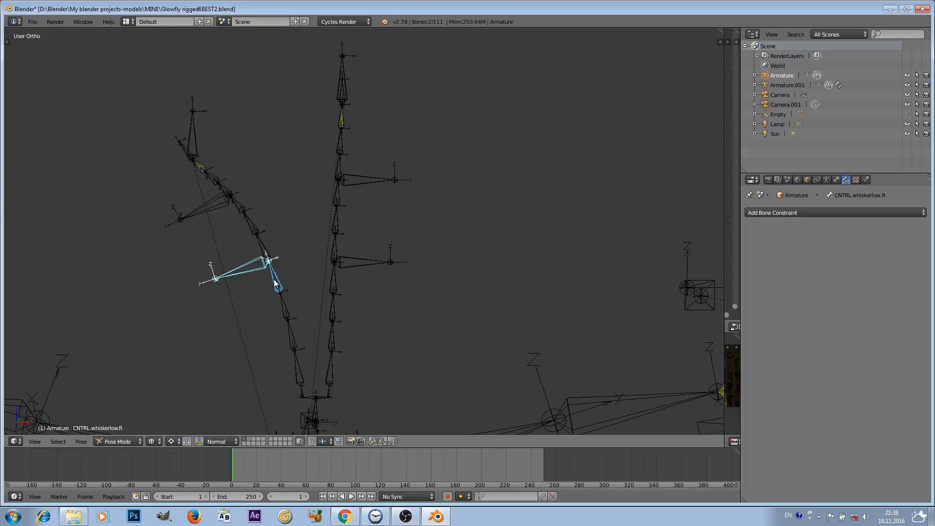
right_click(193, 129)
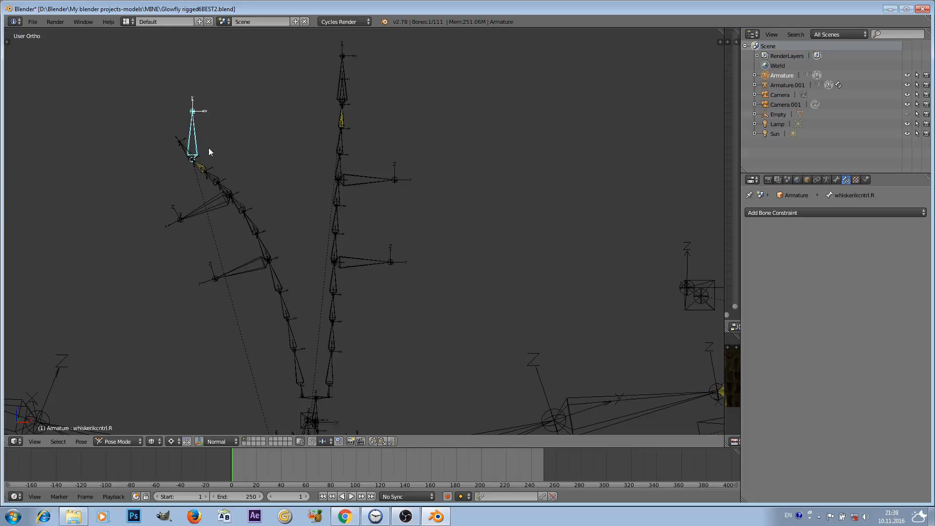
- Select all bones of the armature and clear their pose location and rotation
key("a")
key("a")
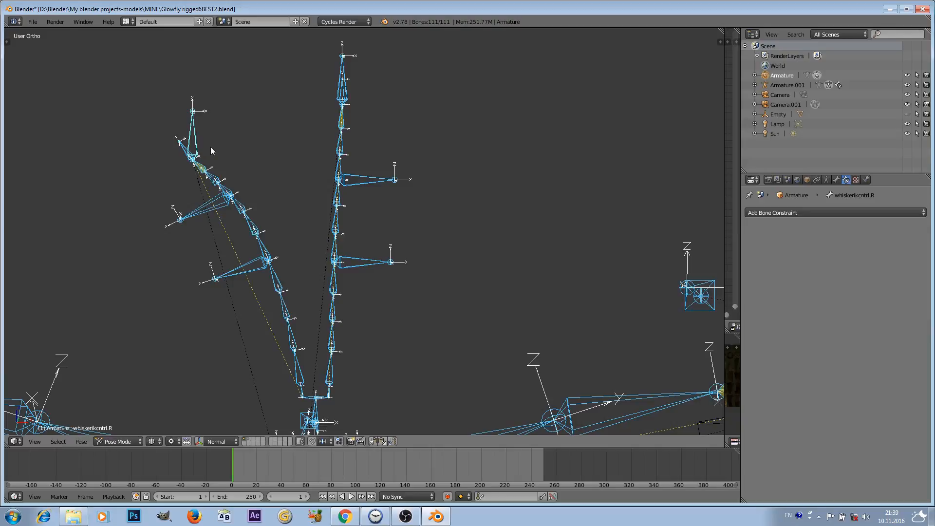
key("alt+g")
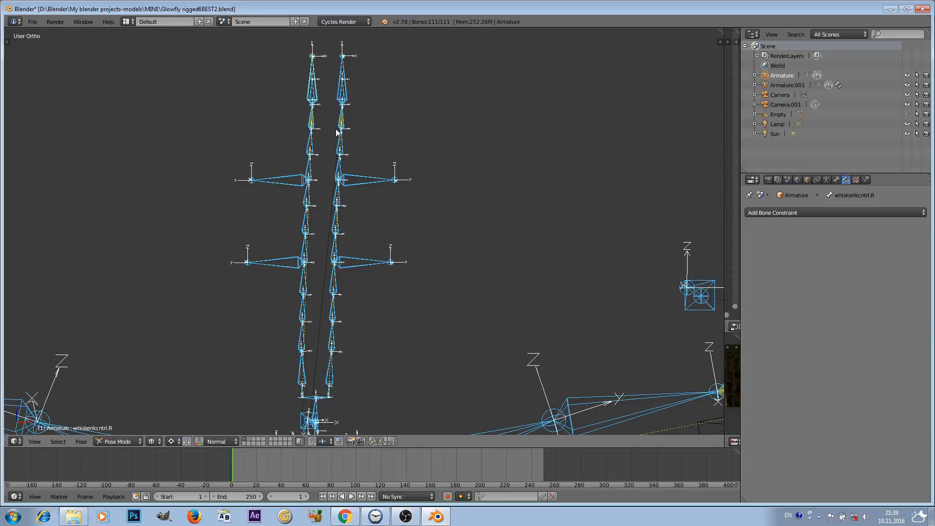
scroll(419, 150, "down", 1)
key("alt+r")
scroll(423, 157, "up", 1)
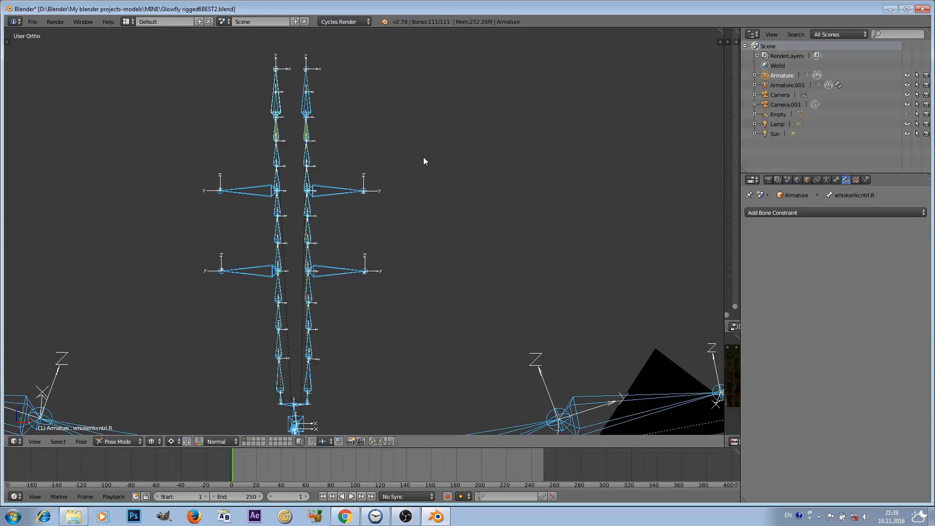
middle_click_drag(423, 157, 428, 155)
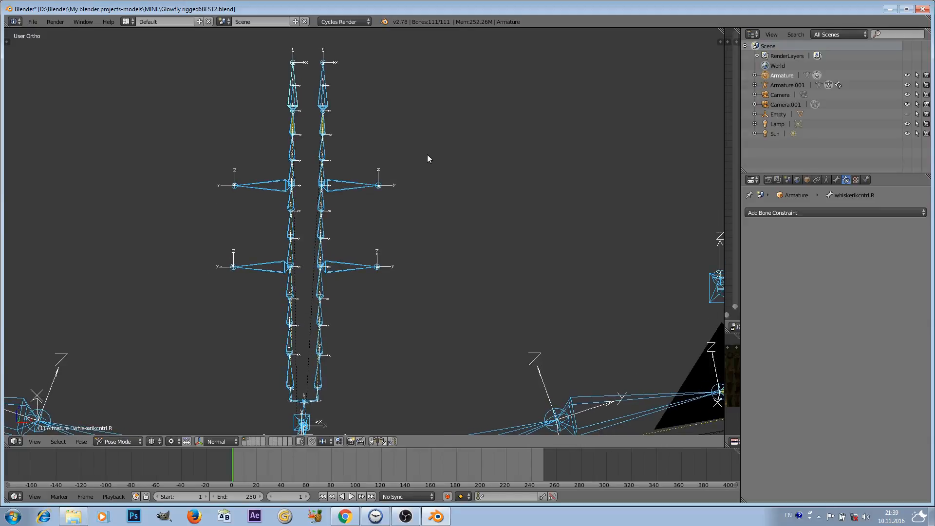
- Inspect the right whisker's side controls by selecting CNTRL.whiskermiddle.R and CNTRL.whiskerlow.R in turn
right_click(272, 187)
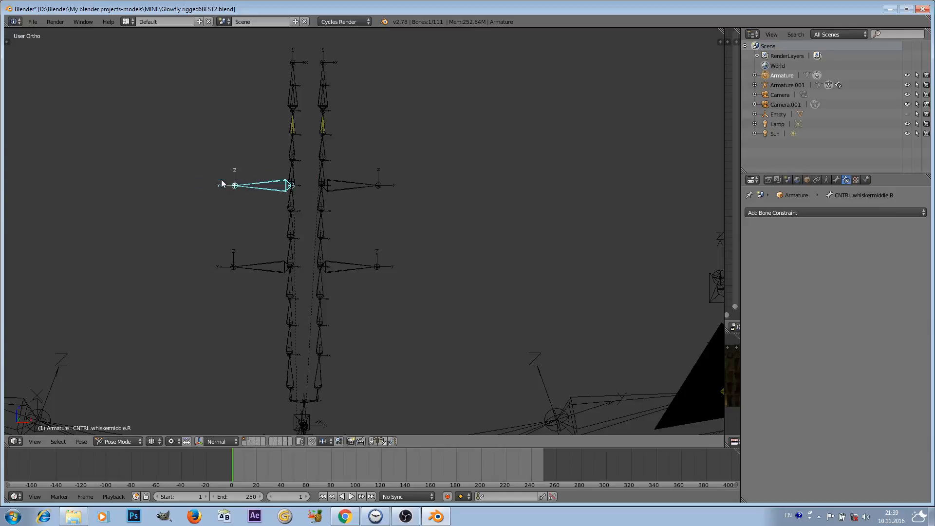
right_click(257, 265)
right_click(265, 183)
- Show the scene layer that holds the Armature.001 spine rig and select its DEF_spine.000 bone
key("q")
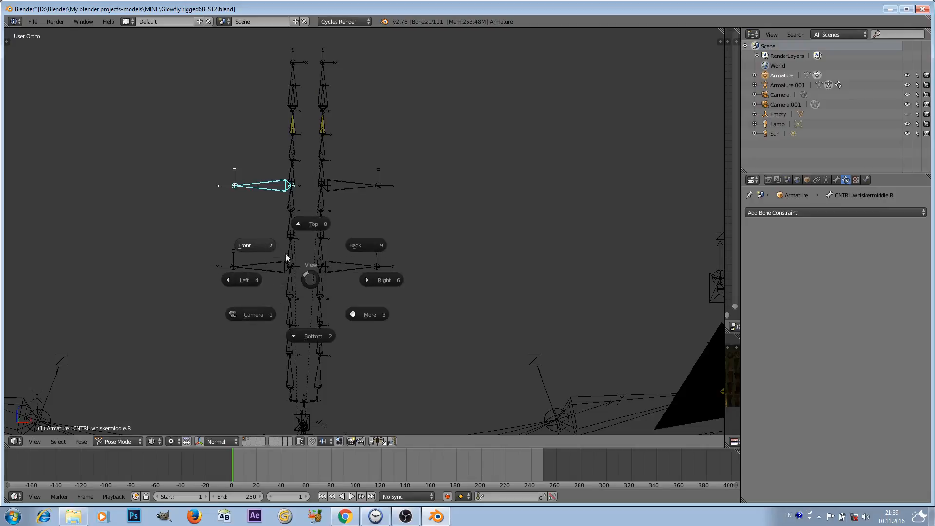
left_click(251, 441)
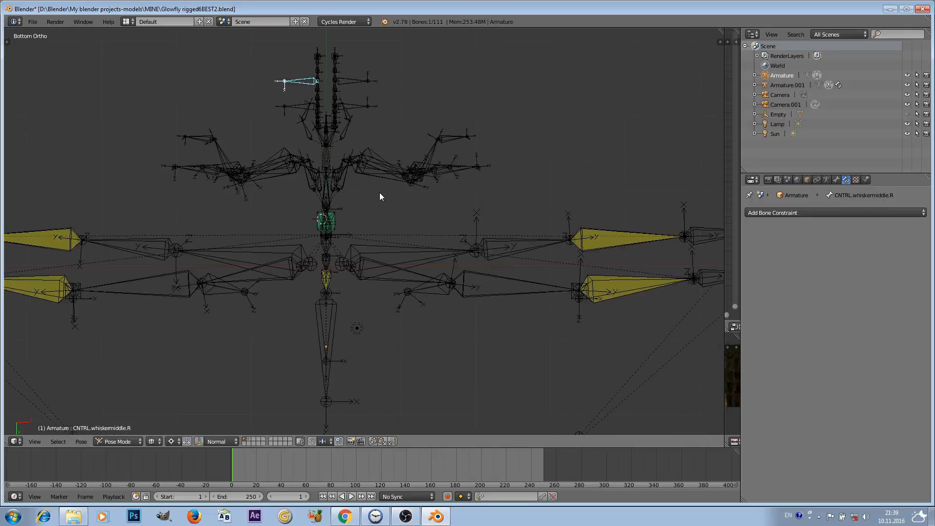
scroll(272, 428, "down", 3)
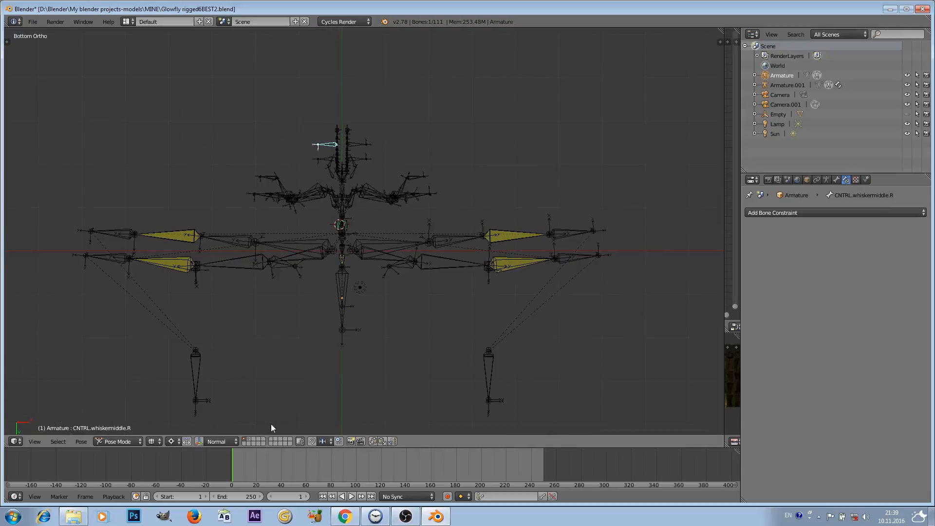
left_click(248, 439)
scroll(363, 235, "up", 5)
middle_click_drag(404, 235, 431, 160)
scroll(375, 144, "down", 9)
key("a")
right_click(355, 139)
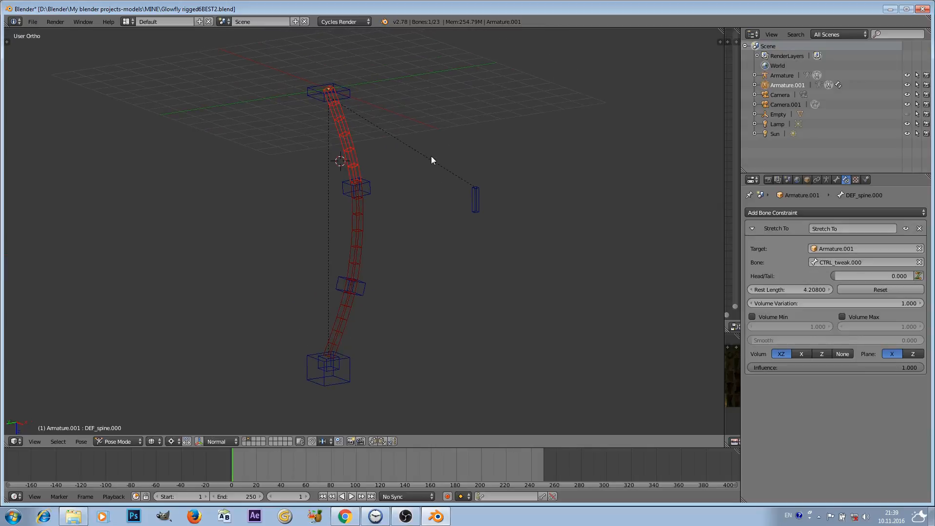
- Select all visible bones of Armature.001 and set the armature's bone display to Octahedral
key("a")
key("a")
left_click(835, 179)
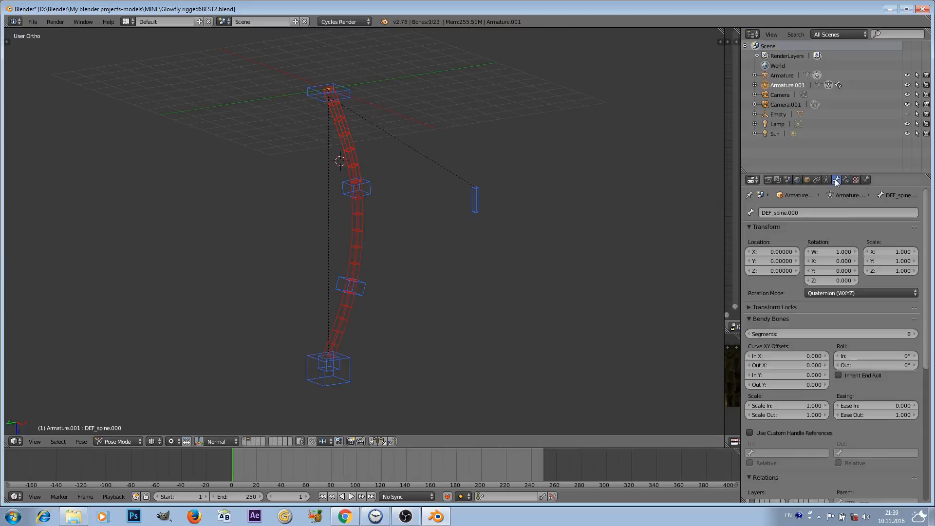
left_click(827, 179)
scroll(815, 291, "down", 2)
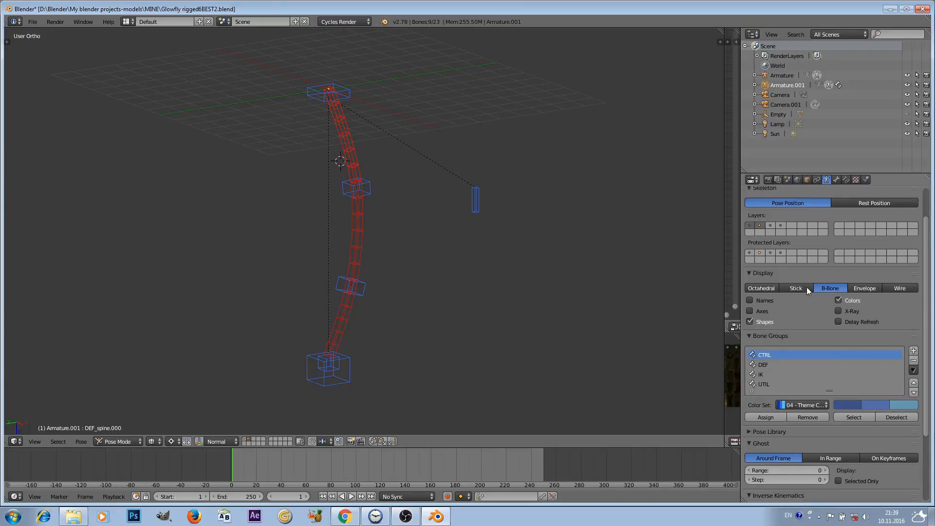
left_click(761, 287)
middle_click_drag(435, 199, 413, 372)
middle_click_drag(433, 232, 438, 229)
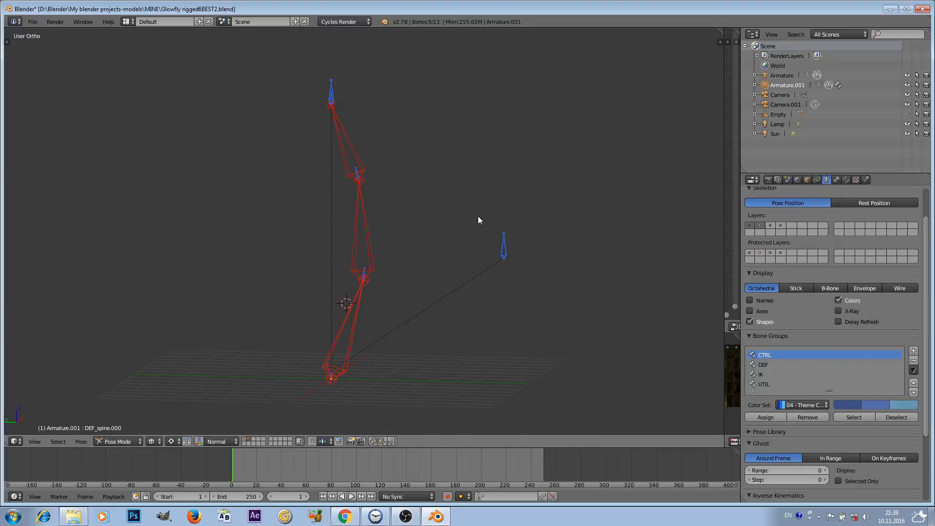
- Show the third and fourth bone layers of Armature.001 together with the layers already displayed
left_click(770, 225, "shift")
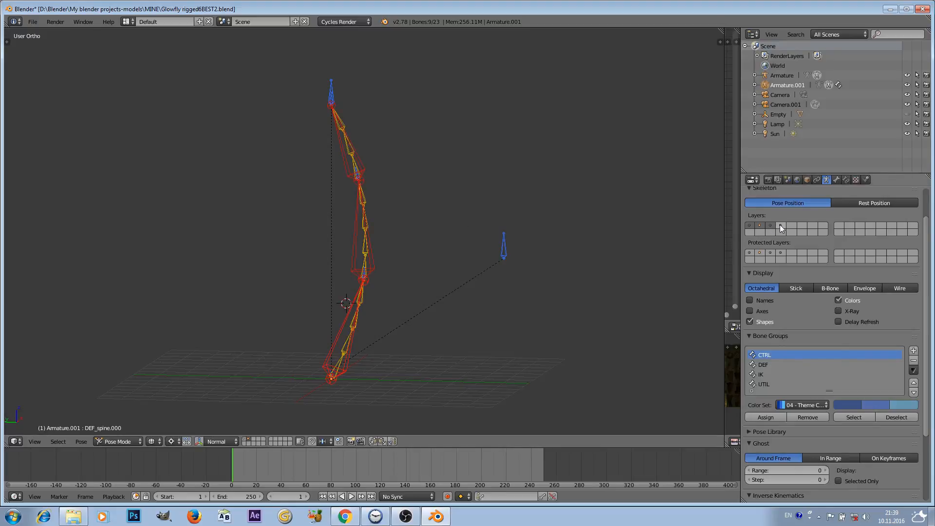
left_click(781, 226, "shift")
- Move the CTRL_spine_end bone sideways and down so the Armature.001 spine bends over
middle_click_drag(430, 144, 364, 89)
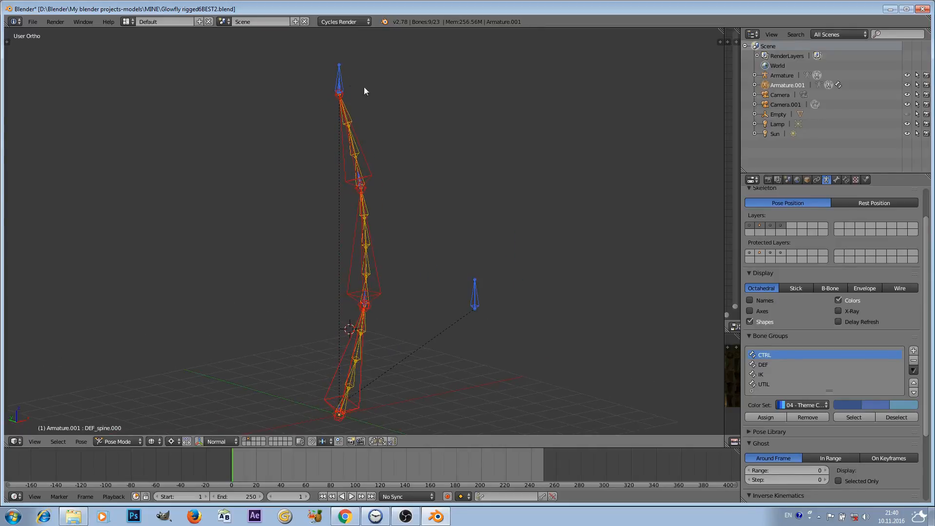
right_click(345, 75)
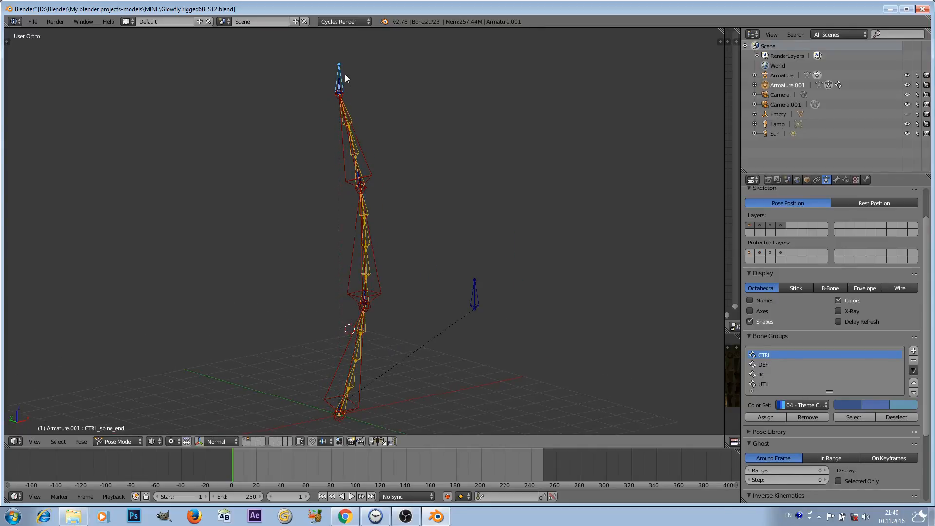
key("g")
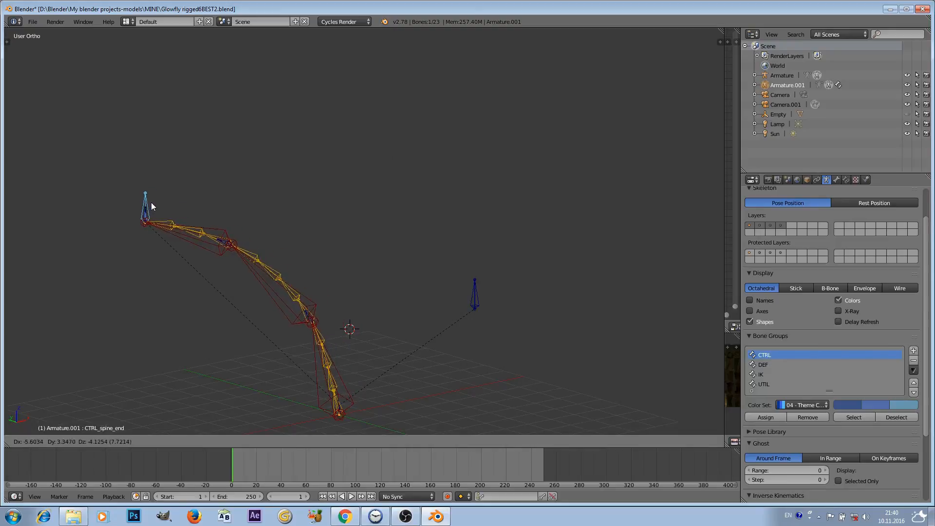
left_click(146, 206)
- Move CTRL_tweak.001 up and outward, away from the orange IK chain's upper part
right_click(217, 246)
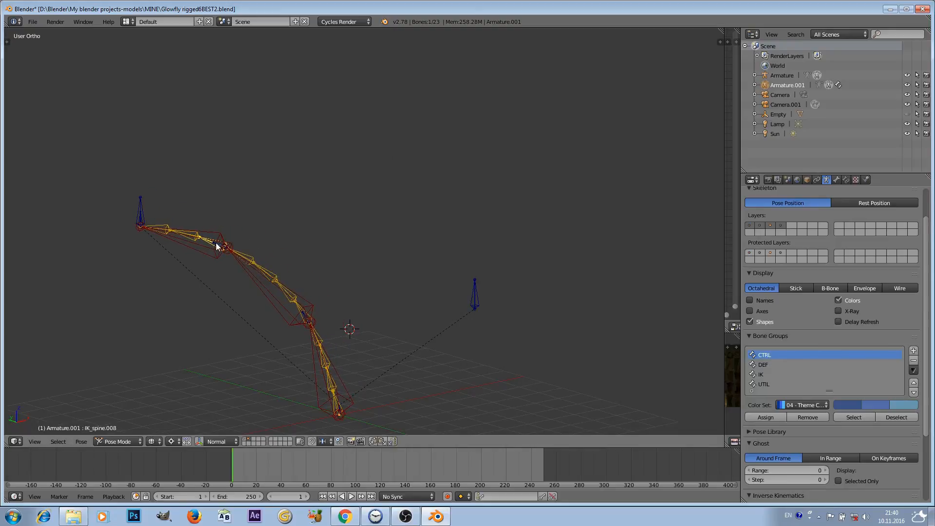
key("g")
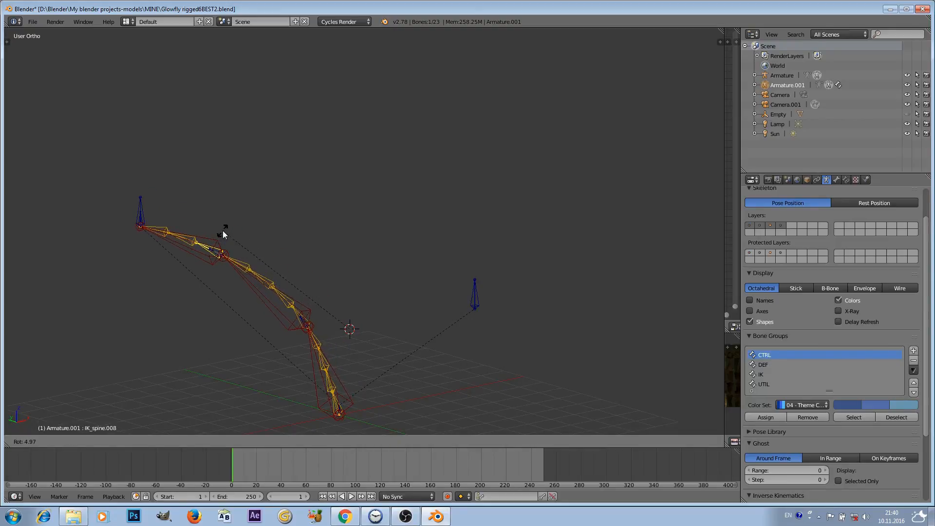
right_click(223, 230)
right_click(218, 246)
middle_click_drag(217, 246, 275, 206, "shift")
scroll(282, 187, "up", 1)
key("g")
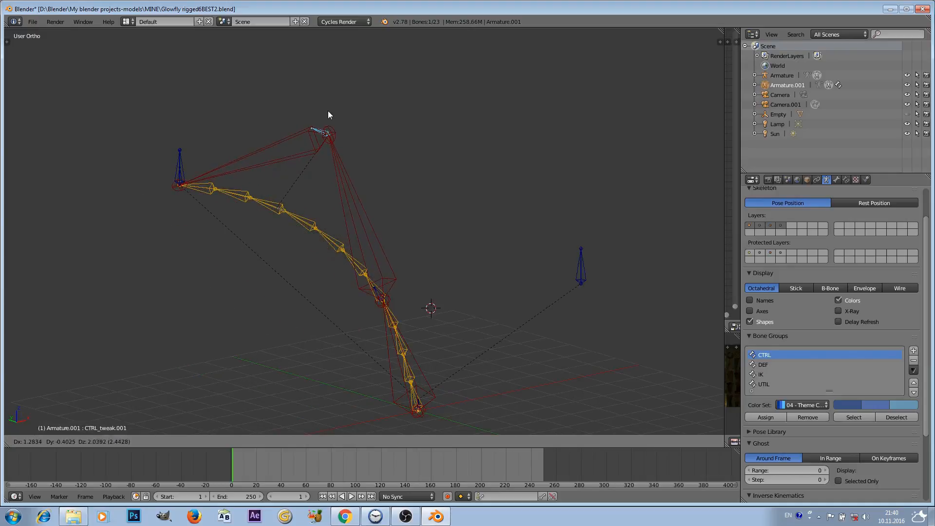
left_click(328, 110)
- Move CTRL_tweak.000 up and outward, away from the middle of the IK chain
scroll(393, 300, "up", 2)
right_click(382, 320)
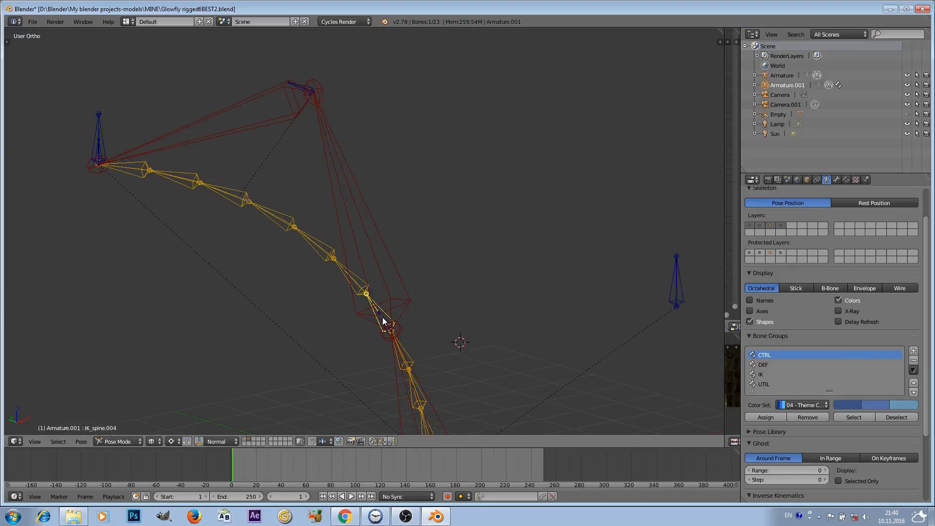
right_click(382, 320)
key("g")
left_click(469, 209)
scroll(483, 193, "down", 3)
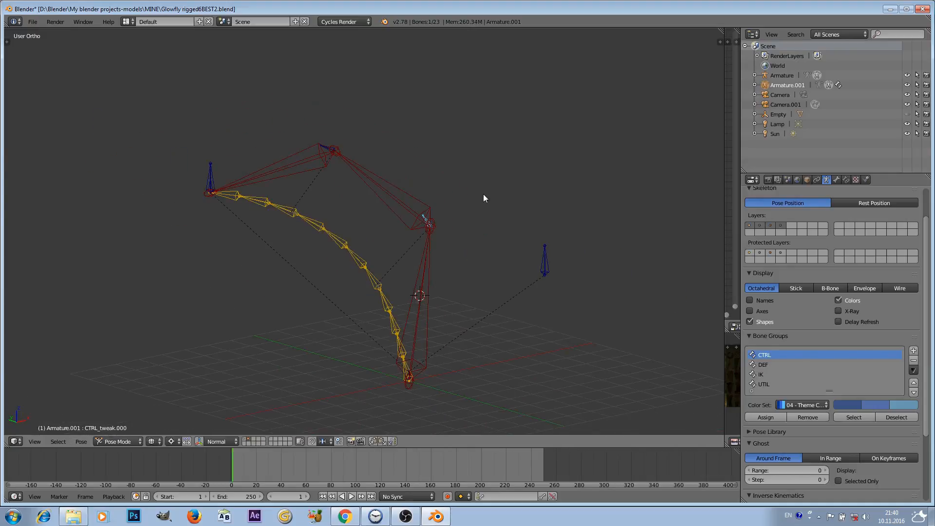
- Raise the CTRL_spine_end bone with both tweak controls pulled out
right_click(210, 178)
key("g")
left_click(224, 130)
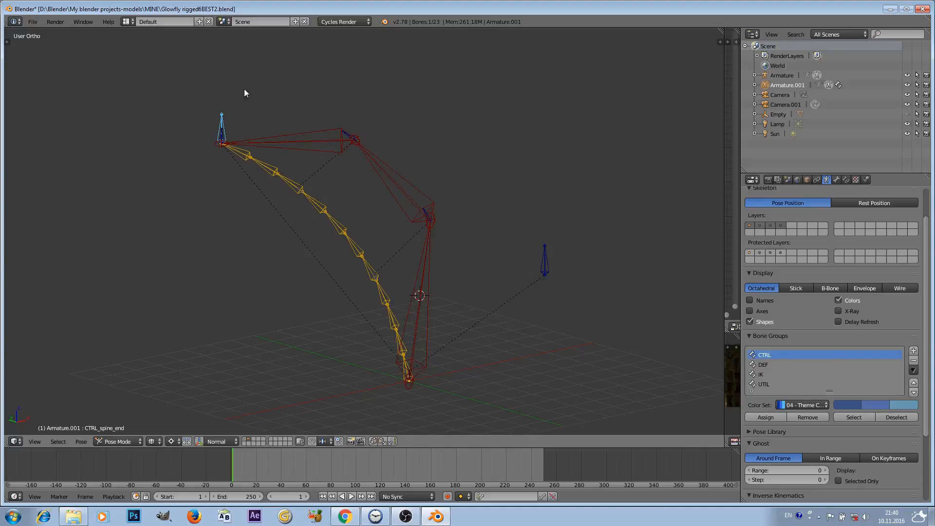
- Inspect the three red DEF spine bones by selecting them one after another from tip to base
right_click(284, 145)
right_click(391, 173, "shift")
right_click(422, 265, "shift")
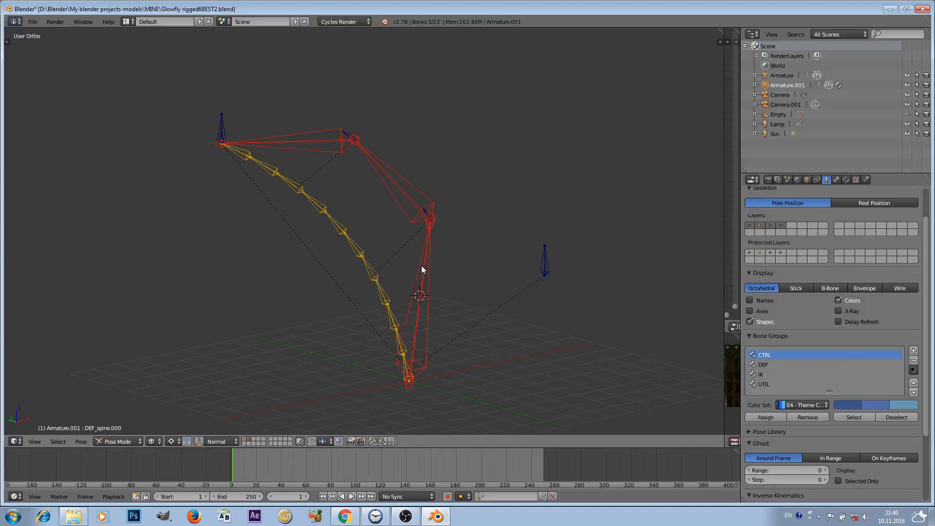
right_click(365, 272)
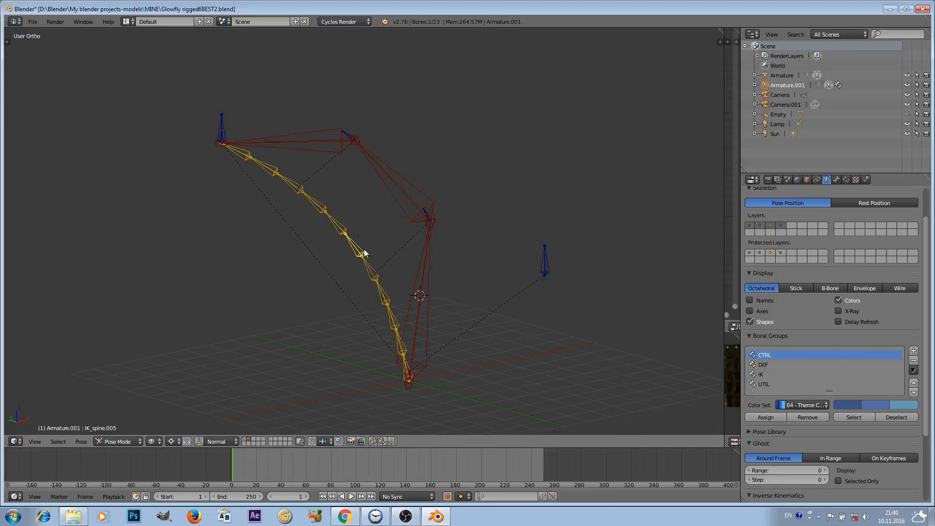
key("c")
left_click(389, 321)
right_click(390, 322)
right_click(403, 341)
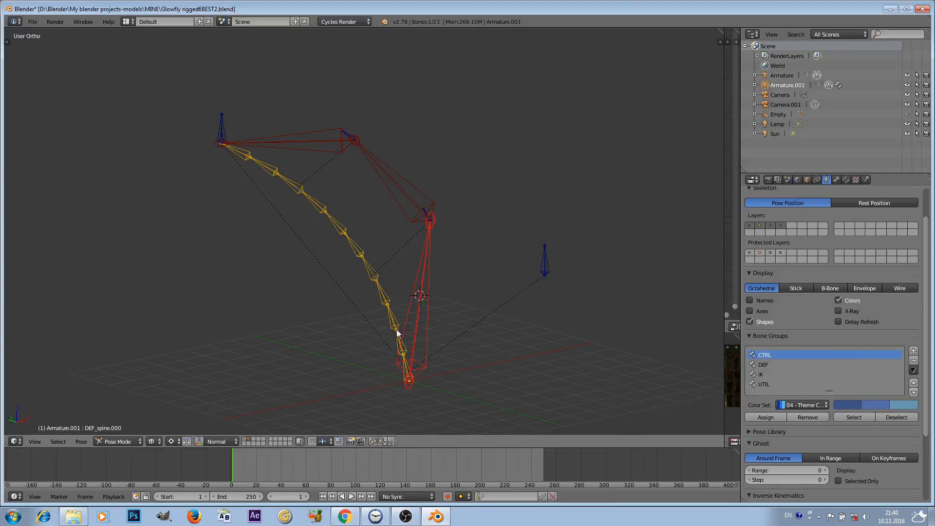
- Select the IK_spine chain bones from base to tip and hide them, including IK_spine.000 at the root
right_click(397, 340)
right_click(384, 310, "shift")
right_click(384, 297, "shift")
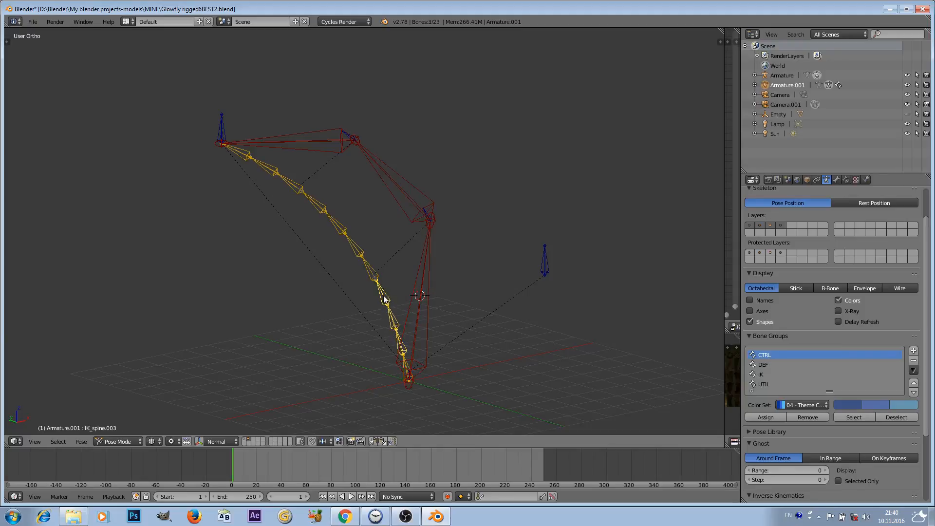
right_click(364, 263, "shift")
right_click(301, 186, "shift")
right_click(275, 173, "shift")
right_click(233, 153, "shift")
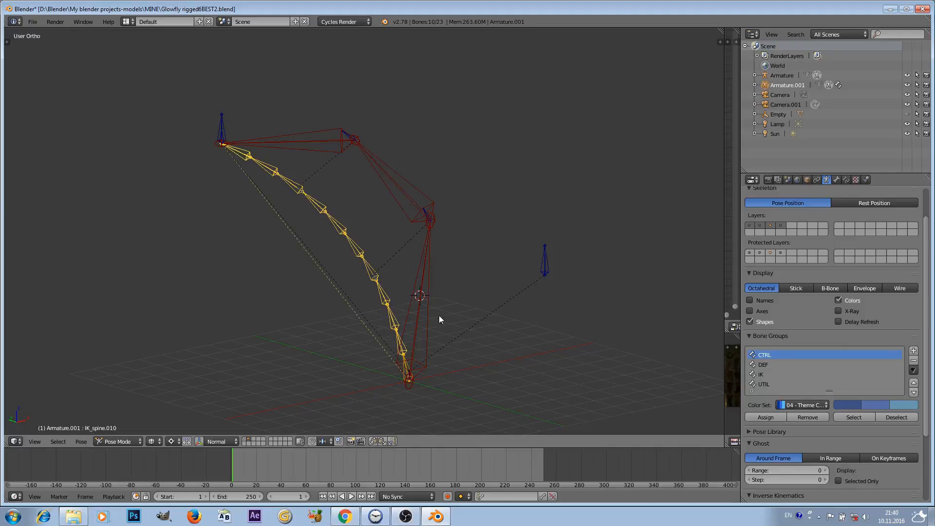
right_click(395, 338, "shift")
key("h")
right_click(405, 363)
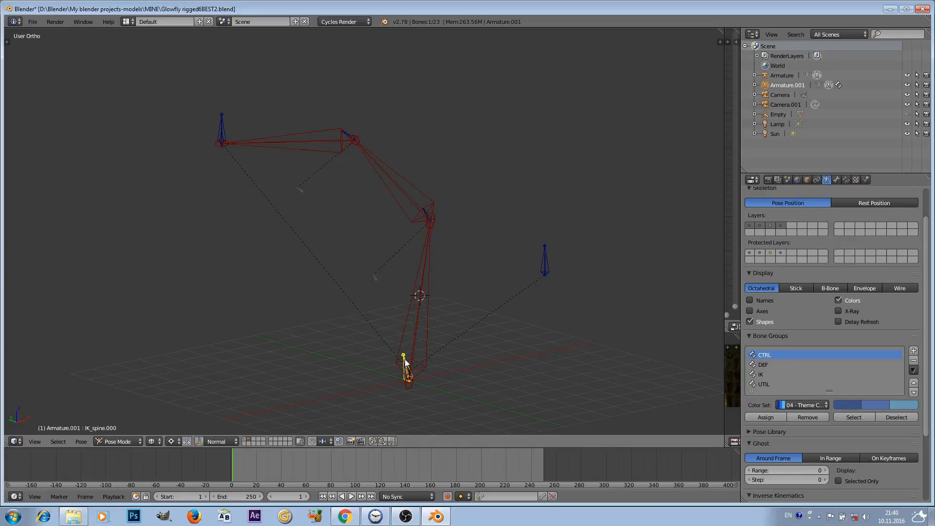
key("h")
- Move CTRL_spine_end around and place it higher, bending only the remaining DEF bones
right_click(218, 144)
key("g")
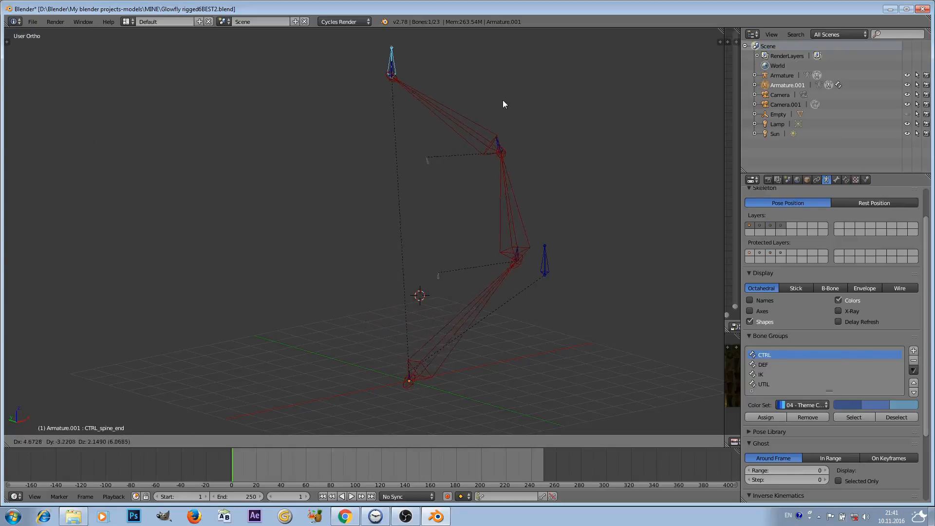
left_click(302, 82)
scroll(341, 103, "down", 4)
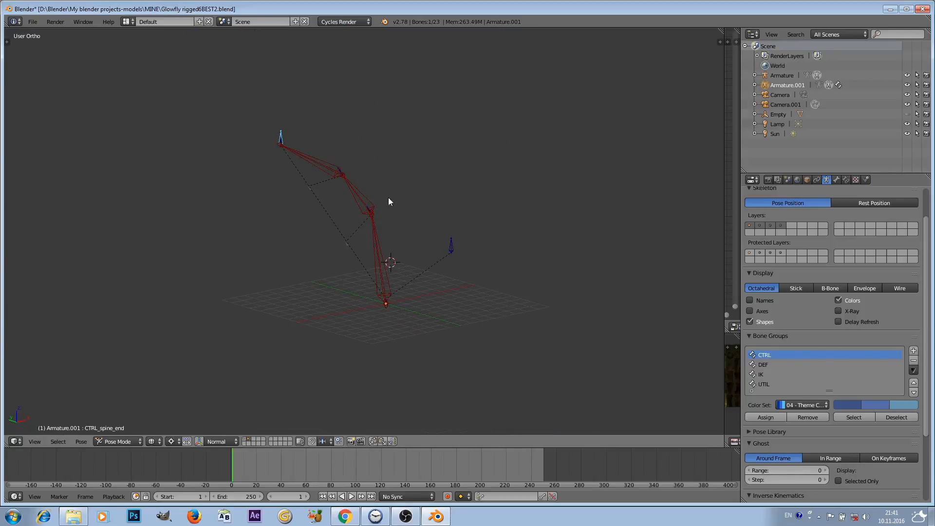
- Pull CTRL_tweak.000 and CTRL_tweak.001 outward to bow the DEF spine away from its base-to-tip line
mouse_move(388, 201)
middle_mouse_down()
mouse_move(451, 176)
mouse_move(372, 209)
middle_mouse_up()
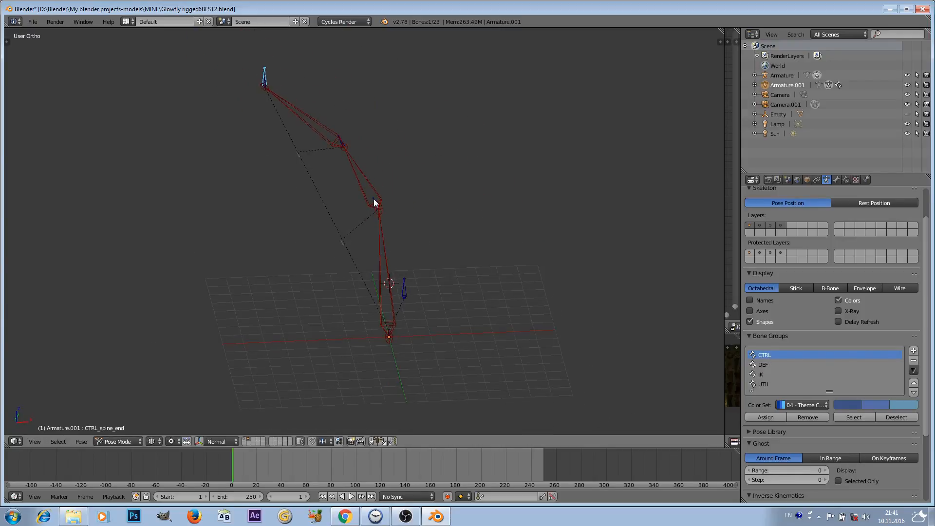
right_click(373, 199)
key("g")
left_click(454, 159)
right_click(341, 141)
key("g")
left_click(416, 83)
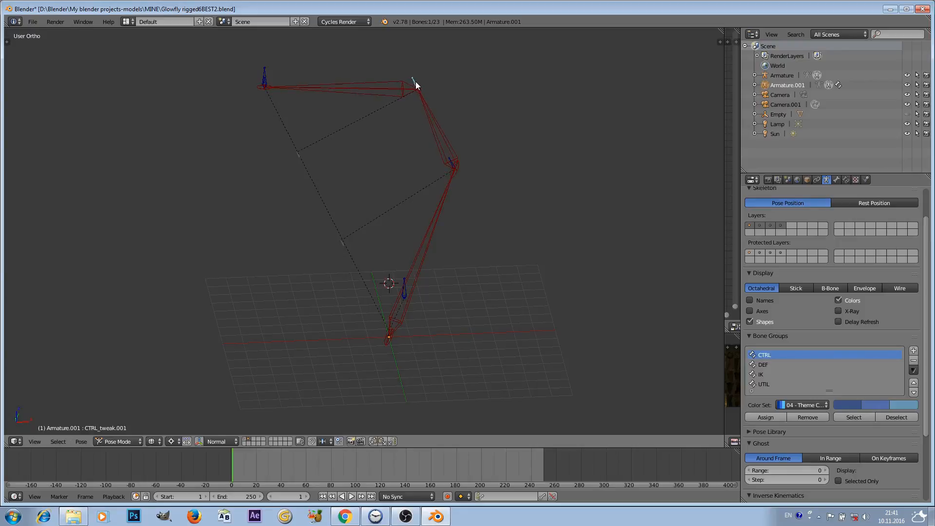
- Move CTRL_tweak.000 and CTRL_tweak.001 back inward toward the line between the spine's base and tip
right_click(452, 163)
key("g")
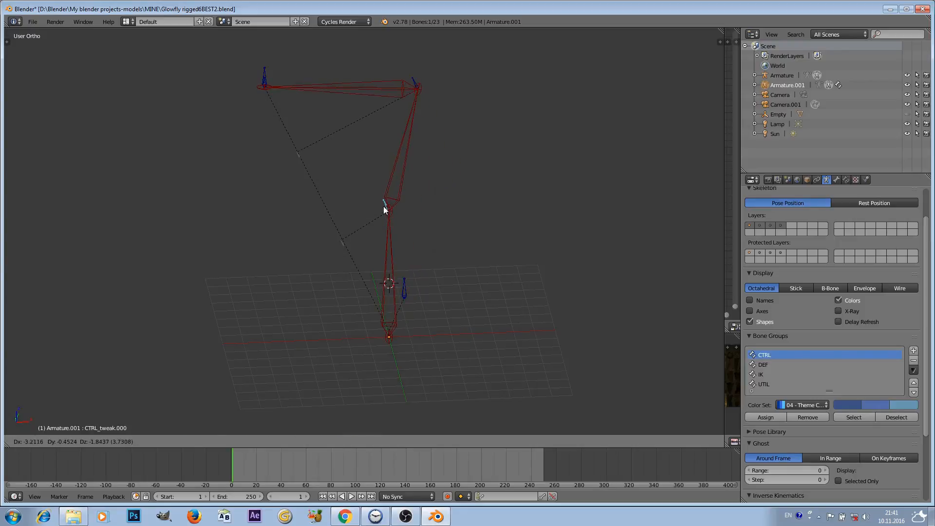
left_click(385, 206)
right_click(415, 81)
key("g")
left_click(362, 148)
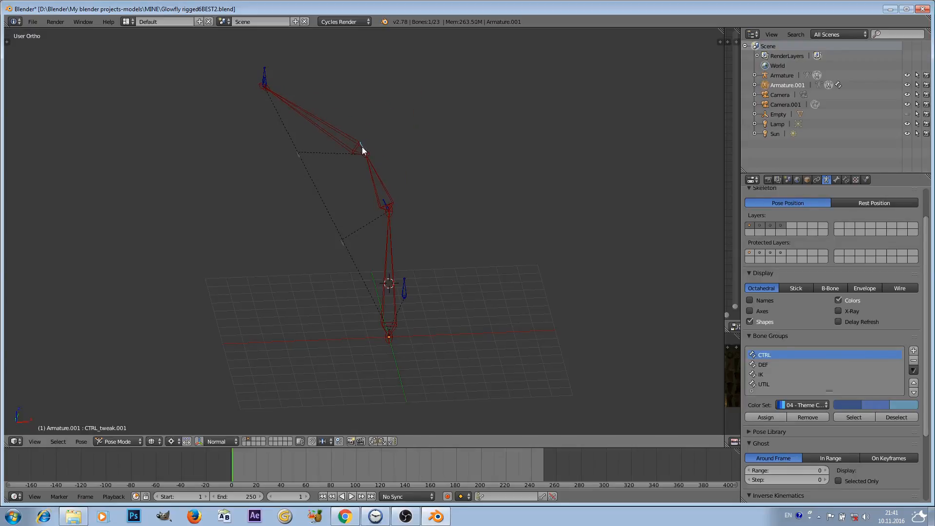
- Move the CTRL_spine_end bone down and outward and view the bent spine from the opposite side
right_click(265, 74)
left_click(219, 141)
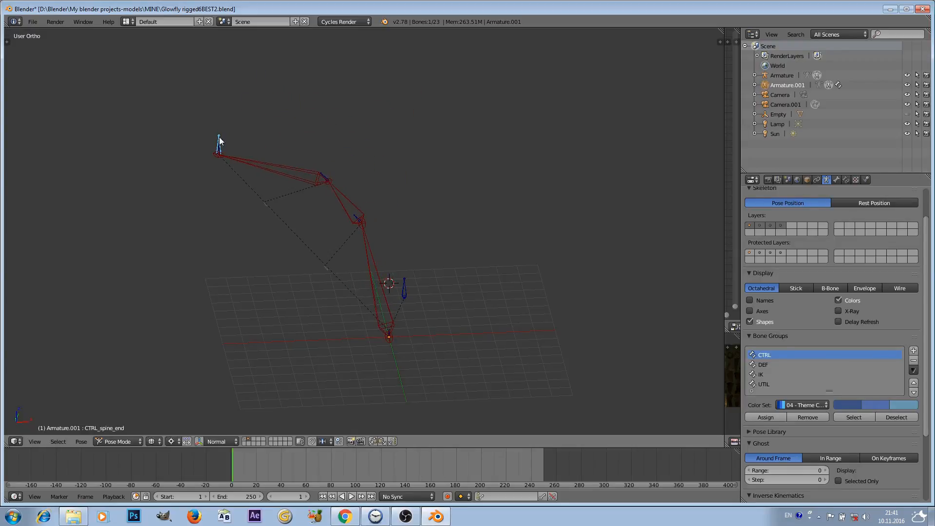
middle_click_drag(295, 158, 188, 148)
middle_click_drag(336, 158, 354, 180)
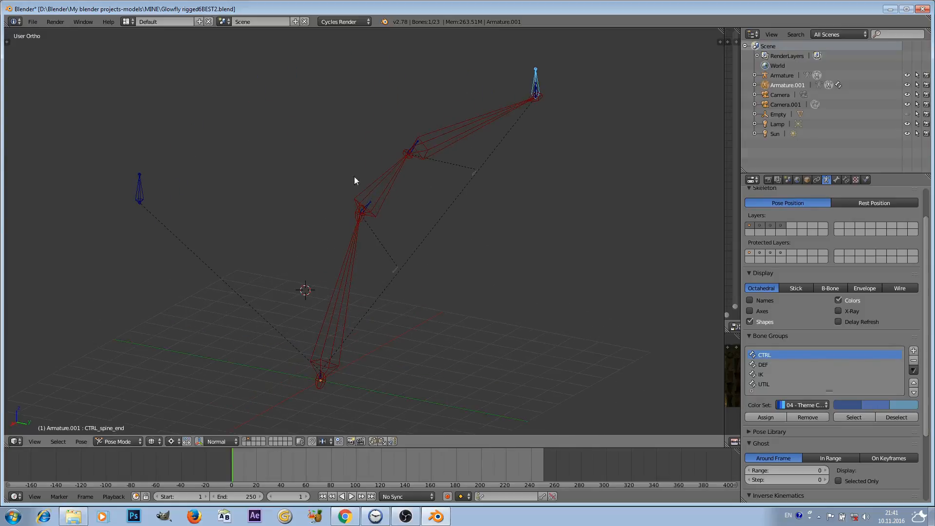
- Move CTRL_tweak.000 up and outward to push the lower joint of the DEF spine out of its curve
right_click(370, 206)
key("g")
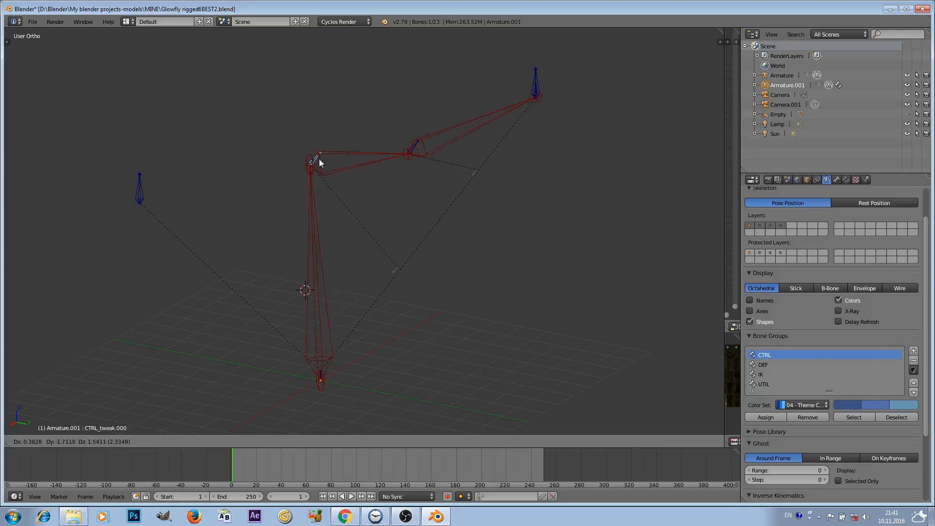
left_click(317, 168)
key("g")
left_click(358, 100)
- Move CTRL_spine_end around to bend the octahedral spine and place it farther out to the side
right_click(534, 82)
key("g")
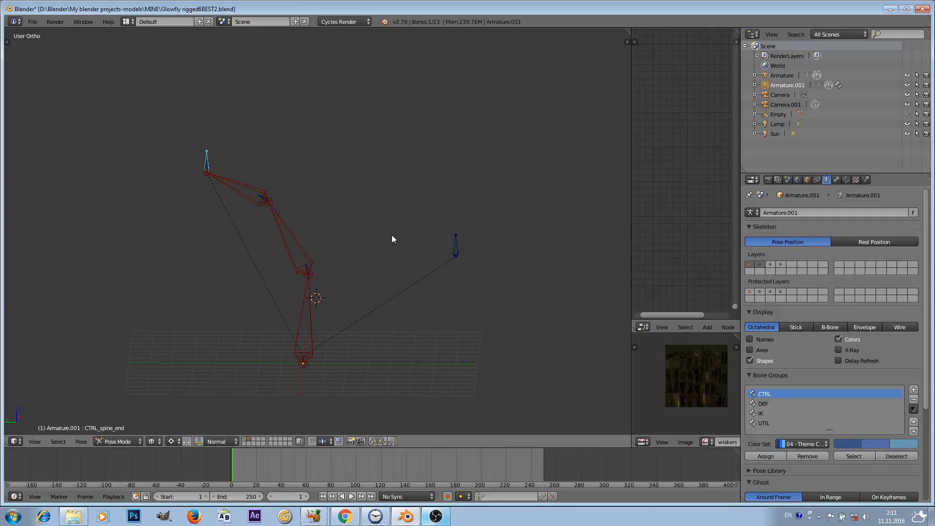
key("g")
key("Escape")
key("g")
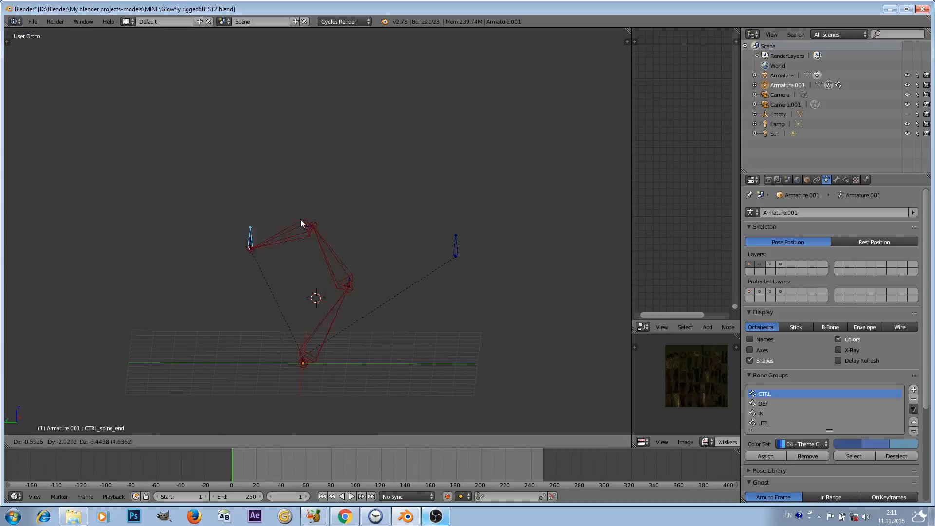
left_click(228, 189)
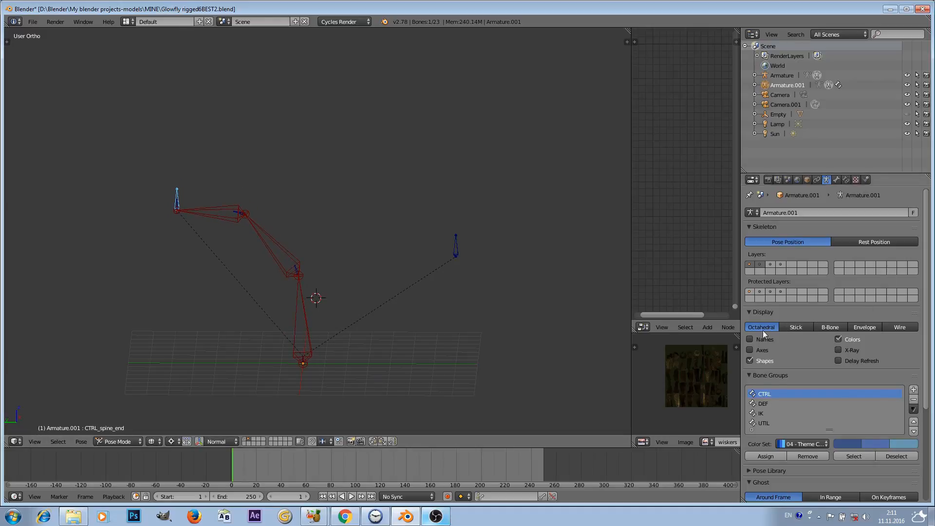
- Set the armature's bone display to B-Bone and shift CTRL_spine_end slightly to bend the curved spine
left_click(831, 327)
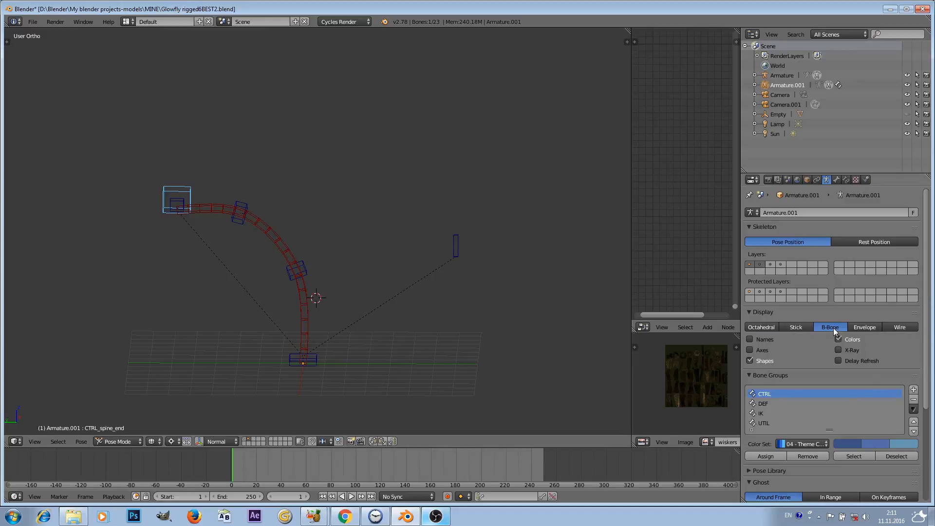
key("g")
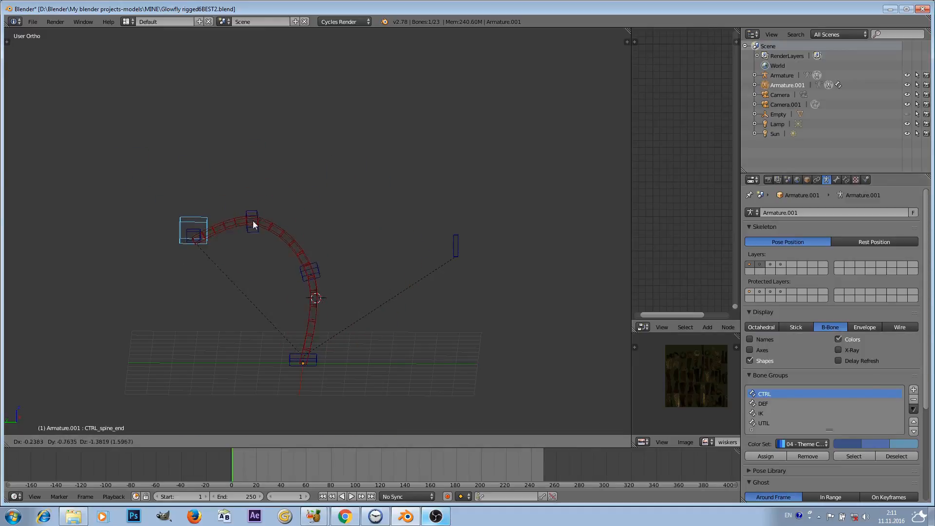
left_click(242, 199)
- Try moving CTRL_tweak.001 and CTRL_tweak.000 in turn outward from the B-Bone spine's curve
right_click(250, 202)
key("g")
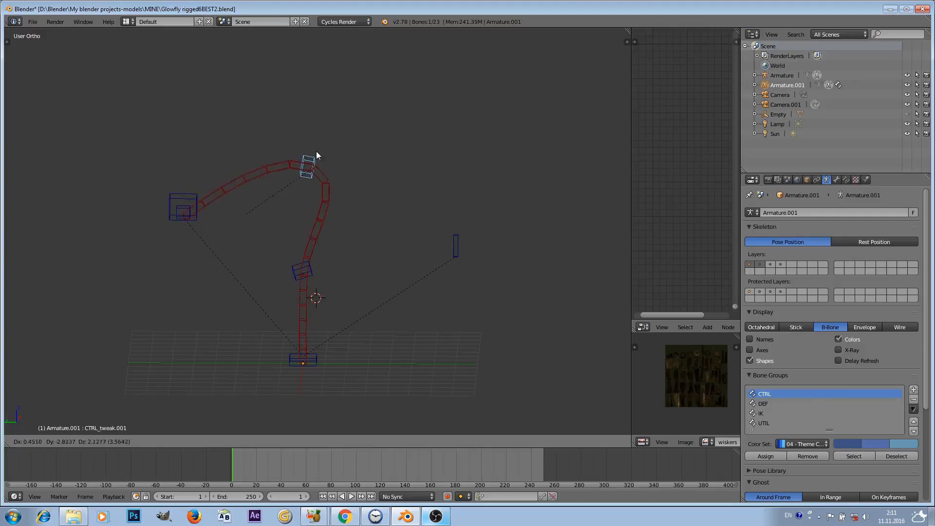
right_click(297, 171)
right_click(310, 265)
key("g")
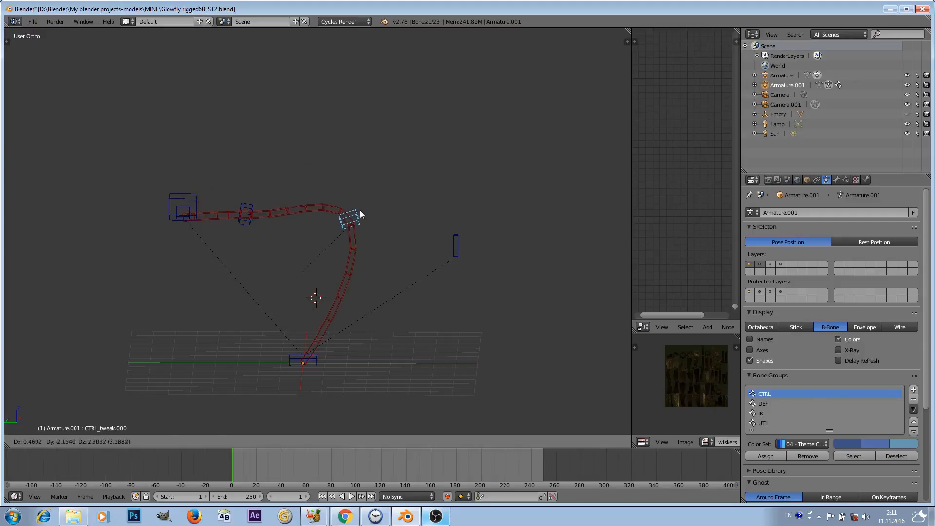
right_click(356, 209)
- Set the bone display to Octahedral and try moving CTRL_spine_end
left_click(760, 328)
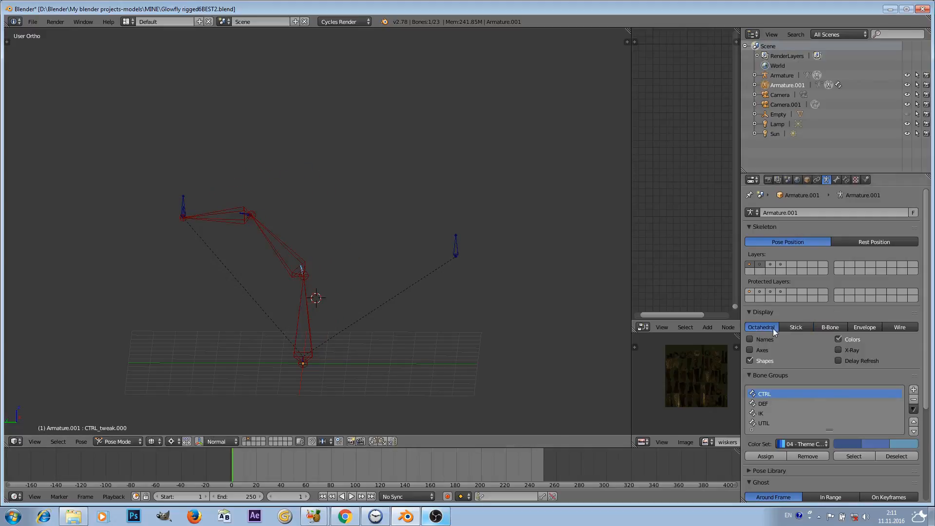
right_click(189, 203)
key("g")
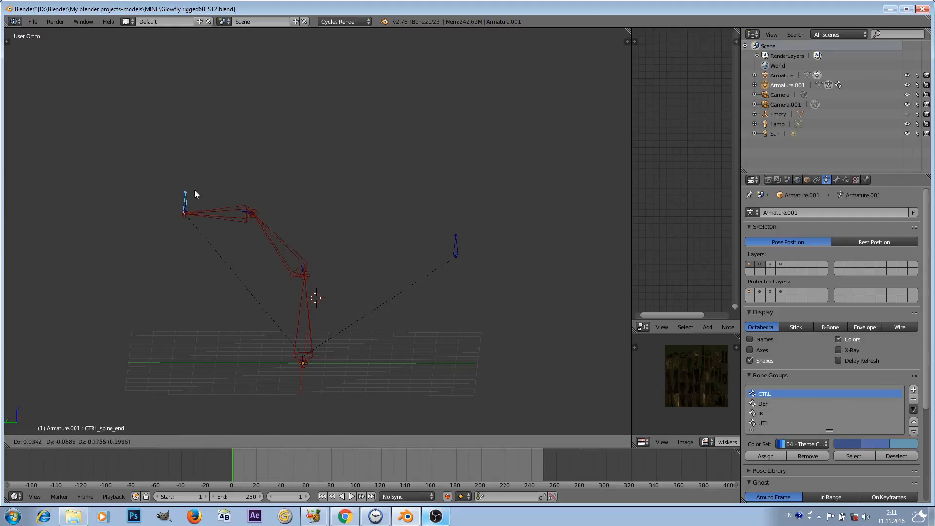
right_click(258, 194)
- Set the armature's bone display back to B-Bone
left_click(836, 326)
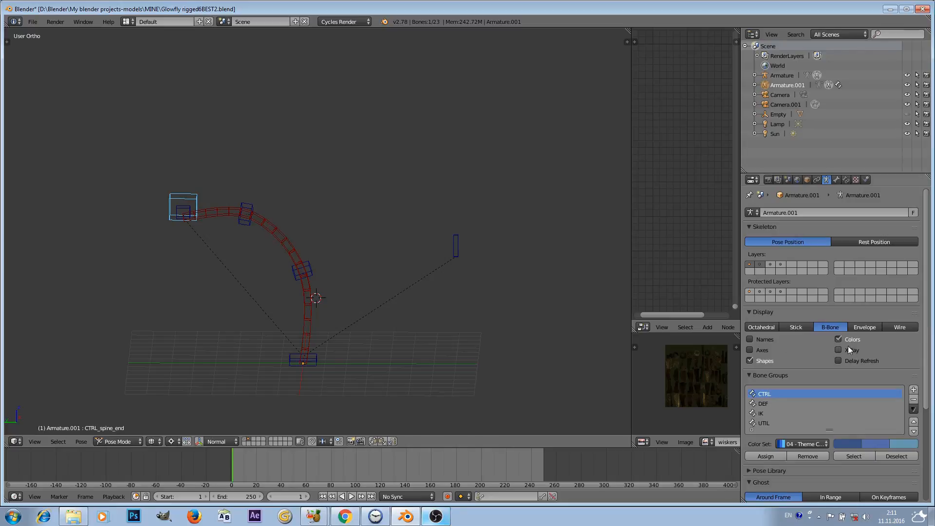
scroll(814, 315, "down", 6)
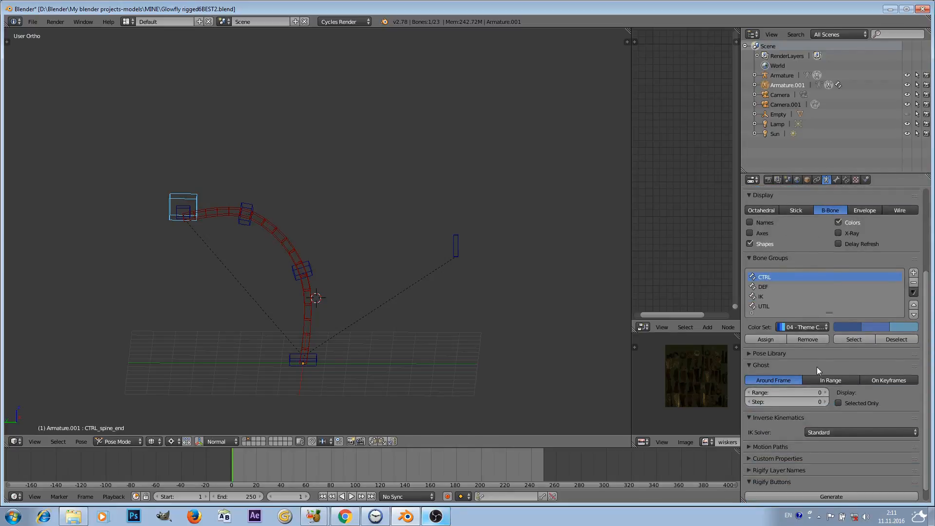
- Inspect the Bendy Bones segment settings of CTRL_spine_end, DEF_spine.001, DEF_spine.002 and DEF_spine.000
scroll(818, 371, "up", 6)
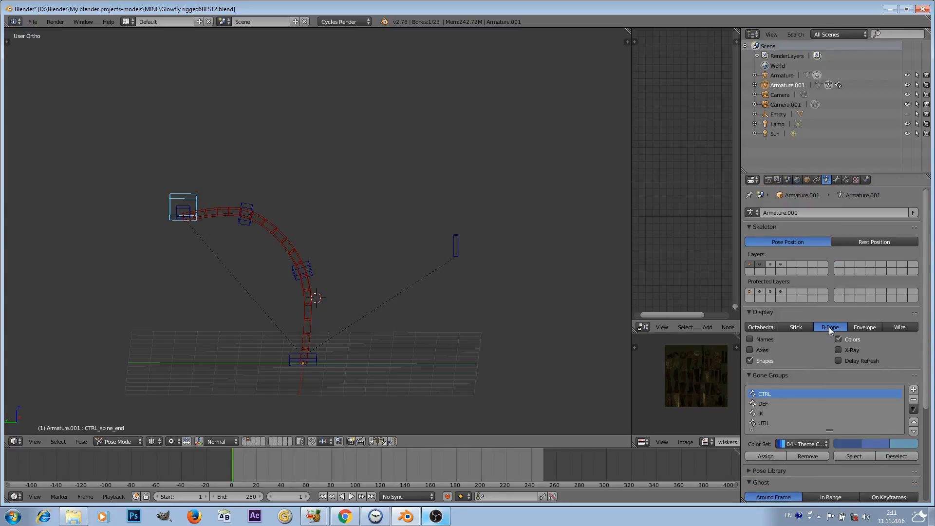
scroll(826, 340, "down", 6)
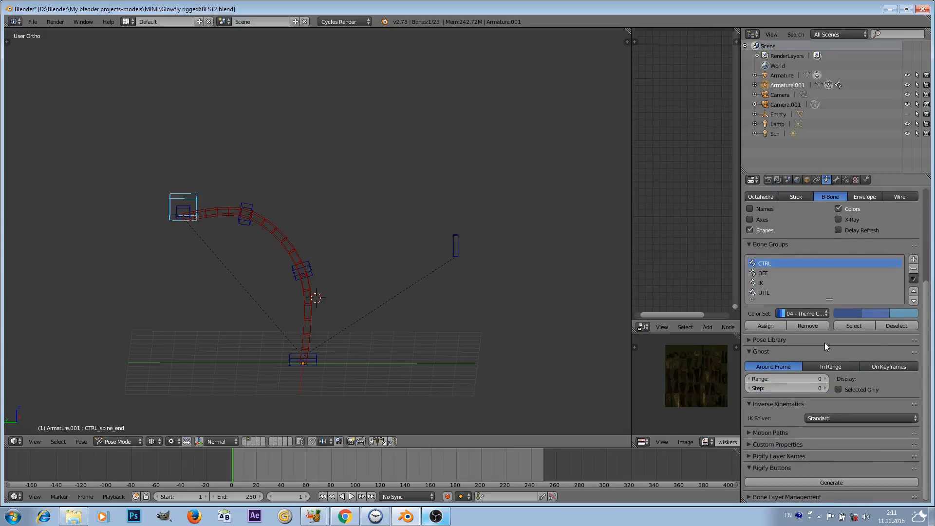
scroll(825, 343, "up", 6)
left_click(836, 180)
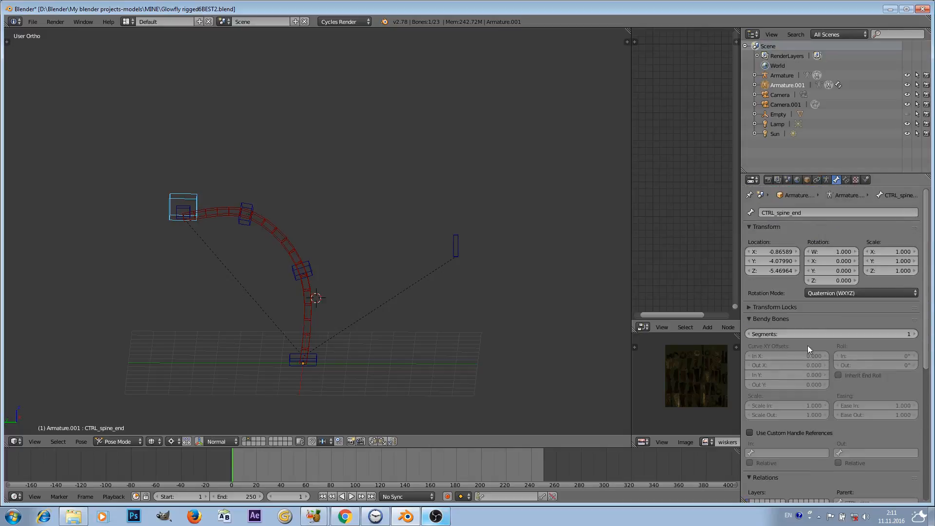
right_click(287, 233)
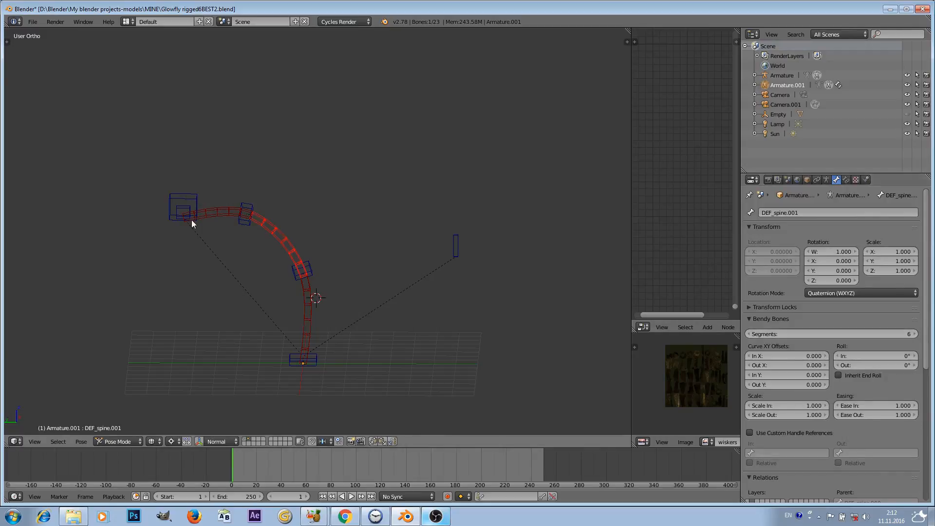
right_click(209, 213)
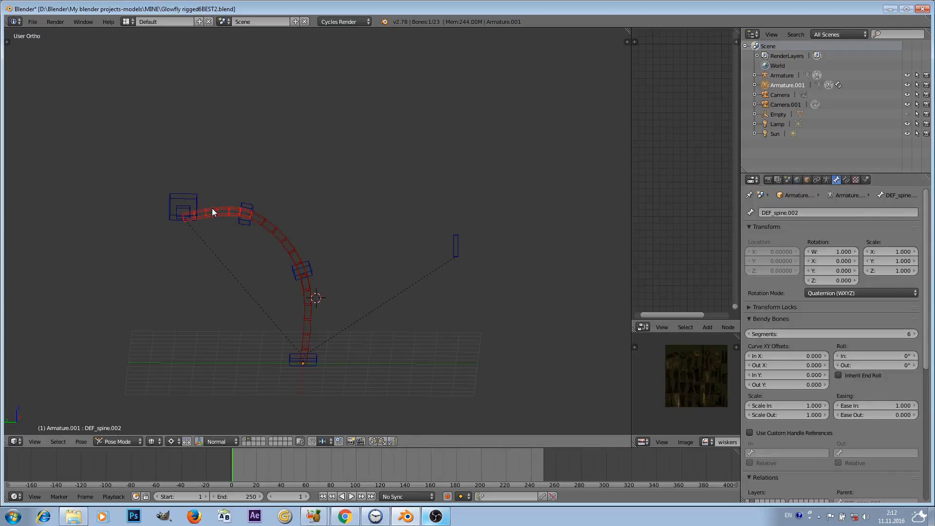
right_click(308, 302)
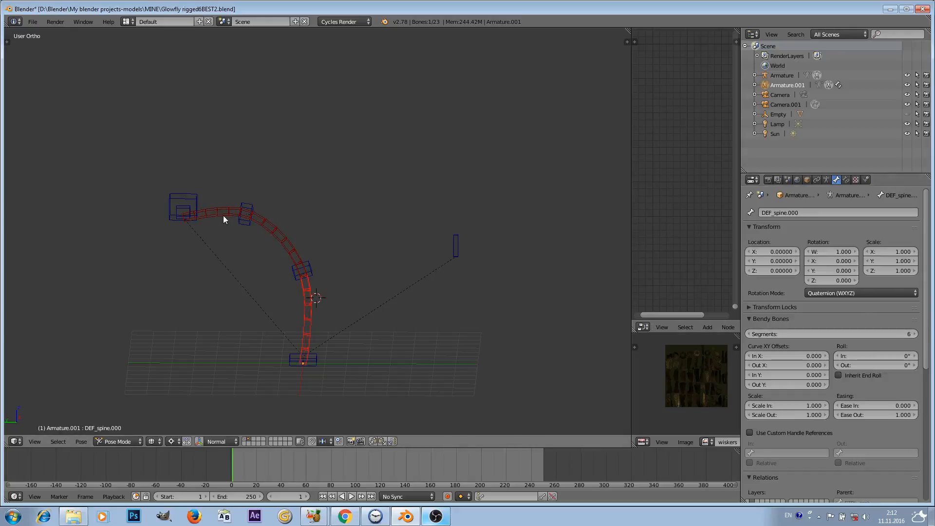
- Highlight the three DEF_spine bones together and one by one along the B-Bone curve
right_click(247, 217)
right_click(283, 240, "shift")
right_click(315, 298, "shift")
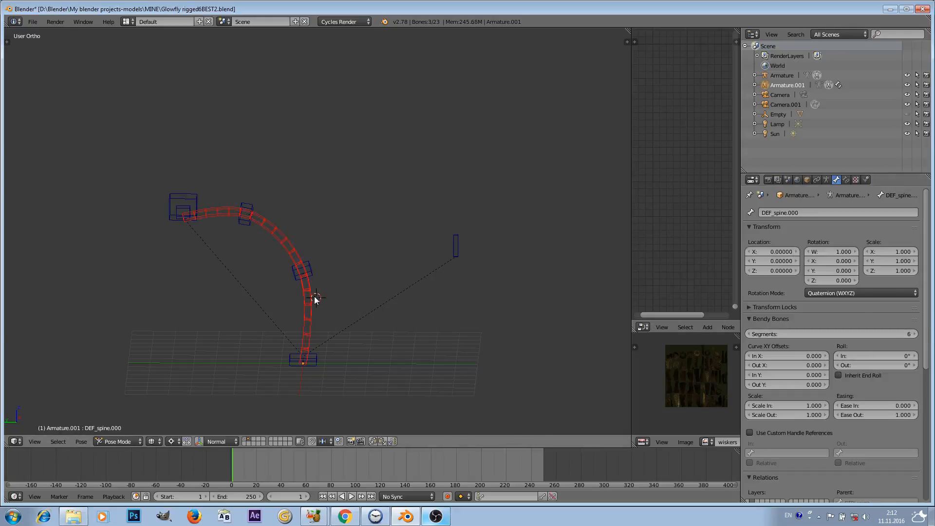
right_click(248, 219)
right_click(270, 232)
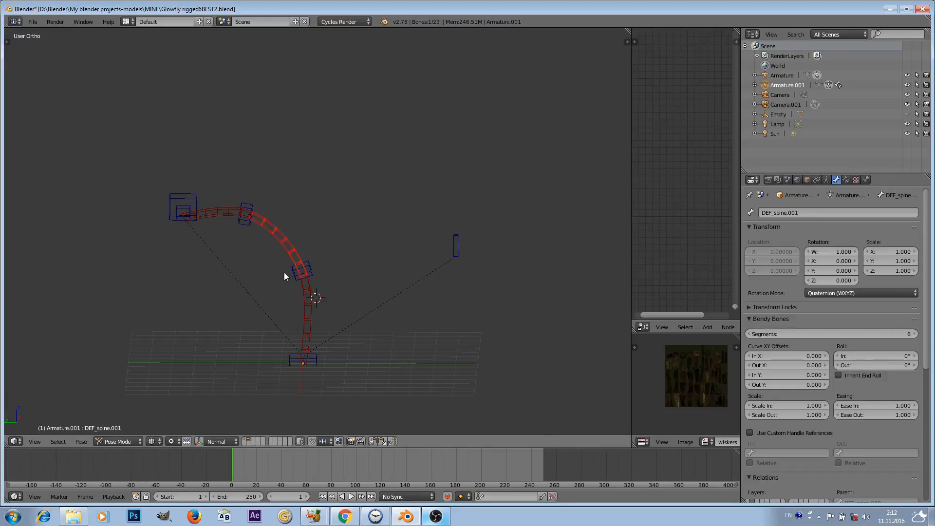
right_click(310, 305)
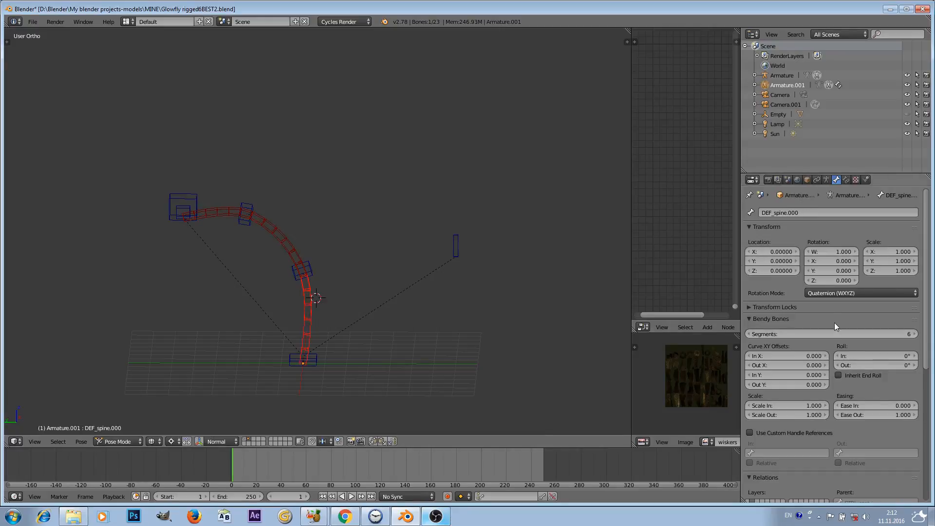
- Set the armature's bone display to Octahedral and select the DEF_spine.000, DEF_spine.001 and DEF_spine.002 bones
left_click(827, 180)
left_click(773, 326)
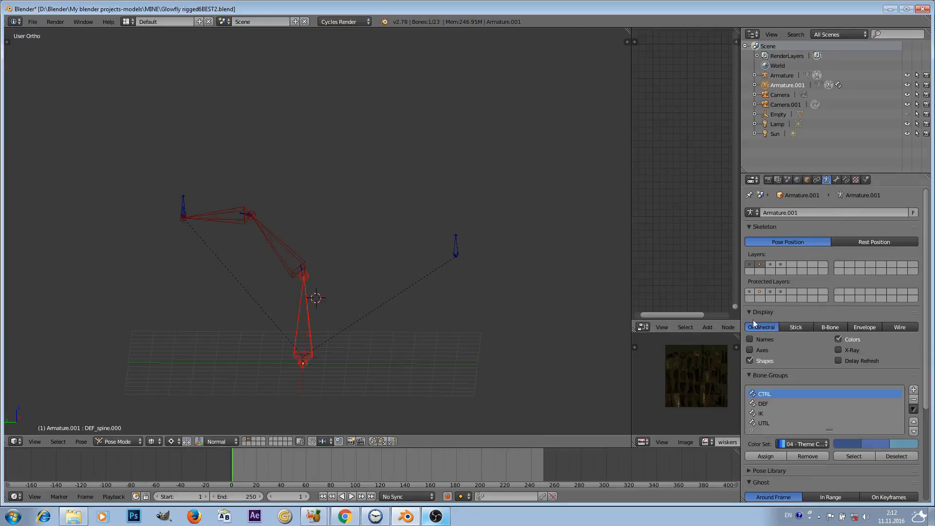
right_click(228, 219)
right_click(283, 246)
right_click(293, 303, "shift")
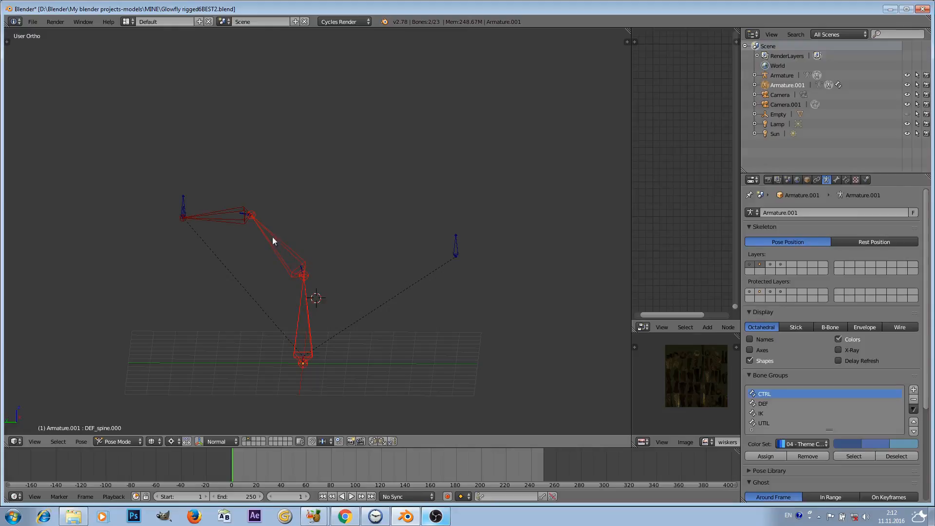
right_click(237, 218, "shift")
- Set the bone display to B-Bone and move CTRL_spine_end around to bend the spine
left_click(823, 325)
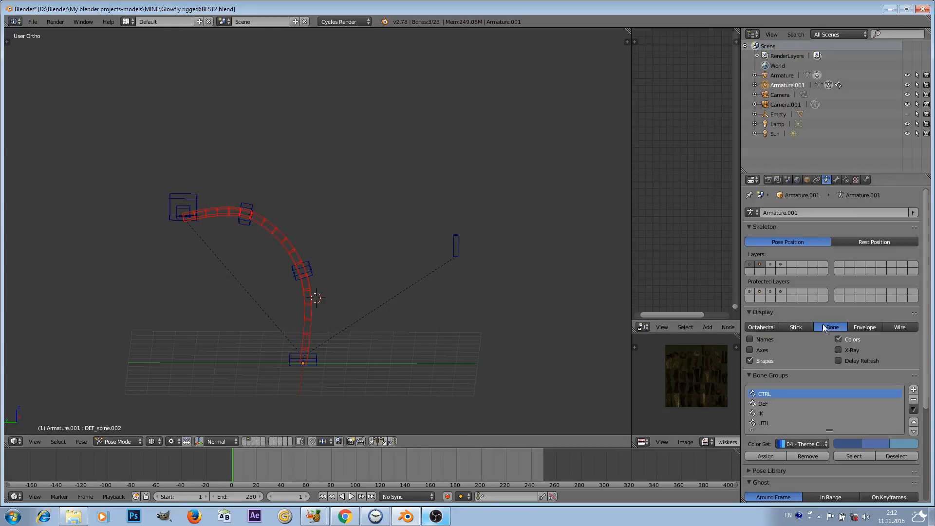
right_click(178, 212)
right_click(195, 200)
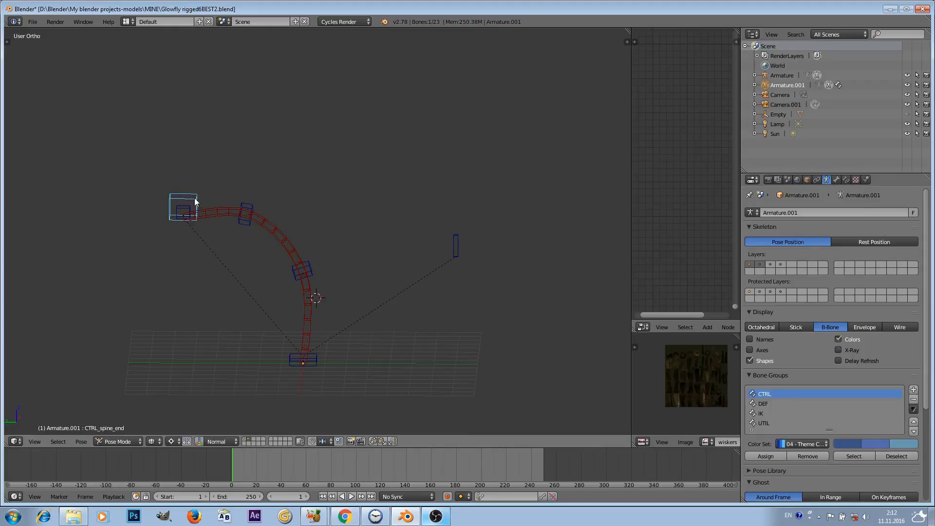
key("g")
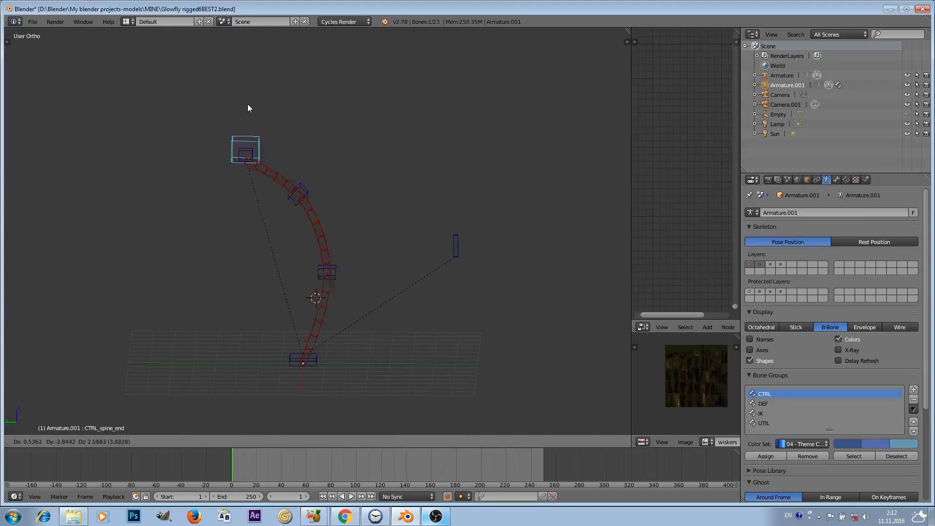
left_click(207, 209)
- Move CTRL_tweak.001 downward and CTRL_tweak.000 upward to bend the spine into an S-shape
right_click(264, 223)
key("g")
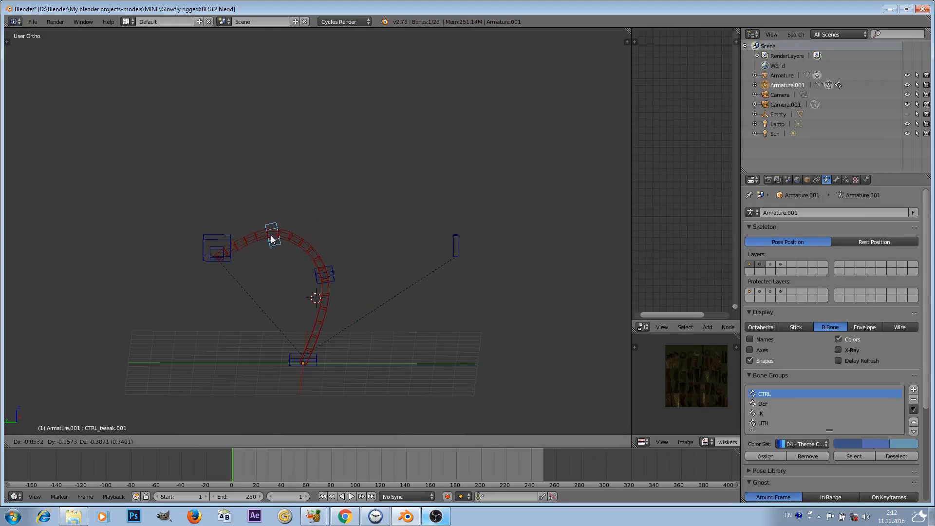
left_click(263, 279)
right_click(324, 273)
key("g")
left_click(297, 219)
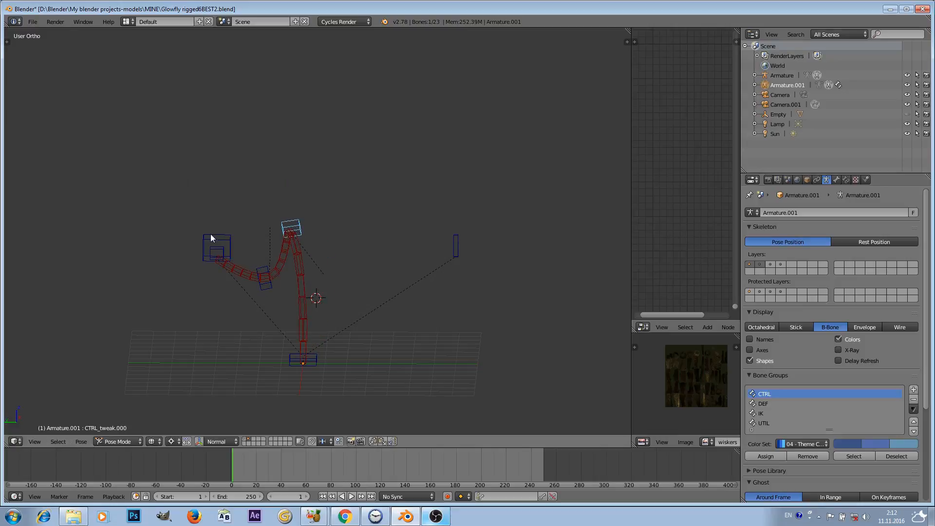
- Raise CTRL_spine_end well above the grid and shift CTRL_tweak.001 up toward the spine's outer side
right_click(210, 235)
key("g")
left_click(220, 133)
right_click(236, 219)
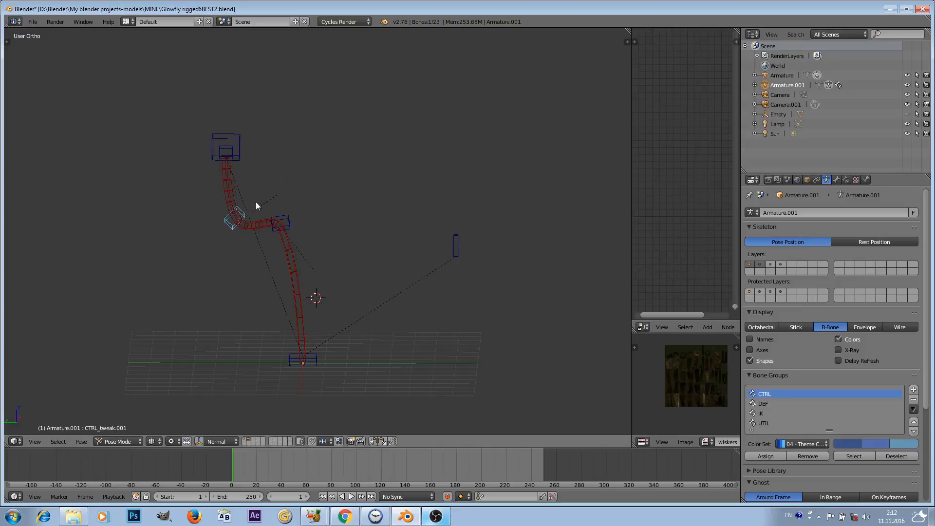
key("g")
left_click(286, 173)
- Set the bone display to Octahedral and lower CTRL_spine_end away from the spine's base
left_click(770, 327)
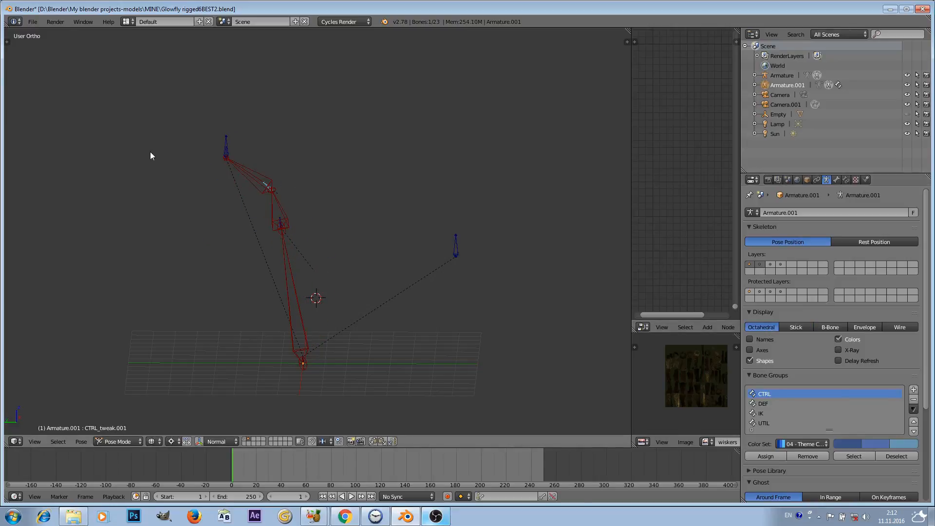
right_click(230, 147)
key("g")
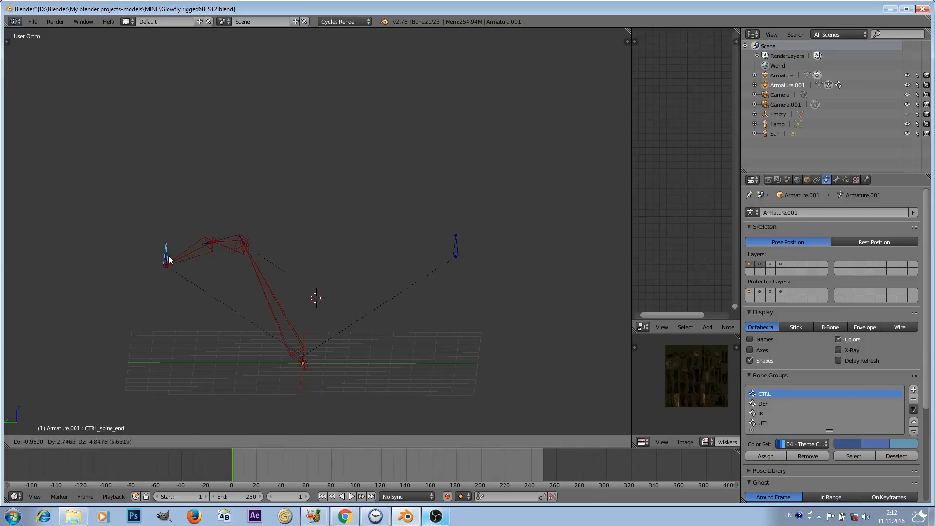
left_click(167, 263)
- Reposition CTRL_tweak.000 and CTRL_tweak.001 in turn to reshape the octahedral spine chain
right_click(237, 242)
key("g")
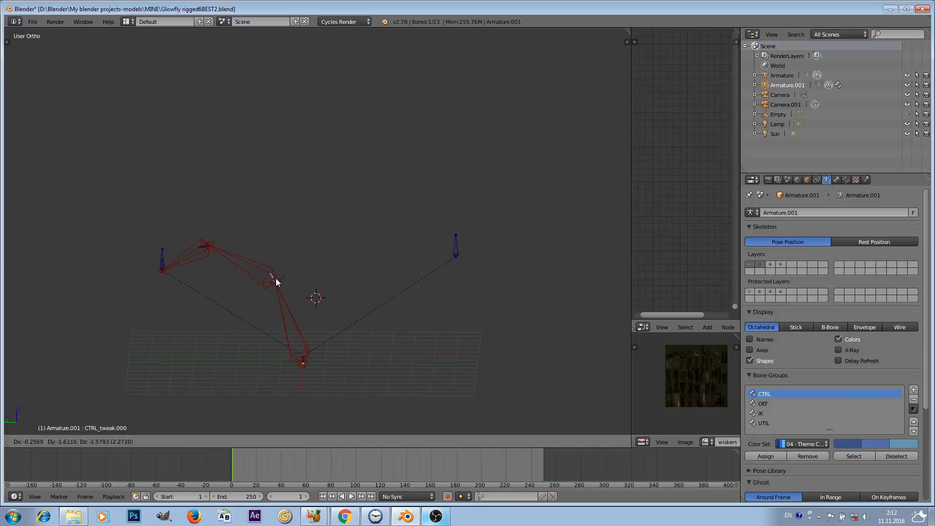
left_click(276, 267)
right_click(203, 248)
key("g")
left_click(239, 229)
key("g")
left_click(303, 242)
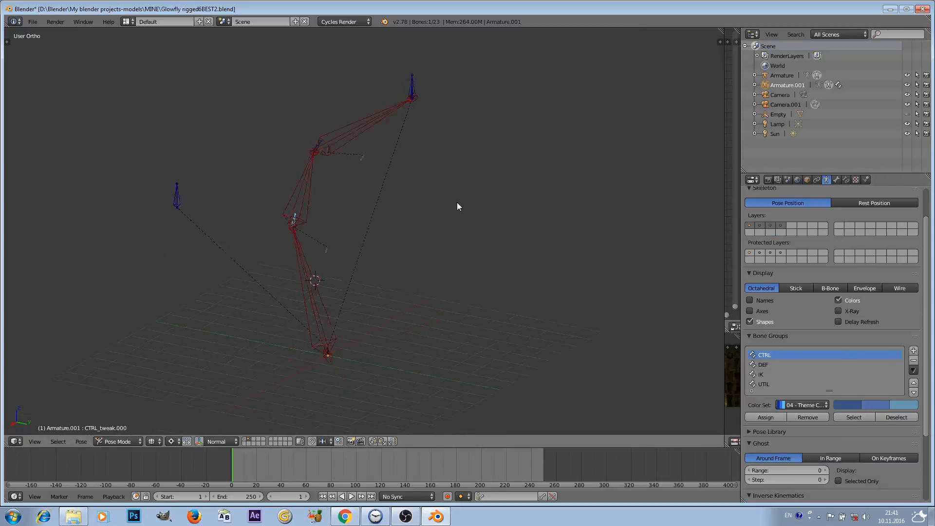
- Show the layer holding the main Armature as well and put that rig in Edit Mode with whisker1.R selected
middle_click_drag(457, 203, 429, 178)
left_click(254, 439, "shift")
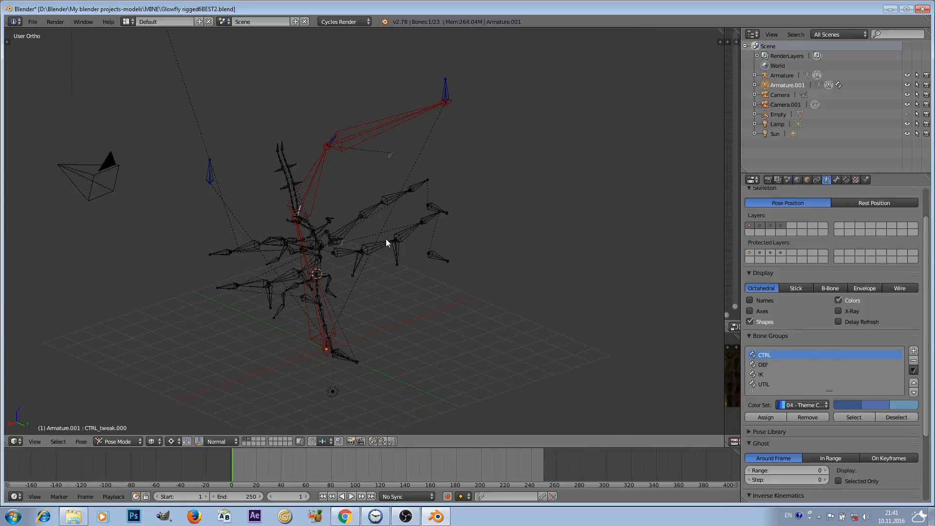
scroll(385, 239, "up", 1)
middle_click_drag(395, 224, 545, 209)
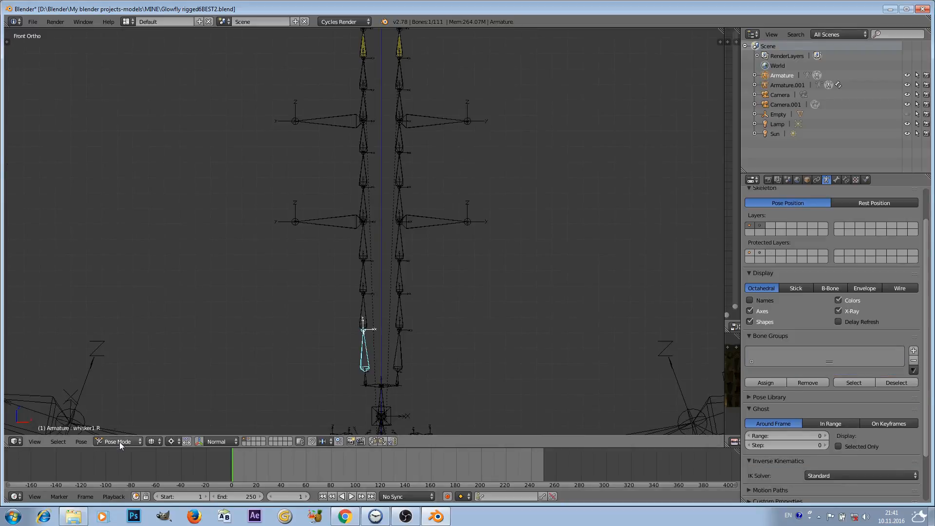
left_click(122, 442)
left_click(123, 420)
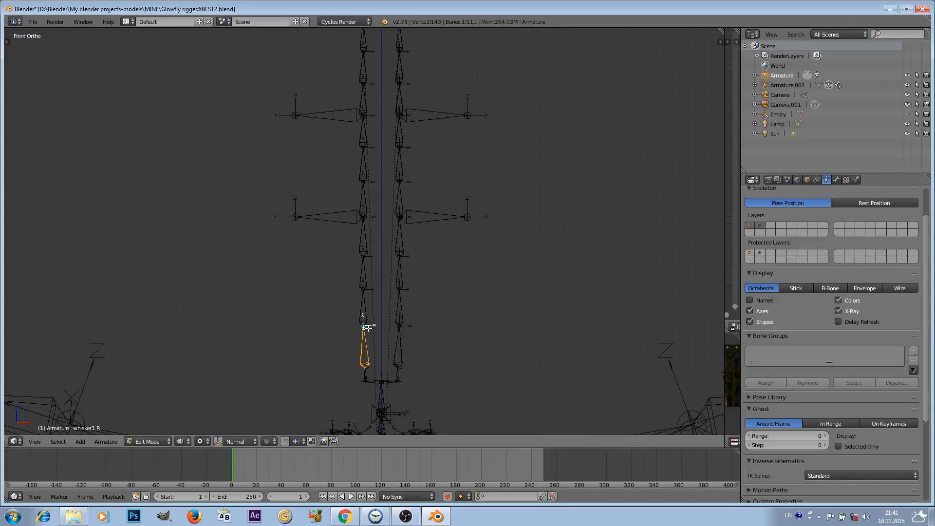
- Delete the whisker bone chain from whisker1.R up to its tip, including the CNTRL.whiskermiddle.R and CNTRL.whiskerlow.R control bones
left_click(367, 311, "shift")
left_click(365, 282, "shift")
left_click(361, 237, "shift")
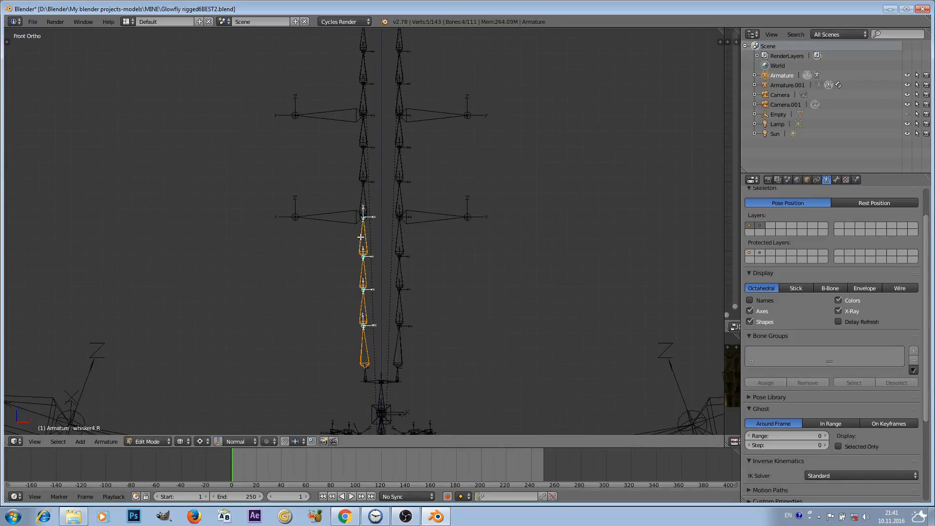
left_click(362, 197, "shift")
middle_click_drag(378, 175, 384, 239, "shift")
left_click(369, 229, "shift")
left_click(367, 194, "shift")
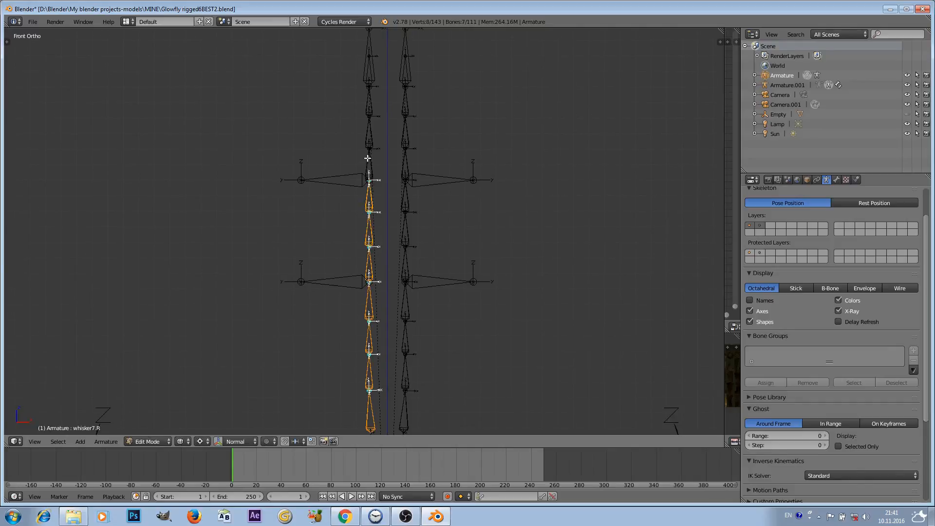
left_click(367, 158, "shift")
middle_click_drag(371, 140, 367, 200, "shift")
left_click(367, 198, "shift")
left_click(369, 167, "shift")
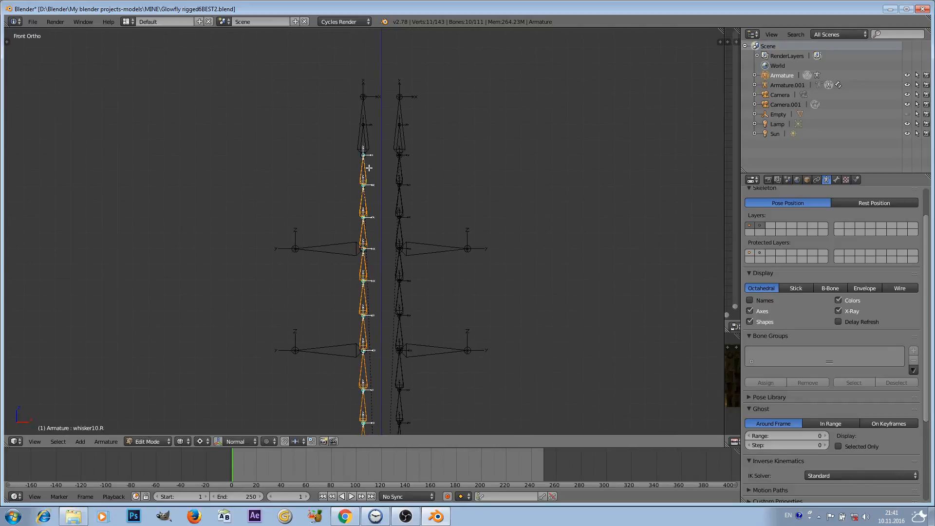
left_click(365, 145, "shift")
left_click(368, 119, "shift")
left_click(330, 255, "shift")
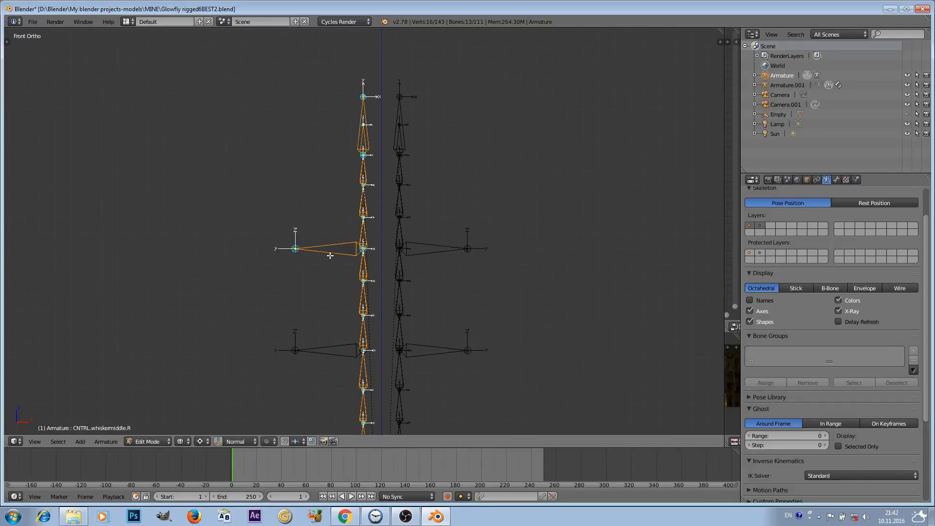
left_click(332, 354, "shift")
middle_click_drag(397, 380, 385, 250, "shift")
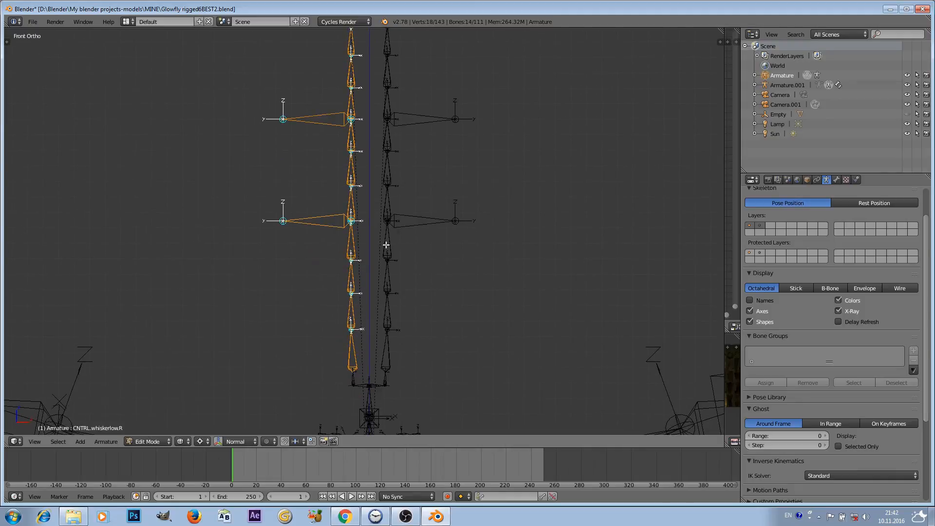
key("x")
left_click(382, 246)
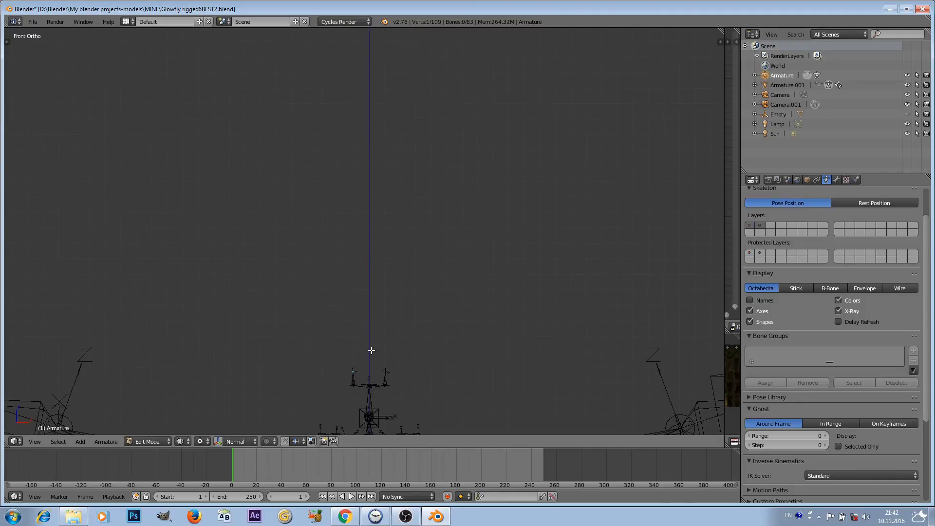
- Turn off X-Axis Mirror for the armature and select the upper joint of the remaining main whisker bone
key("t")
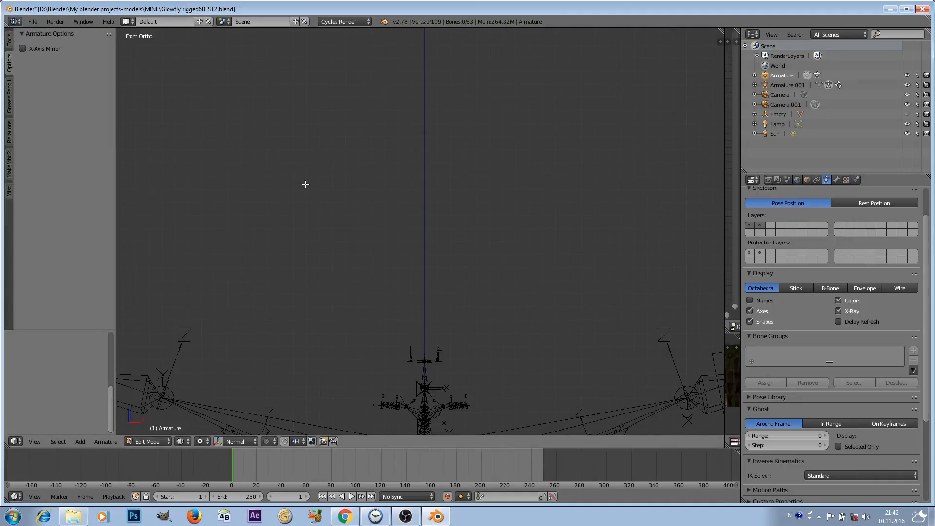
key("t")
middle_click_drag(415, 346, 417, 217, "shift")
scroll(420, 215, "up", 7)
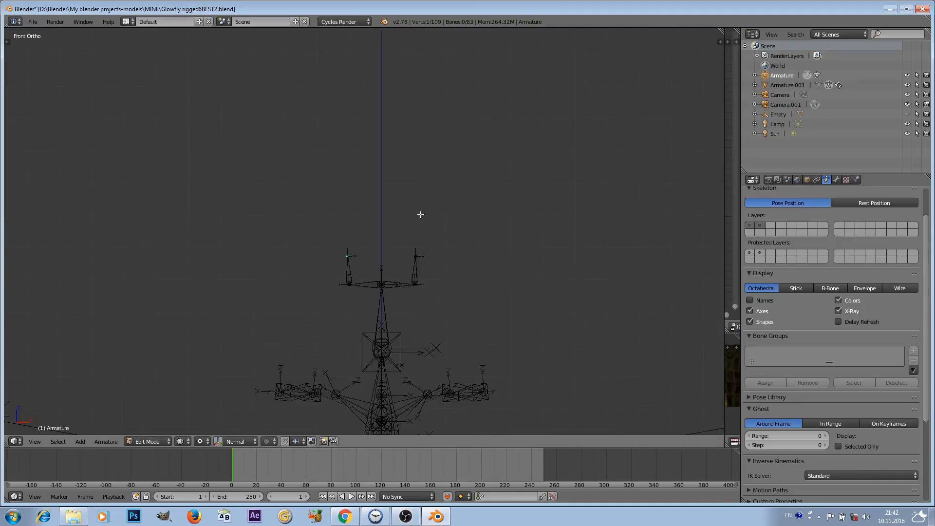
scroll(419, 215, "down", 2)
scroll(419, 215, "up", 2)
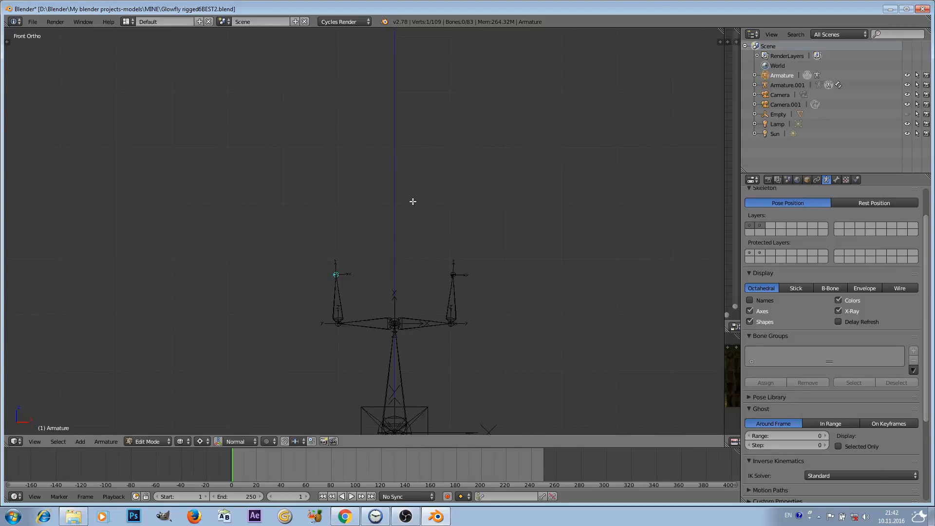
middle_click_drag(413, 201, 405, 210, "shift")
scroll(336, 261, "up", 2)
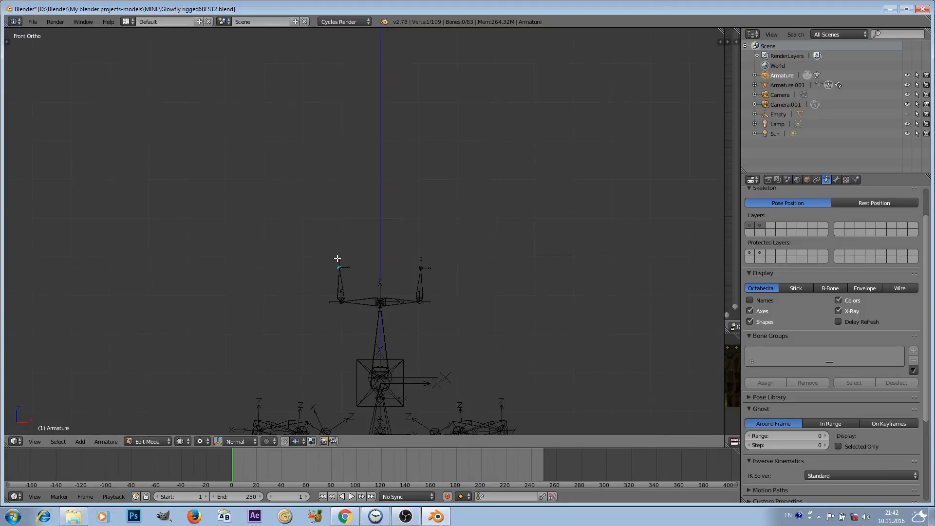
scroll(338, 263, "down", 2)
mouse_move(351, 283)
middle_mouse_down("shift")
mouse_move(365, 223)
mouse_move(367, 280)
middle_mouse_up("shift")
right_click(331, 267)
scroll(343, 257, "up", 3)
right_click(310, 210)
scroll(319, 208, "down", 2)
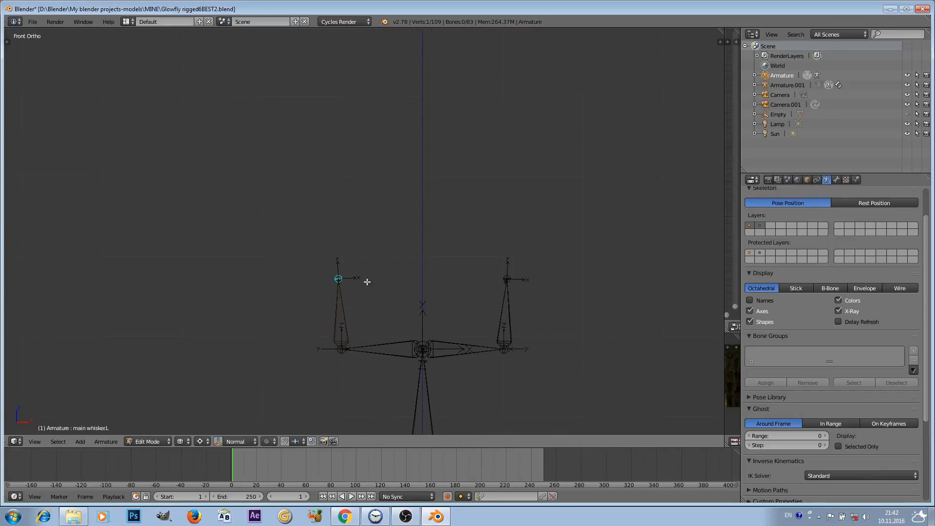
right_click(343, 303)
key("g")
right_click(344, 282)
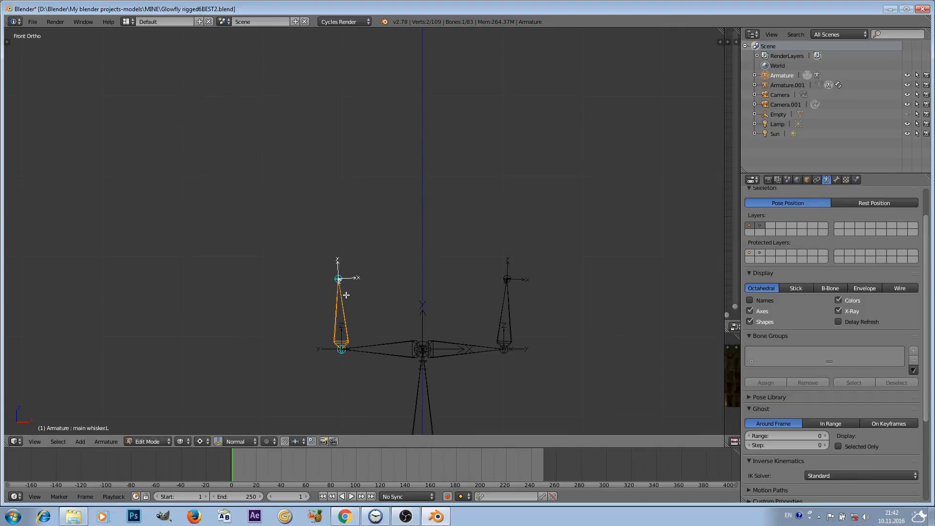
- Extrude a long bone about 0.9 units straight up along global Z from the tip of main whisker.L
scroll(347, 290, "down", 2)
scroll(350, 273, "up", 2)
scroll(353, 268, "down", 2)
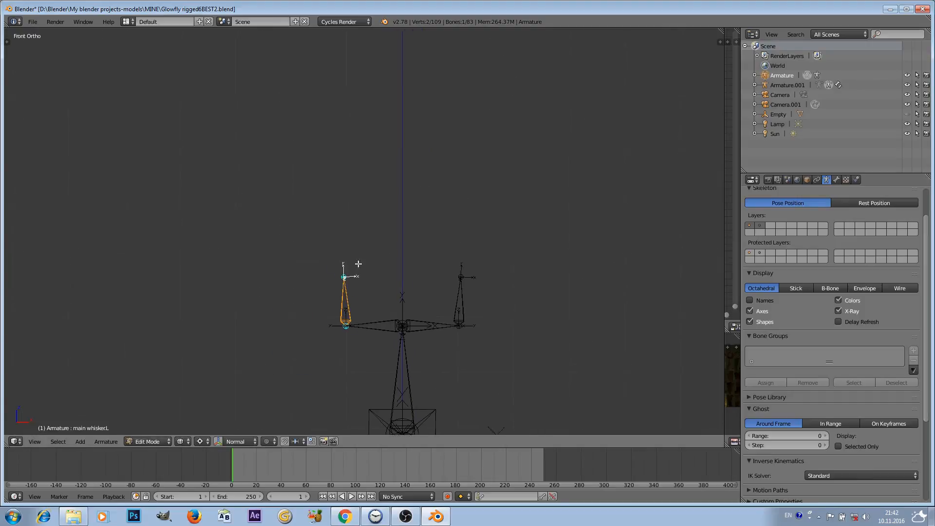
scroll(358, 263, "down", 3)
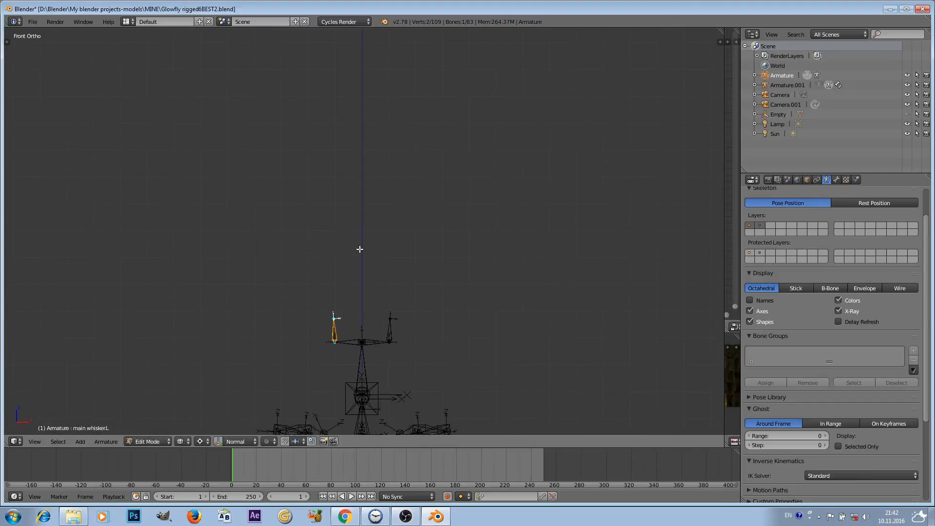
right_click(334, 319)
scroll(349, 299, "up", 1)
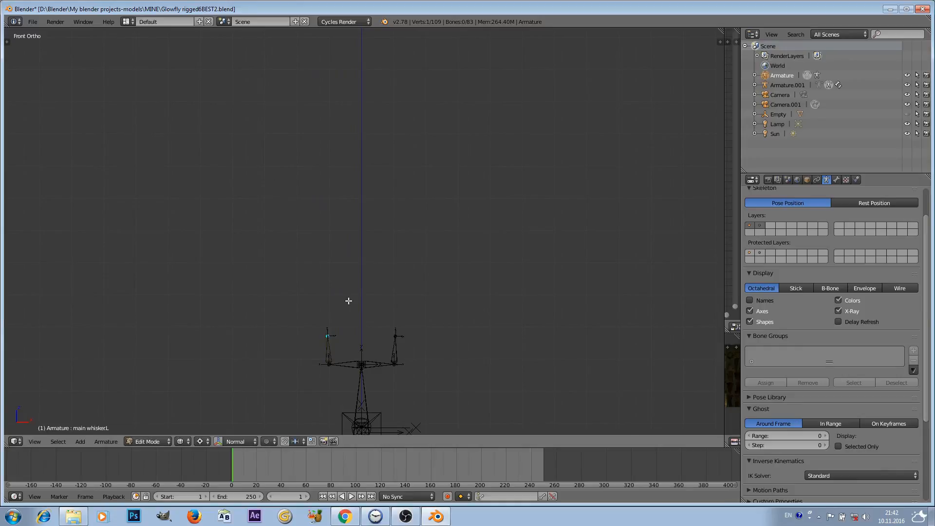
key("e")
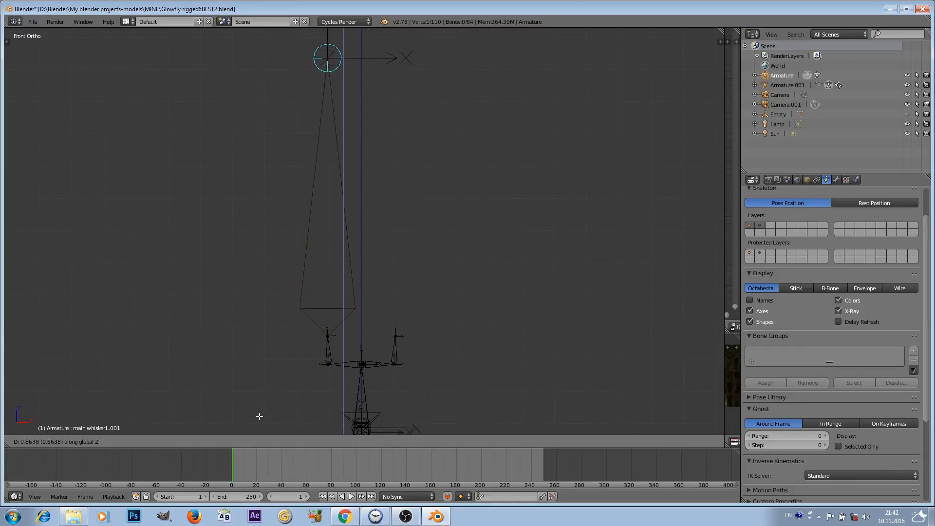
left_click(303, 305)
right_click(304, 291)
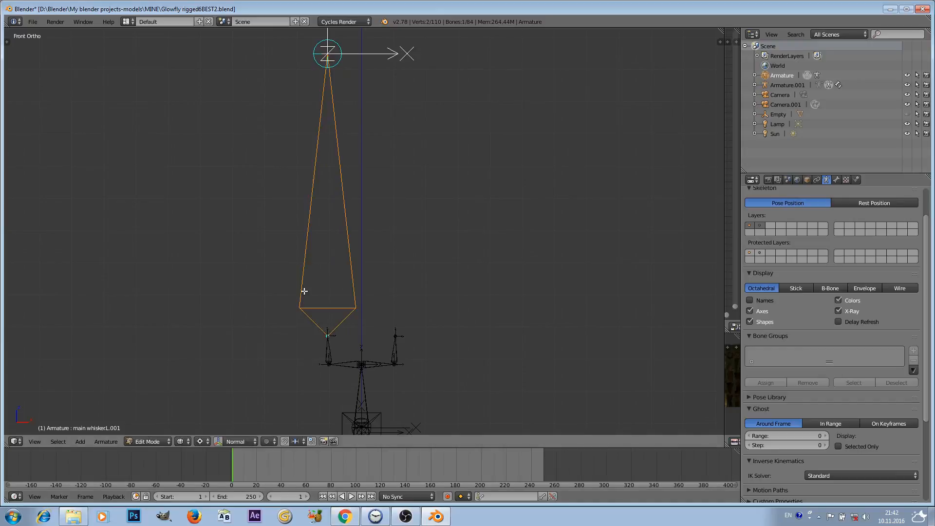
- Subdivide the long extruded whisker bone four times into a chain of 16 bones
key("w")
left_click(319, 242)
key("w")
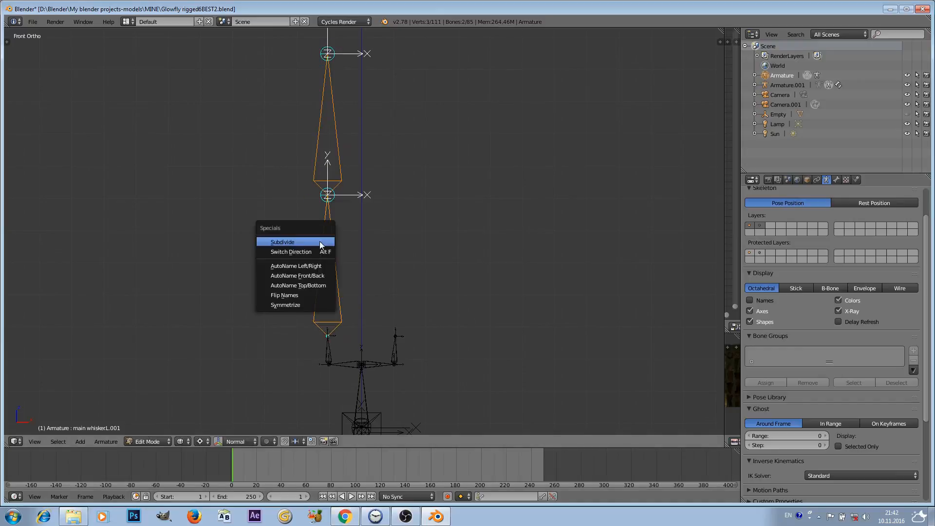
left_click(320, 242)
key("w")
left_click(320, 242)
key("w")
left_click(320, 242)
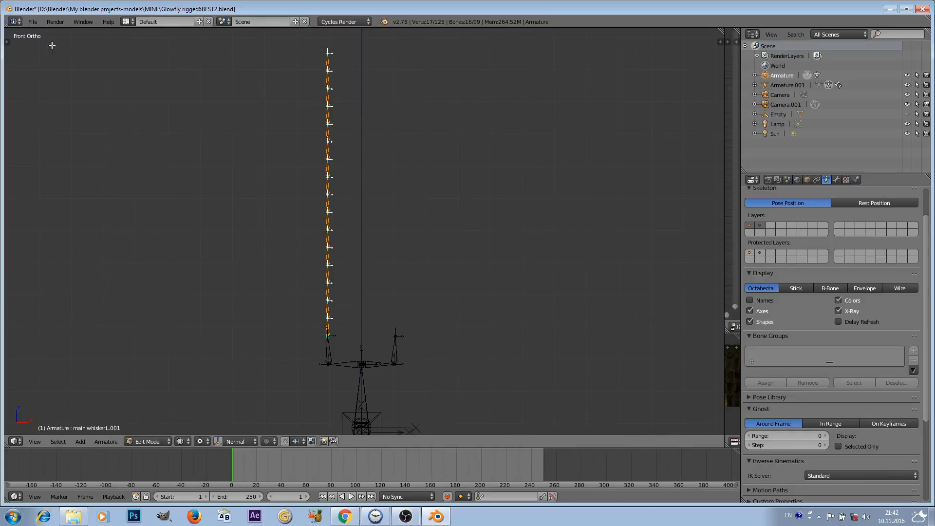
- Filter the add-ons in User Preferences by "scre" to check that Screencast Keys is enabled
left_click(33, 22)
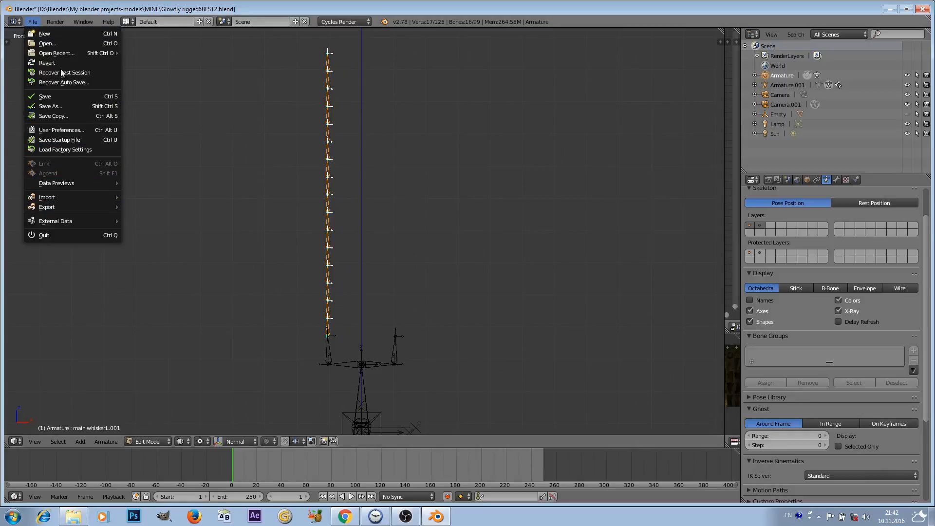
mouse_move(61, 200)
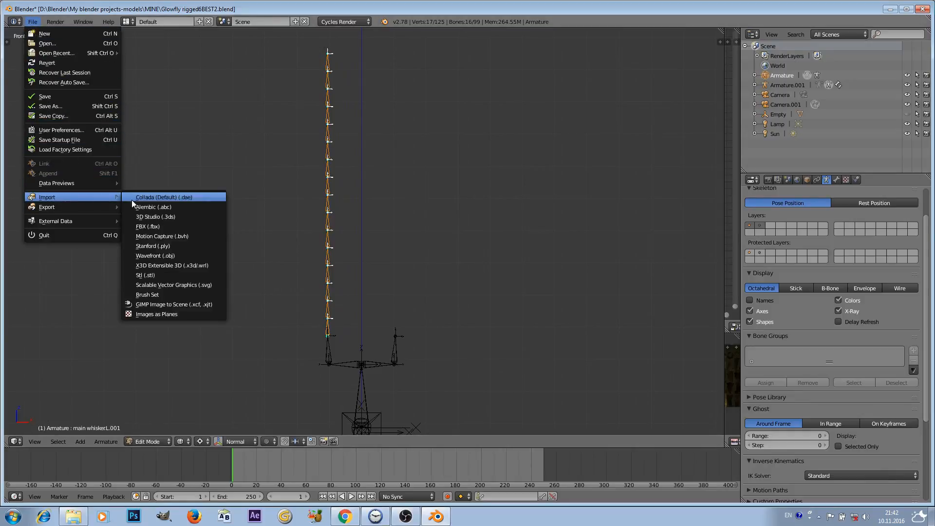
left_click(54, 128)
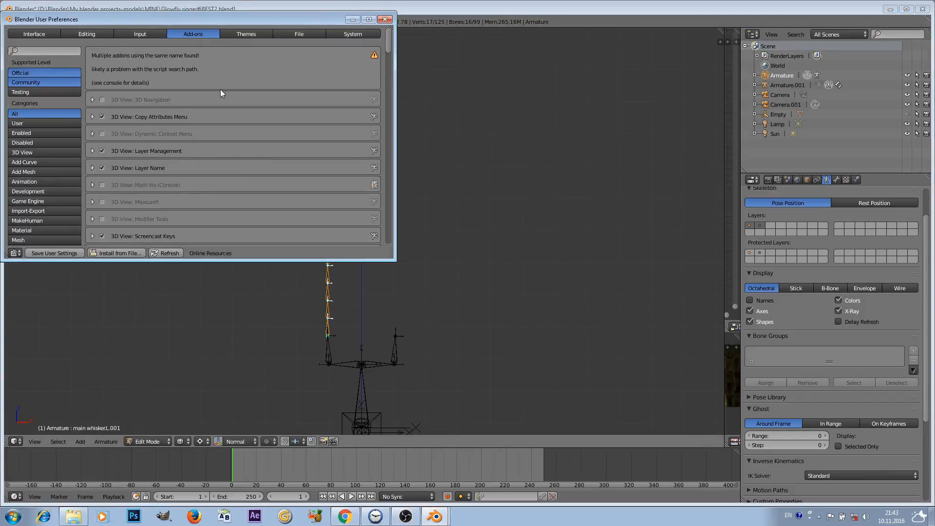
left_click(49, 52)
type("scre")
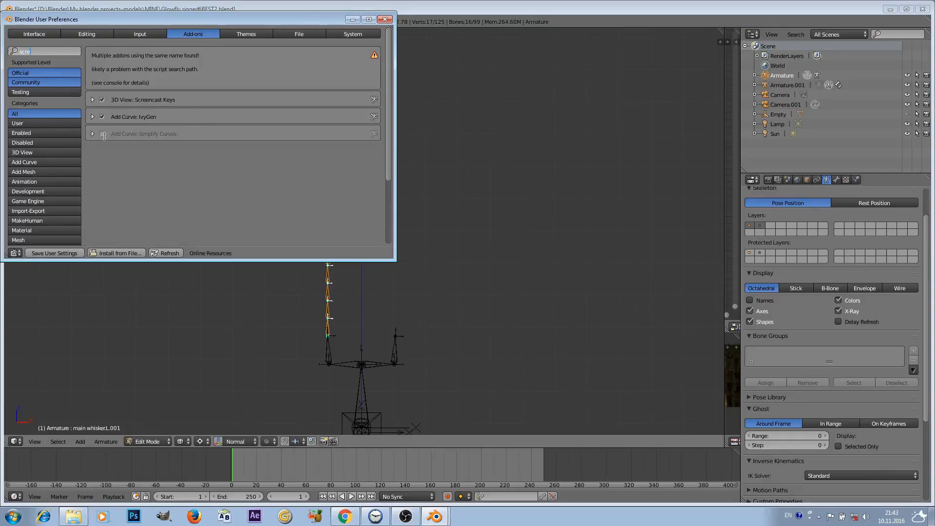
- Close User Preferences and start the Screencast Keys display in the 3D view
left_click(384, 19)
scroll(608, 387, "down", 20)
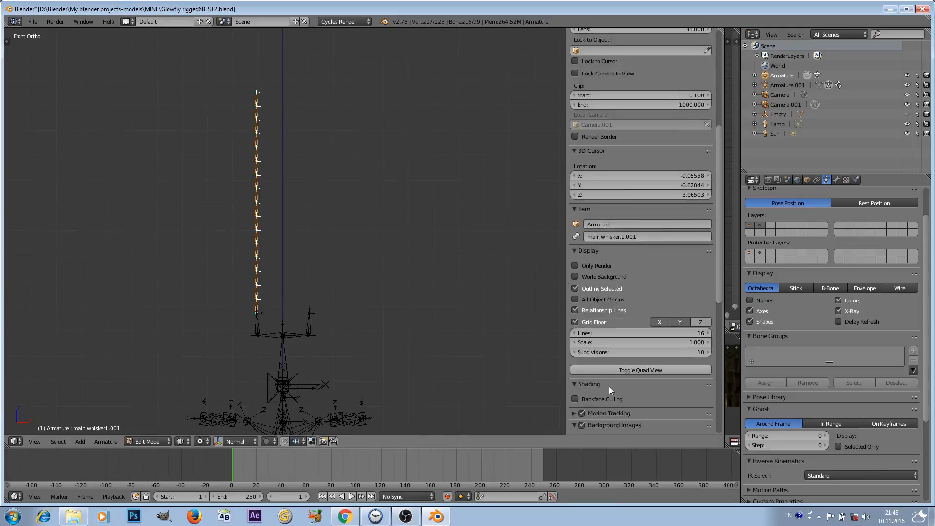
left_click(619, 428)
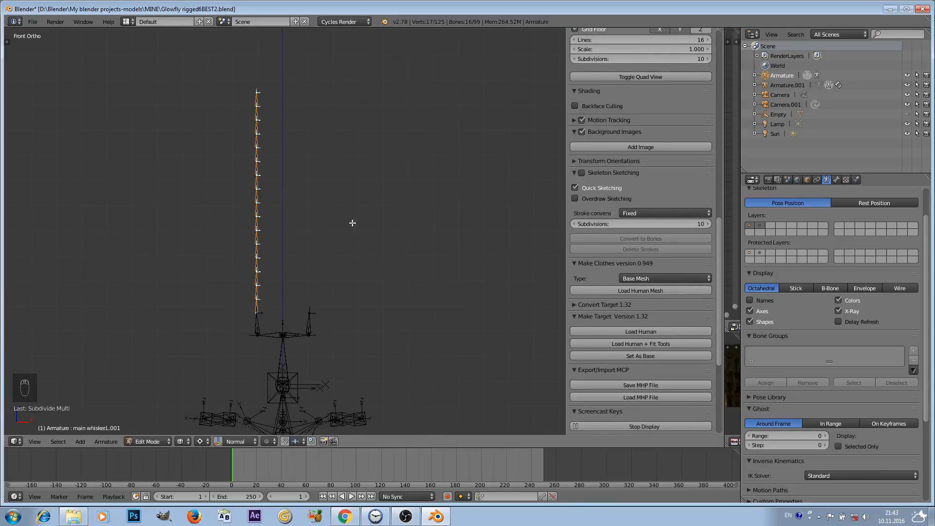
key("n")
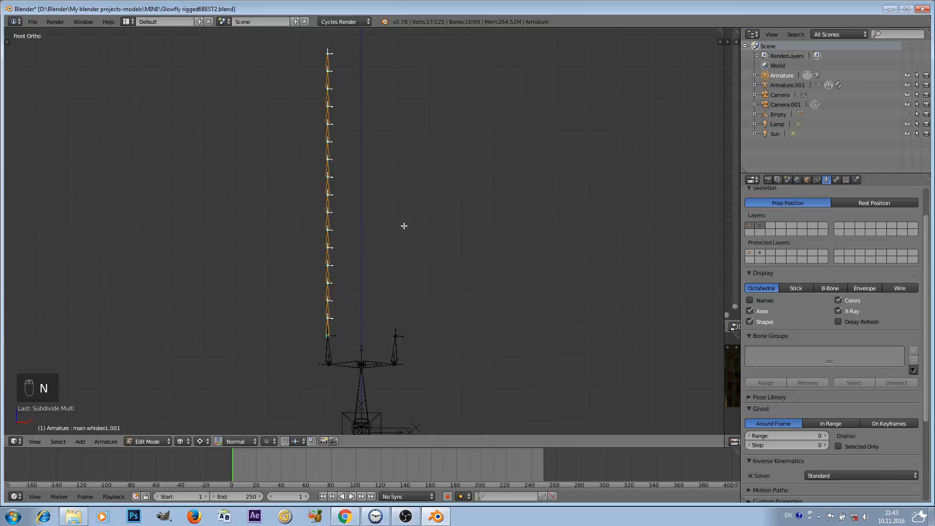
- Delete the entire subdivided bone chain above main whisker.L
scroll(409, 224, "up", 1)
key("c")
left_click_drag(343, 93, 338, 344)
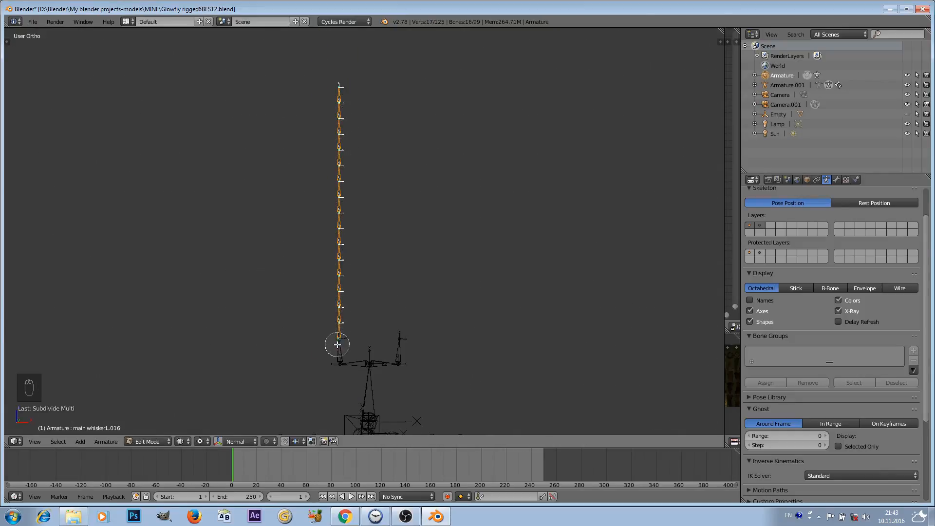
right_click(339, 337)
key("x")
left_click(347, 283)
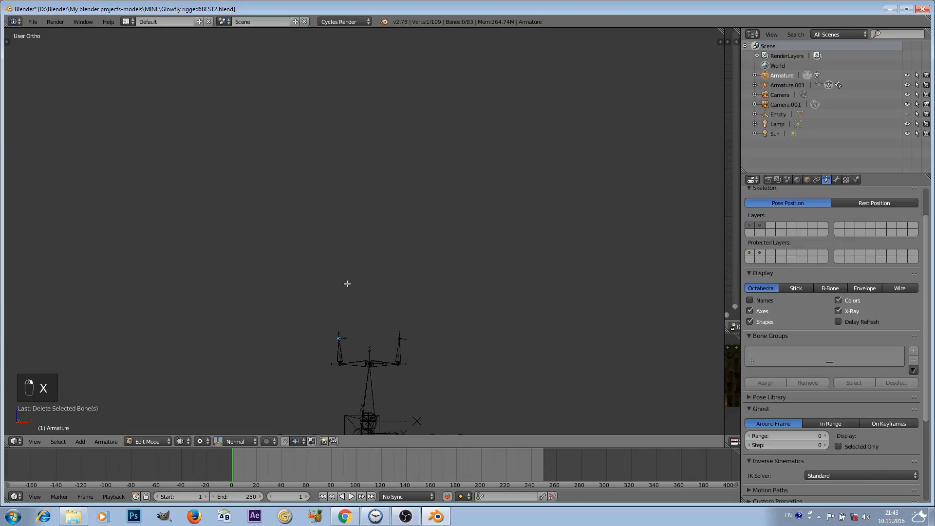
- Extrude a chain of three bones freehand upward from the tip of main whisker.L
right_click(340, 334)
key("e")
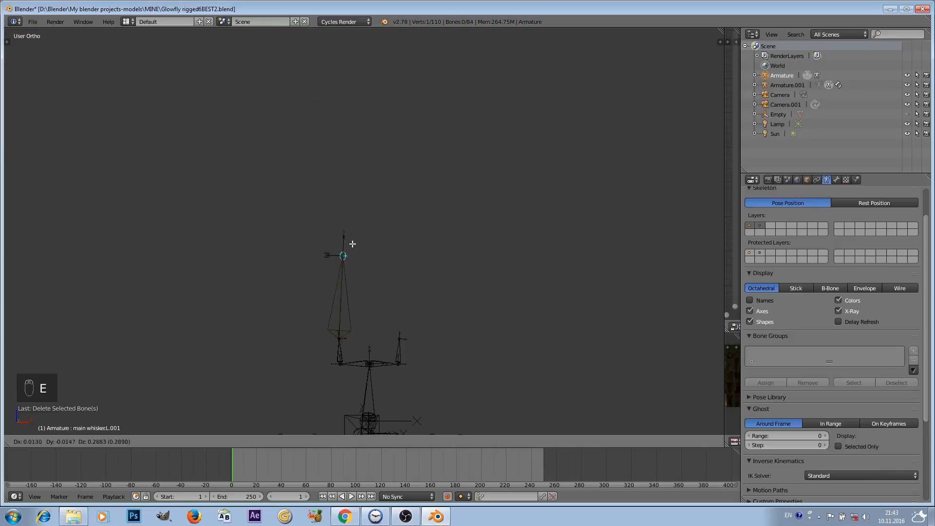
left_click(350, 278)
key("e")
left_click(347, 235)
key("e")
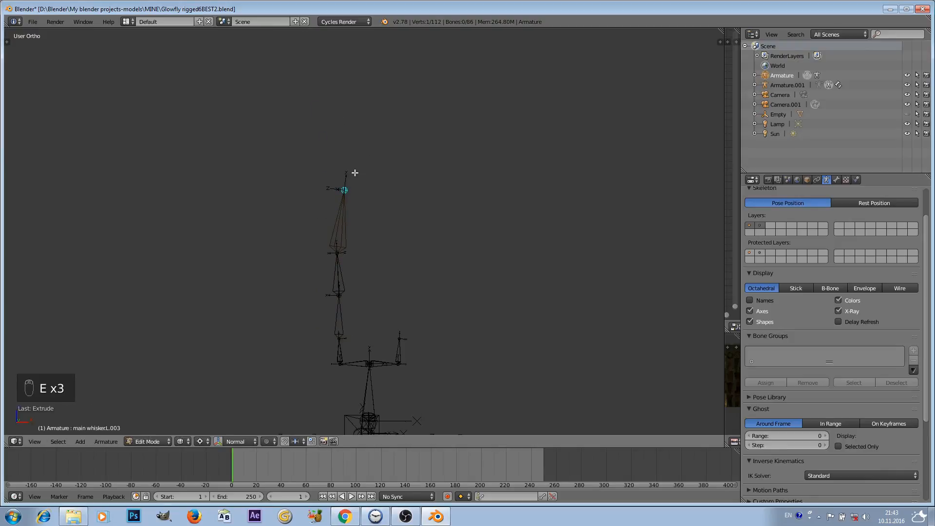
left_click(353, 173)
- Select the three freehand-extruded whisker bones and delete them
right_click(344, 235, "shift")
right_click(340, 279, "shift")
right_click(336, 329, "shift")
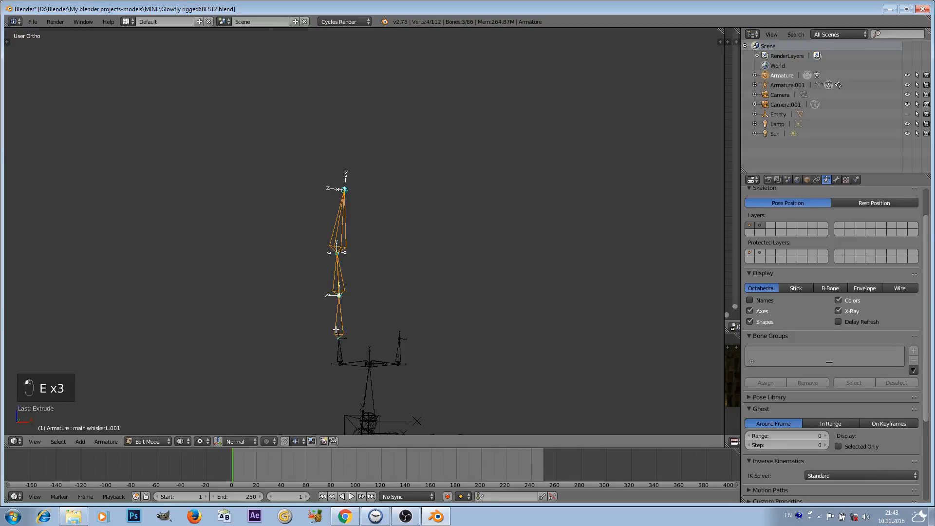
key("x")
left_click(389, 229)
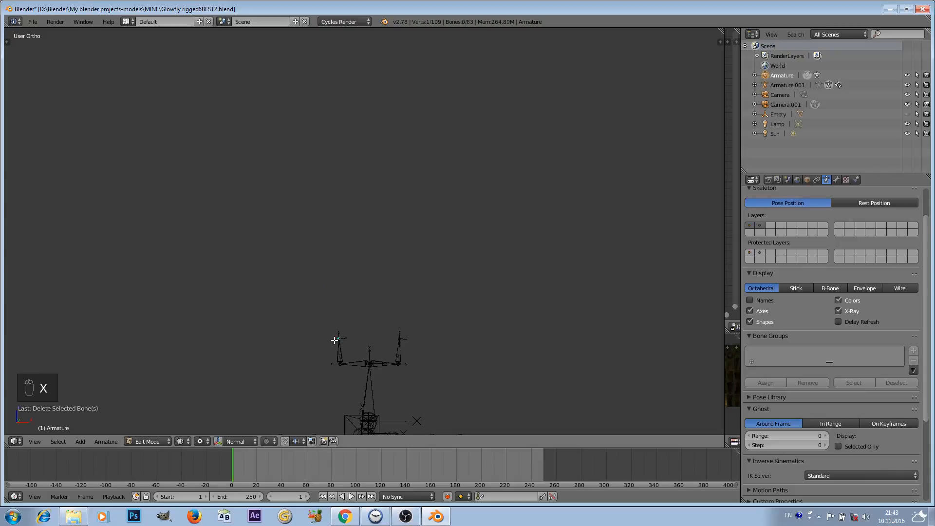
- Try Skeleton Sketching by drawing a stroke upward from the tip of main whisker.L, converting it to bones and removing the result
middle_click_drag(475, 274, 423, 253, "shift")
key("n")
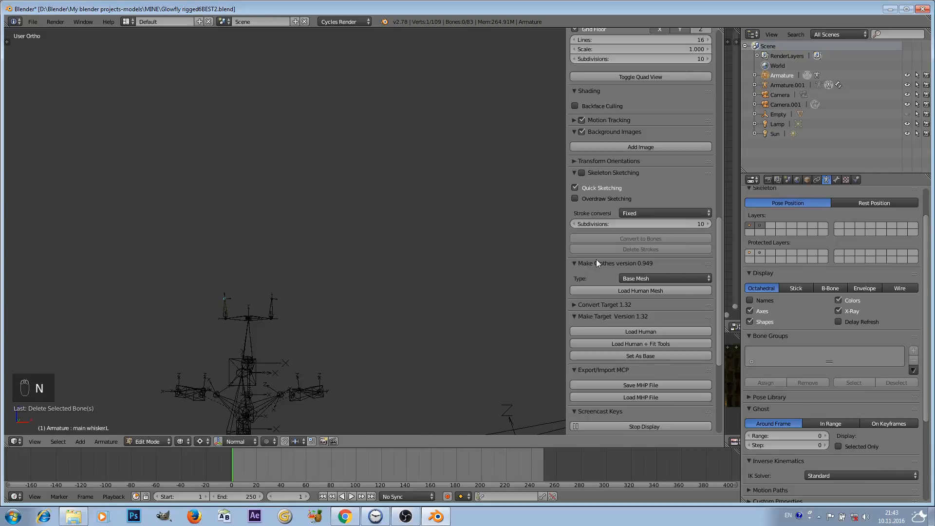
scroll(641, 176, "down", 10)
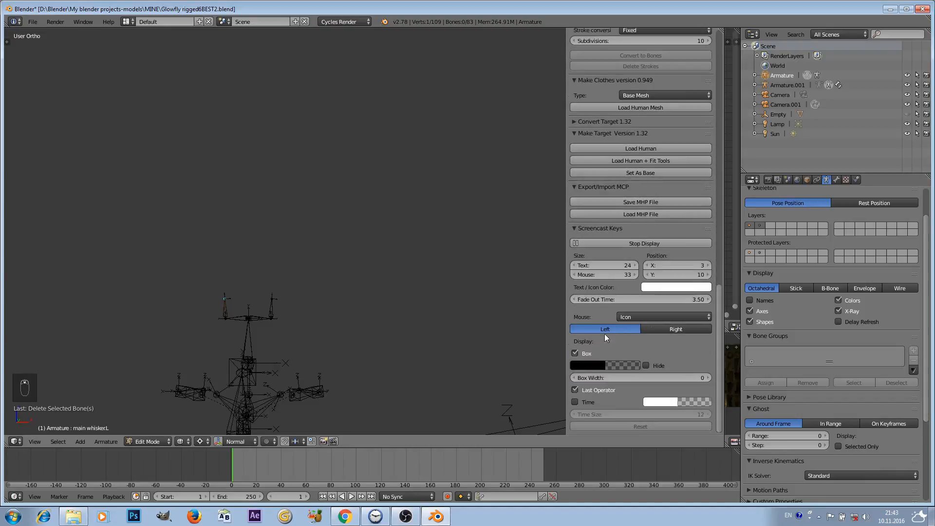
scroll(625, 213, "up", 8)
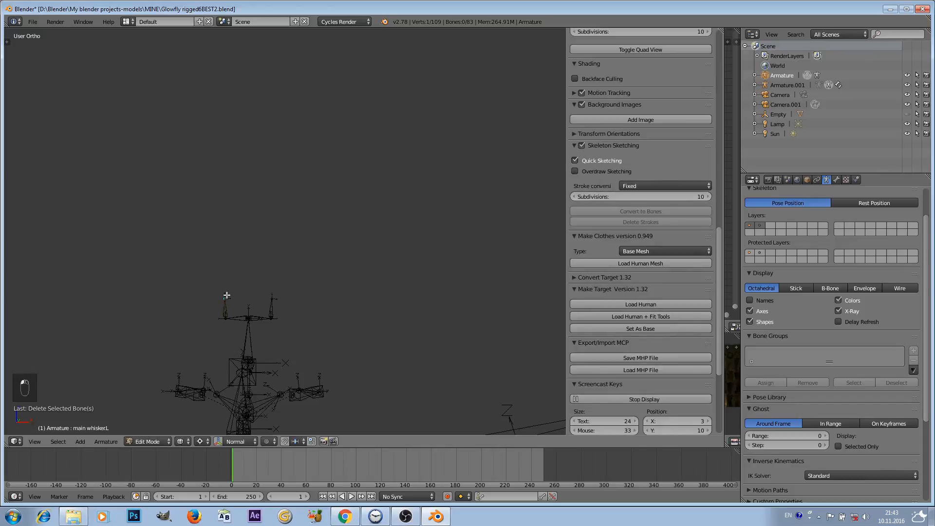
left_click_drag(226, 298, 229, 73)
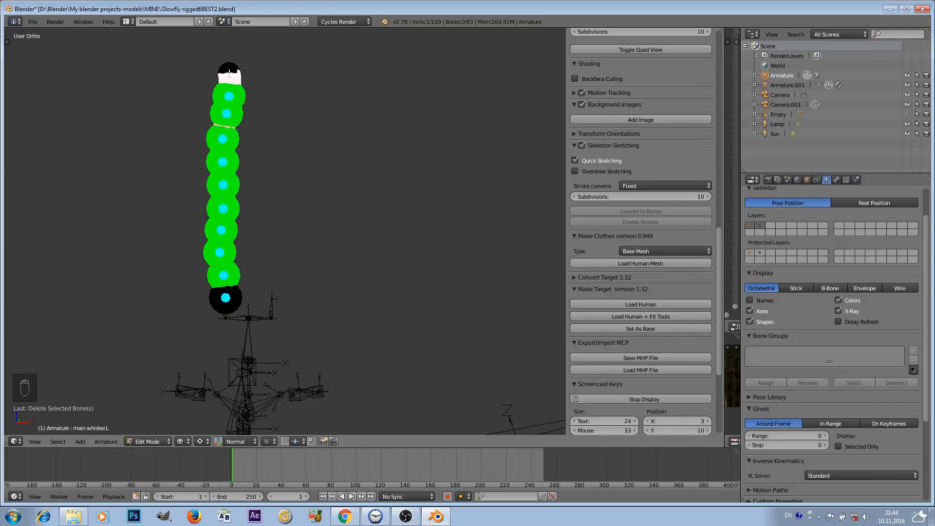
right_click(336, 170)
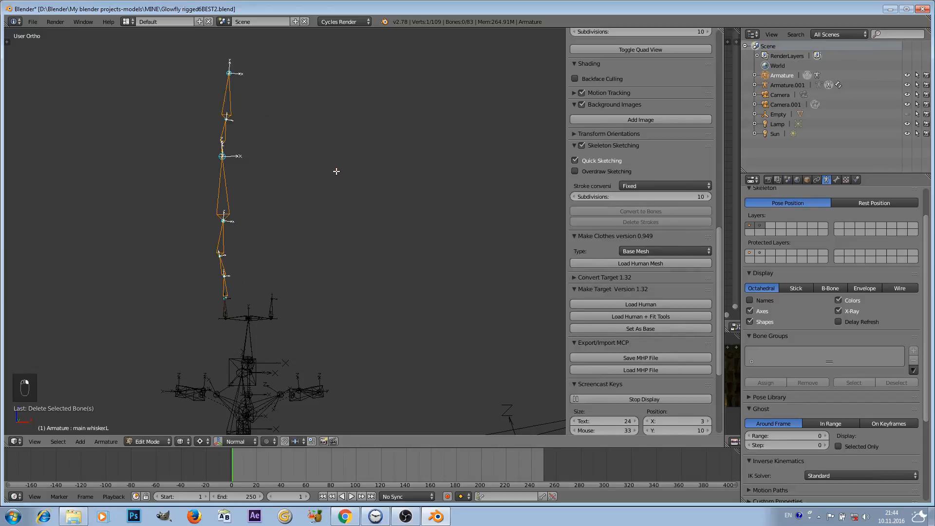
key("ctrl+z")
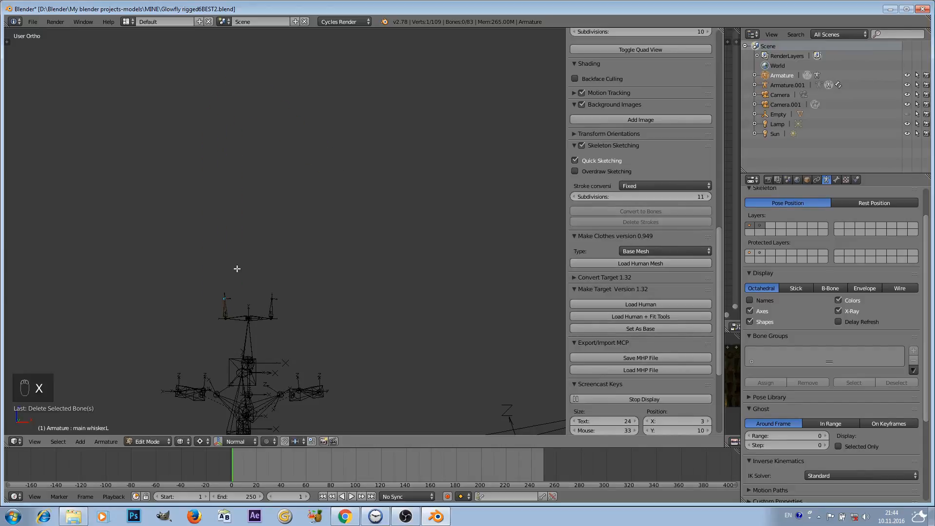
- Try to reveal hidden elements while still in the Armature's Edit Mode
scroll(237, 268, "up", 7)
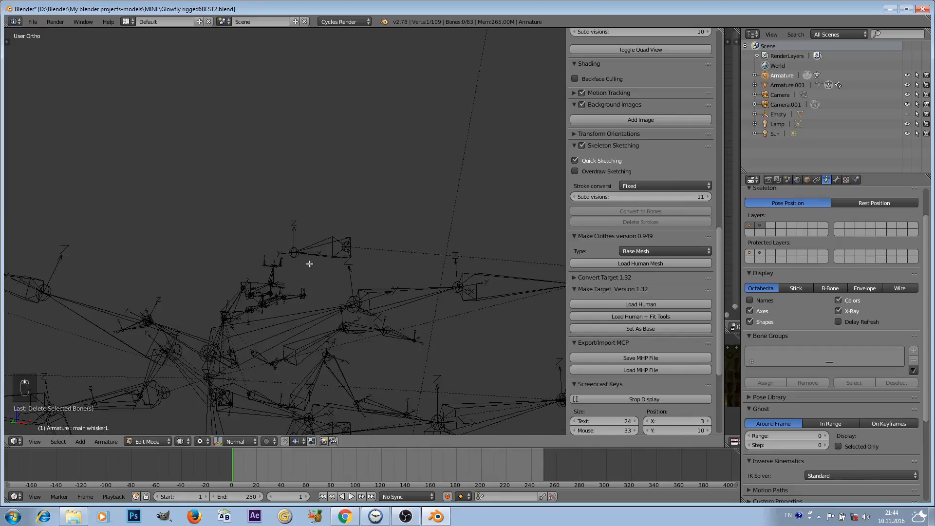
middle_click_drag(310, 264, 311, 264)
key("alt+h")
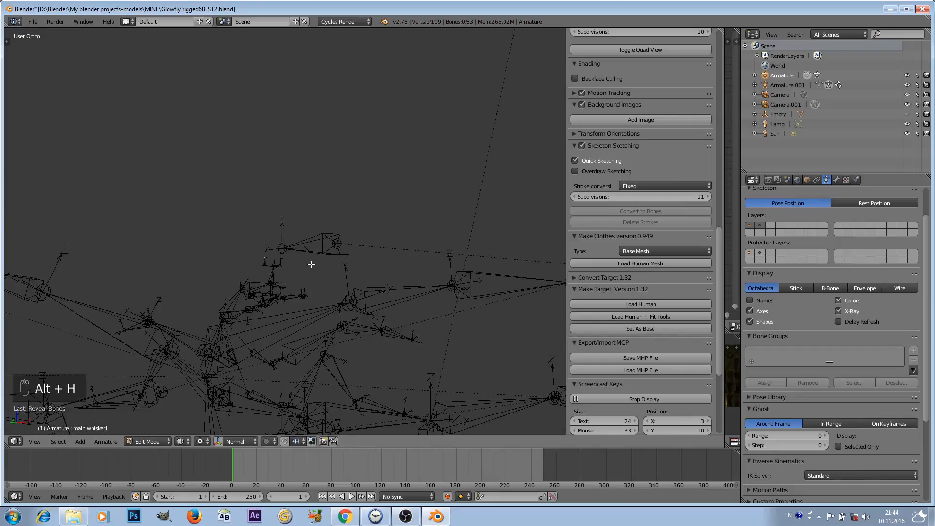
key("alt+g")
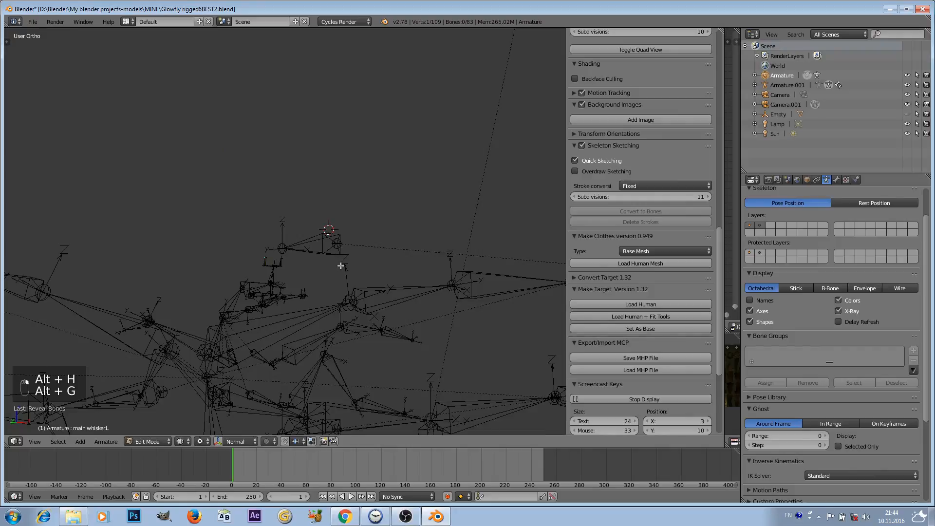
middle_click_drag(341, 266, 320, 265)
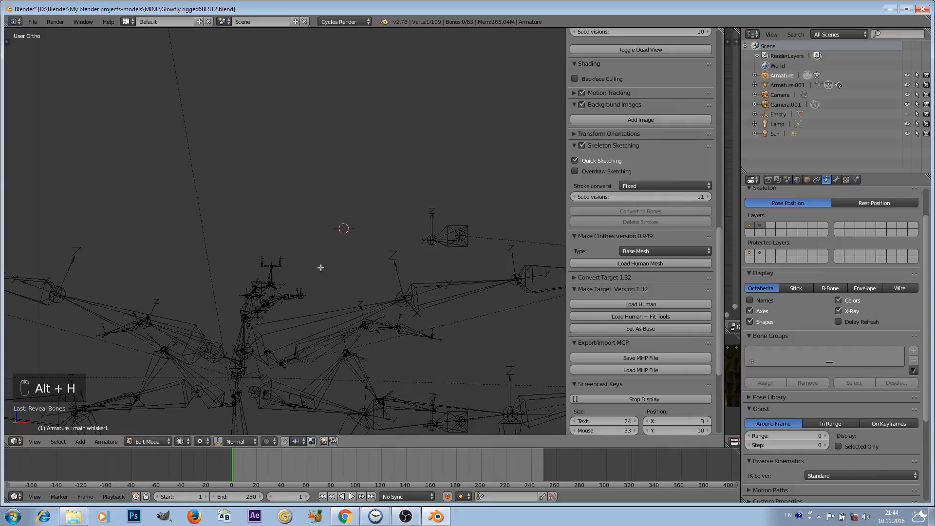
- Switch the Armature to Object Mode and unhide all hidden objects, including the insect mesh
left_click(146, 442)
left_click(154, 431)
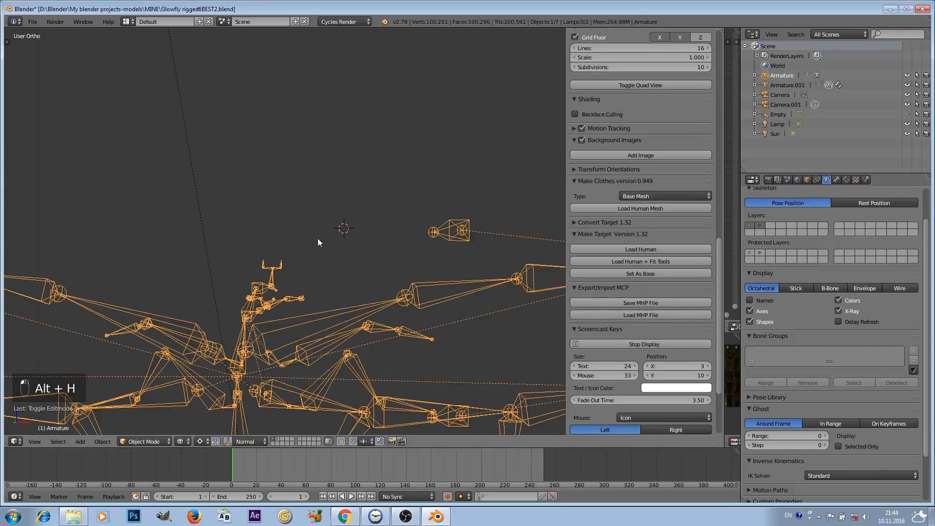
key("alt+h")
scroll(327, 232, "down", 5)
middle_click_drag(333, 274, 326, 220, "shift")
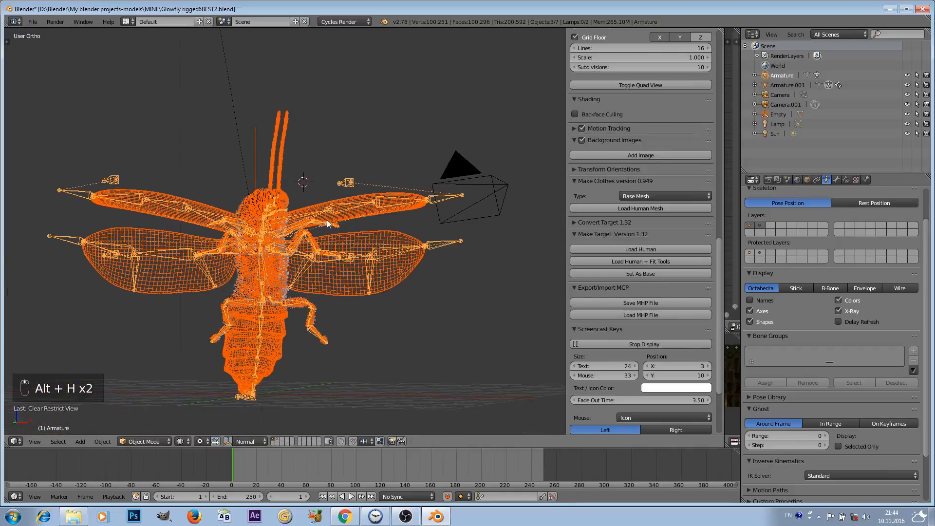
- Deselect all objects and examine where the whiskers meet the insect's head
scroll(317, 226, "up", 8)
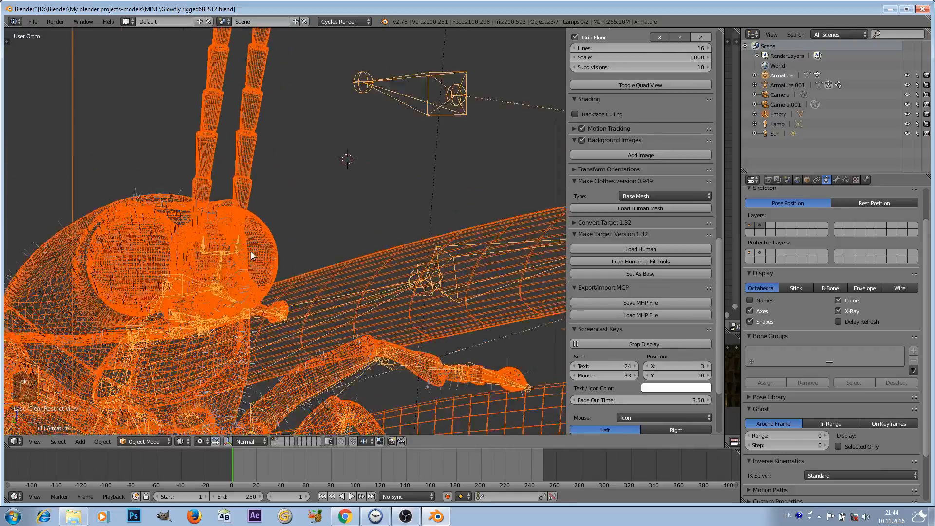
middle_click_drag(250, 251, 304, 250)
key("a")
scroll(285, 270, "up", 2)
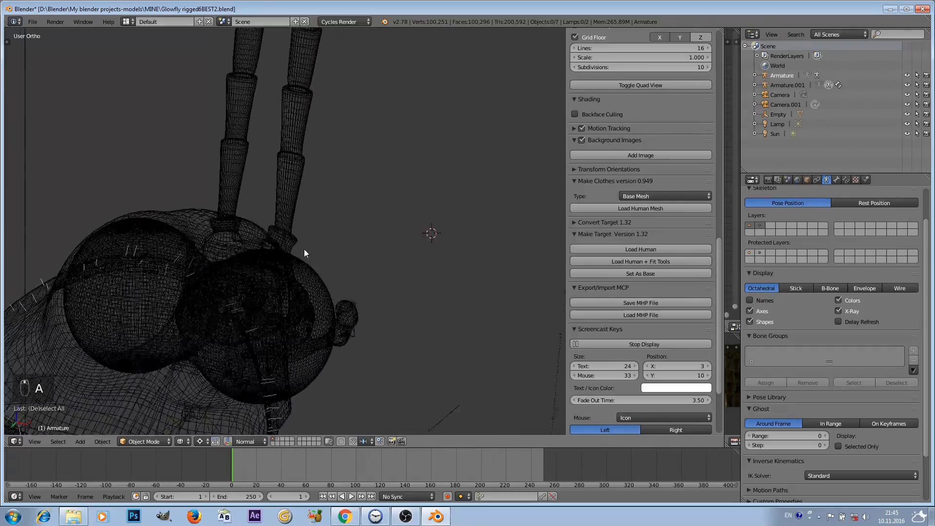
- Set the viewport shading to Solid and focus on the whisker bases
scroll(254, 259, "down", 4)
left_click(182, 440)
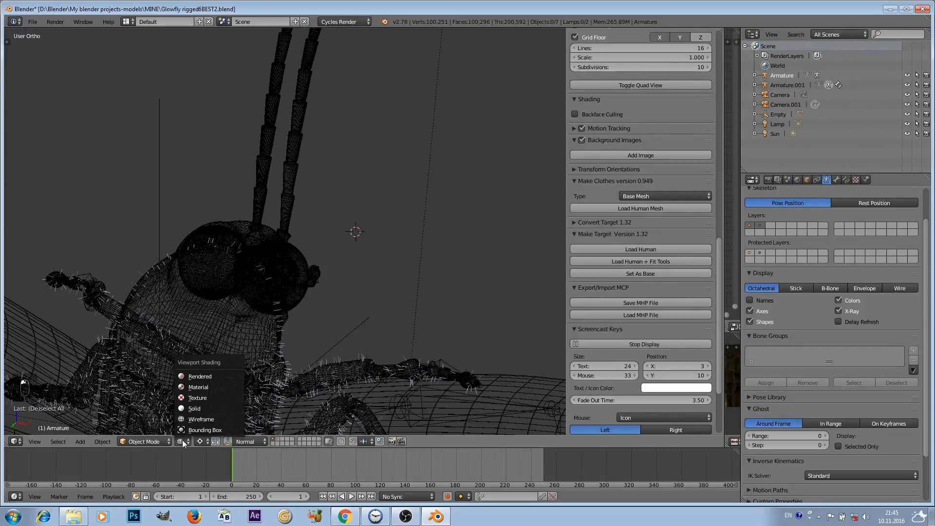
left_click(206, 408)
mouse_move(312, 292)
middle_mouse_down()
mouse_move(303, 268)
mouse_move(286, 280)
middle_mouse_up()
scroll(276, 287, "up", 6)
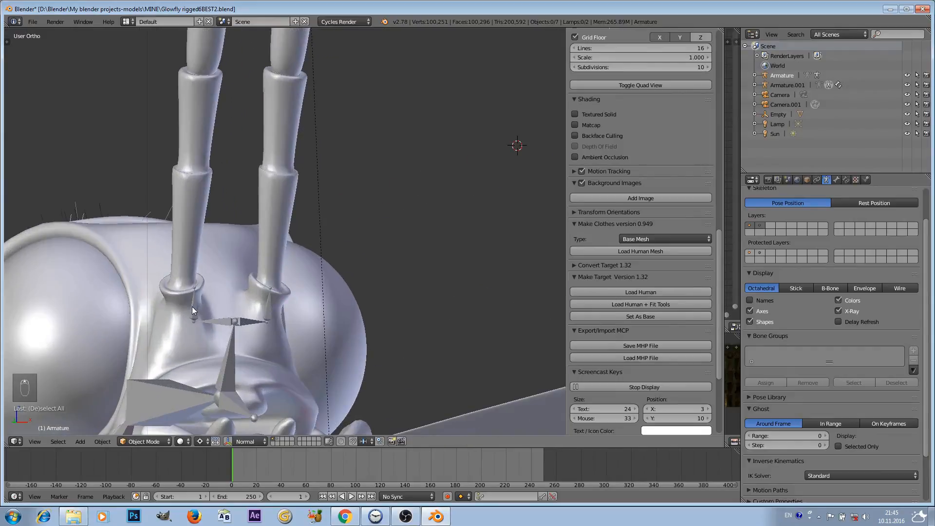
- Select the Armature and put it in Edit Mode in front orthographic view
right_click(192, 306)
scroll(278, 279, "down", 3)
middle_click_drag(295, 280, 367, 256, "shift")
scroll(366, 255, "up", 3)
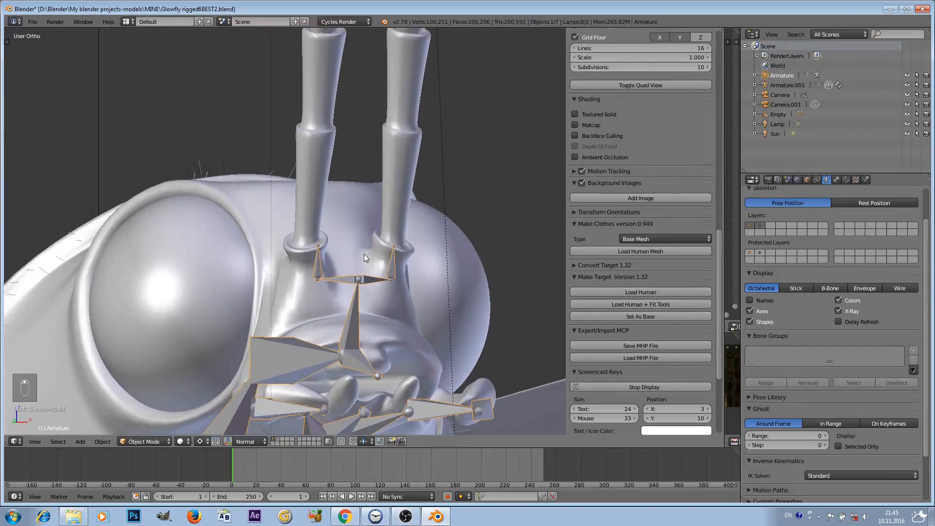
key("KP_1")
left_click(144, 441)
left_click(142, 417)
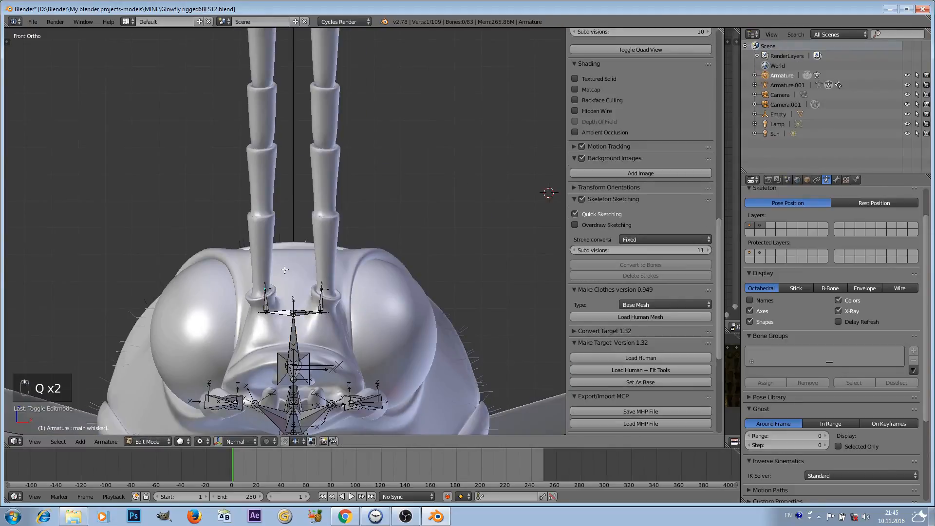
- Extrude two bones up the whisker from the tip of main whisker.L, about 0.23 and 0.26 units long, the second along global Z
key("e")
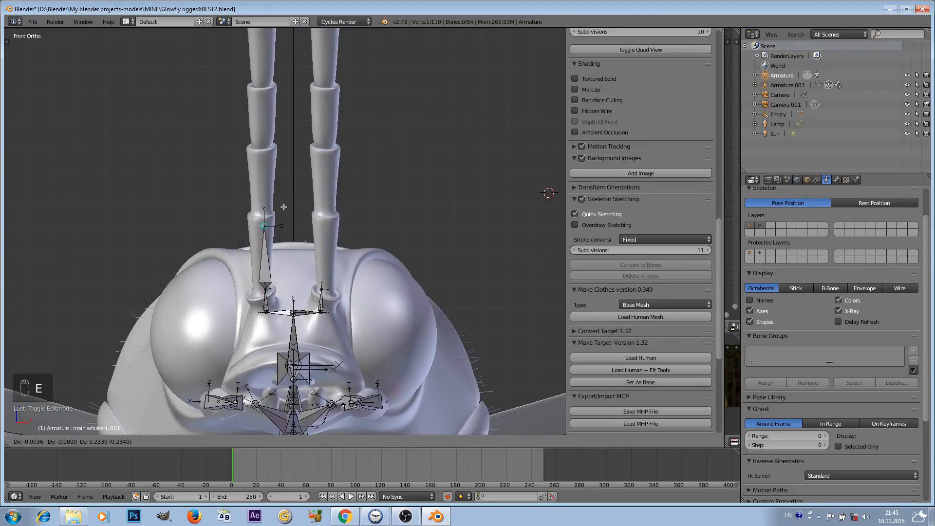
left_click(283, 207)
middle_click_drag(282, 207, 293, 284, "shift")
key("e")
key("z")
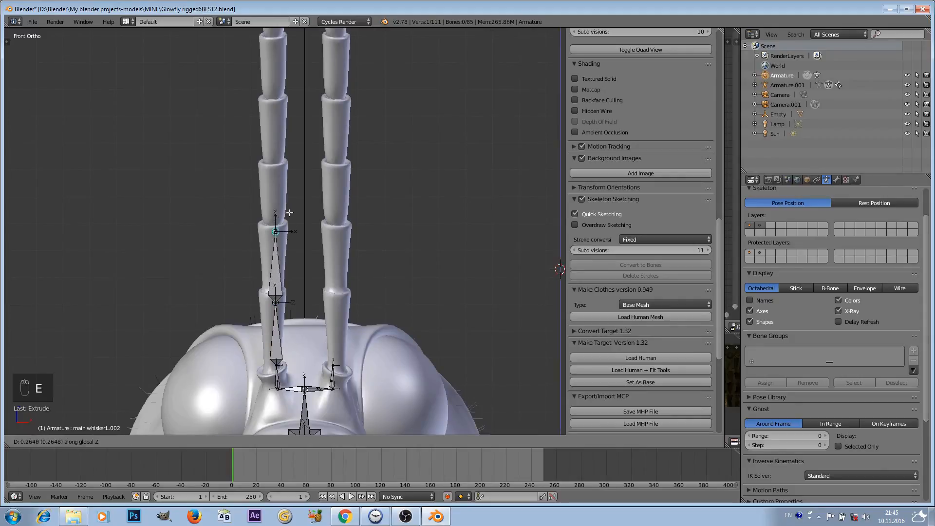
left_click(291, 213)
- Extrude six more bones up the chain, ending each one near the next whisker segment seam
key("e")
key("e")
middle_click_drag(298, 157, 308, 283, "shift")
left_click(312, 197)
key("e")
middle_click_drag(304, 134, 290, 322, "shift")
key("e")
key("e")
key("e")
left_click(288, 210)
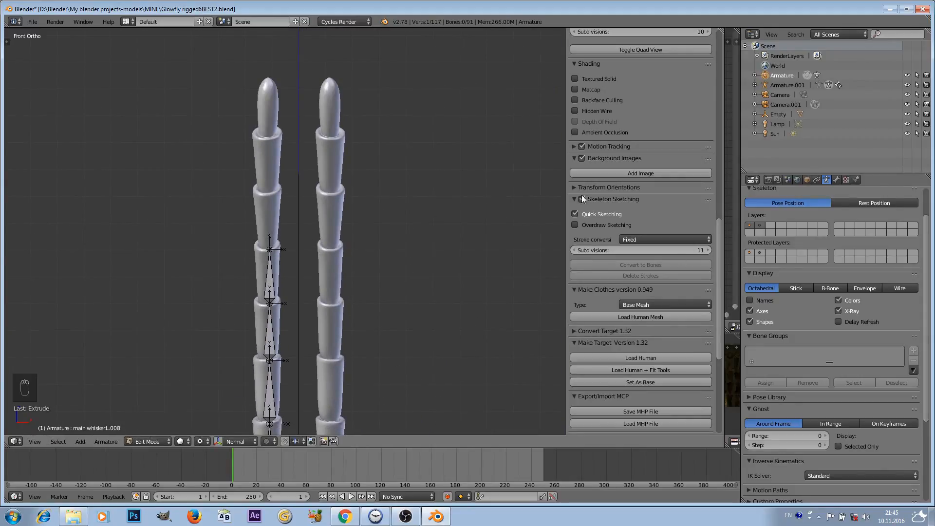
- Turn off Skeleton Sketching and extrude three more bones to reach the whisker's tip
left_click(582, 199)
key("e")
left_click(280, 184)
key("e")
key("e")
left_click(283, 77)
- In left side view, move the lower joints of the new chain one by one onto the curved whisker's segment seams
scroll(297, 146, "down", 6)
key("q")
scroll(333, 203, "up", 5)
right_click(211, 295)
key("g")
left_click(223, 298)
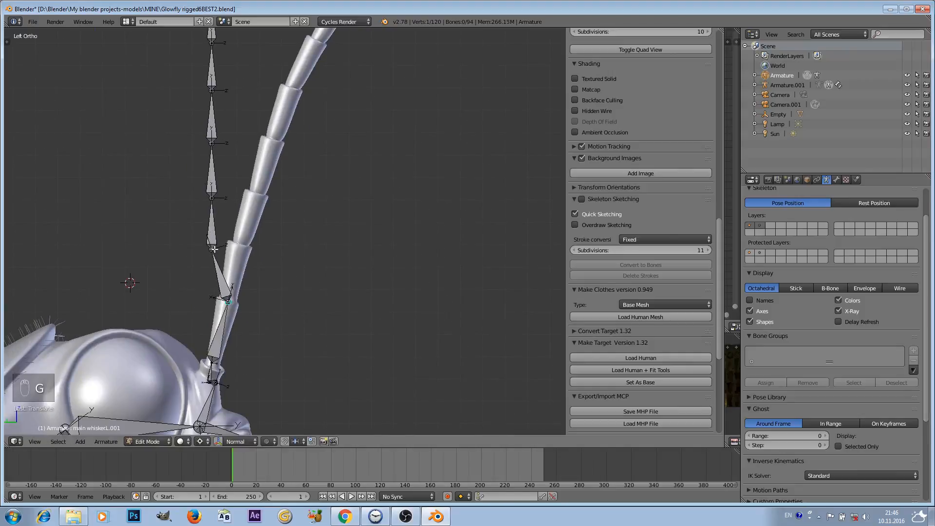
key("g")
key("g")
middle_click_drag(322, 182, 296, 303, "shift")
key("g")
key("g")
right_click(171, 247)
key("g")
left_click(275, 242)
- Remove one surplus bone above the fitted part of the chain and move the next joint onto the following whisker seam
right_click(171, 202)
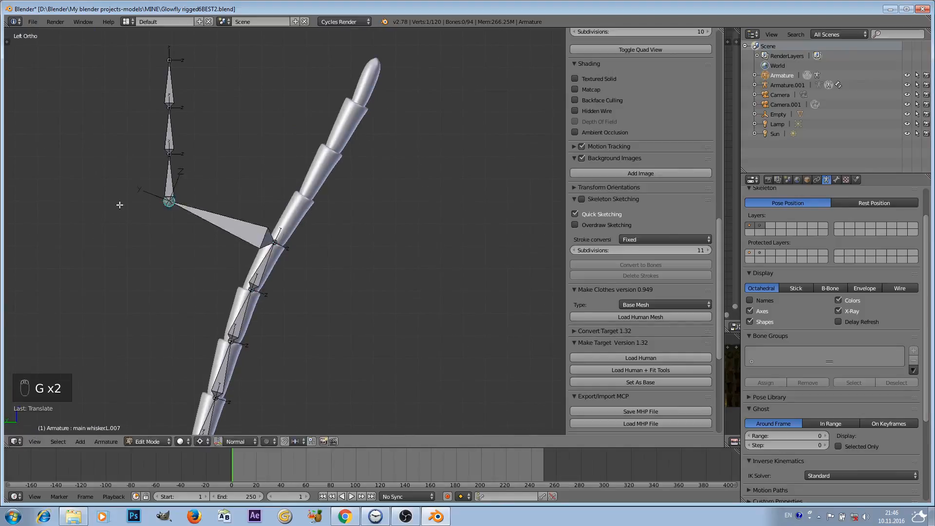
key("x")
left_click(190, 291)
key("g")
left_click(302, 197)
- Move the last three joints onto the remaining upper seams and the rounded tip of the whisker
right_click(169, 156)
key("g")
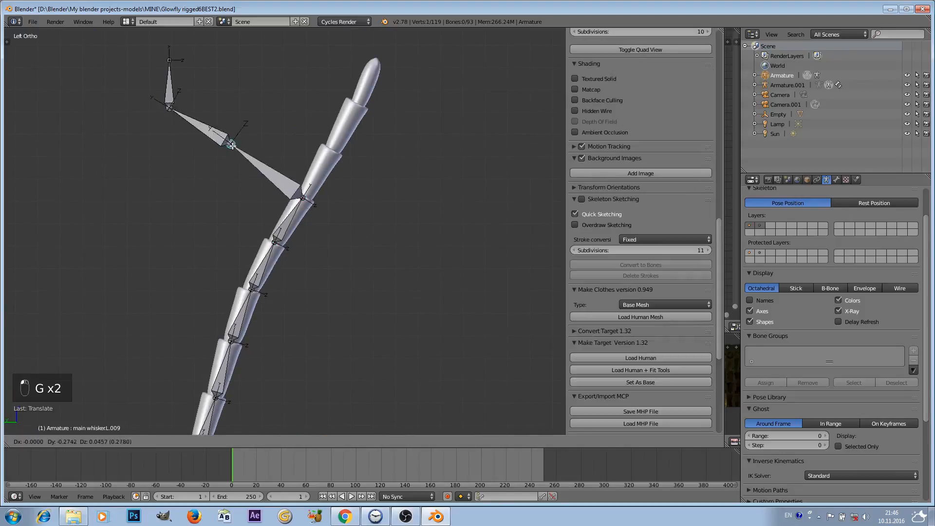
left_click(334, 151)
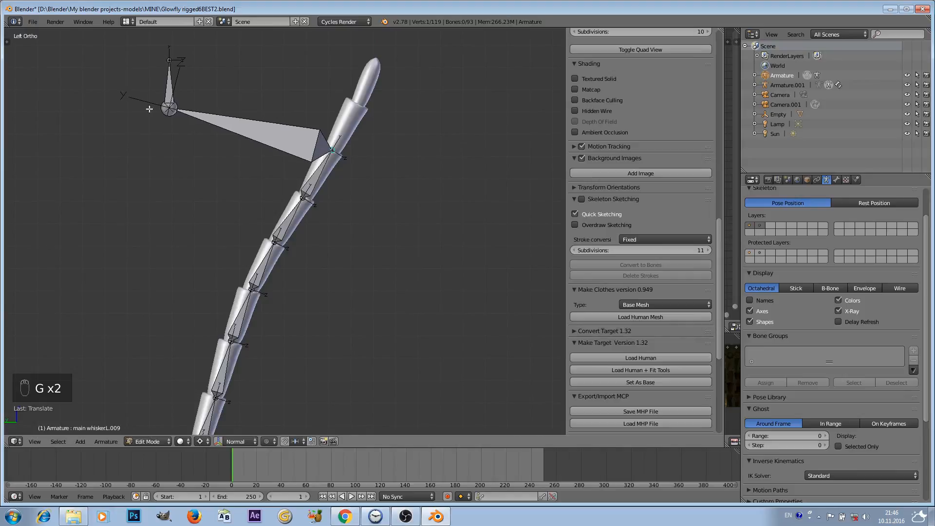
right_click(169, 108)
key("g")
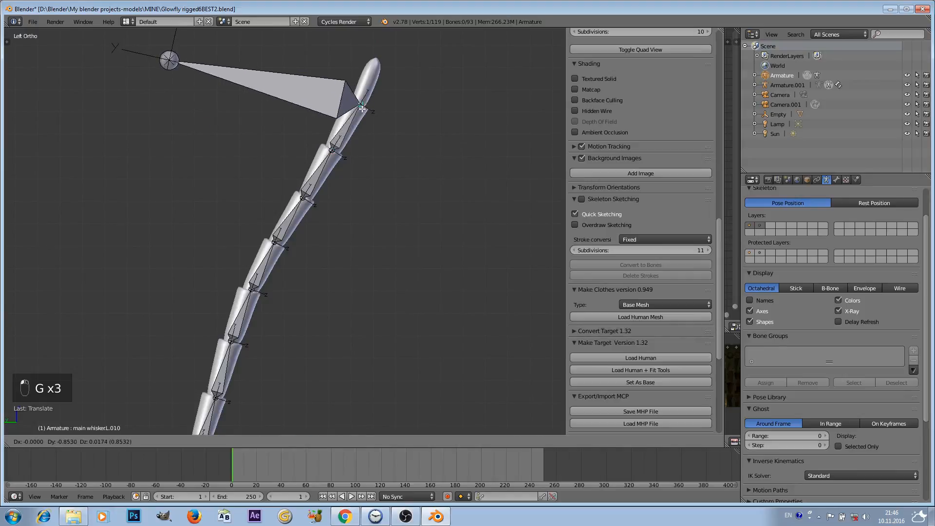
left_click(359, 110)
right_click(169, 60)
key("g")
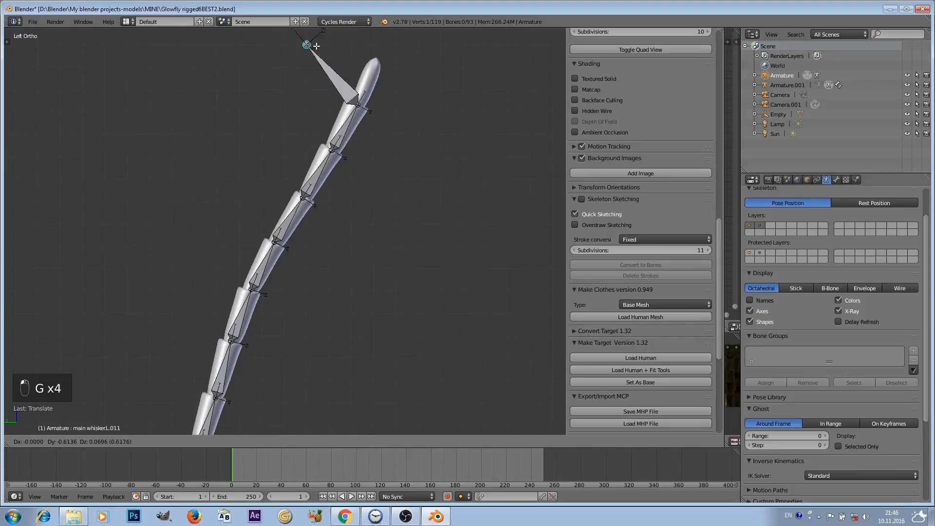
left_click(378, 64)
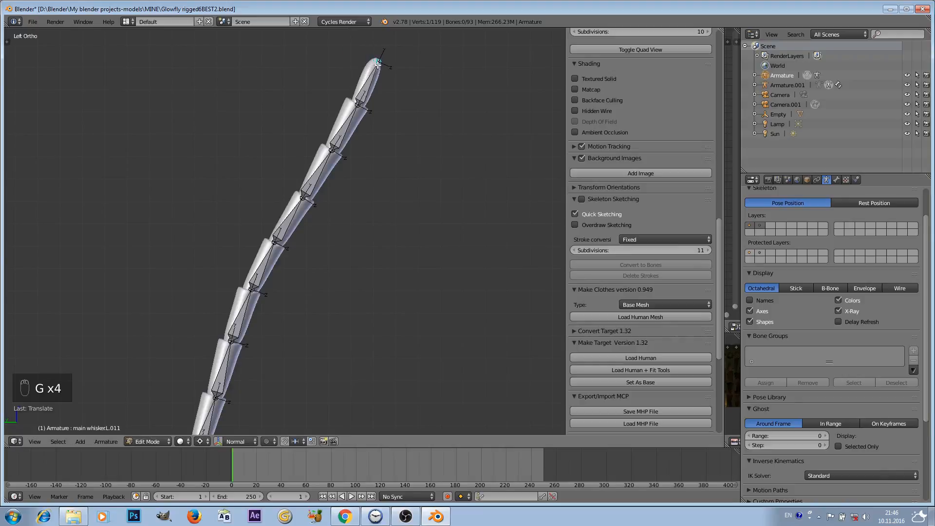
- Examine the local axis directions along the new whisker chain, comparing the two lowest extruded bones
scroll(349, 205, "down", 2)
middle_click_drag(357, 280, 252, 279)
middle_click_drag(293, 314, 309, 257, "shift")
scroll(292, 246, "up", 2)
scroll(307, 261, "up", 3)
scroll(294, 288, "down", 3)
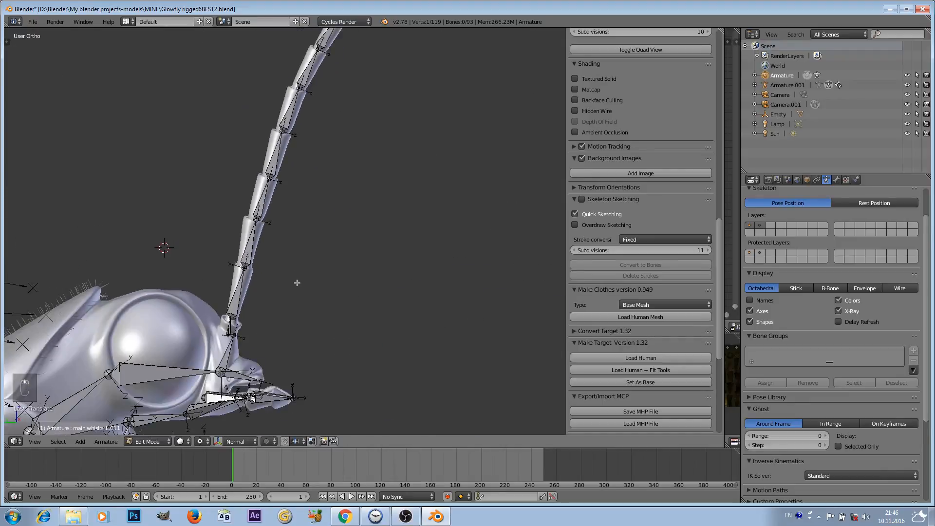
scroll(296, 282, "up", 2)
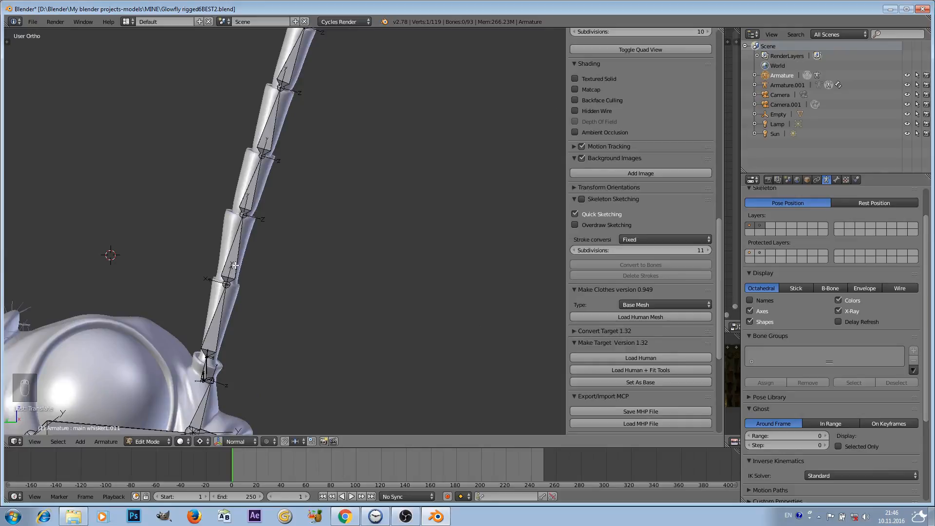
middle_click_drag(272, 266, 304, 202, "shift")
scroll(321, 234, "up", 4)
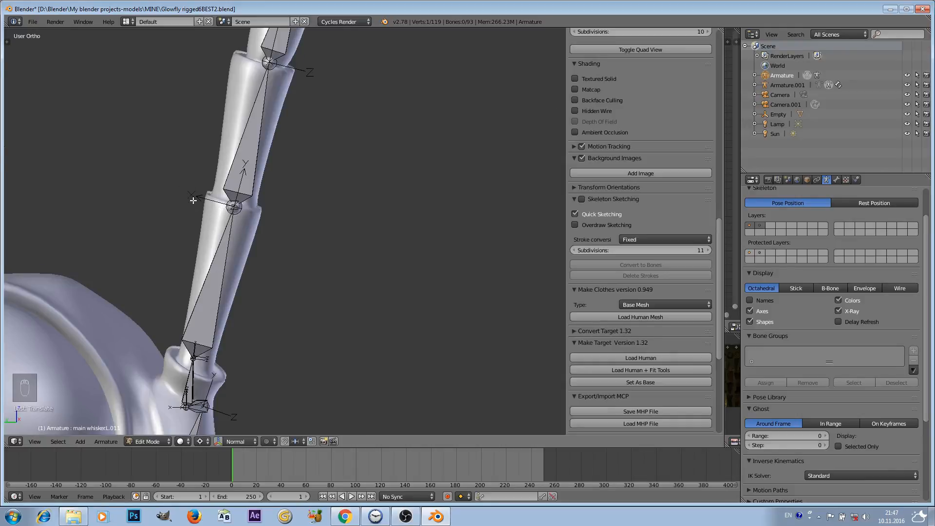
scroll(193, 200, "down", 5)
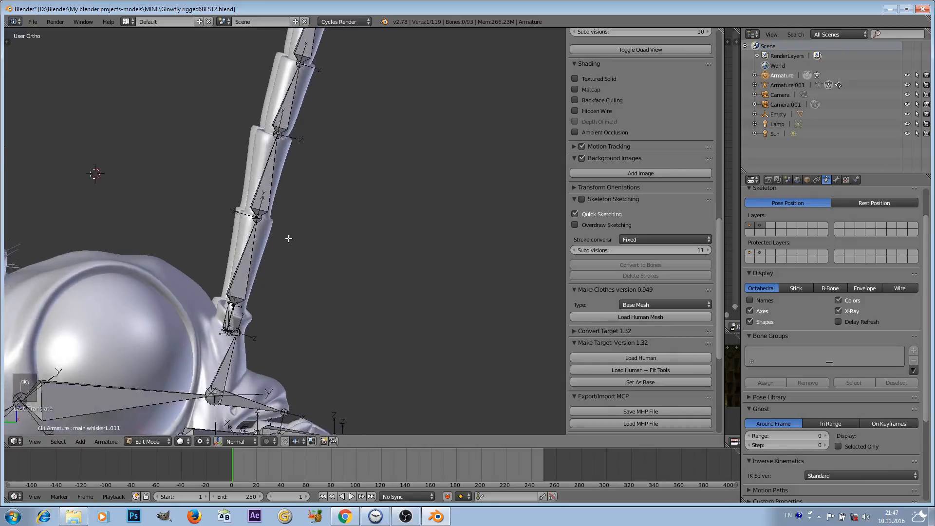
middle_click_drag(321, 146, 276, 240, "shift")
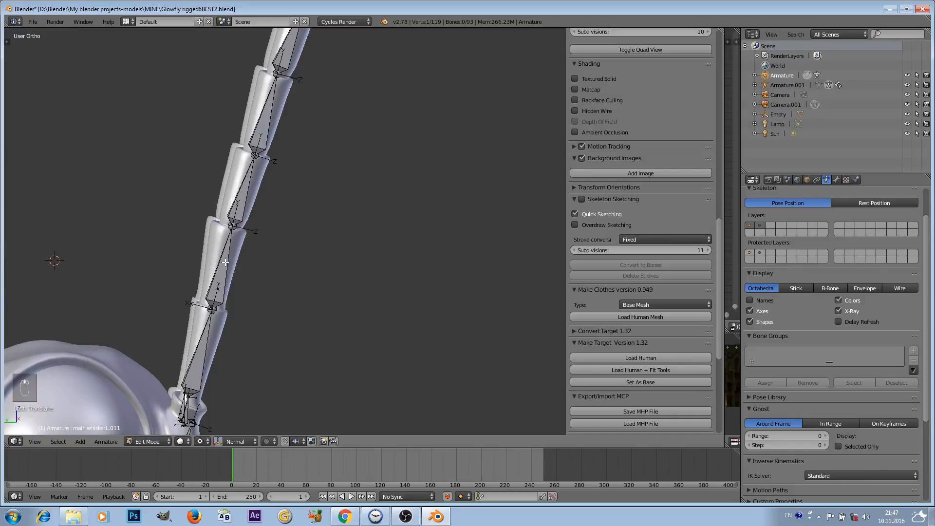
middle_click_drag(221, 323, 245, 280, "shift")
right_click(228, 303)
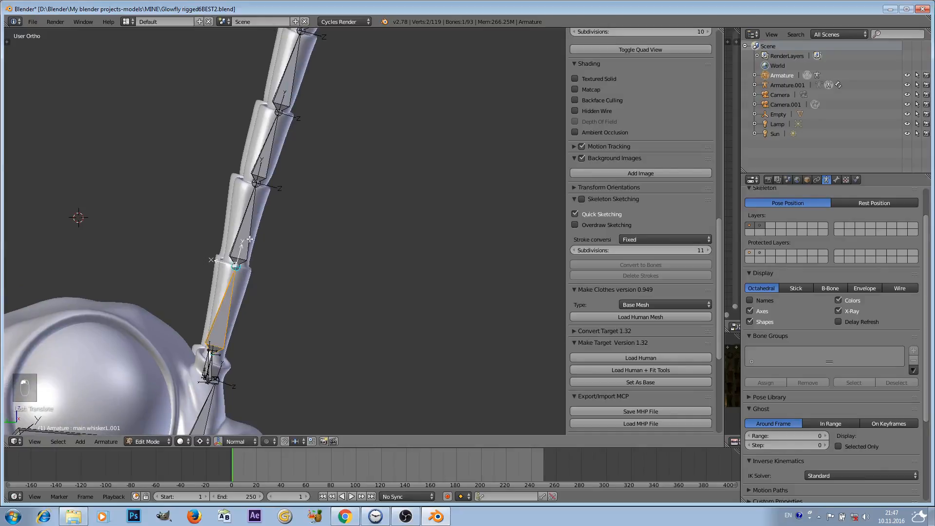
right_click(249, 213)
scroll(249, 212, "down", 2)
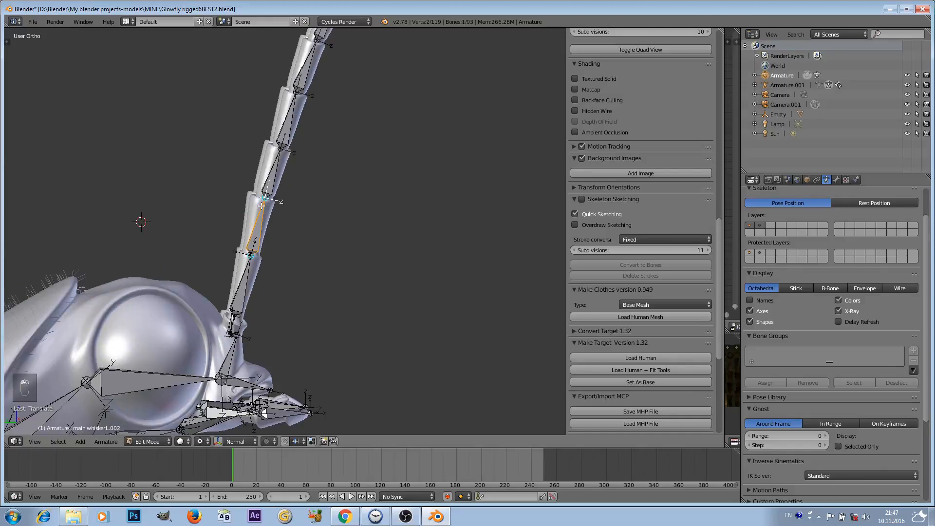
scroll(262, 257, "up", 2)
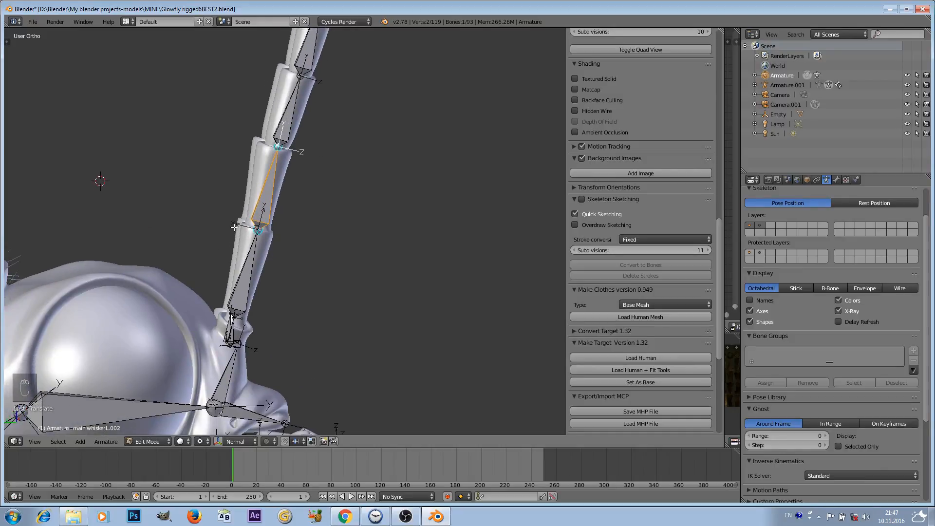
scroll(278, 243, "up", 3)
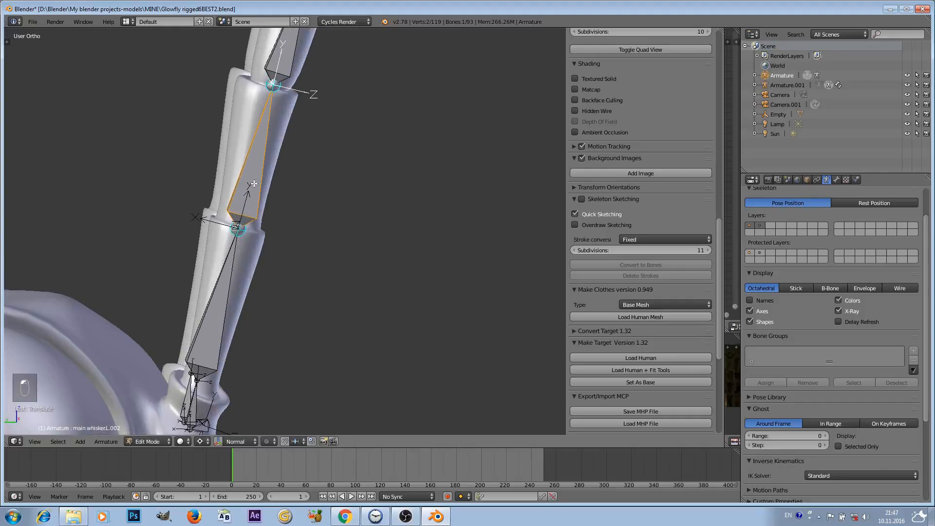
scroll(254, 185, "down", 2)
- Select the two lowest extruded whisker bones together and recalculate their roll
right_click(241, 286)
scroll(241, 286, "up", 1)
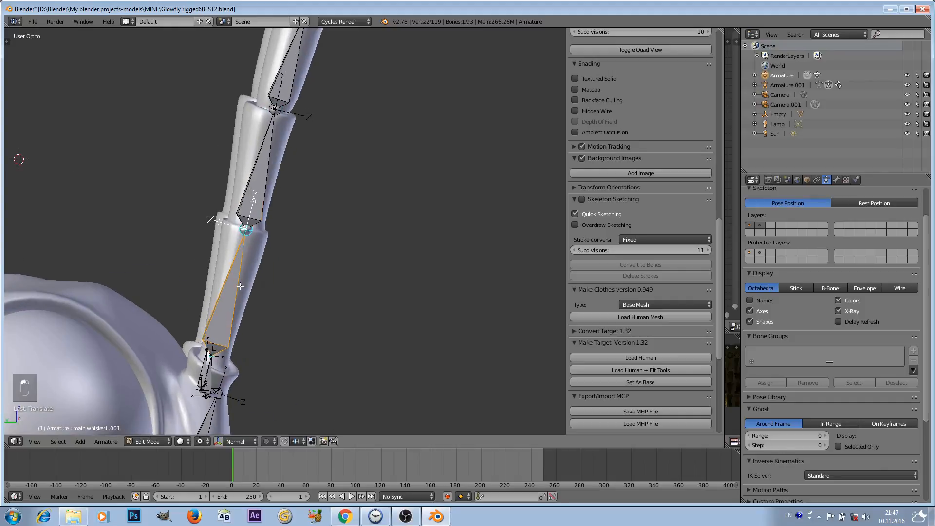
right_click(263, 171, "shift")
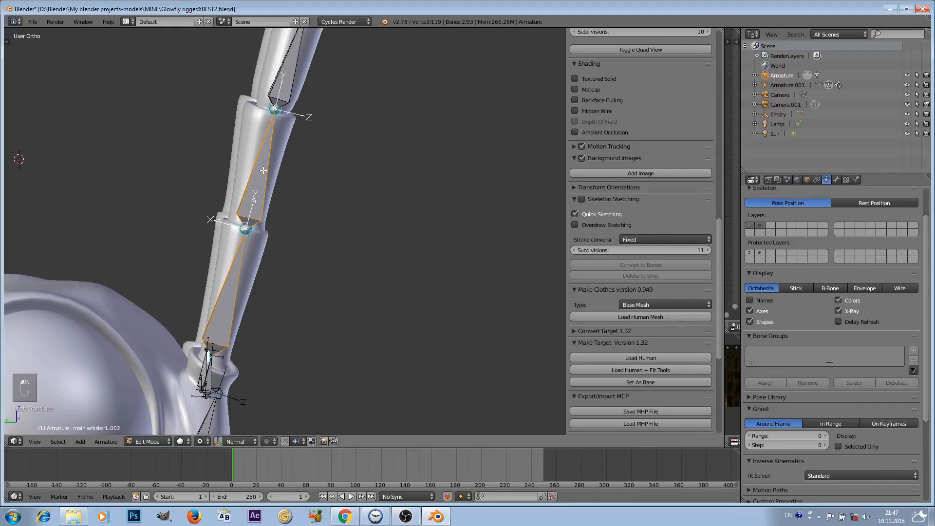
right_click(259, 219)
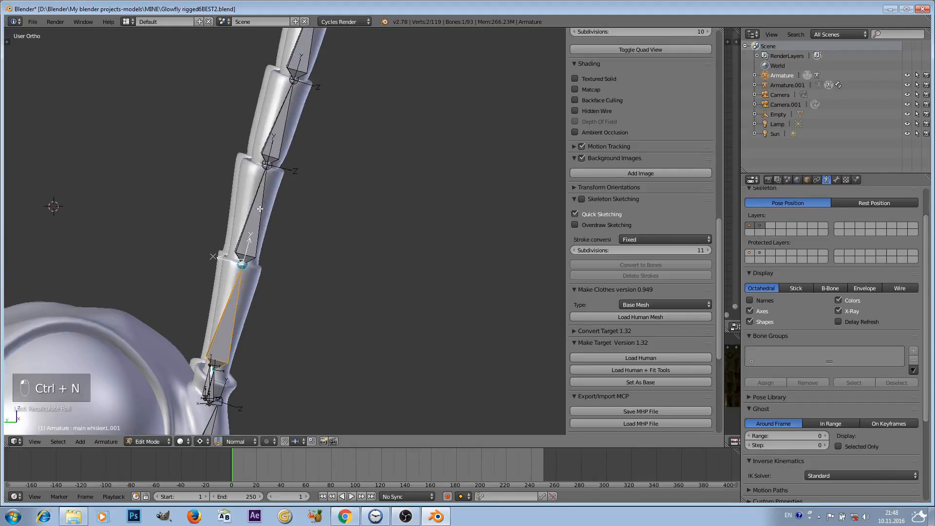
right_click(260, 209, "shift")
key("ctrl+n")
left_click(259, 209)
- In Pose Mode, add an Inverse Kinematics constraint to the second-to-last whisker bone with the tip bone as its target
scroll(302, 257, "down", 3)
scroll(268, 266, "up", 1)
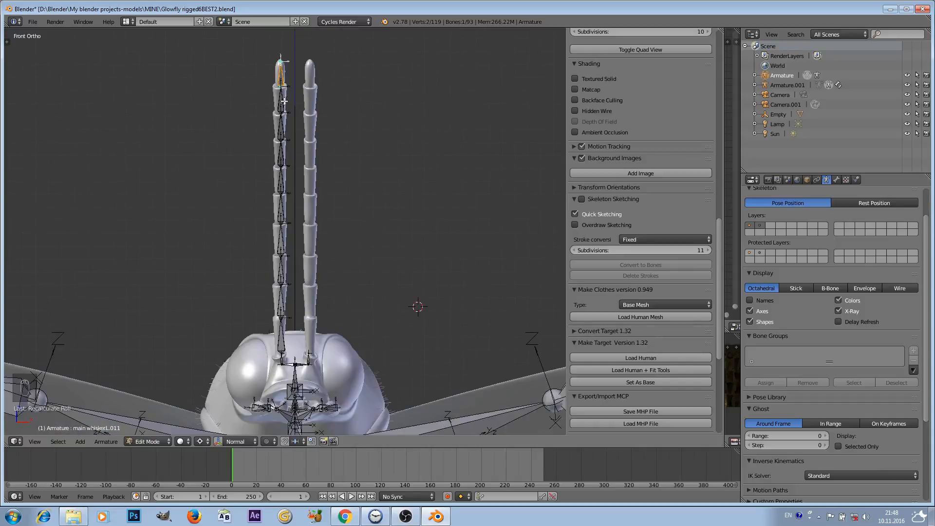
right_click(282, 101)
right_click(284, 79)
right_click(284, 102, "shift")
key("ctrl+shift+c")
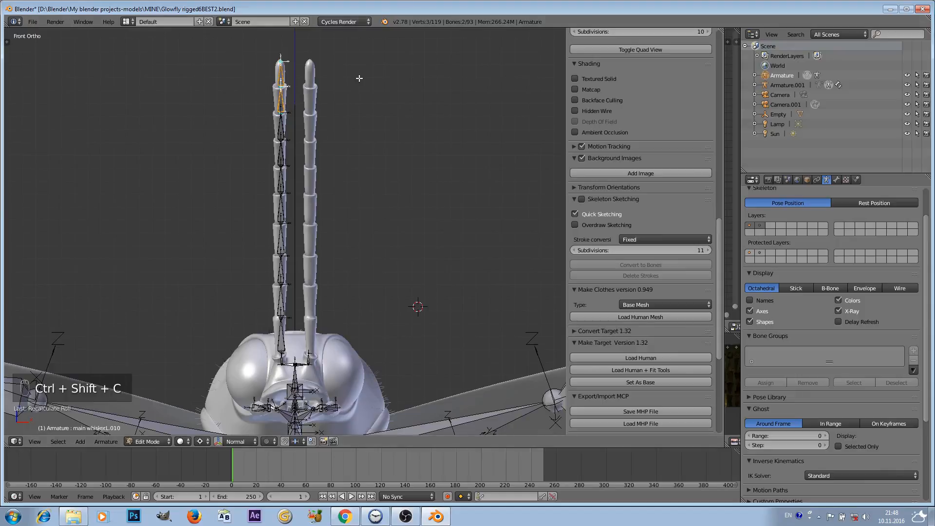
left_click(150, 442)
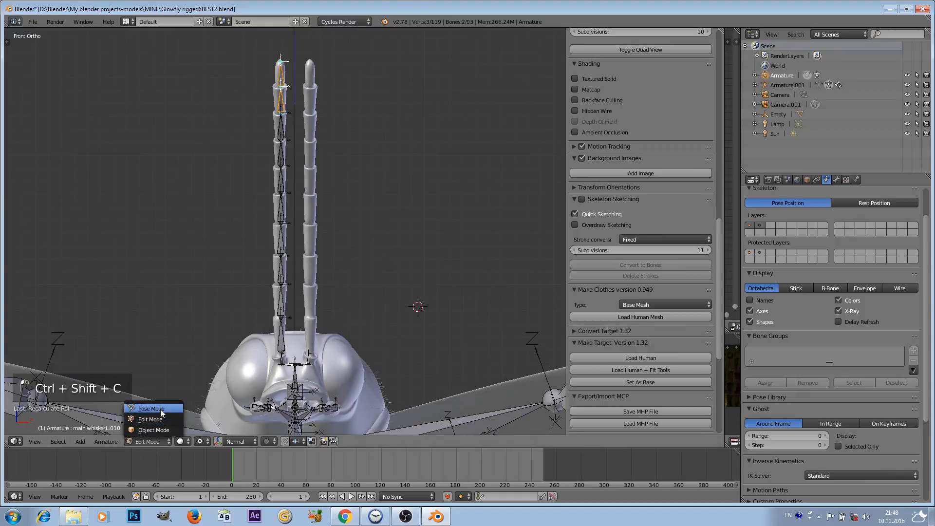
left_click(146, 408)
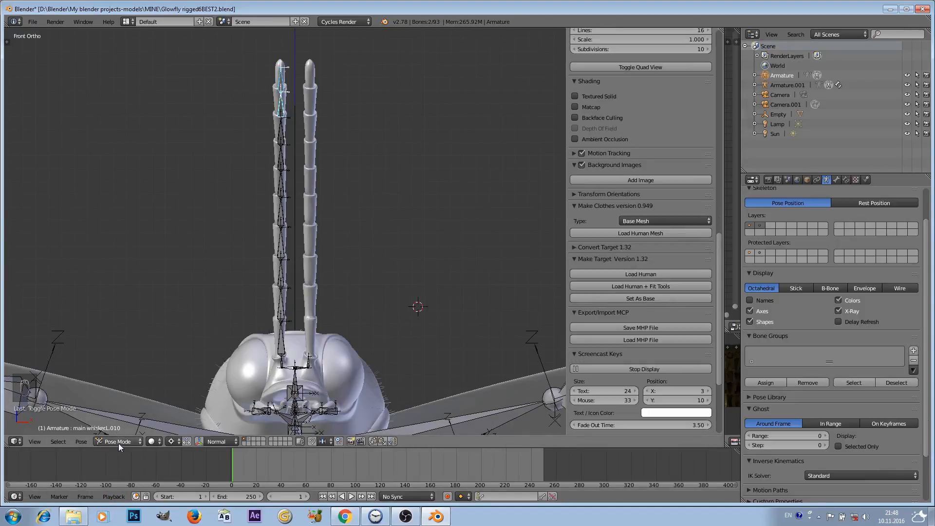
key("ctrl+shift+c")
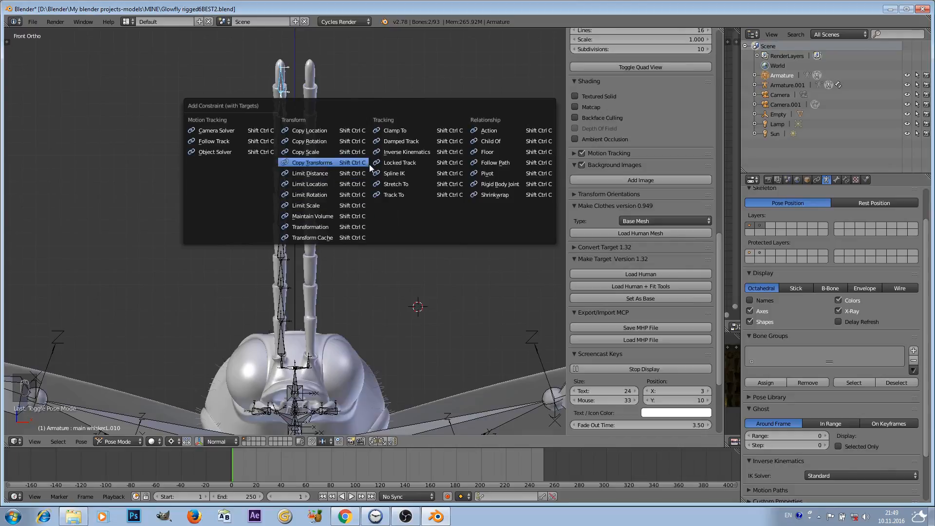
left_click(387, 153)
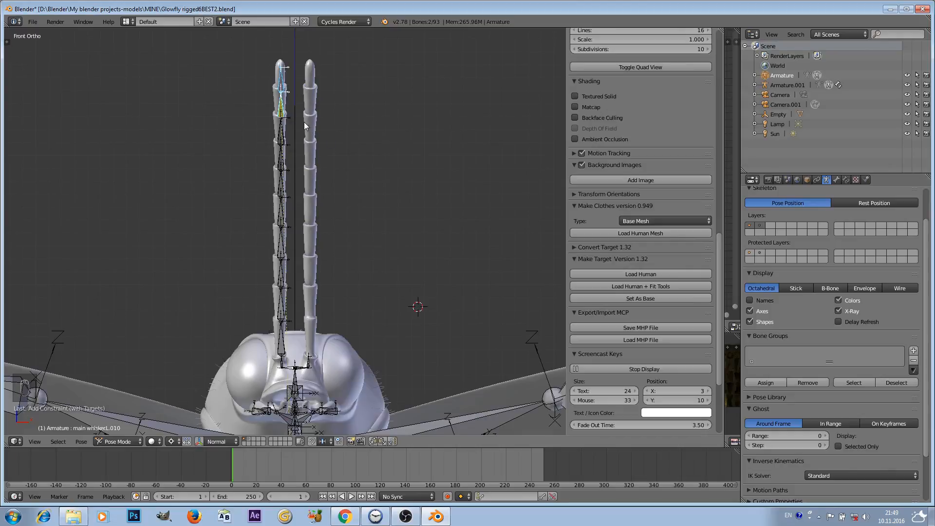
- Try moving the whisker's tip bone to test the Inverse Kinematics constraint
middle_click_drag(305, 122, 303, 136, "shift")
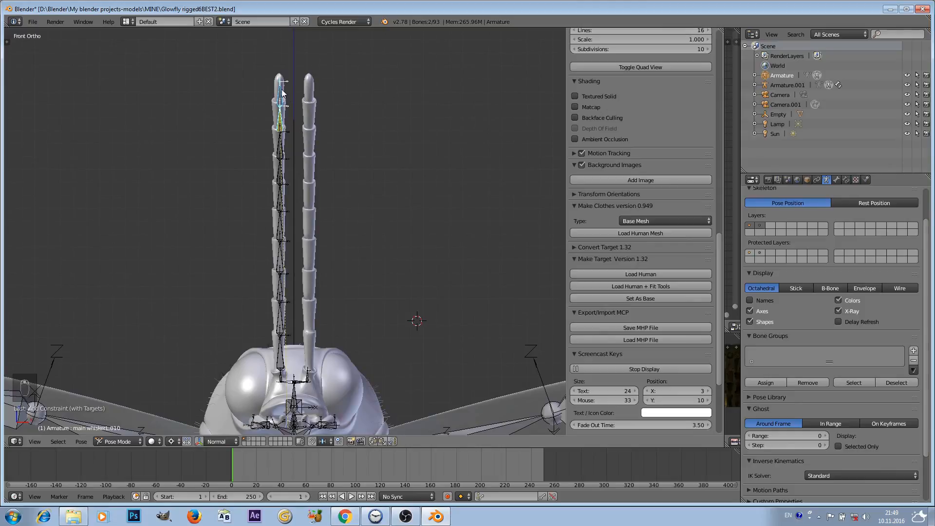
right_click(282, 92)
key("g")
right_click(274, 86)
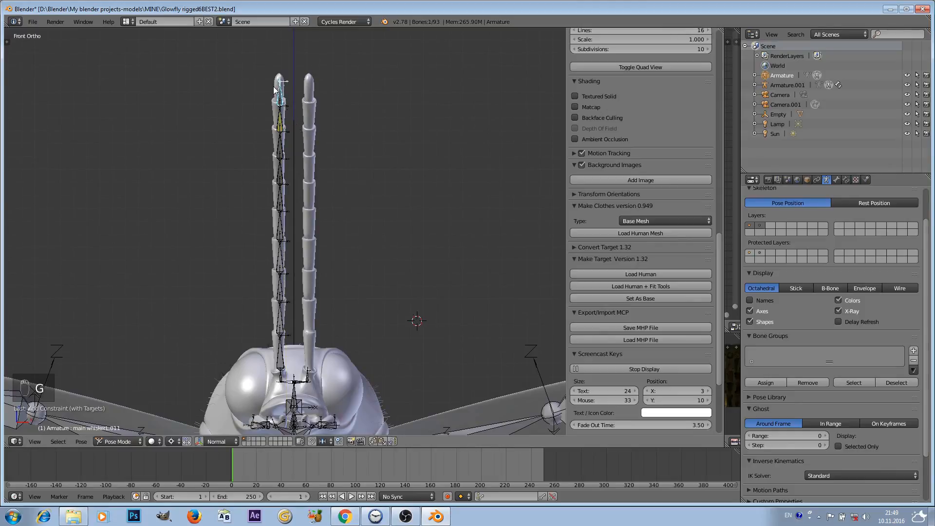
- Set the pivot point to Median Point and try moving the whisker's tip bone
left_click(171, 441)
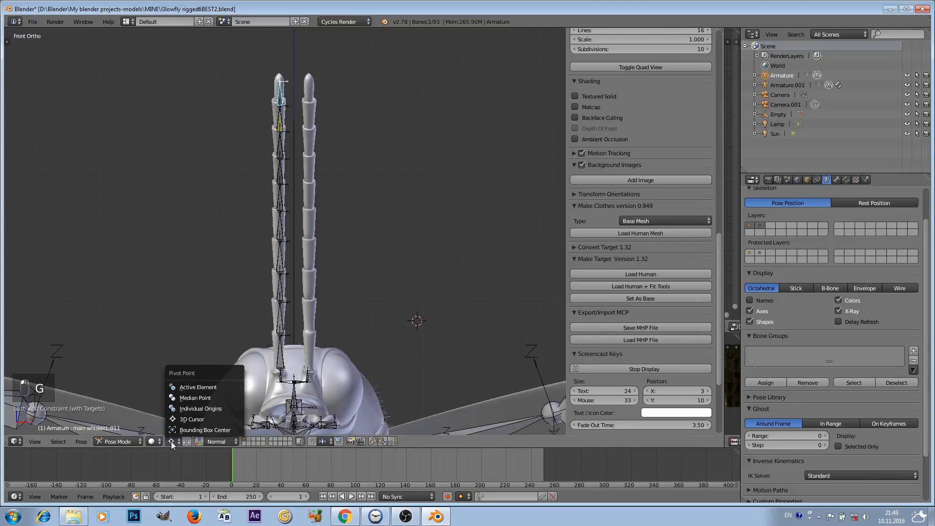
left_click(193, 398)
key("g")
right_click(327, 132)
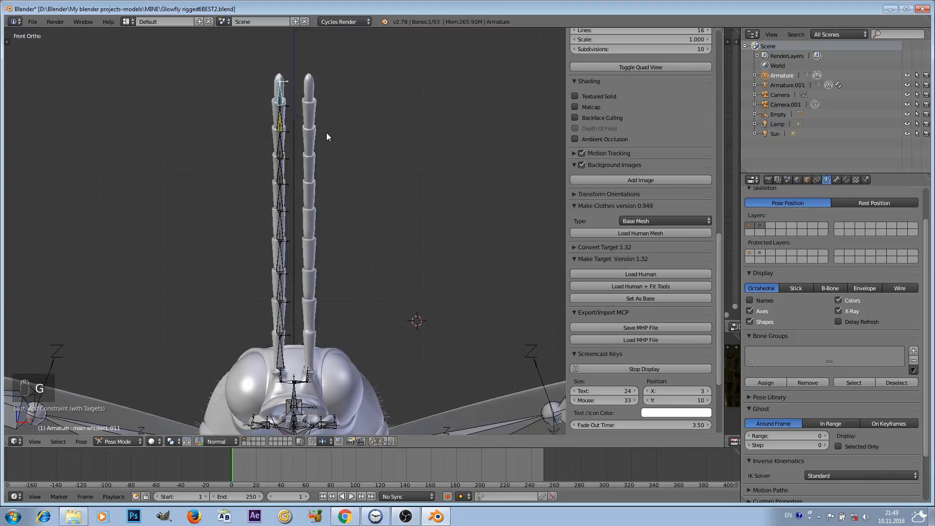
- In Edit Mode, clear the parent of the whisker's tip bone and try moving it to check the separation
left_click(115, 441)
left_click(117, 419)
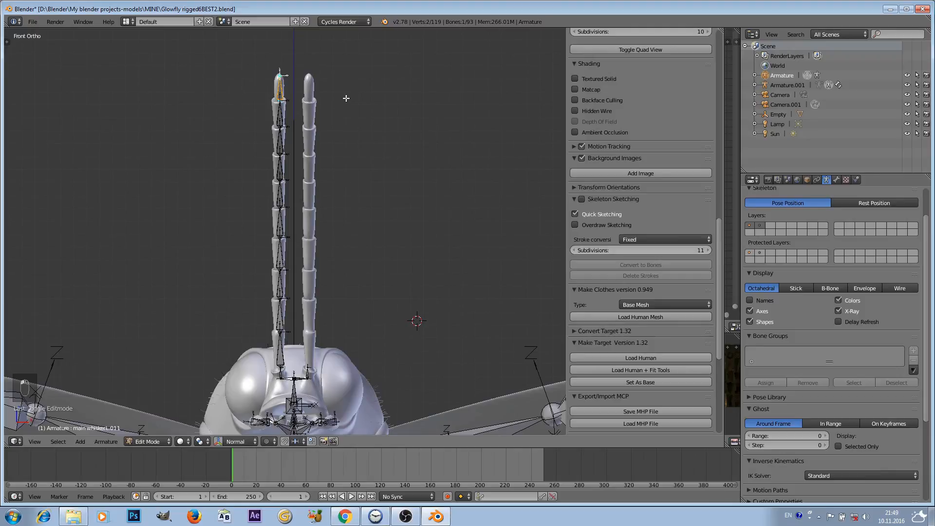
key("alt+p")
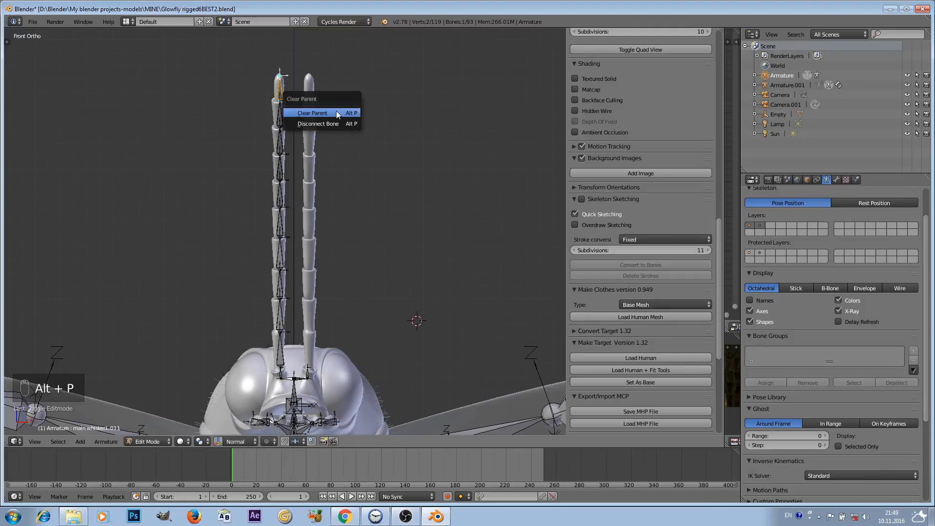
left_click(336, 112)
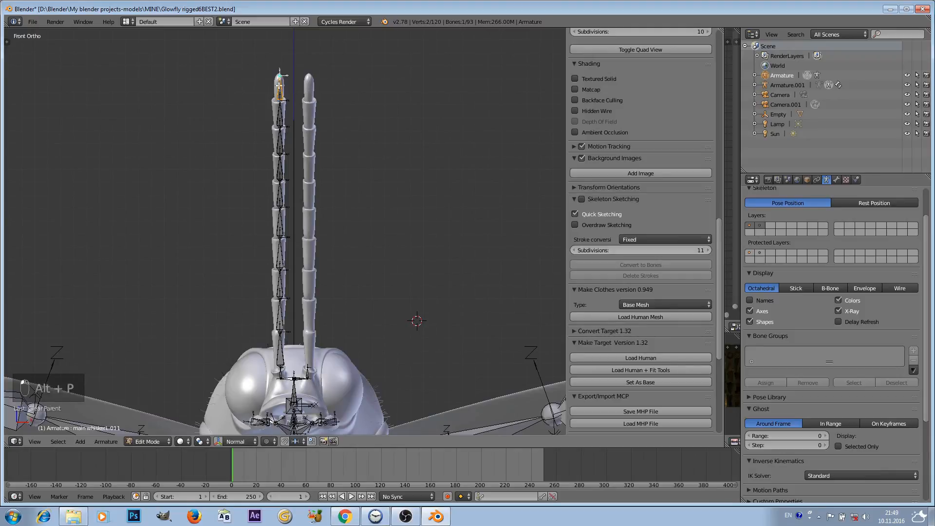
key("g")
right_click(247, 89)
- Return to Pose Mode and test the Inverse Kinematics chain by trying to move the unparented tip bone
left_click(150, 441)
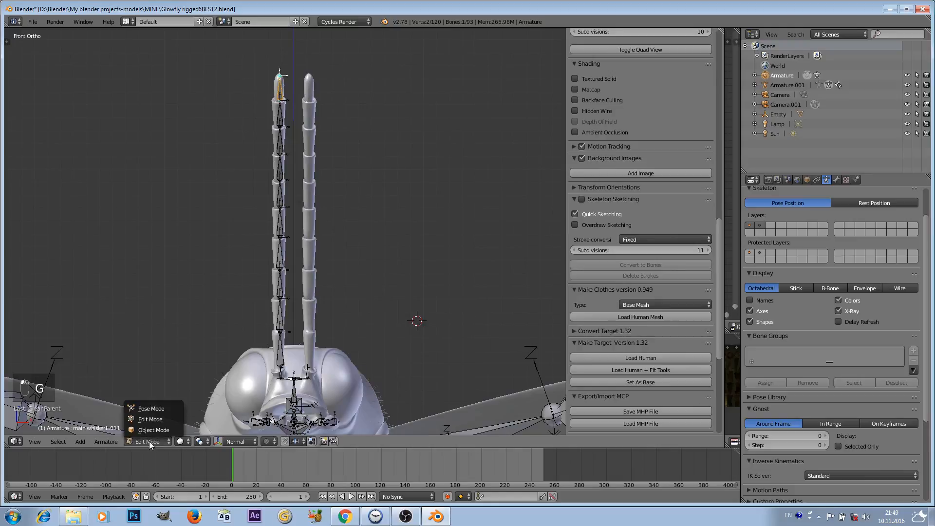
left_click(146, 409)
key("g")
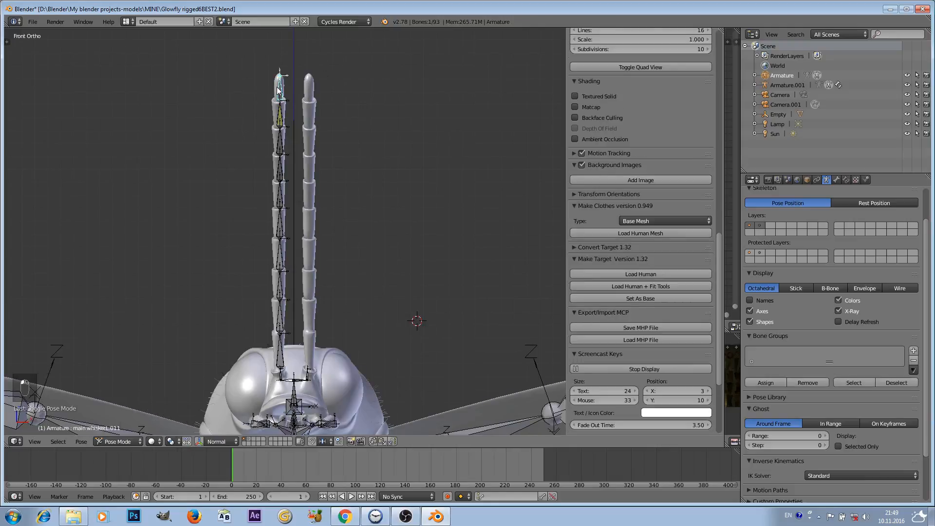
right_click(185, 122)
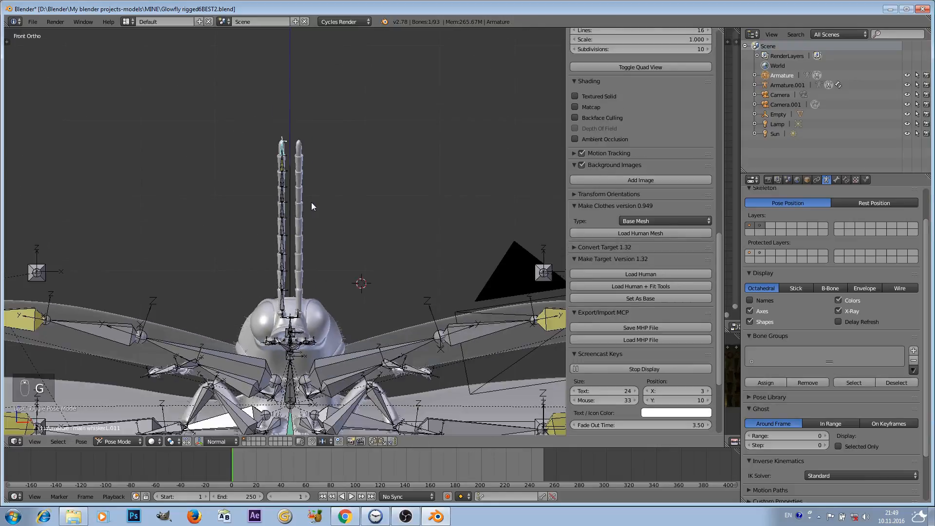
- In Edit Mode, clear the parent of the small bone at the base of the new whisker chain and test moving it
right_click(280, 115)
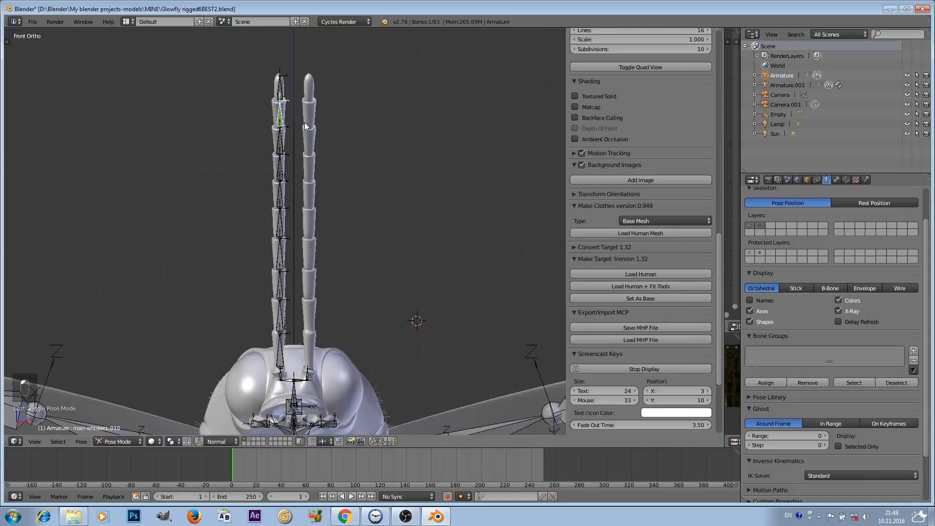
scroll(307, 125, "down", 3)
scroll(327, 160, "down", 1)
scroll(311, 156, "up", 7)
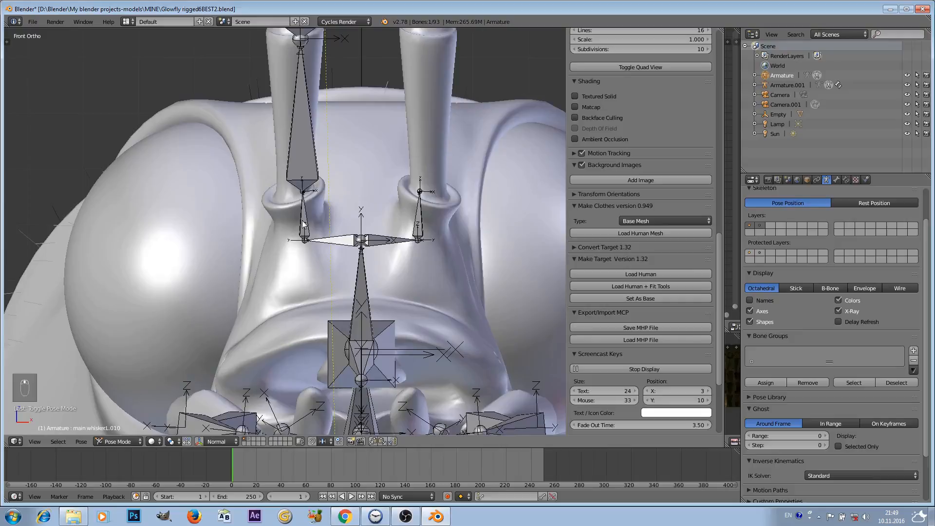
right_click(304, 220)
scroll(304, 219, "down", 4)
scroll(304, 219, "up", 3)
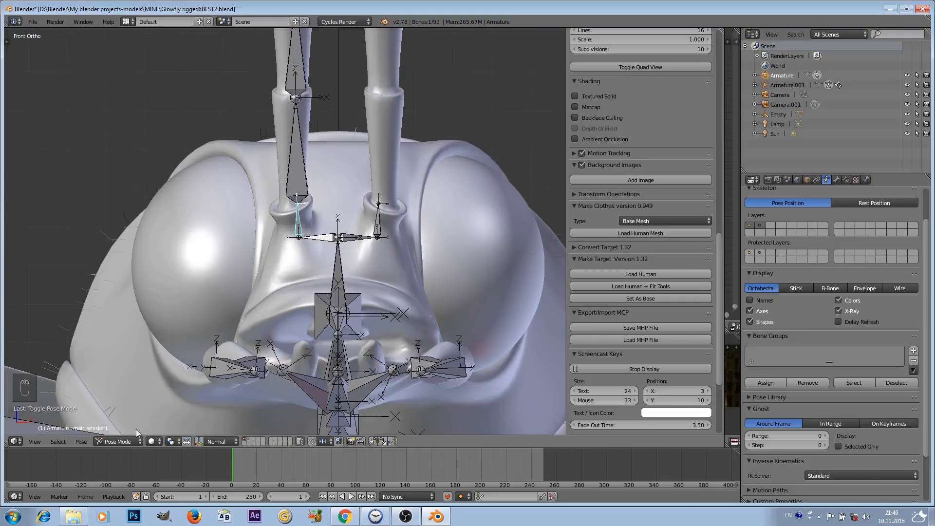
left_click(129, 442)
left_click(120, 420)
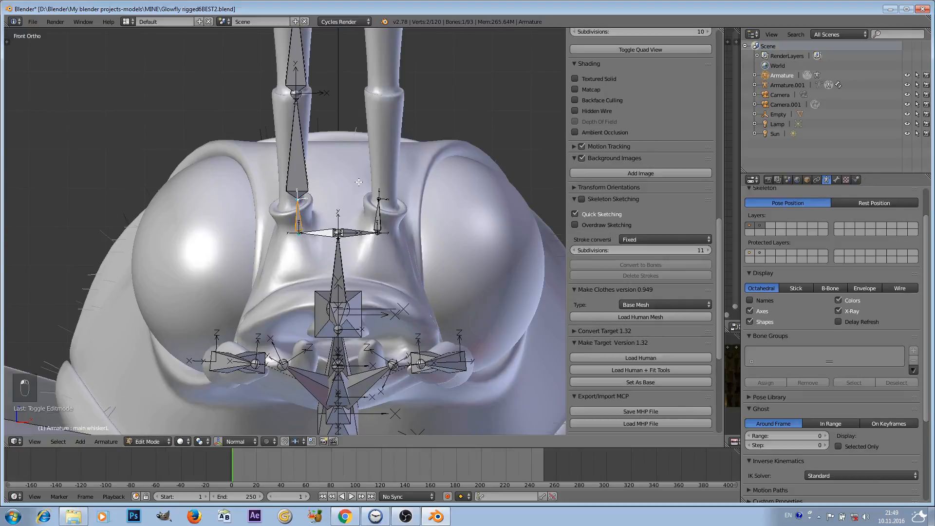
key("alt+p")
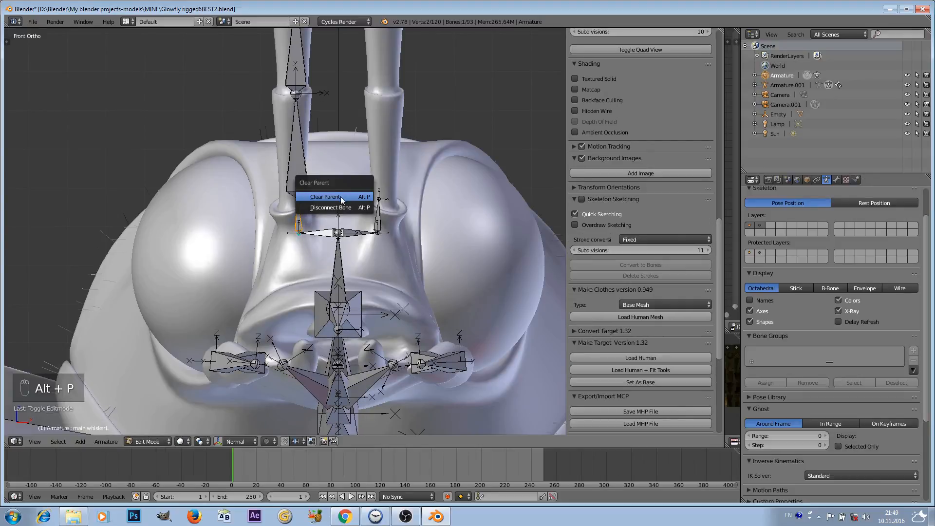
left_click(341, 197)
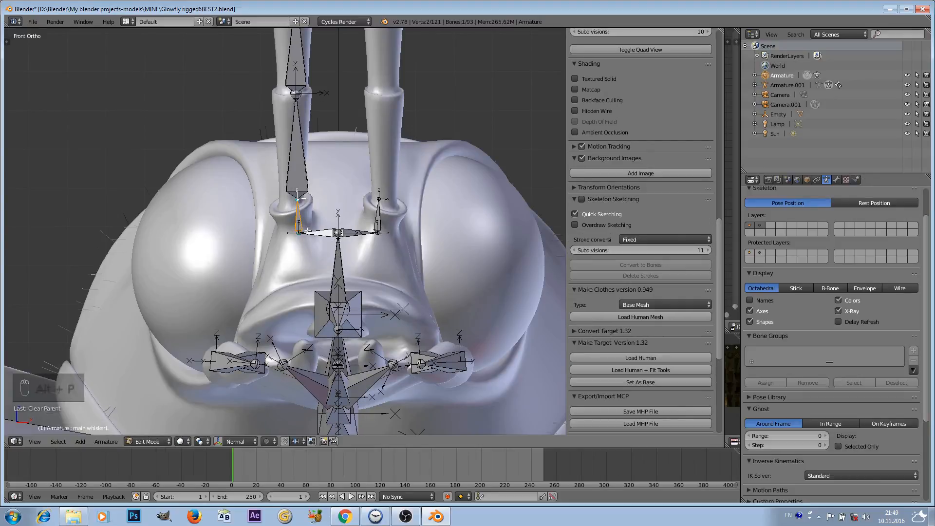
key("g")
right_click(251, 194)
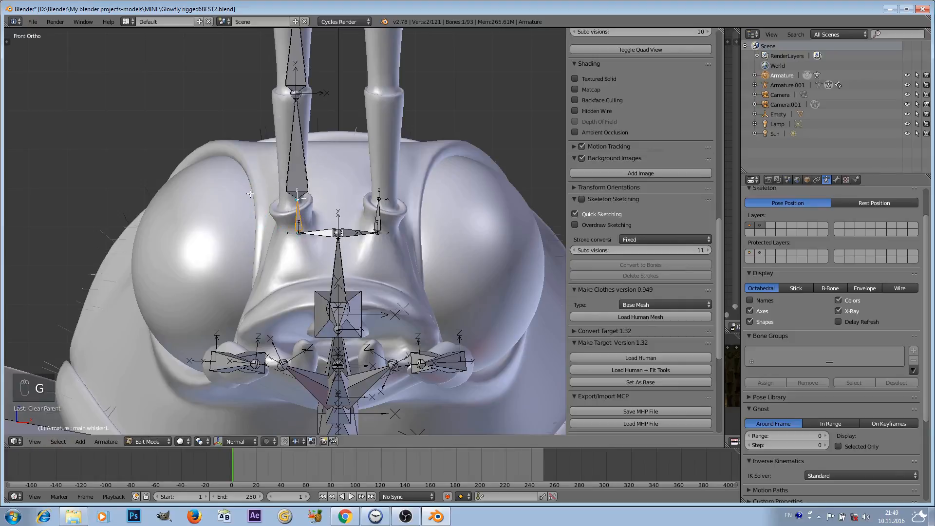
- In Pose Mode, test how the whole whisker chain bends by trying to move its tip bone in different directions
scroll(253, 192, "down", 5)
middle_click_drag(258, 179, 131, 370, "shift")
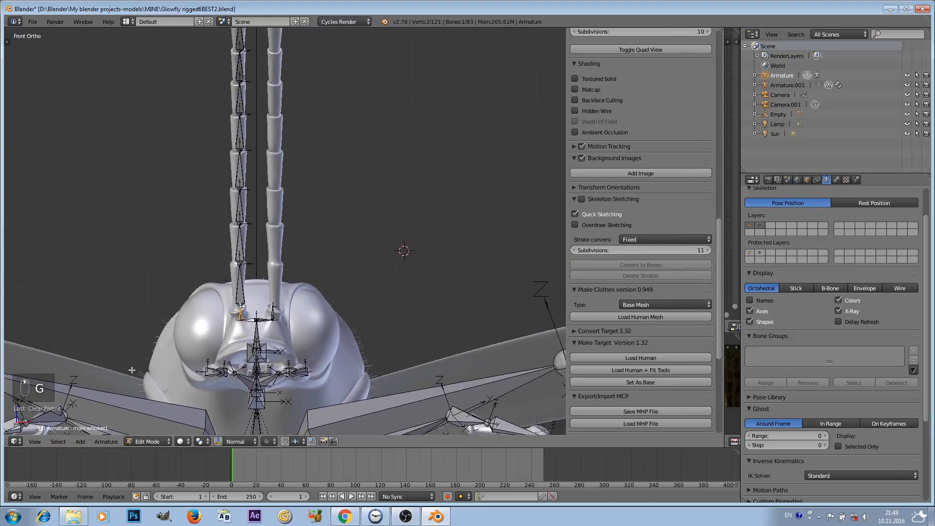
left_click(141, 442)
left_click(146, 412)
scroll(326, 226, "down", 4)
scroll(329, 165, "up", 1)
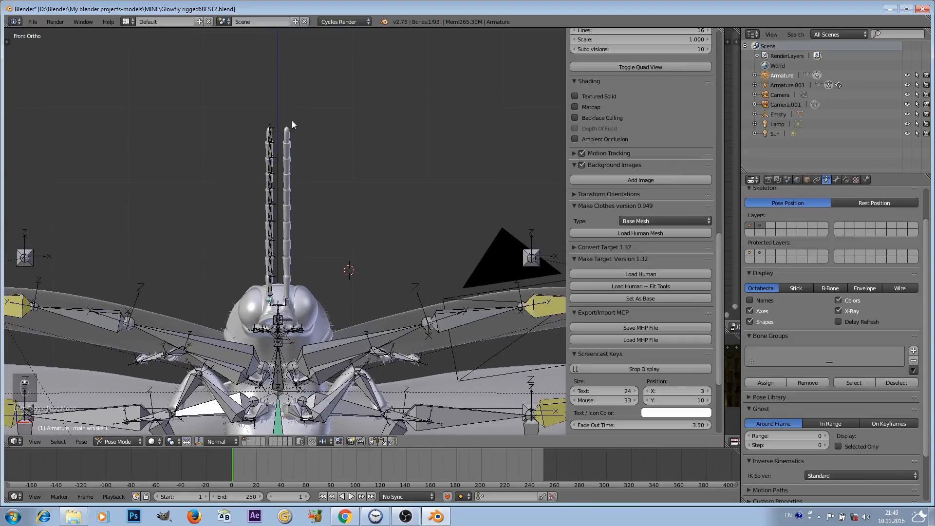
scroll(292, 137, "up", 2)
key("g")
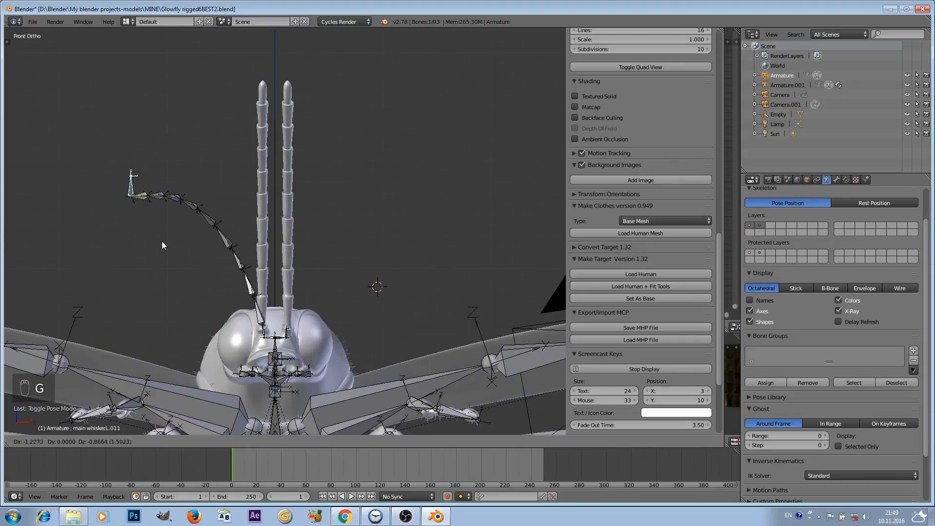
right_click(250, 303)
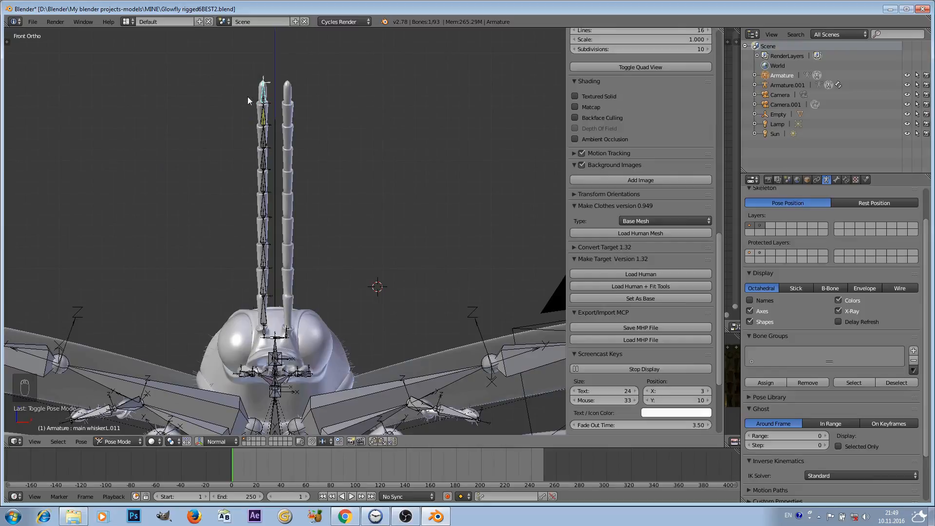
key("g")
right_click(182, 119)
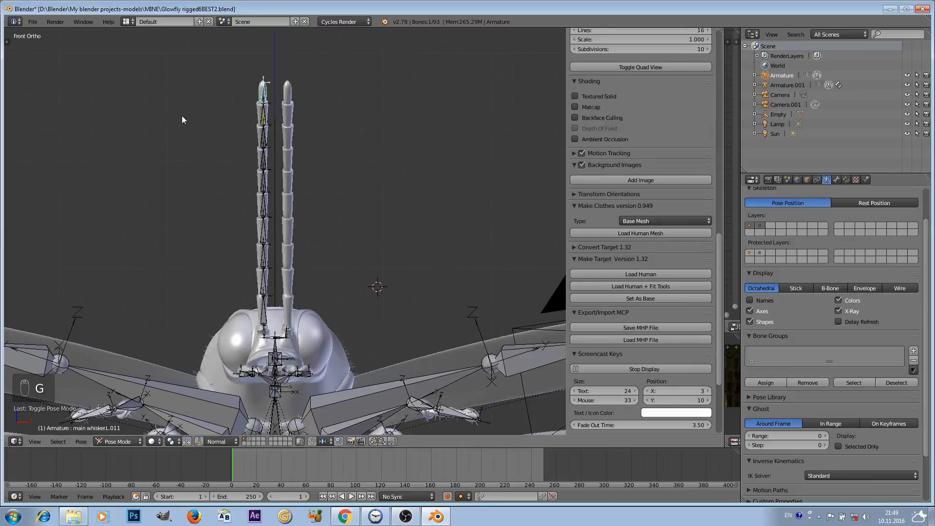
- Examine the Inverse Kinematics constraint settings of the second-to-last whisker bone, including its Pole Target options
middle_click_drag(315, 156, 338, 128, "shift")
scroll(338, 127, "up", 1)
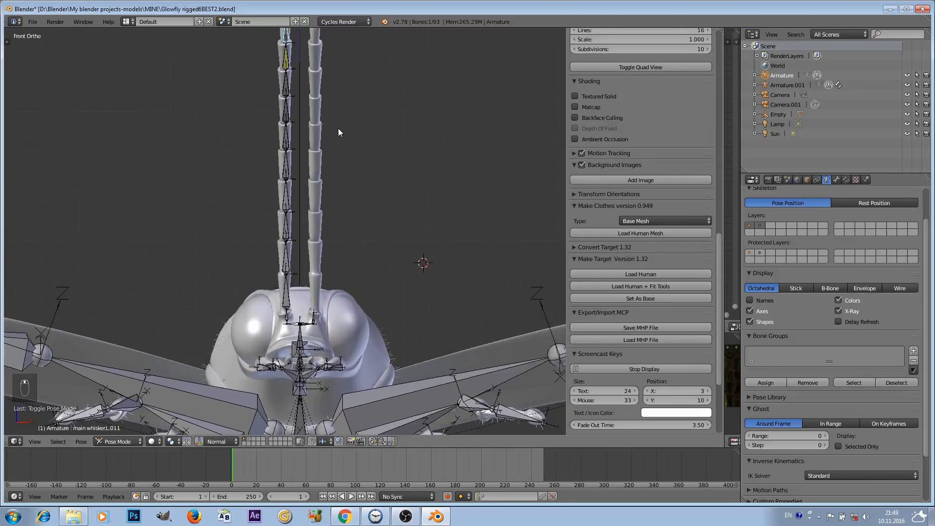
scroll(338, 128, "down", 2)
scroll(338, 127, "up", 2)
scroll(338, 127, "down", 2)
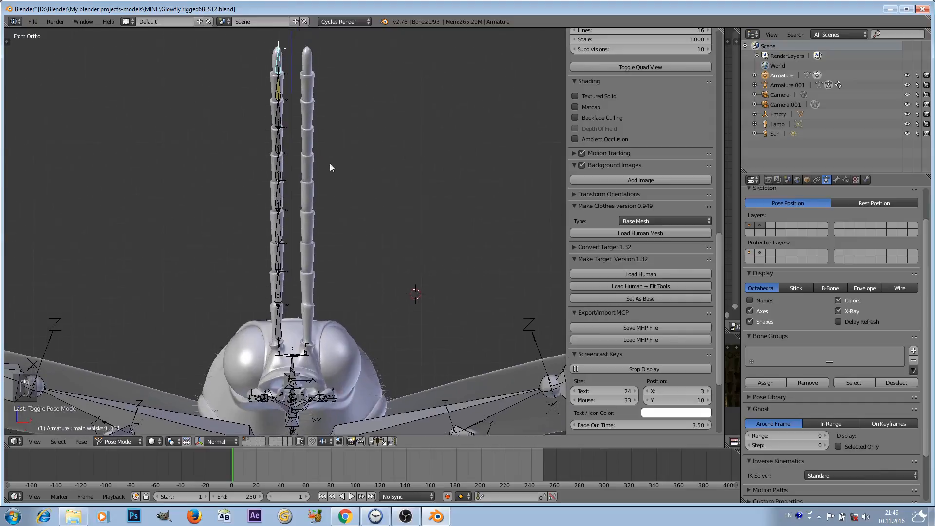
left_click(837, 179)
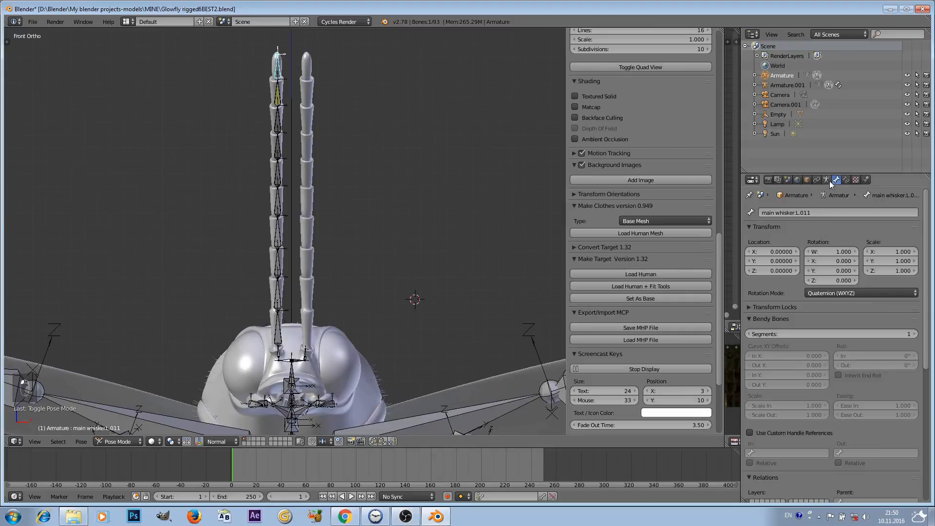
right_click(276, 100)
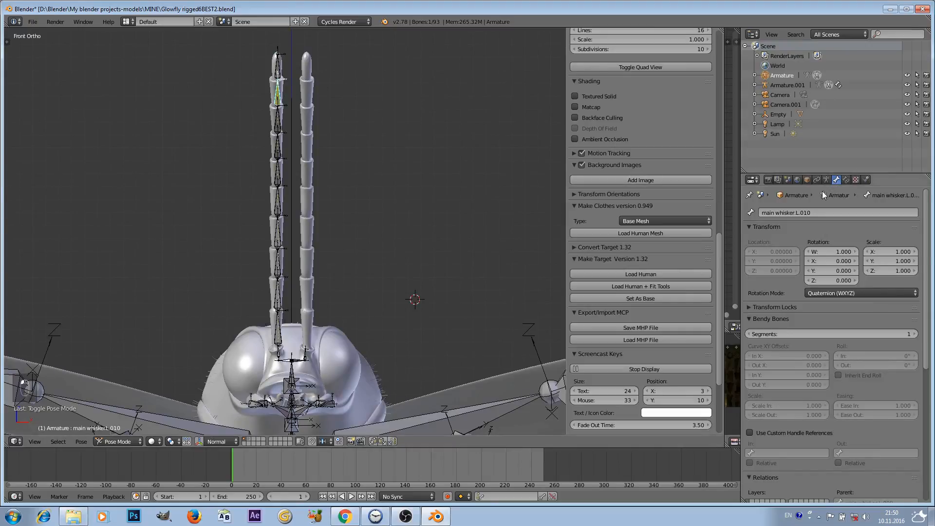
left_click(844, 179)
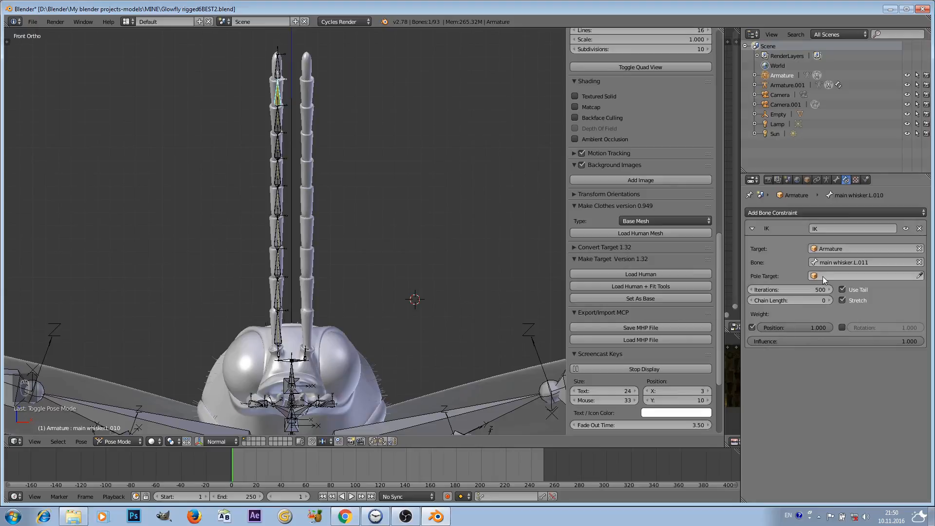
left_click(823, 277)
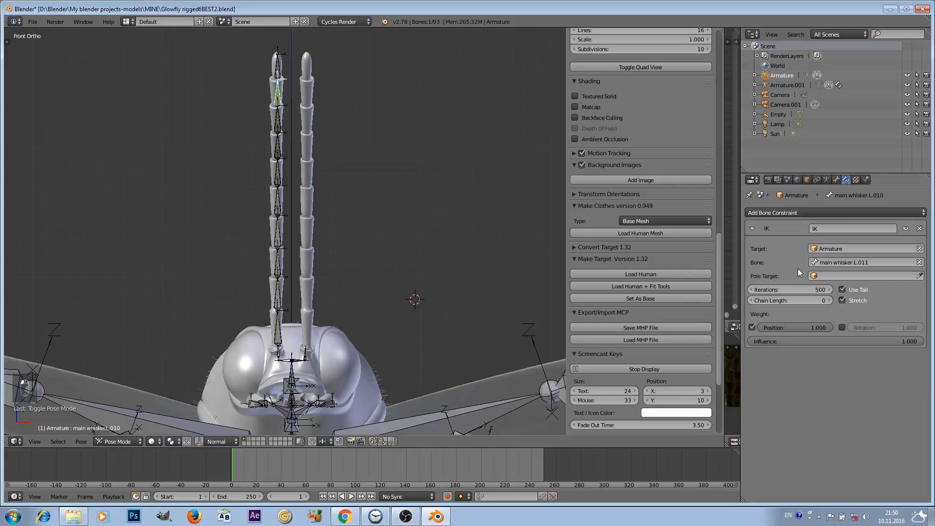
- In Edit Mode, duplicate a bone from the middle of the whisker and move the copy about -1.28 units along global Y
middle_click_drag(336, 269, 260, 271)
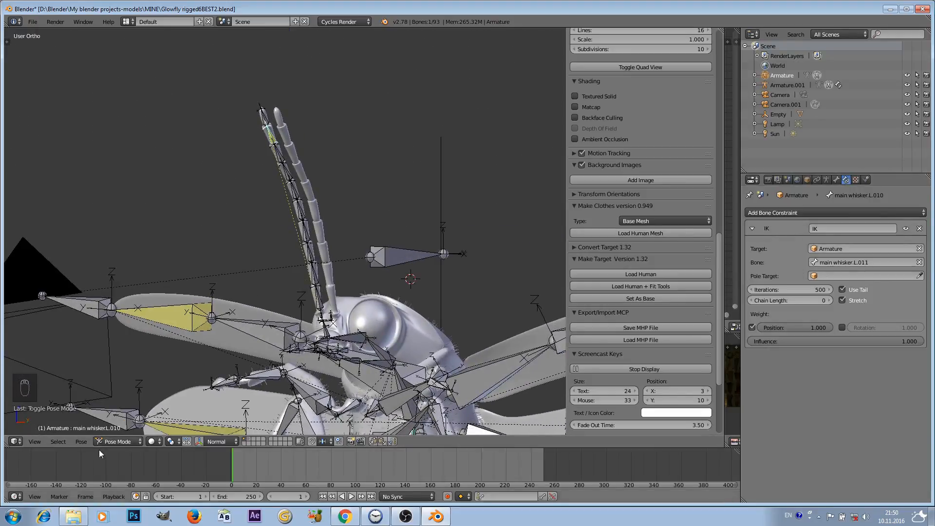
left_click(116, 442)
left_click(125, 419)
middle_click_drag(125, 419, 353, 188)
right_click(323, 185)
key("shift+d")
right_click(336, 197)
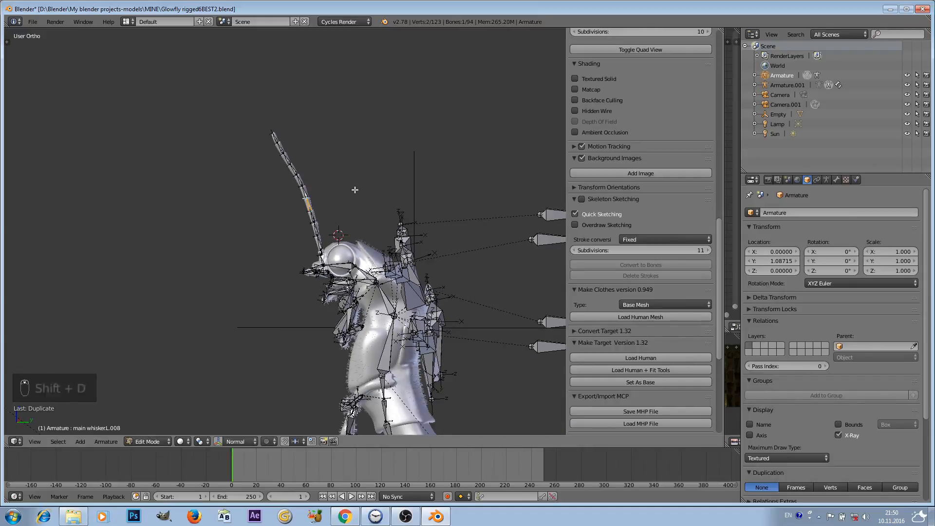
key("g")
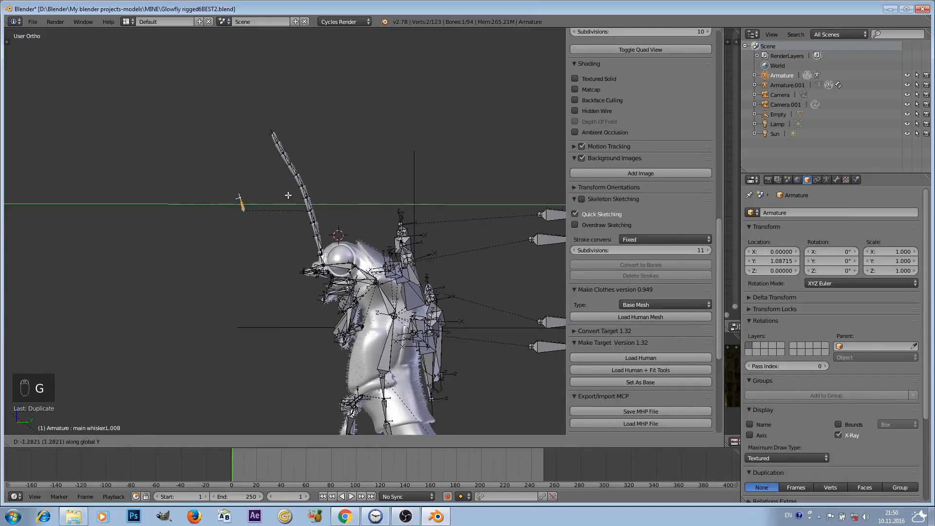
left_click(287, 196)
- Clear the parent of the duplicated bone in front of the whisker
key("KP_Decimal")
scroll(314, 214, "down", 10)
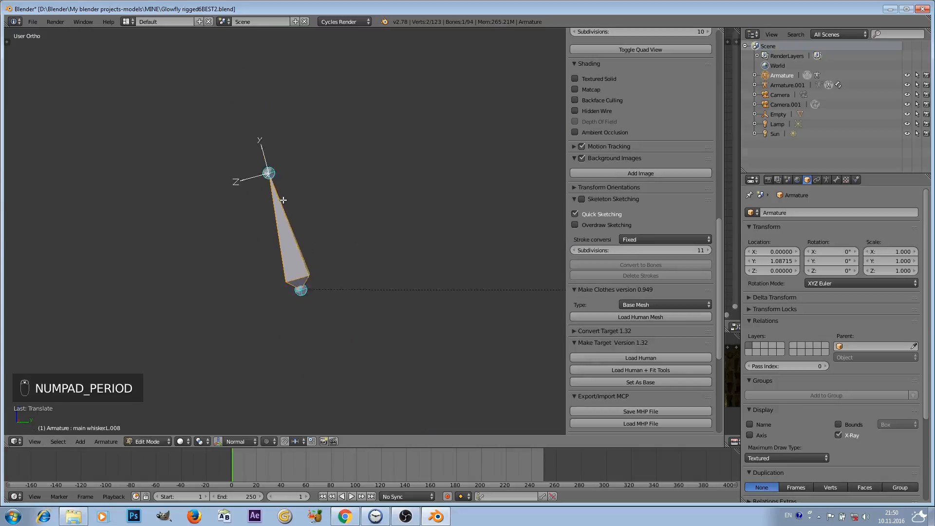
middle_click_drag(314, 214, 369, 220)
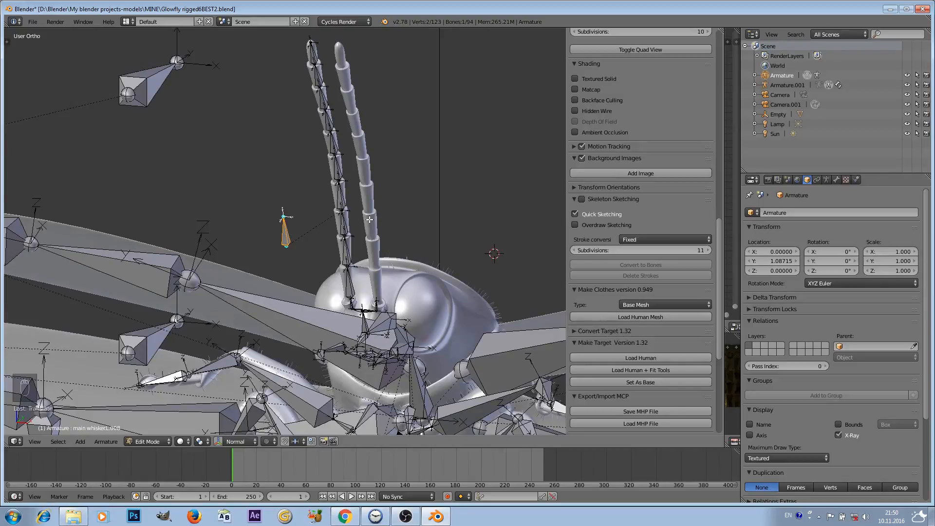
key("alt+p")
left_click(364, 232)
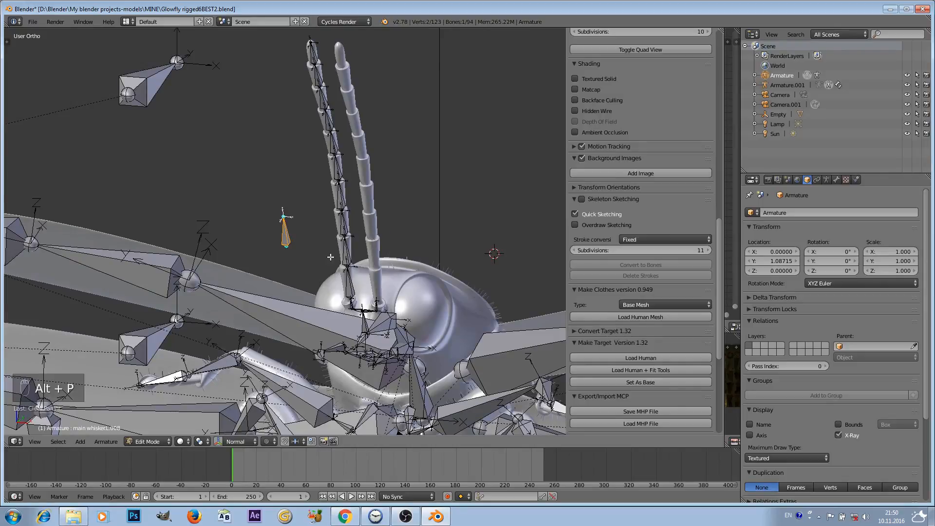
- Switch the armature back to Pose Mode with the detached bone in front of the whisker selected
middle_click_drag(330, 257, 403, 248)
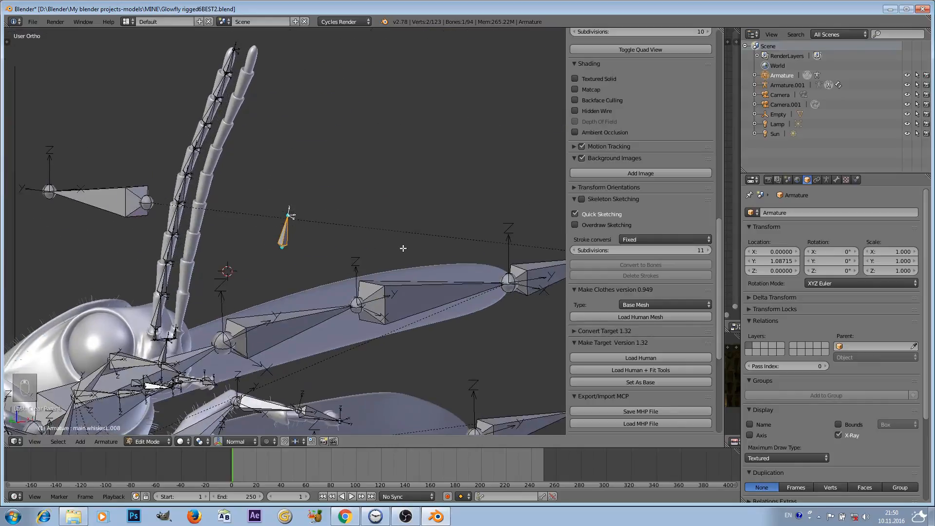
left_click(157, 441)
left_click(160, 410)
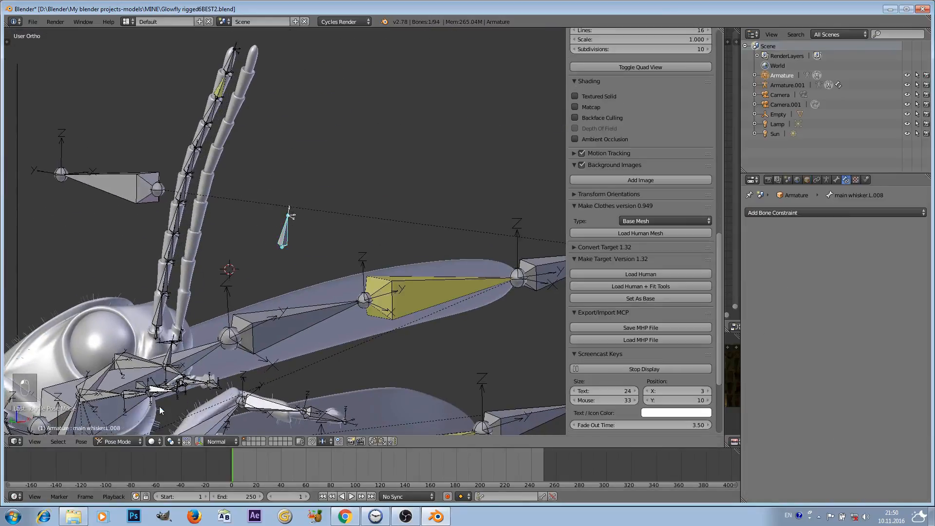
middle_click_drag(159, 411, 288, 227)
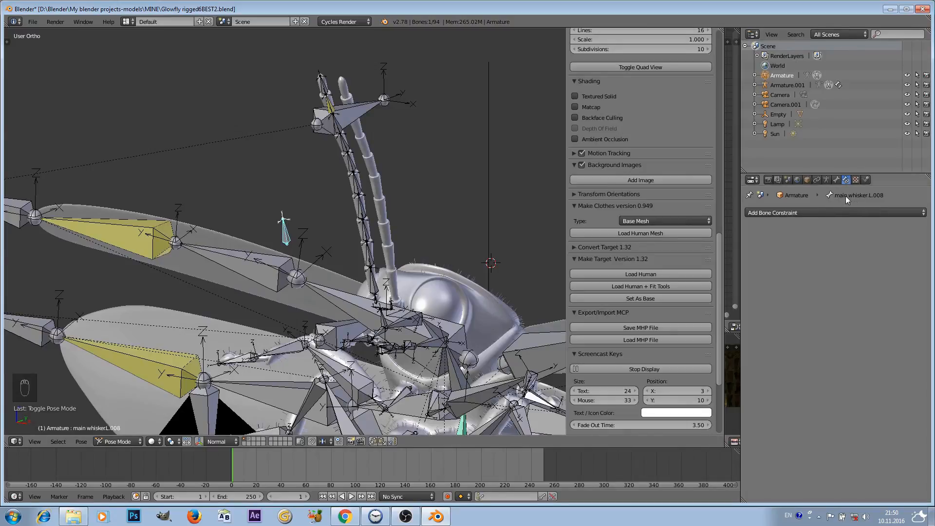
- Rename the detached bone in front of the whisker as Pole target
middle_click_drag(394, 234, 342, 228)
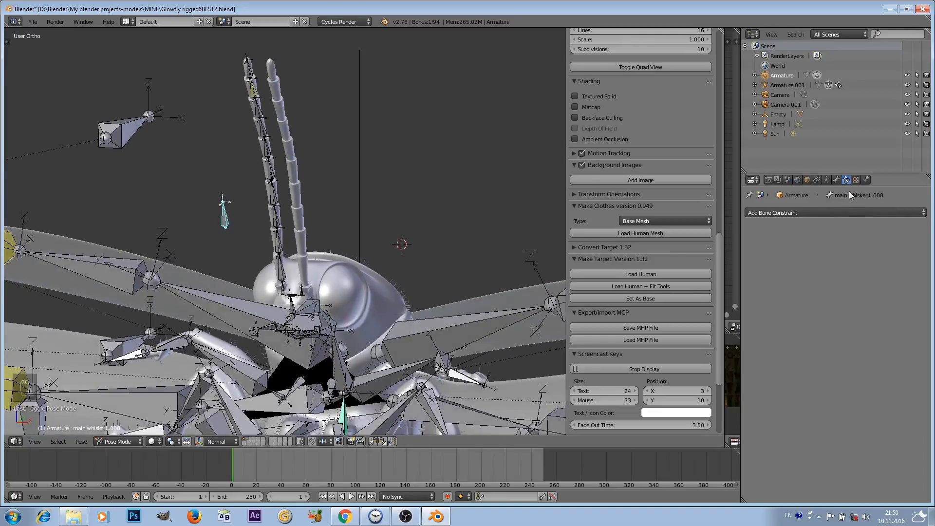
left_click(837, 180)
left_click(812, 212)
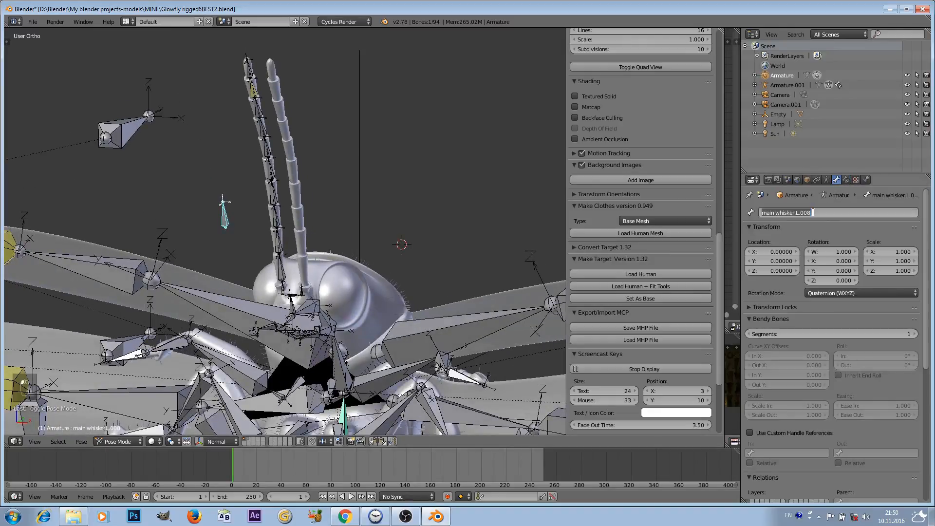
key("BackSpace")
type("PO")
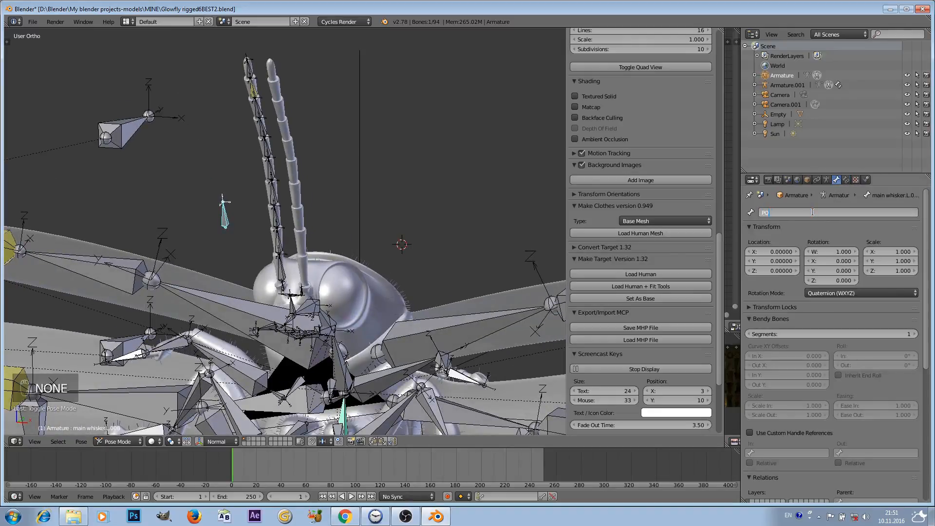
key("BackSpace")
key("BackSpace")
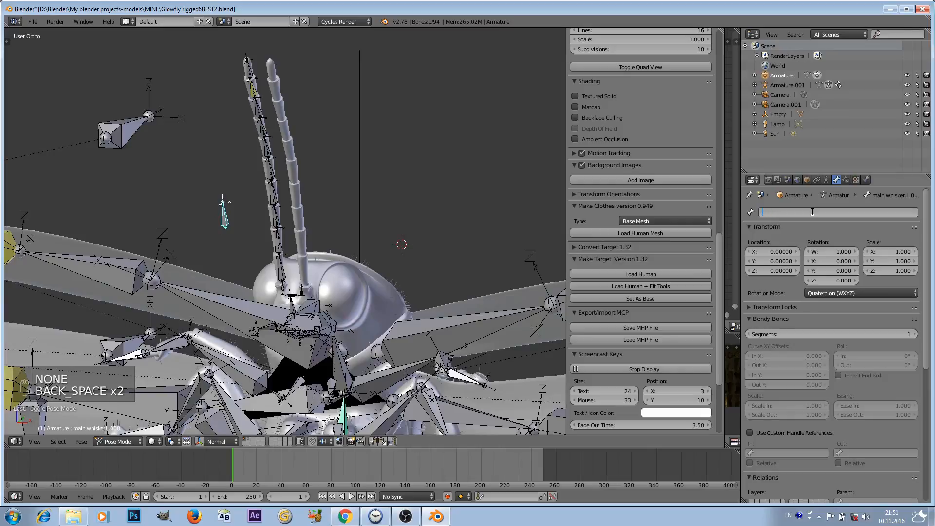
type("Po")
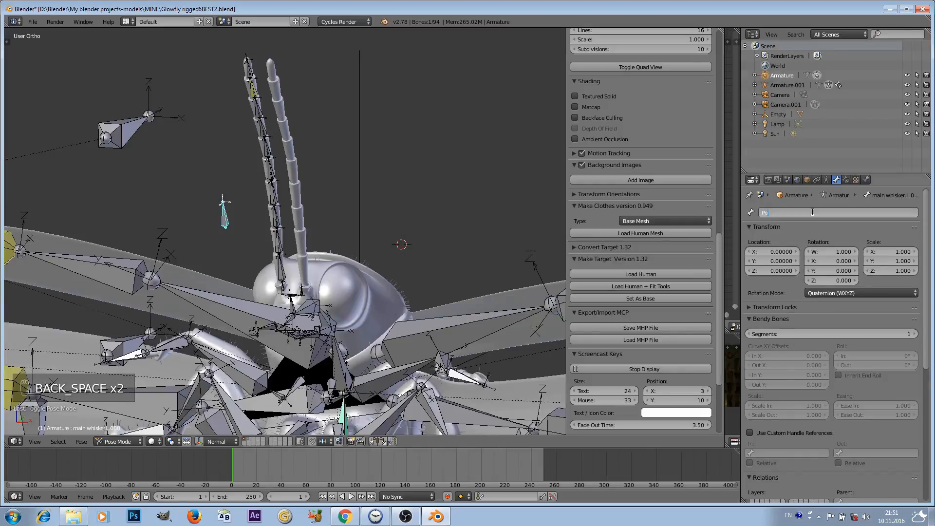
type("le target")
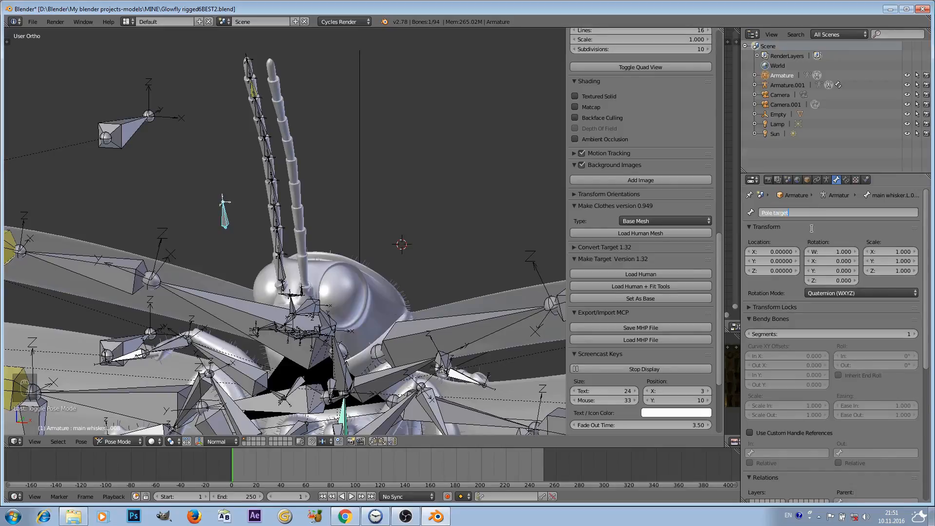
key("Return")
- Set the second-to-last whisker bone's IK Pole Target to the Armature, with Pole target as the bone
mouse_move(242, 159)
middle_mouse_down()
mouse_move(231, 155)
mouse_move(240, 157)
middle_mouse_up()
right_click(247, 95)
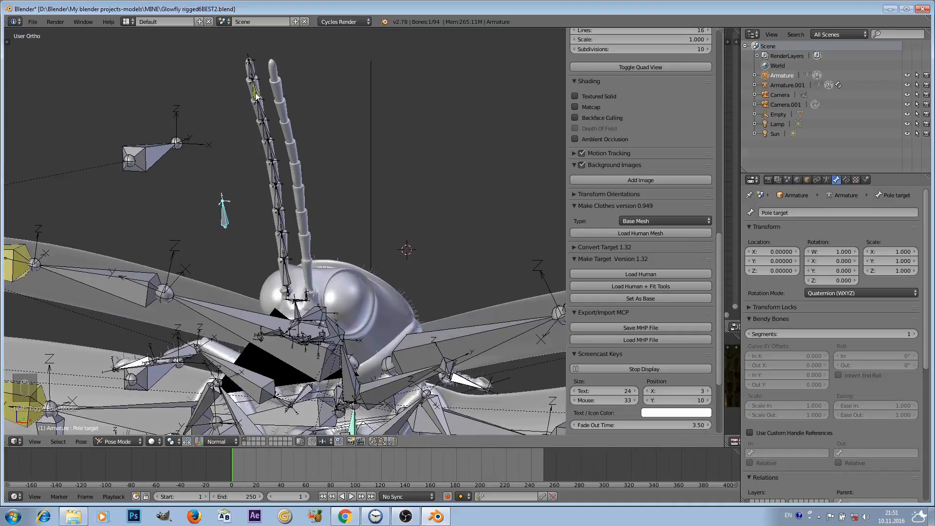
left_click(847, 180)
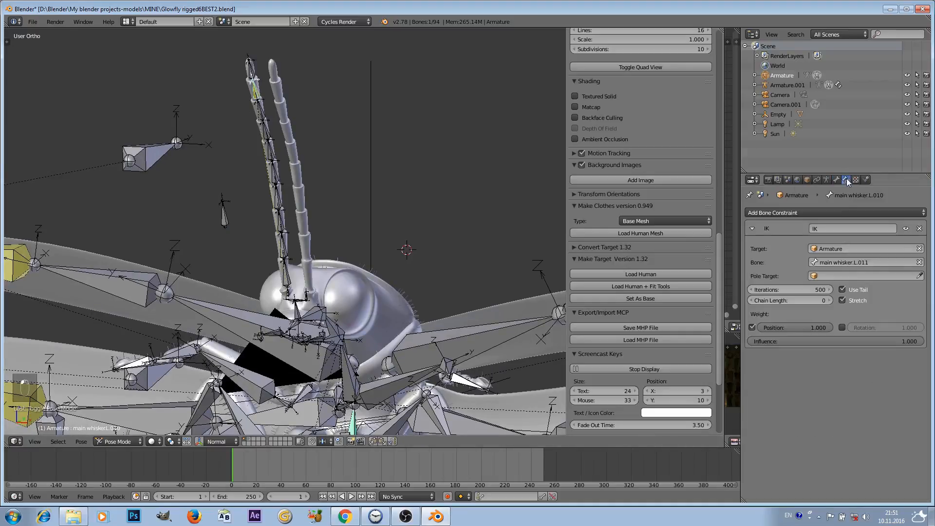
left_click(835, 276)
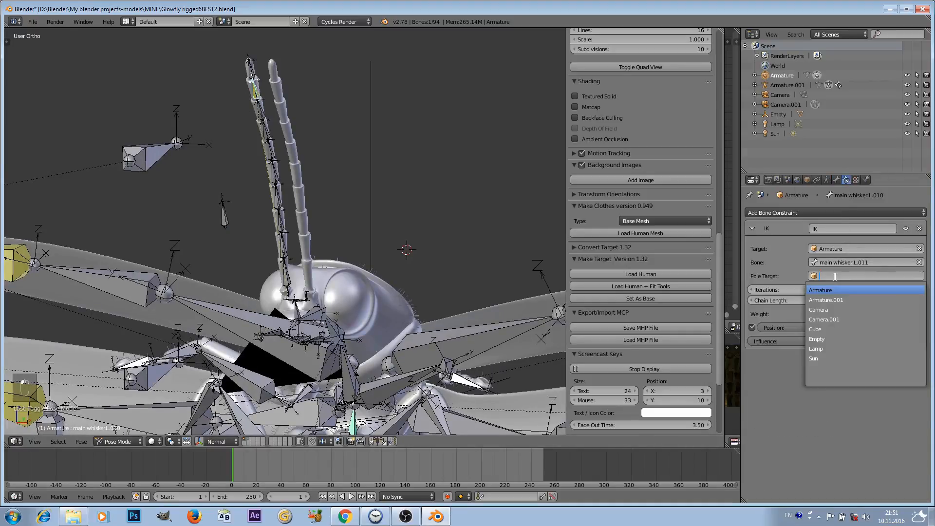
left_click(823, 291)
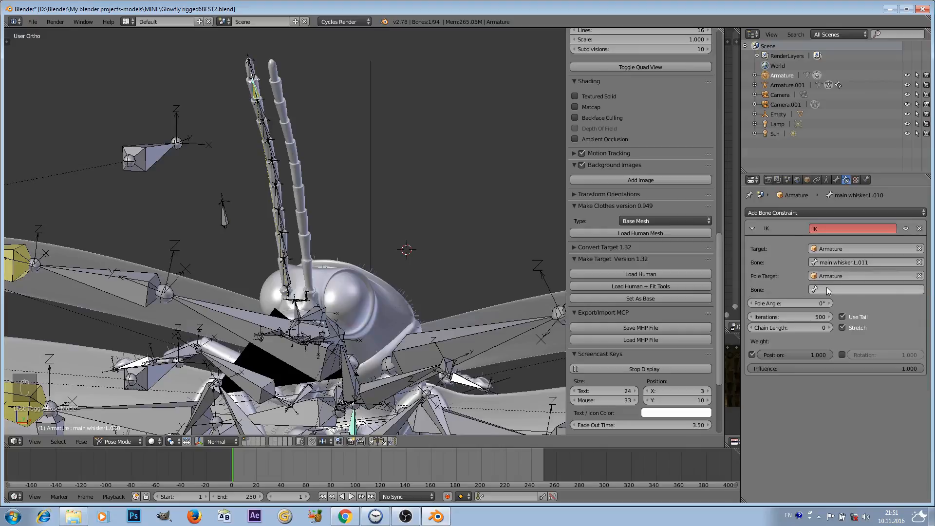
left_click(828, 290)
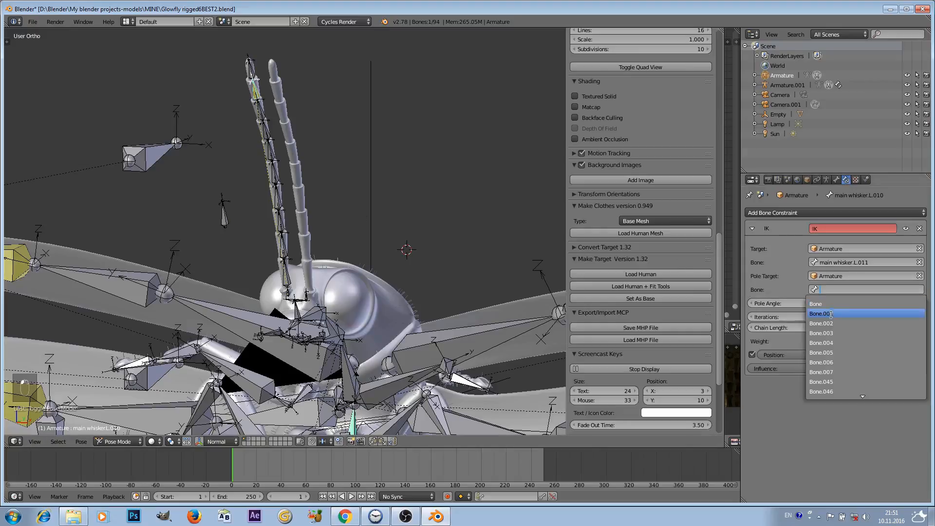
type("pol")
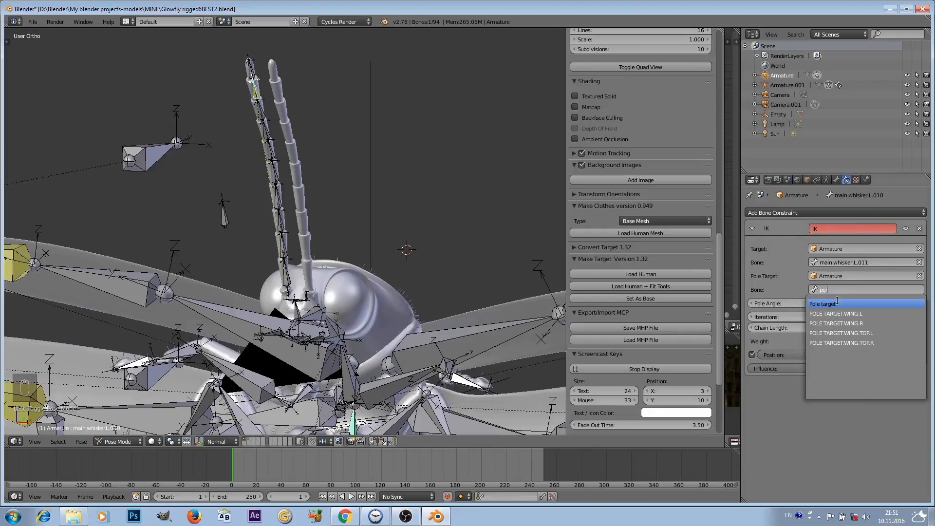
left_click(835, 304)
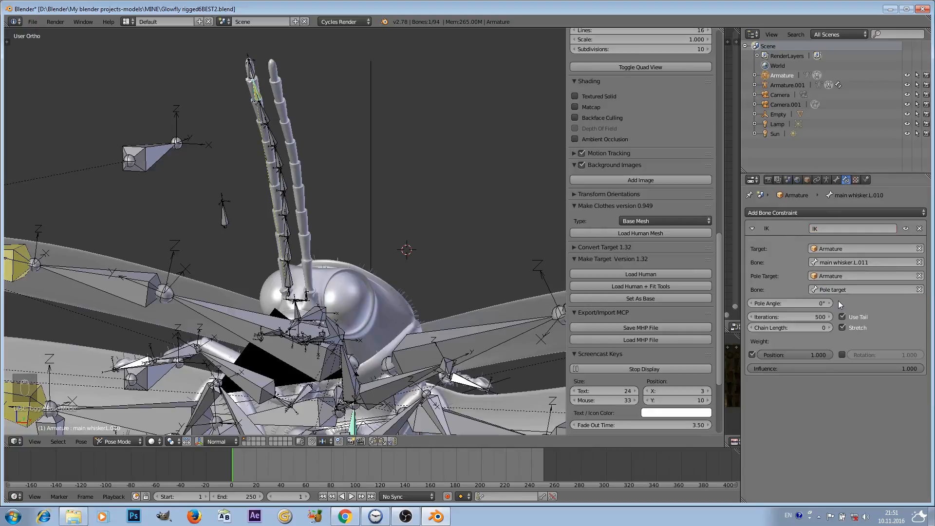
- Try moving the Pole target bone sideways to test how the whisker chain follows it
left_click(222, 224)
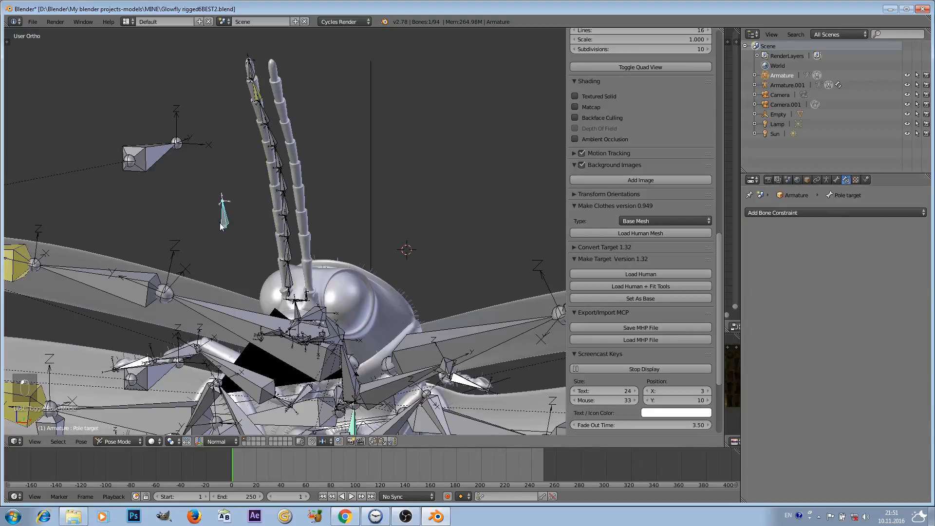
middle_click_drag(222, 224, 264, 145)
key("g")
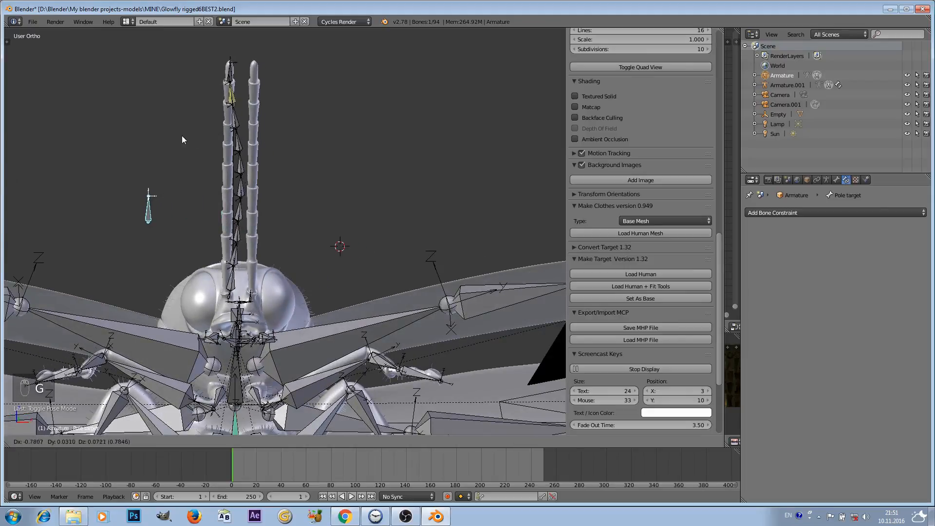
right_click(293, 158)
scroll(277, 207, "up", 2)
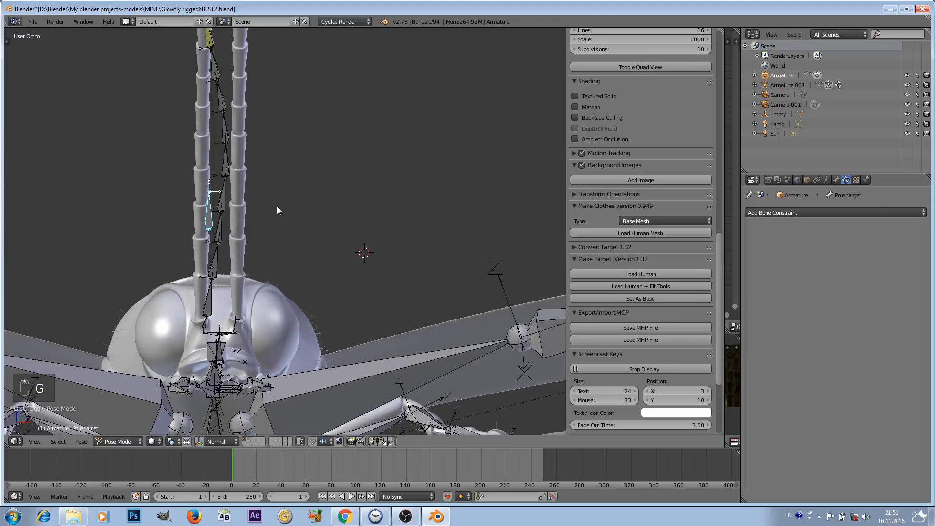
scroll(277, 207, "down", 2)
mouse_move(277, 207)
middle_mouse_down()
mouse_move(236, 204)
mouse_move(276, 207)
middle_mouse_up()
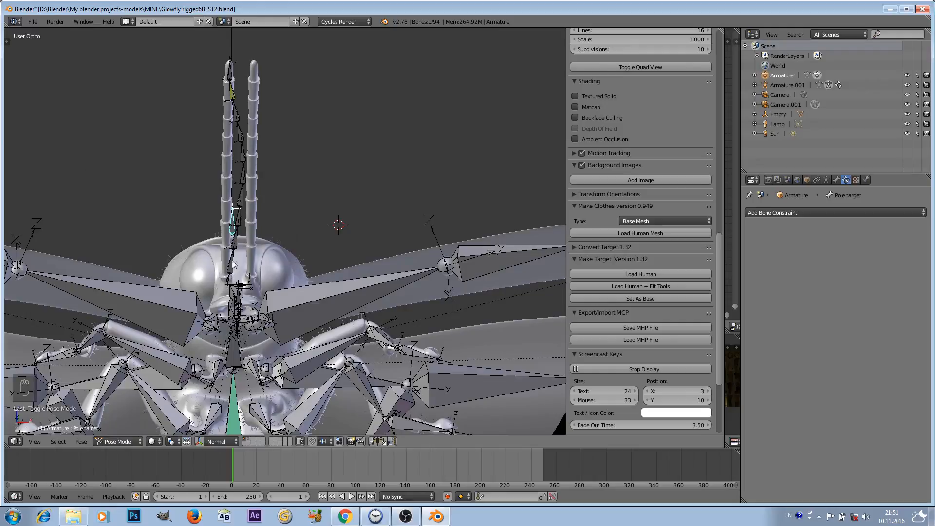
- Set the Pole Angle of the second-to-last whisker bone's IK constraint to 90°
right_click(233, 91)
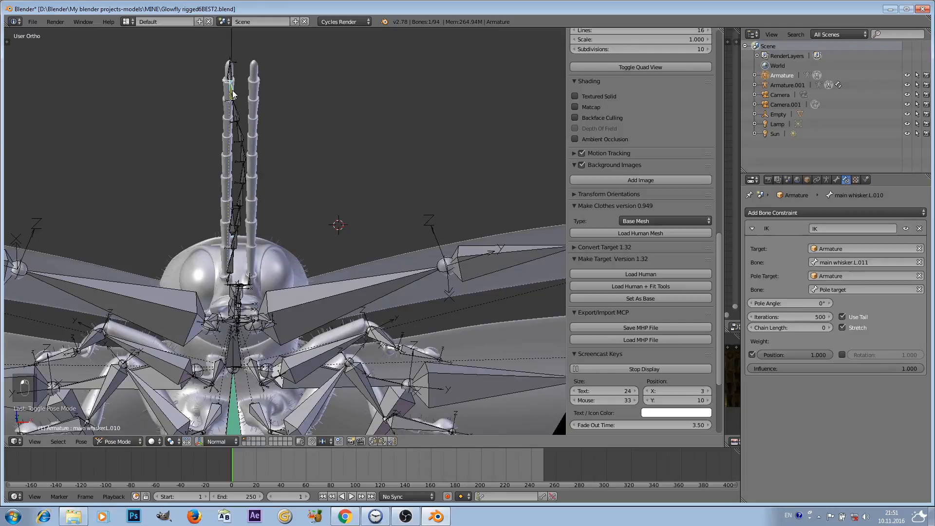
left_click_drag(800, 302, 829, 302)
left_click(799, 302)
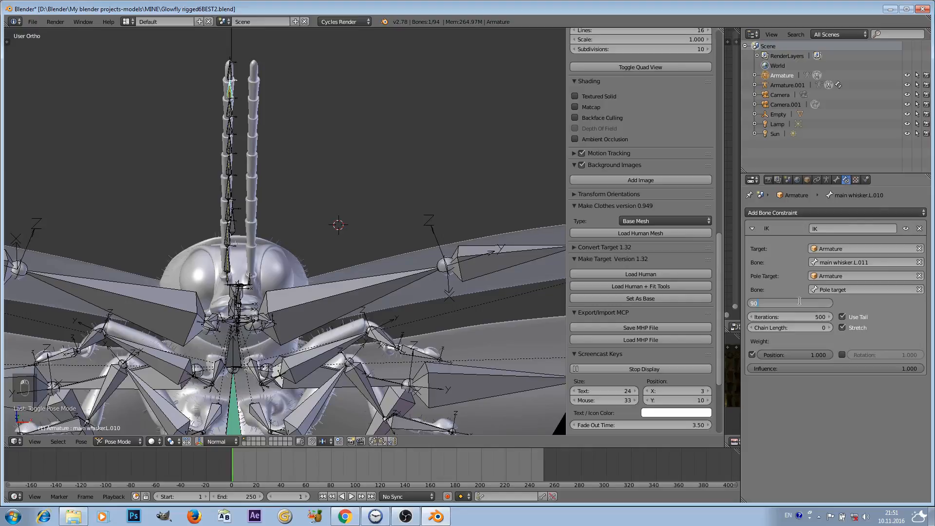
type("90")
key("Return")
- Try moving the Pole target bone again to test the whisker with the new pole angle
mouse_move(314, 204)
middle_mouse_down()
mouse_move(268, 211)
mouse_move(306, 191)
middle_mouse_up()
right_click(230, 217)
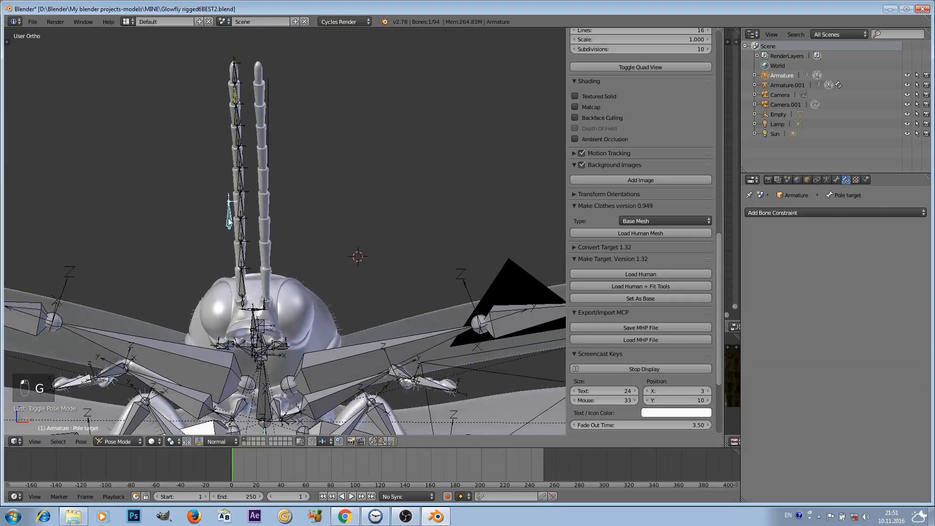
key("g")
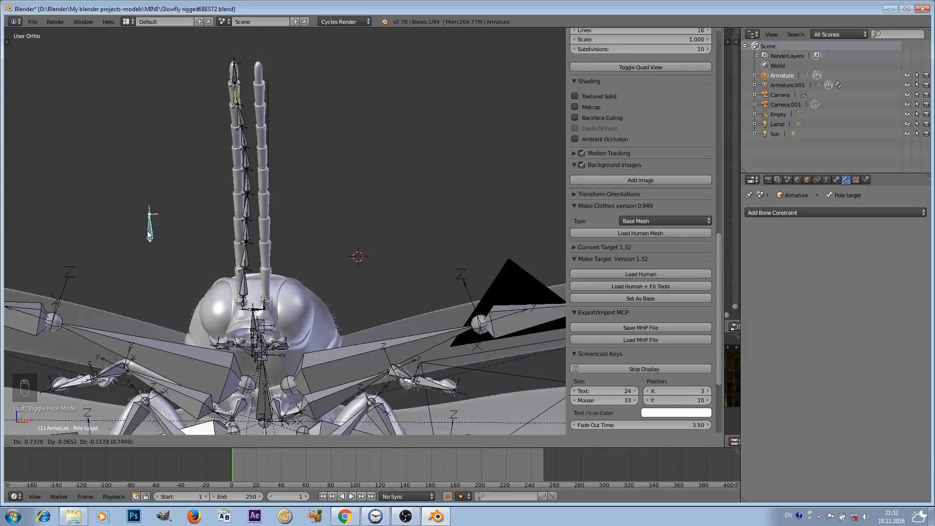
right_click(339, 229)
middle_click_drag(297, 179, 236, 191)
- In Edit Mode, rename the lowest bone of the whisker chain as Ikwhisker.R
right_click(278, 282)
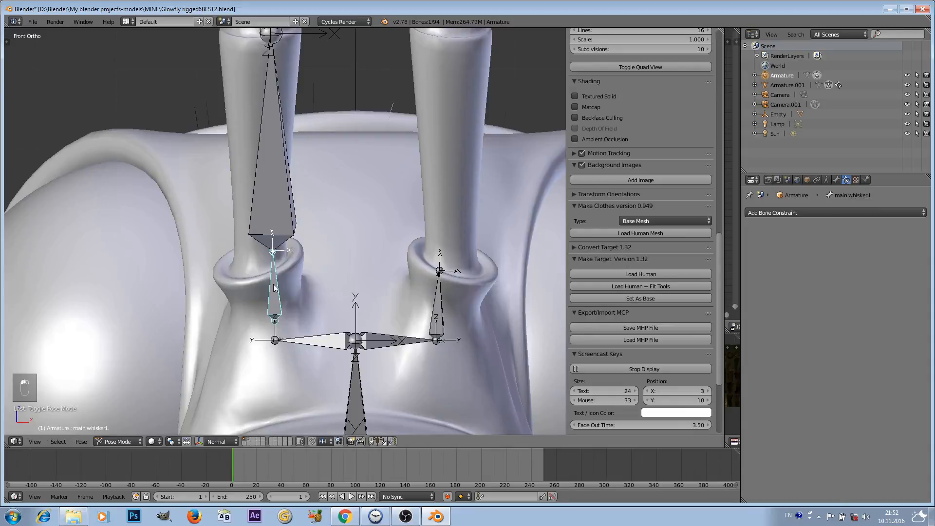
scroll(283, 277, "down", 5)
scroll(285, 280, "down", 2)
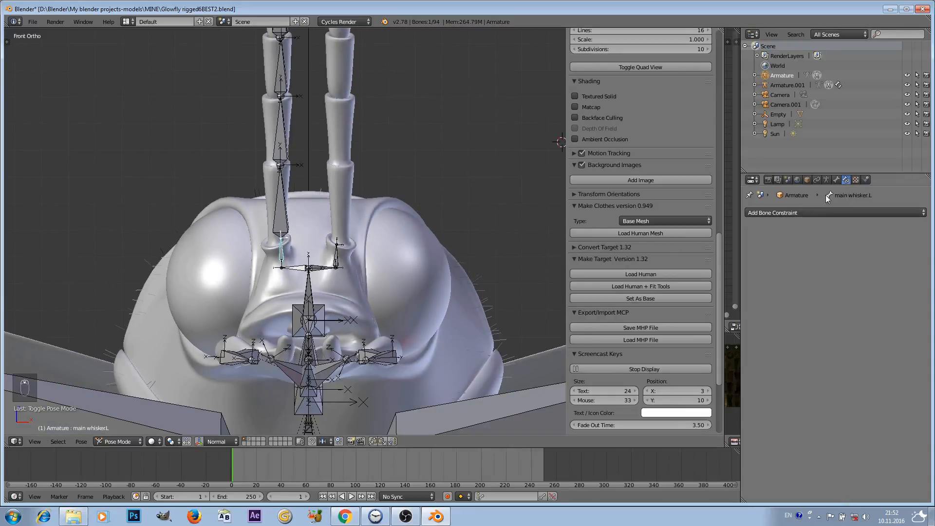
scroll(385, 260, "up", 5)
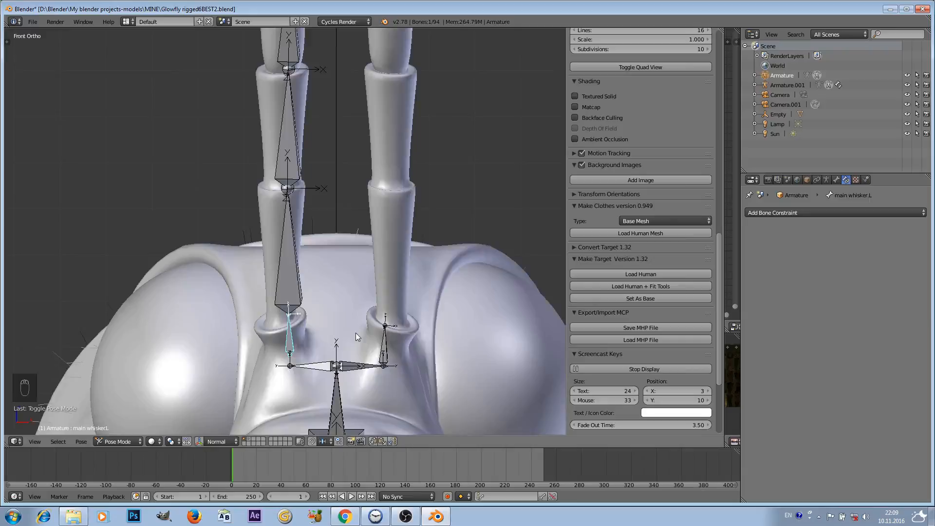
scroll(311, 292, "up", 4)
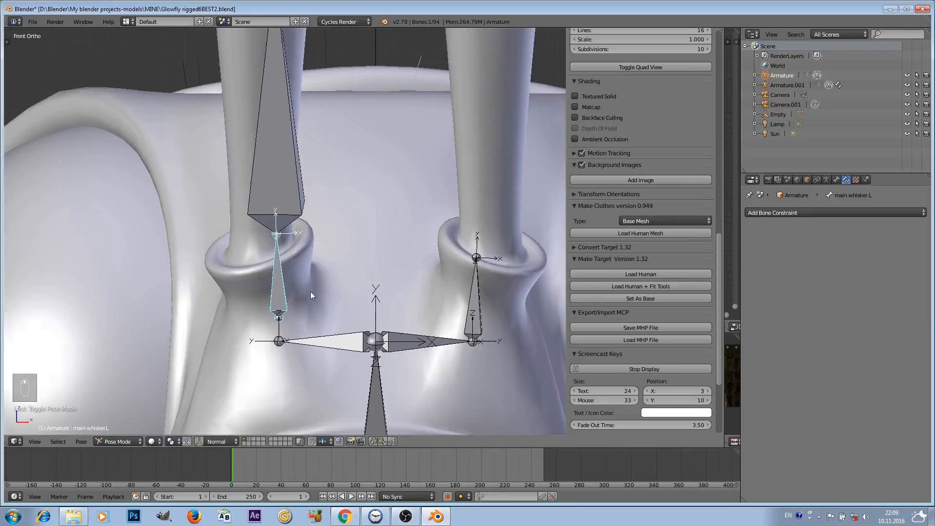
key("Tab")
left_click(803, 212)
type("lkwhisker")
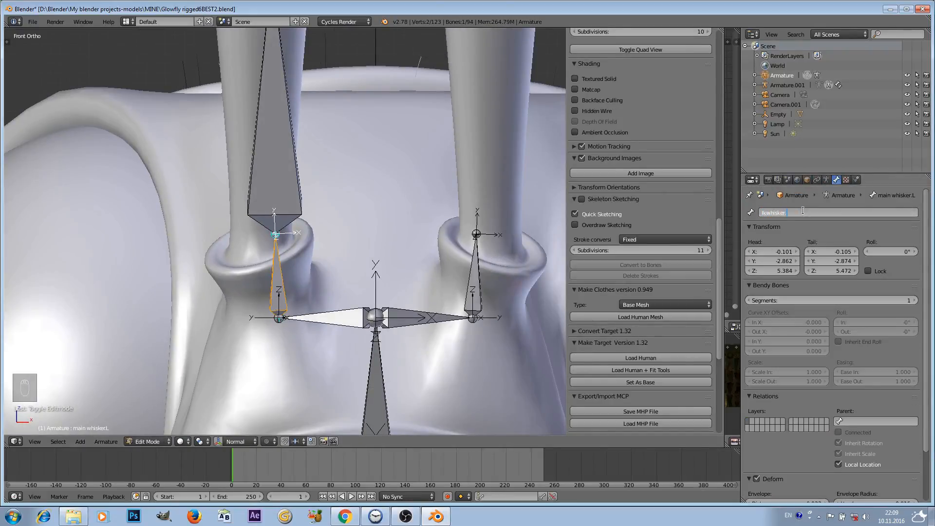
type(".R")
key("Return")
- Copy the base bone's name and use it to rename the second whisker bone as Ikwhisker2.R
scroll(298, 59, "down", 6)
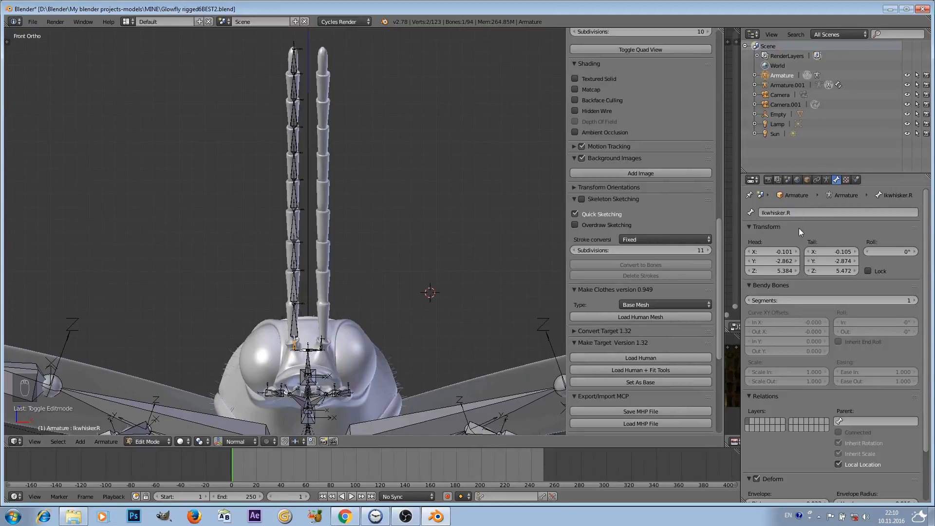
left_click(795, 214)
key("ctrl+c")
key("Return")
scroll(272, 365, "up", 5)
right_click(325, 251)
left_click(814, 216)
key("ctrl+v")
key("Left")
key("Left")
type("2")
key("Return")
- Rename the third and fourth whisker bones as Ikwhisker3.R and Ikwhisker4.R, reusing the copied name
right_click(325, 168)
left_click(808, 213)
key("ctrl+v")
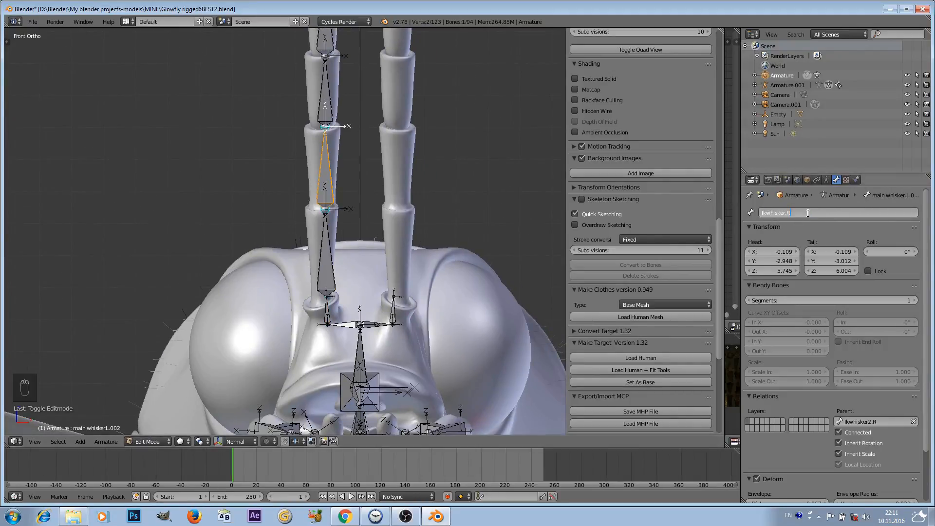
type("3")
key("Return")
middle_click_drag(327, 92, 317, 226, "shift")
right_click(316, 226)
left_click(799, 213)
key("ctrl+v")
left_click(784, 212)
type("4")
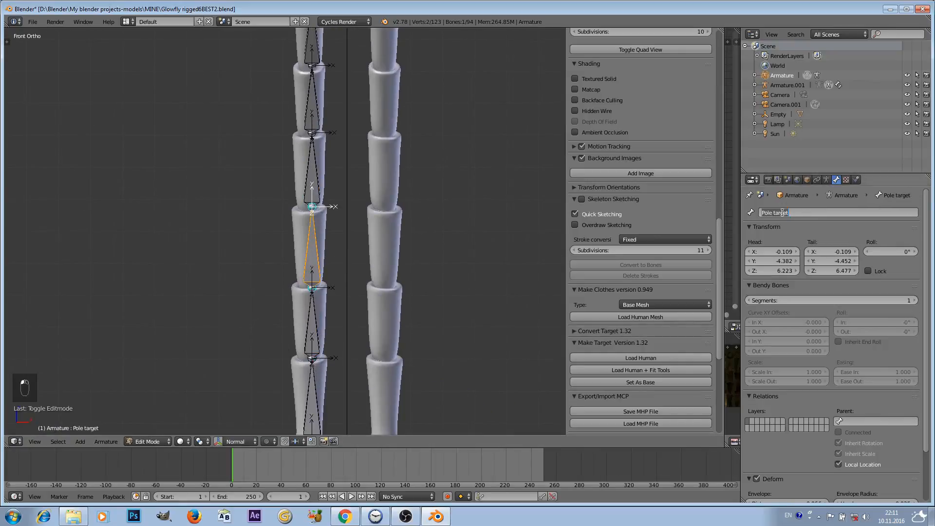
- Rename the sixth, seventh and eighth whisker bones as Ikwhisker6.R, Ikwhisker7.R and Ikwhisker8.R
right_click(305, 255)
left_click(799, 212)
key("ctrl+v")
type("6")
key("Return")
right_click(307, 234)
type("7")
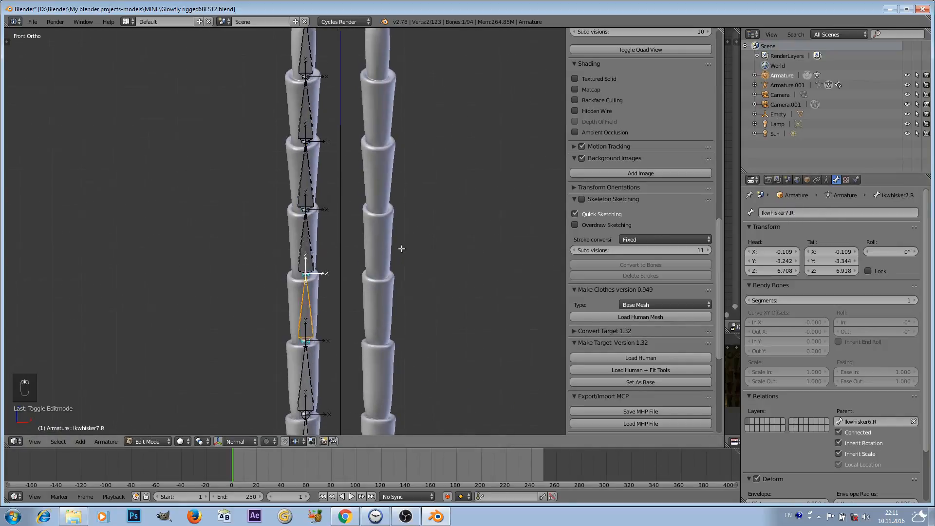
type("8")
key("Return")
- Rename the ninth and tenth whisker bones as Ikwhisker9.R and Ikwhisker10.R, and the tip bone in the same pattern
middle_click_drag(326, 161, 326, 208, "shift")
right_click(326, 241)
left_click(799, 214)
right_click(325, 180)
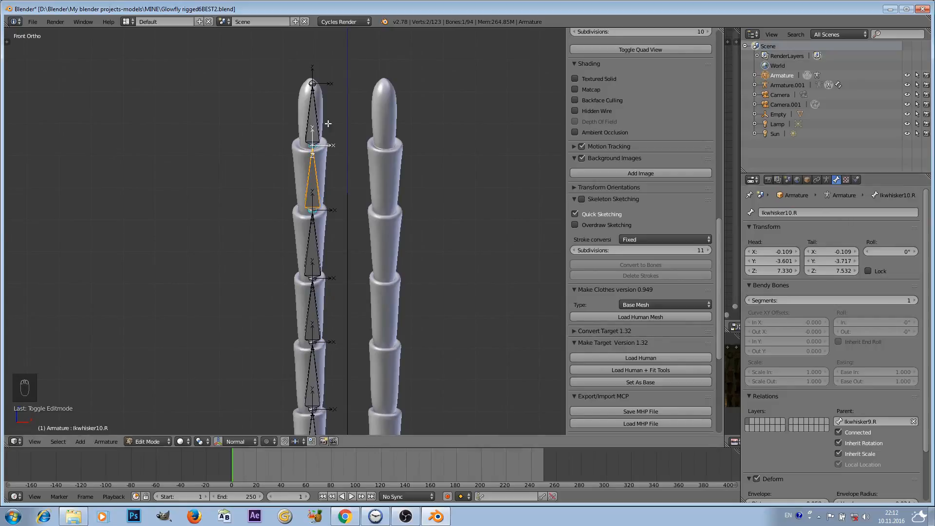
right_click(328, 123)
left_click(797, 213)
key("ctrl+v")
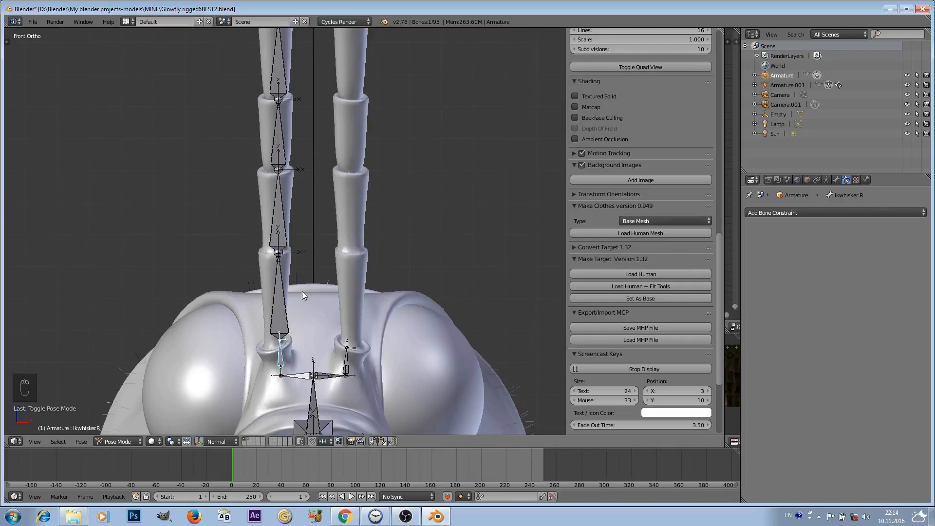
- Switch the Armature from Pose Mode to Edit Mode
middle_click_drag(302, 291, 311, 276, "shift")
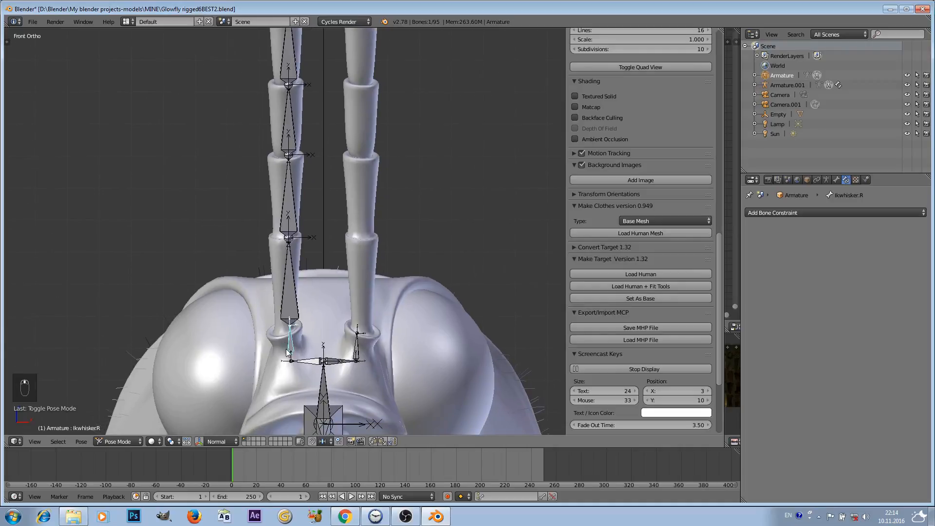
middle_click_drag(286, 349, 281, 315, "shift")
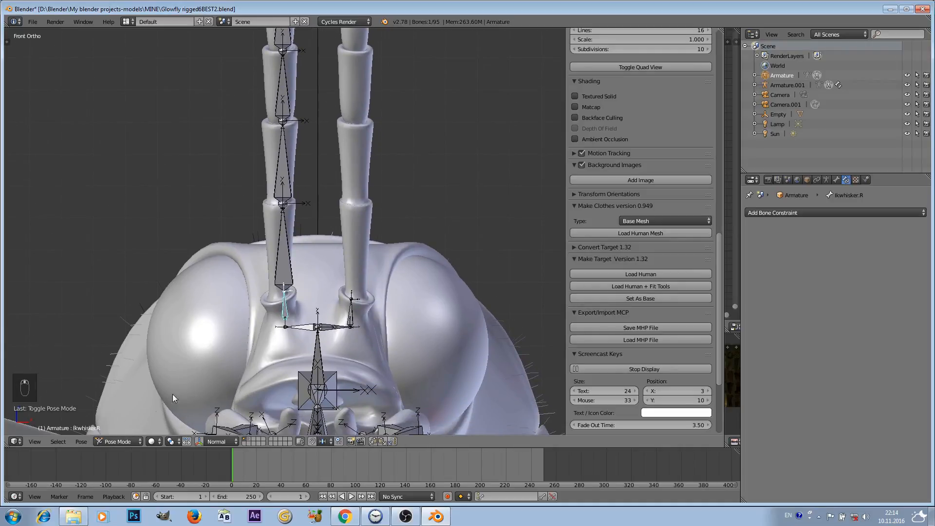
left_click(120, 441)
left_click(126, 420)
scroll(306, 227, "down", 6)
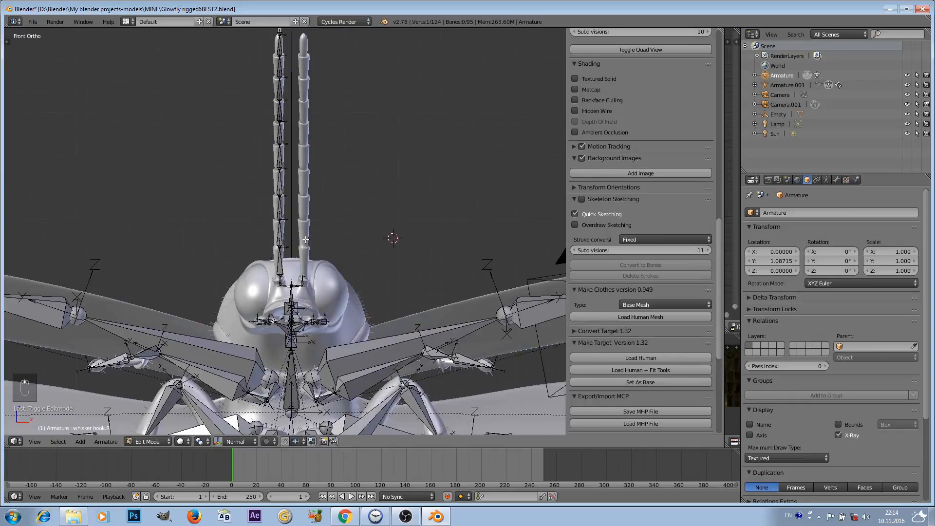
- Extrude two large bones in a row straight upward from the end of the right whisker's hook bone
key("e")
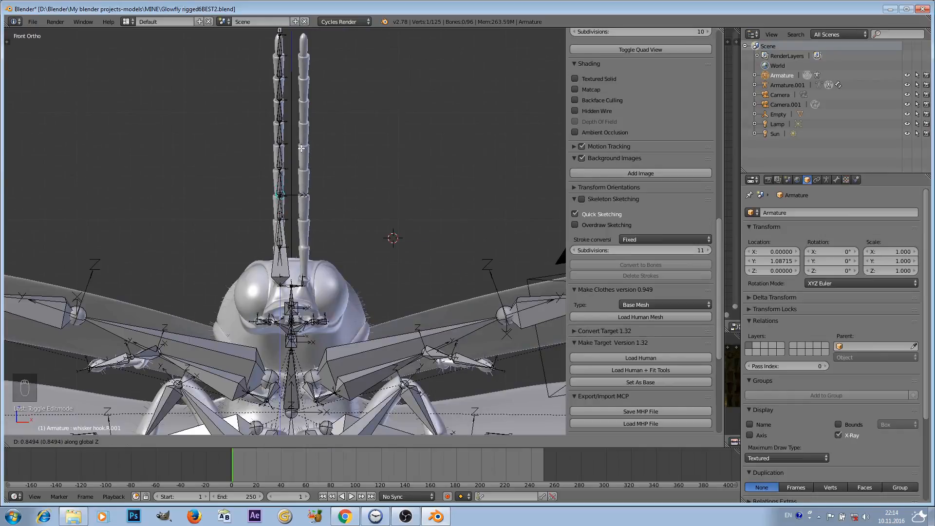
left_click(301, 121)
middle_click_drag(307, 137, 310, 243, "shift")
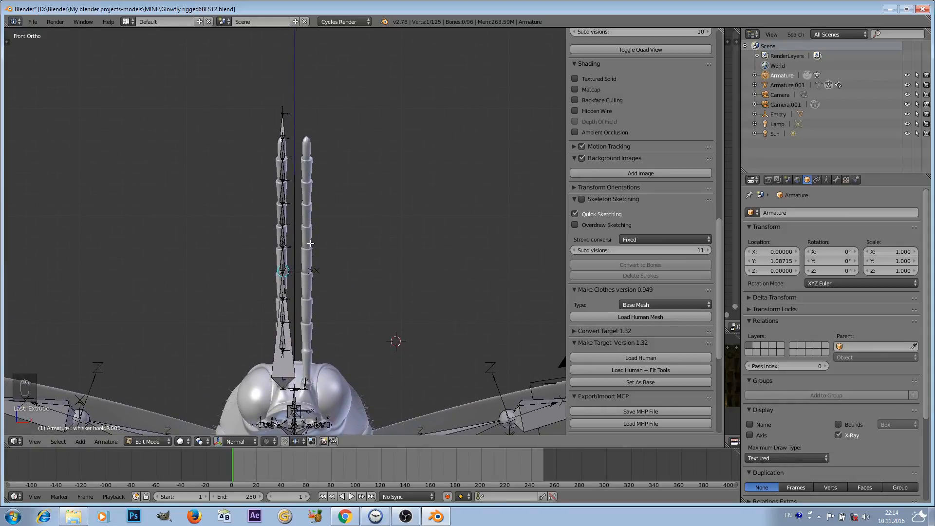
key("e")
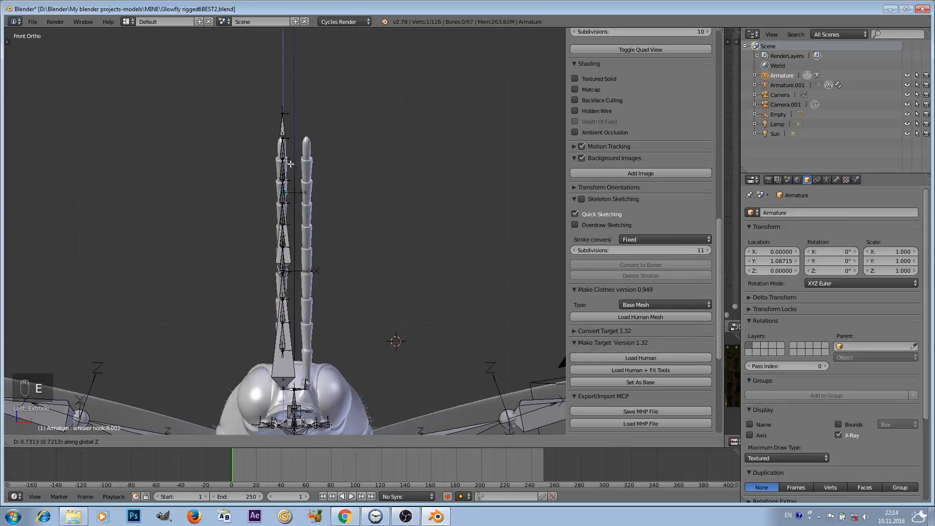
left_click(289, 155)
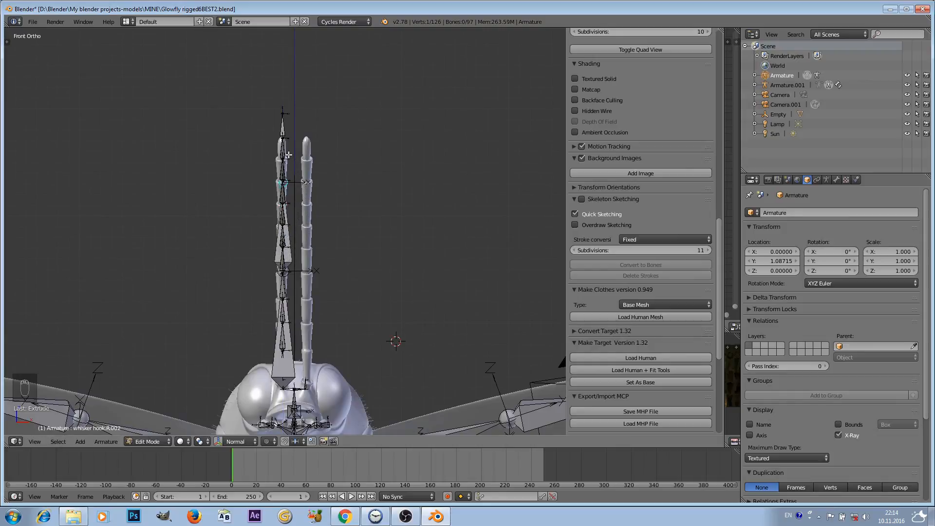
- In the side view, reposition the joints of the two new large bones onto the whisker's curve
scroll(292, 166, "up", 2)
key("ctrl+KP_3")
right_click(240, 187)
key("g")
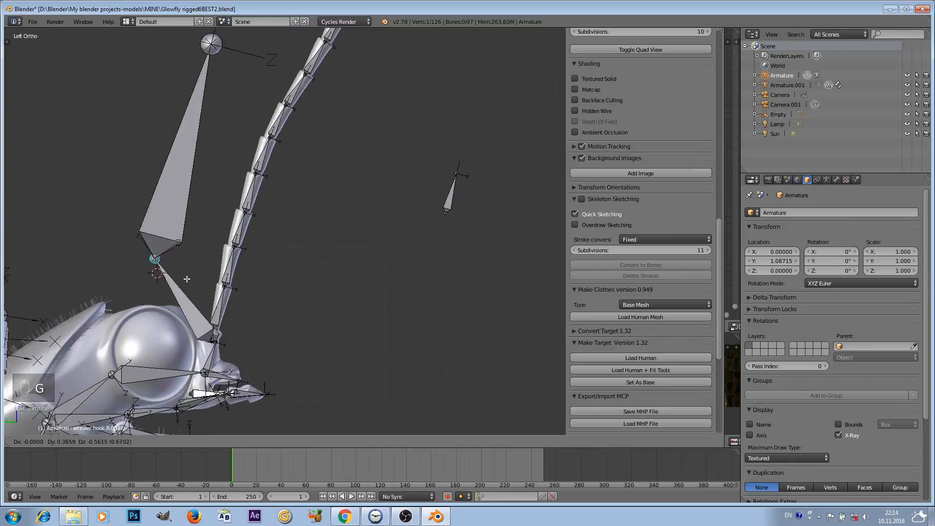
left_click(274, 241)
key("g")
left_click(340, 103)
- Extrude a third large bone along the curve up to the whisker's tip and check the chain at an angle
middle_click_drag(340, 104, 303, 266, "shift")
key("e")
left_click(355, 171)
middle_click_drag(355, 172, 329, 255)
key("q")
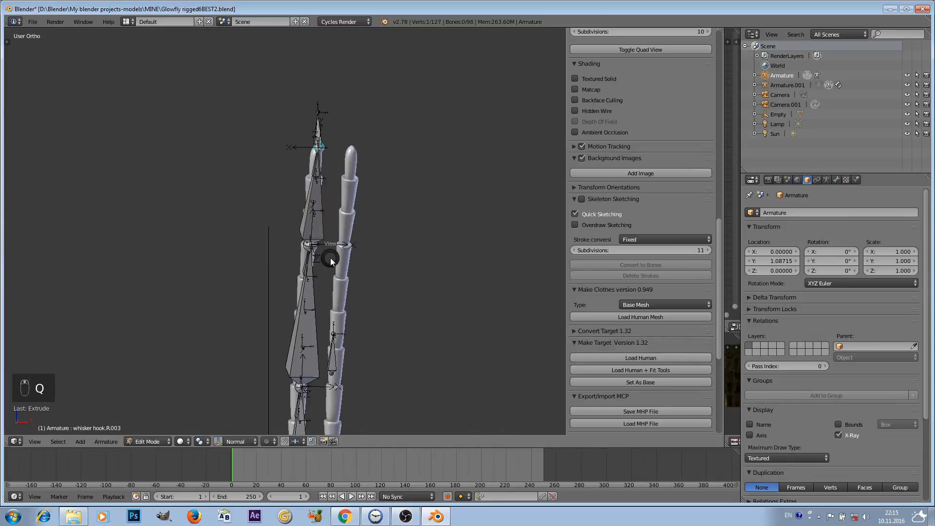
- Set the Armature's Maximum Draw Type to Wire
left_click(278, 224)
middle_click_drag(311, 285, 281, 173, "shift")
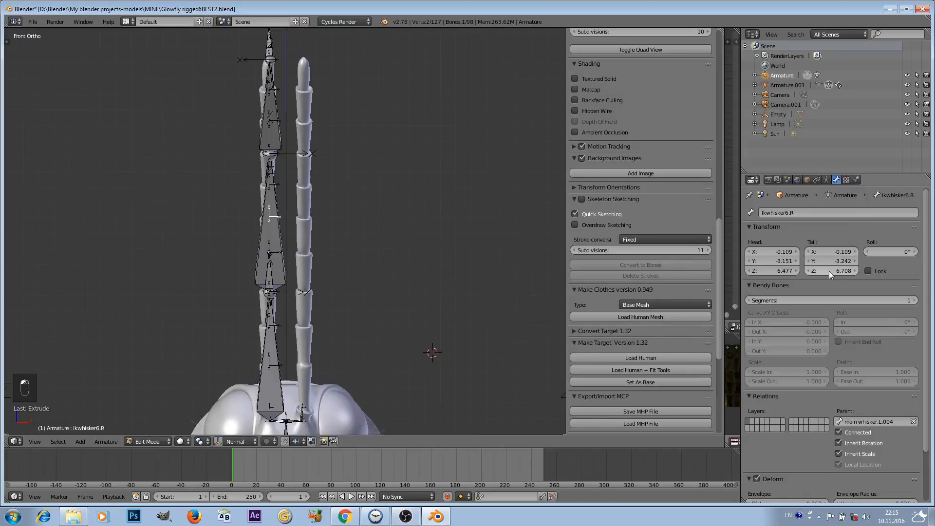
scroll(829, 271, "down", 1)
scroll(829, 271, "down", 2)
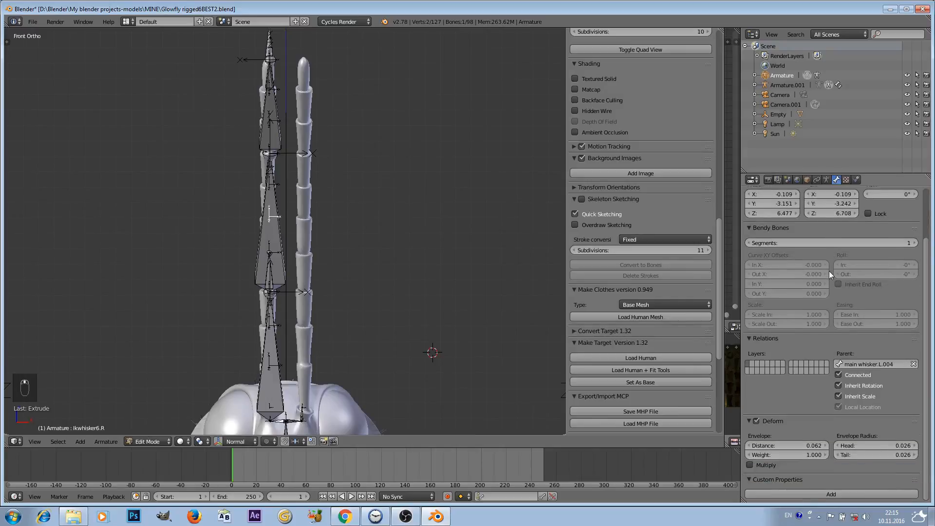
scroll(829, 271, "up", 2)
left_click(807, 180)
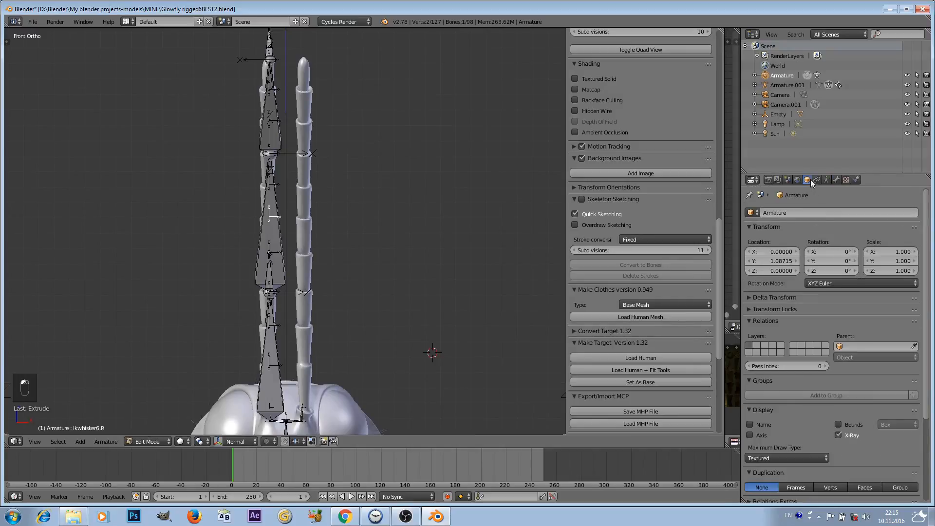
scroll(775, 389, "down", 4)
left_click(773, 361)
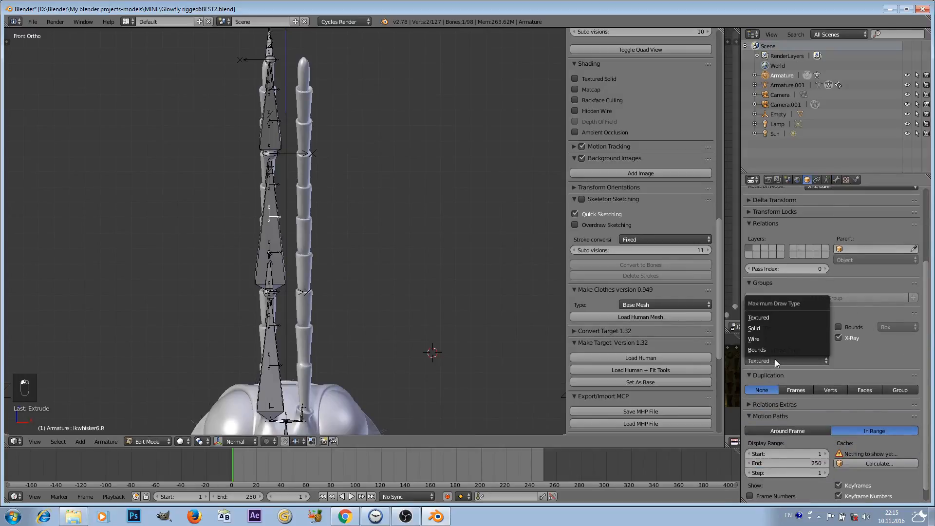
left_click(769, 335)
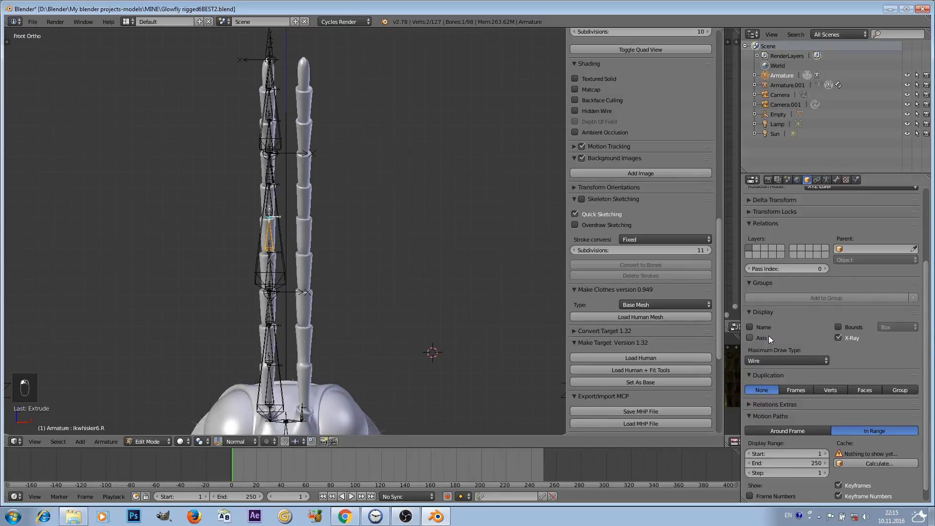
left_click(780, 358)
left_click(780, 360)
left_click(765, 360)
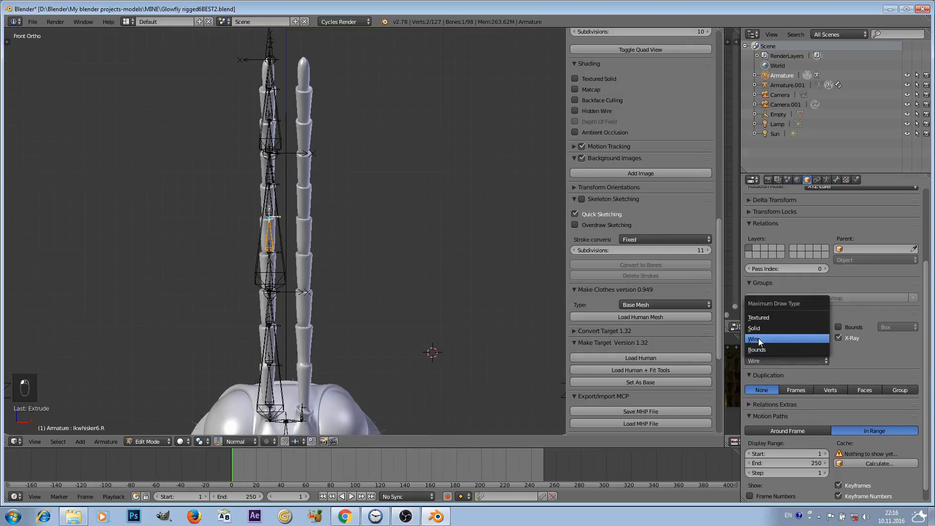
left_click(759, 339)
- Examine how the lowest large bone overlaps the small IK bones at the right whisker's base by selecting each
scroll(259, 270, "up", 1)
middle_click_drag(301, 317, 340, 249, "shift")
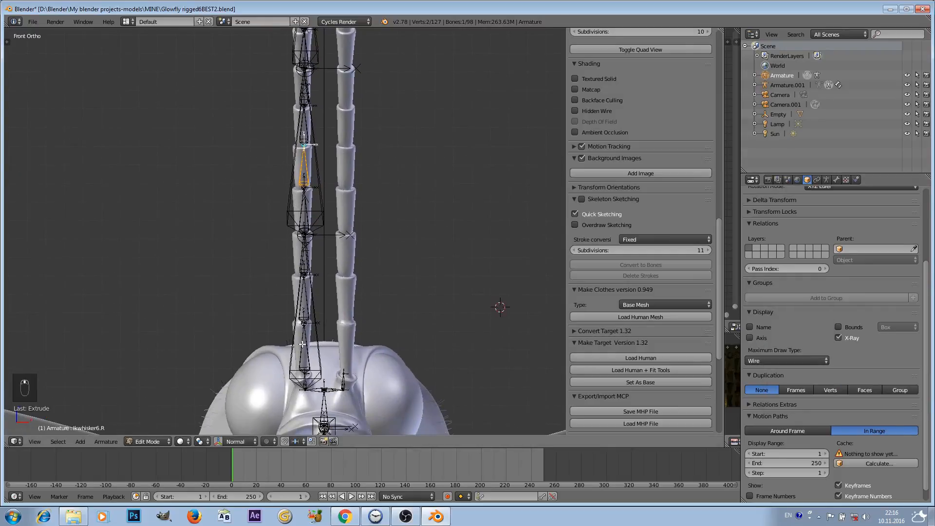
right_click(319, 346)
scroll(317, 322, "up", 1)
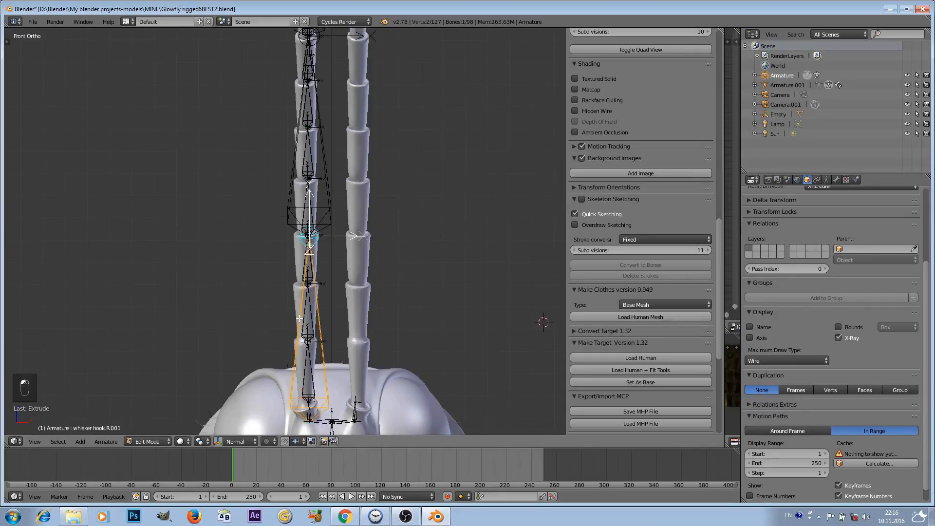
right_click(313, 315)
middle_click_drag(310, 395, 326, 316, "shift")
right_click(316, 333)
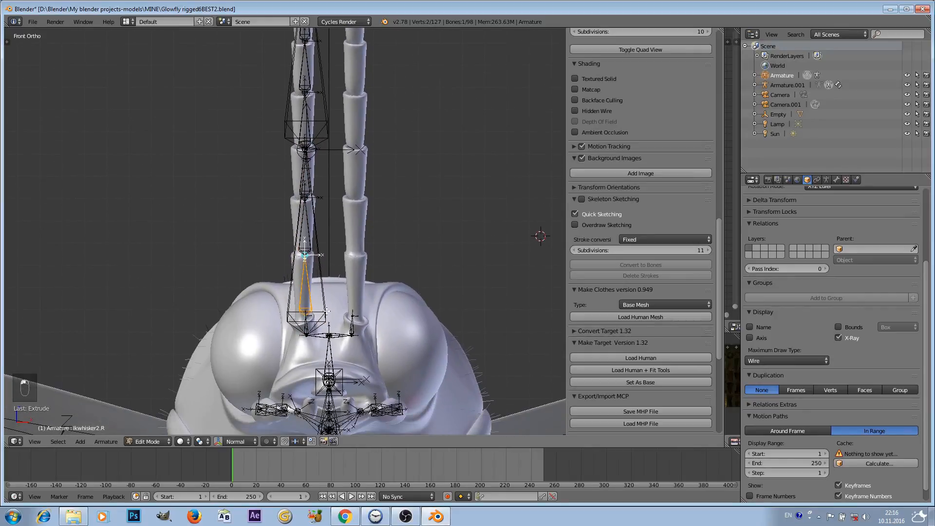
right_click(329, 307)
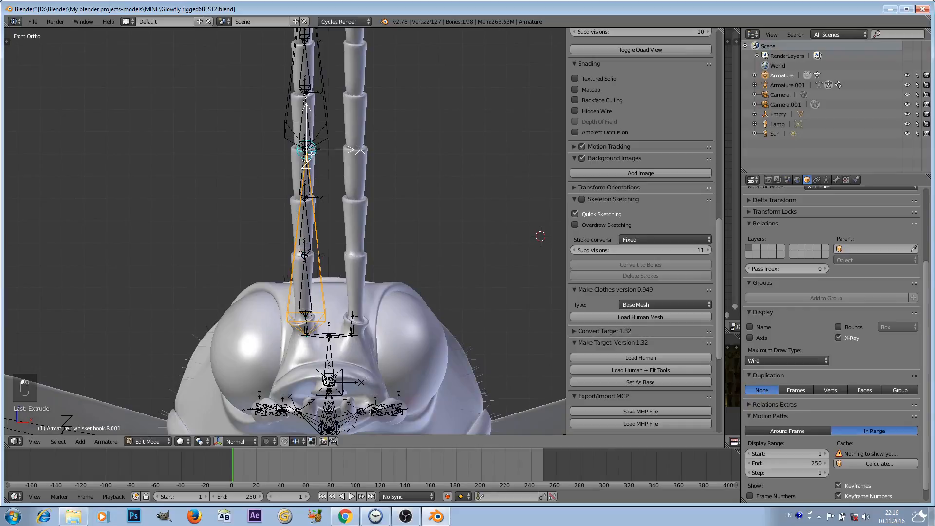
- Try moving the lowest large whisker bone sideways, then cancel the move
key("g")
key("g")
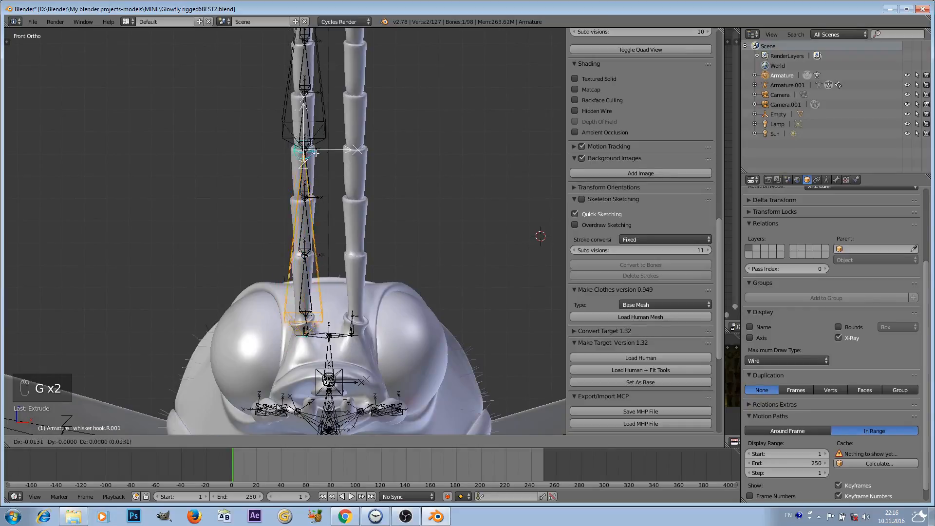
scroll(340, 191, "up", 1)
scroll(343, 190, "down", 2)
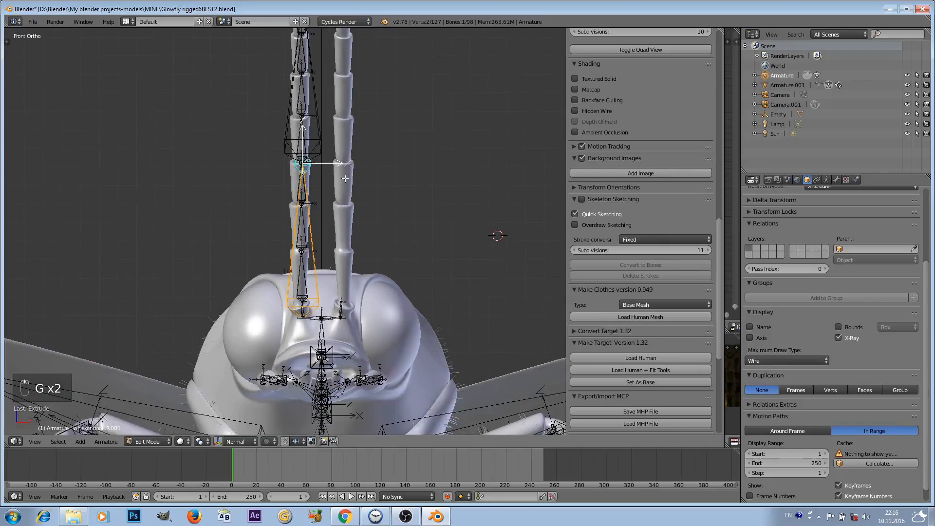
middle_click_drag(347, 177, 356, 265, "shift")
scroll(356, 265, "up", 2)
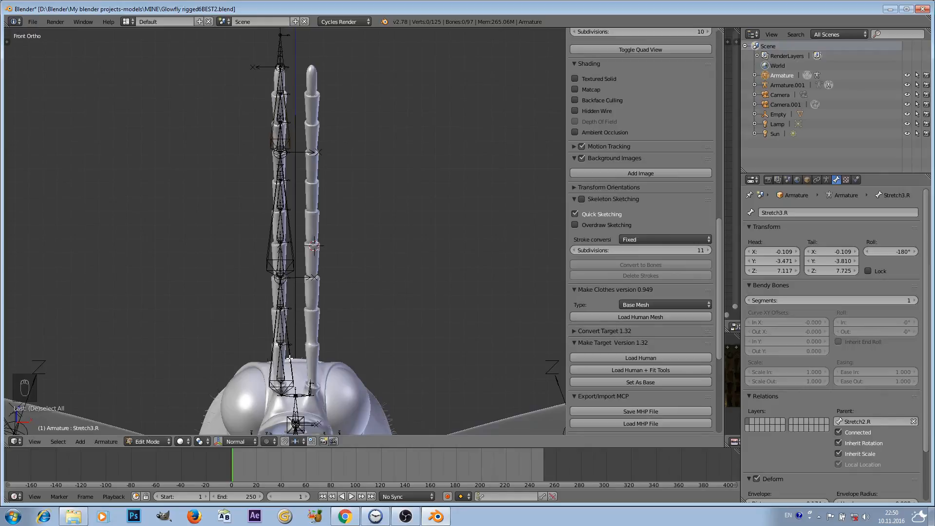
- Check the names of the three large whisker bones one by one from base to tip
right_click(289, 358)
right_click(294, 239, "shift")
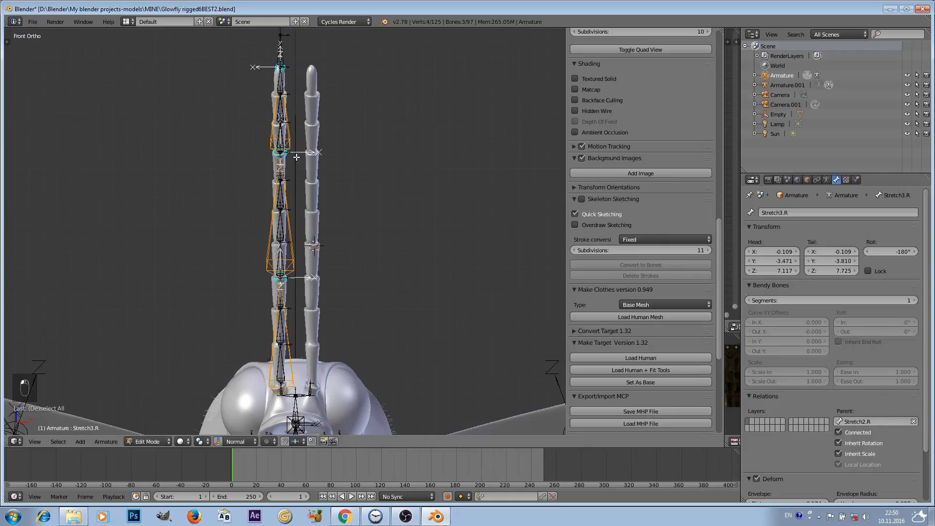
right_click(293, 354)
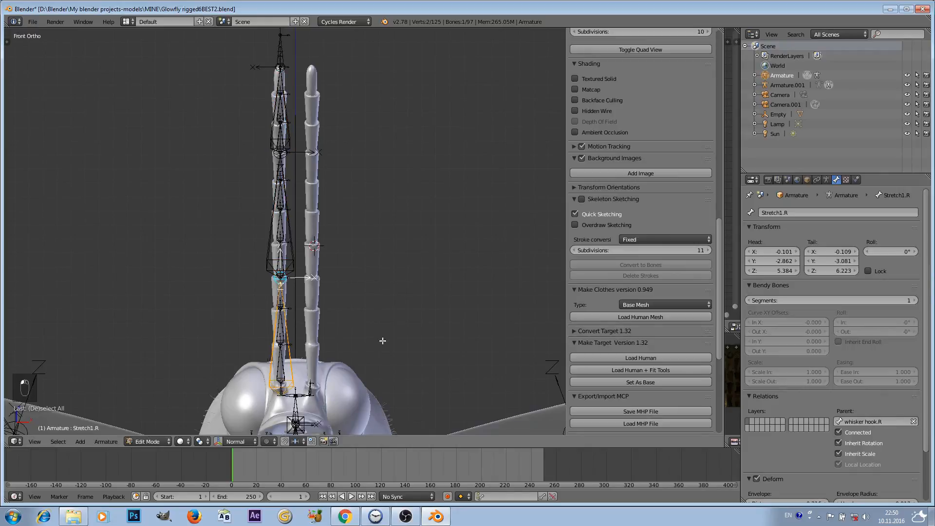
left_click(790, 213)
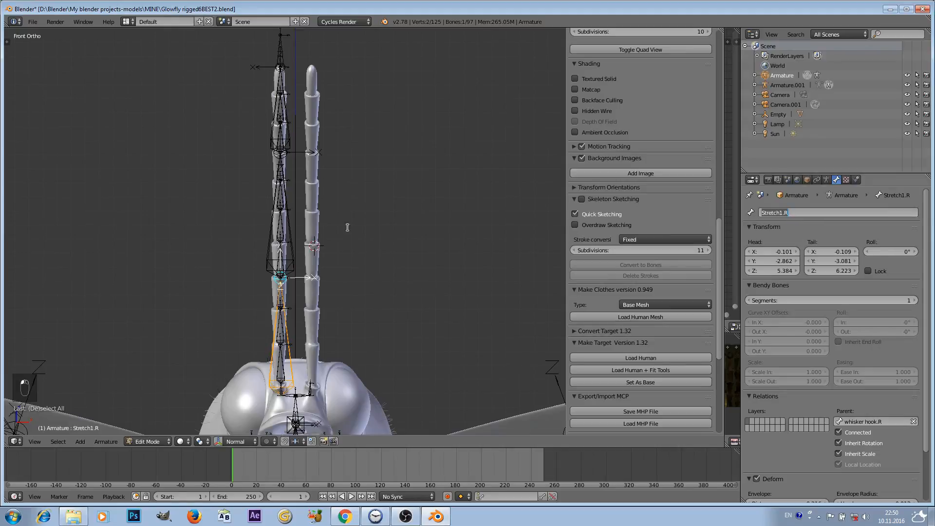
right_click(291, 232)
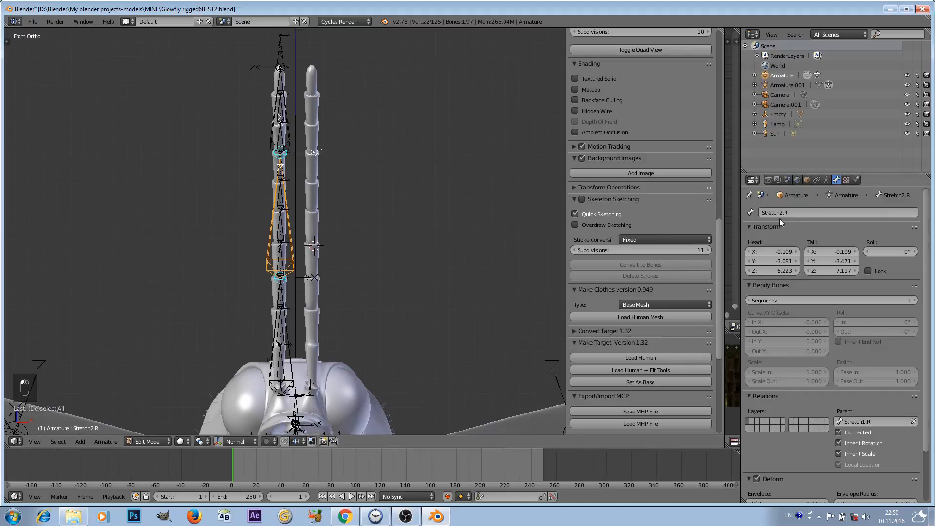
right_click(287, 137)
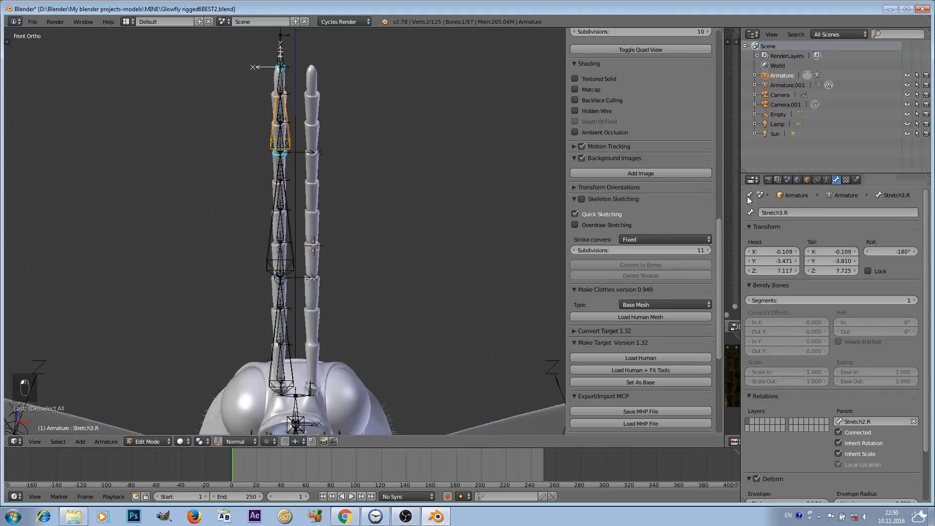
- Extrude a short bone about 0.05 units long upward from the end of whisker hook.R, inside the first IK bone
scroll(328, 328, "up", 8)
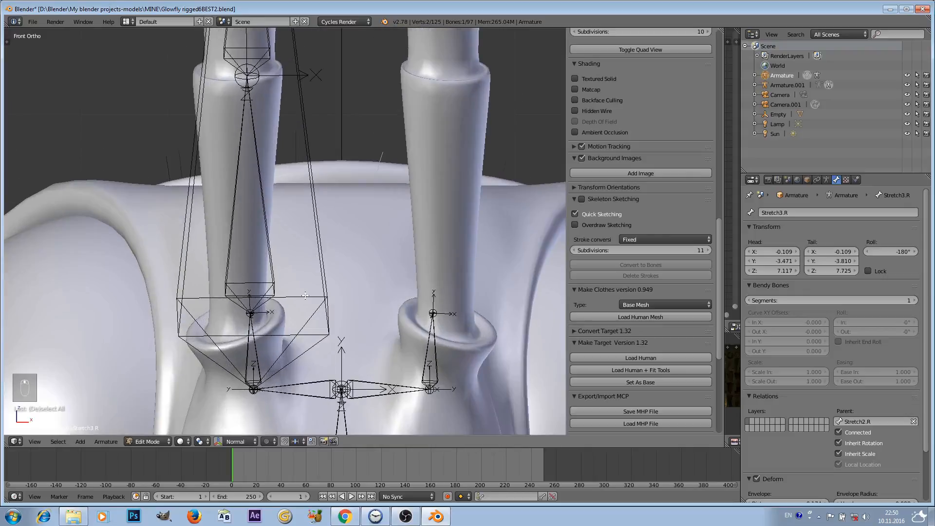
middle_click_drag(306, 296, 317, 205, "shift")
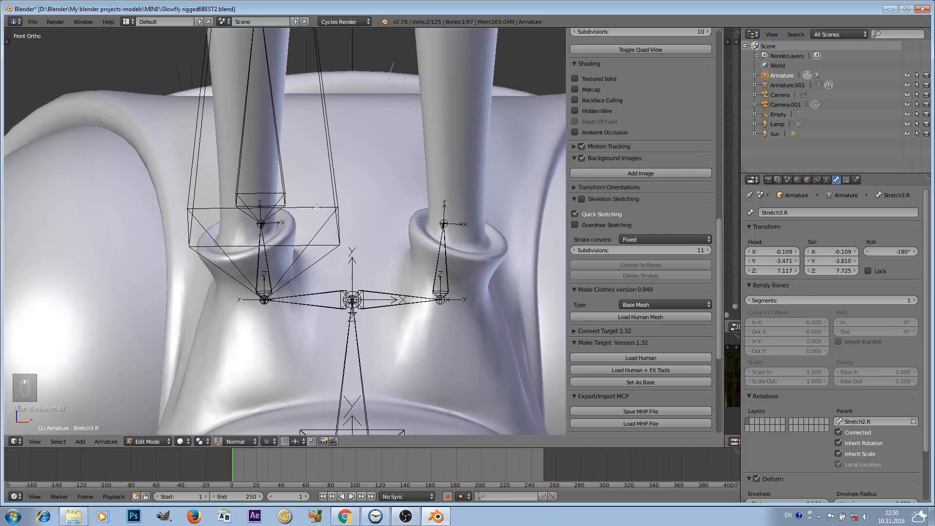
right_click(264, 298)
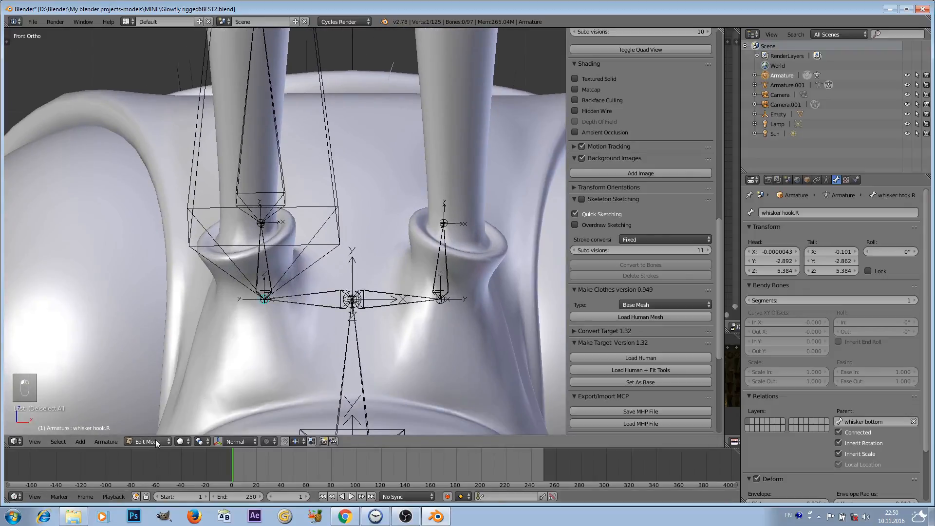
scroll(273, 282, "up", 3)
key("e")
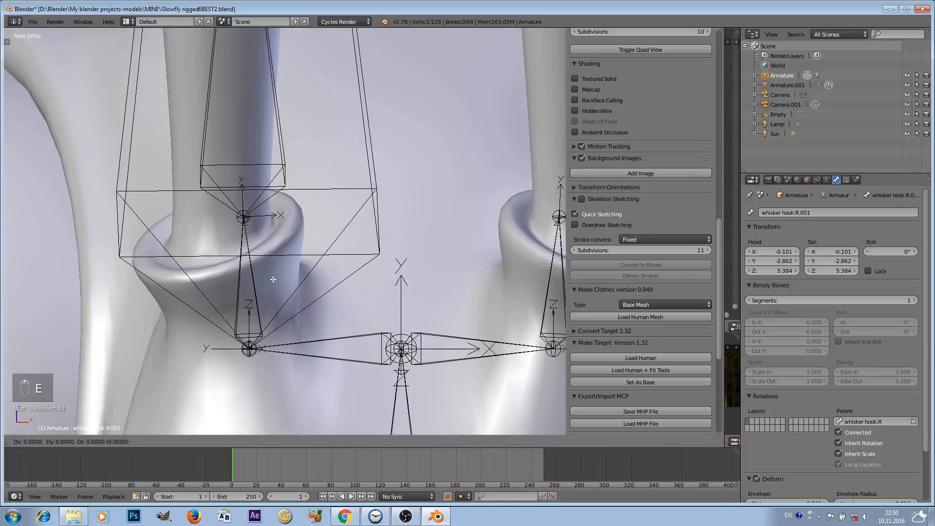
left_click(271, 209)
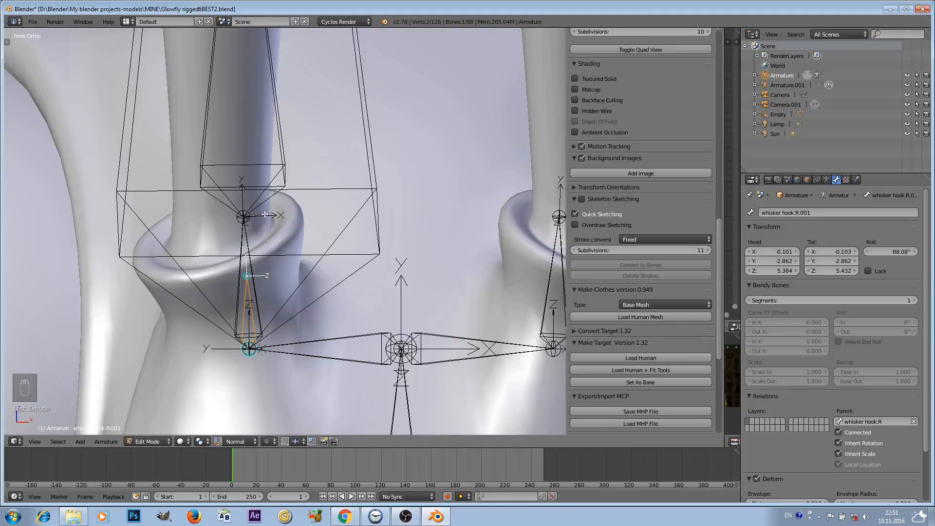
- Compare the parents of Ikwhisker.R and Ikwhisker2.R with the short new bone at the whisker's base
right_click(249, 228)
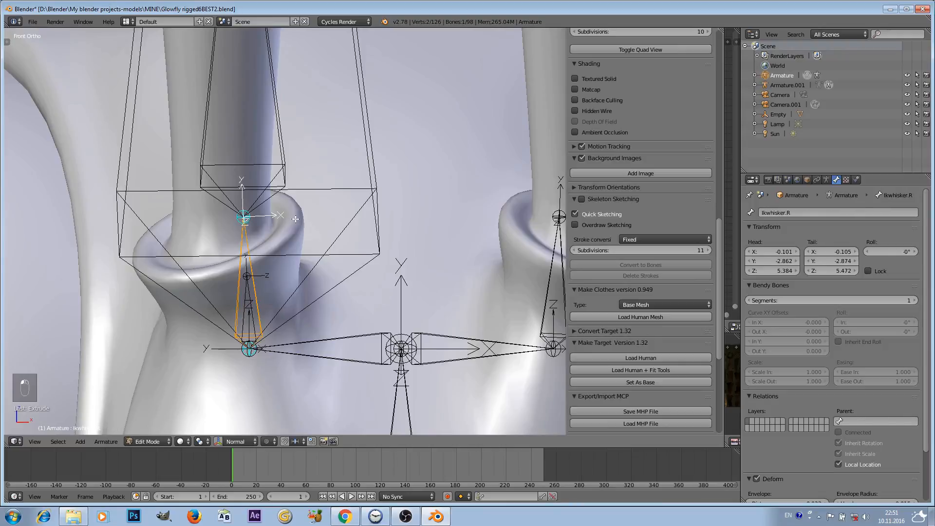
scroll(288, 215, "down", 4)
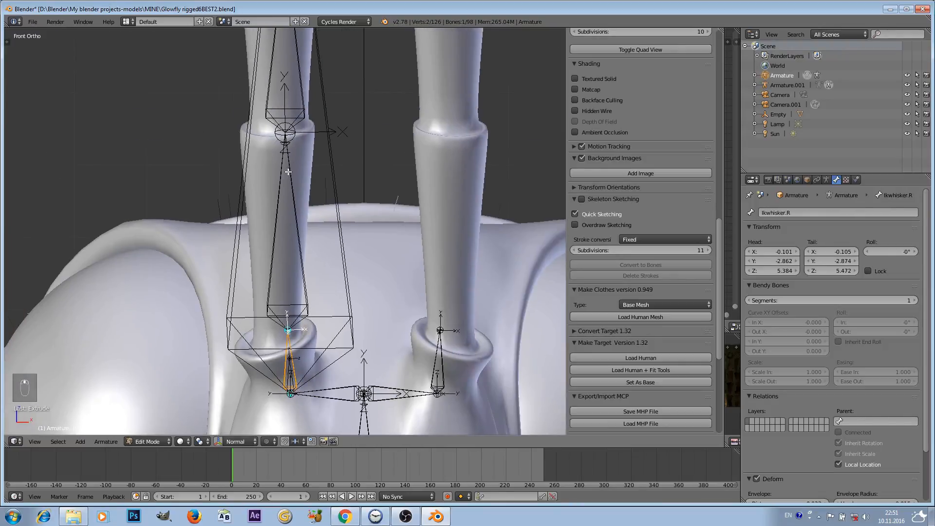
right_click(288, 172)
middle_click_drag(375, 253, 361, 181, "shift")
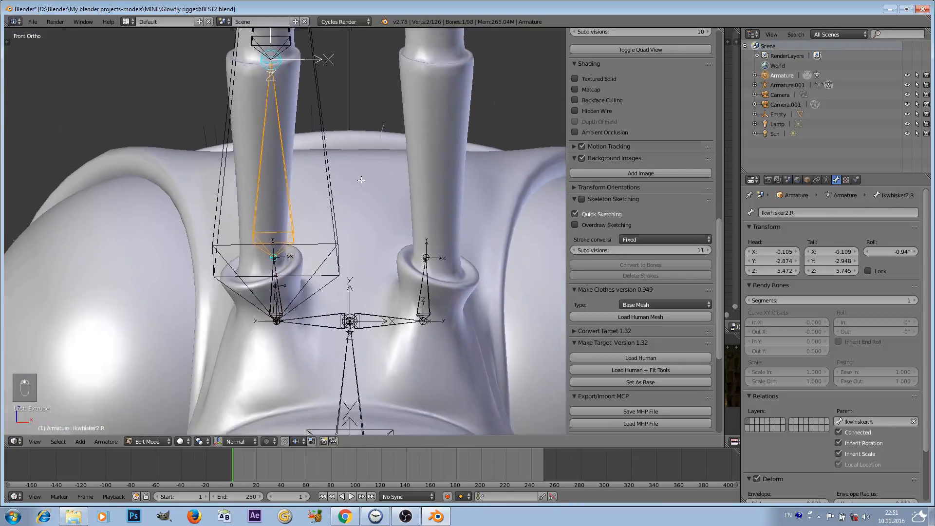
scroll(263, 292, "up", 5)
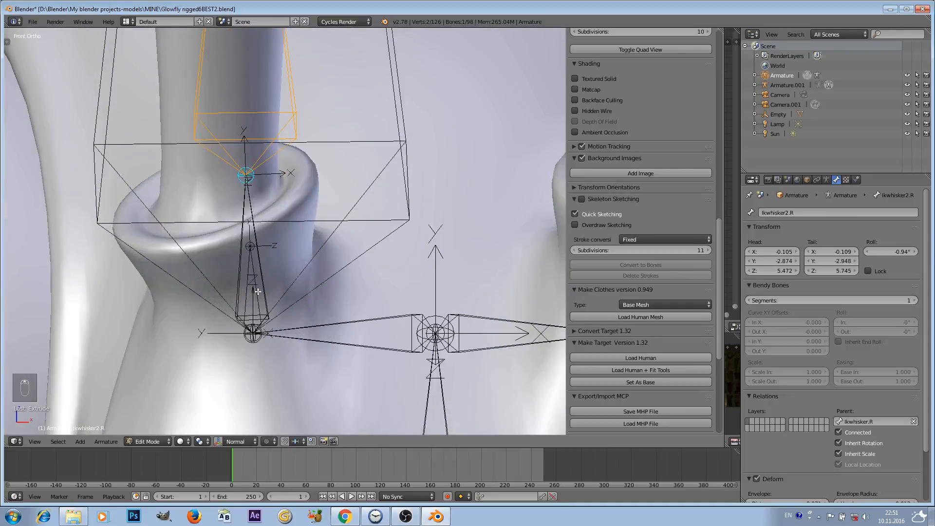
right_click(257, 292)
scroll(263, 302, "up", 2)
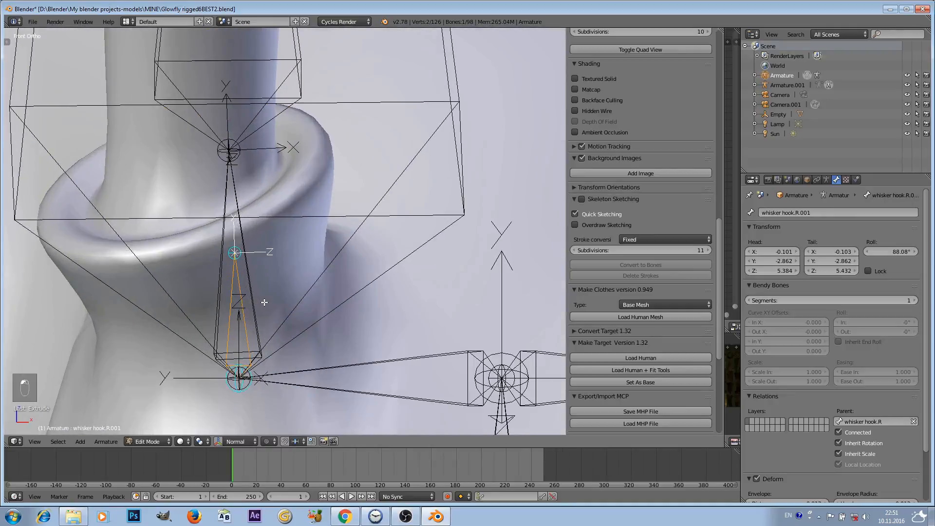
middle_click_drag(264, 302, 287, 298, "shift")
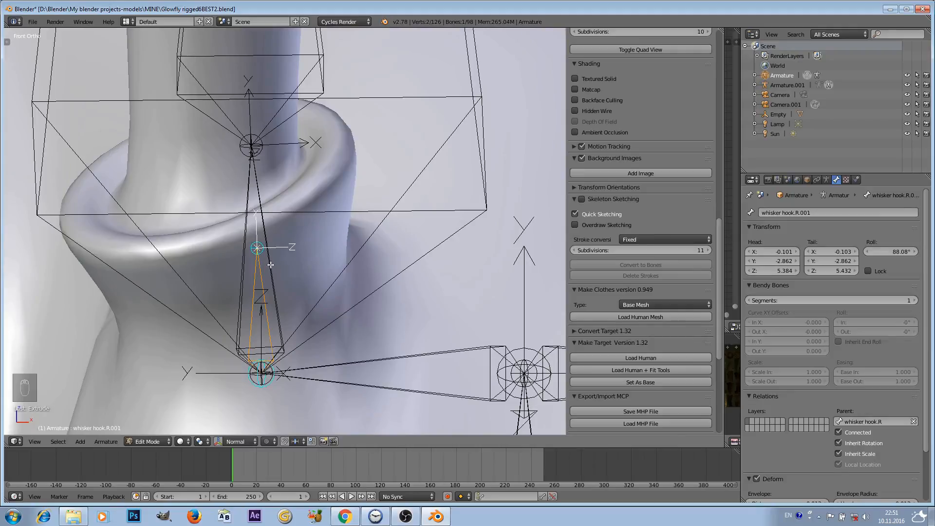
- Recalculate the short base bone's roll to match the active bone Ikwhisker.R
right_click(271, 264, "shift")
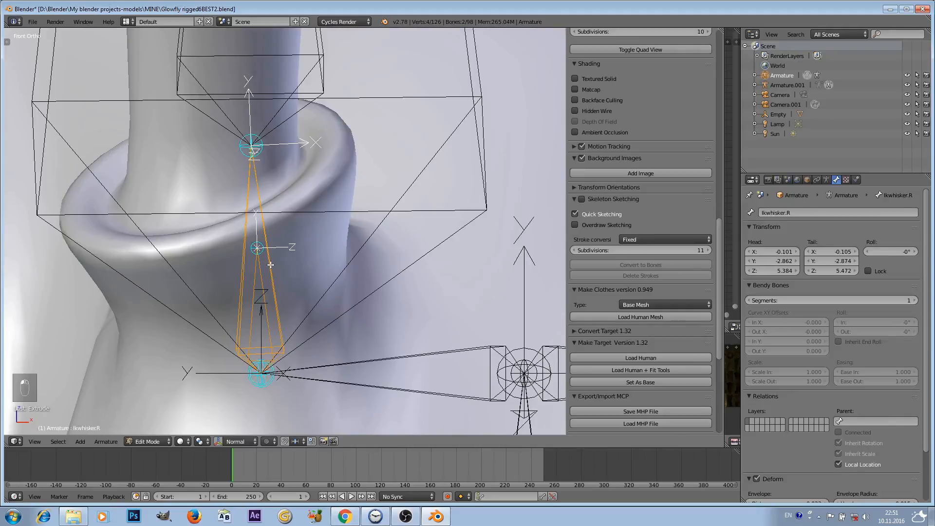
key("ctrl+n")
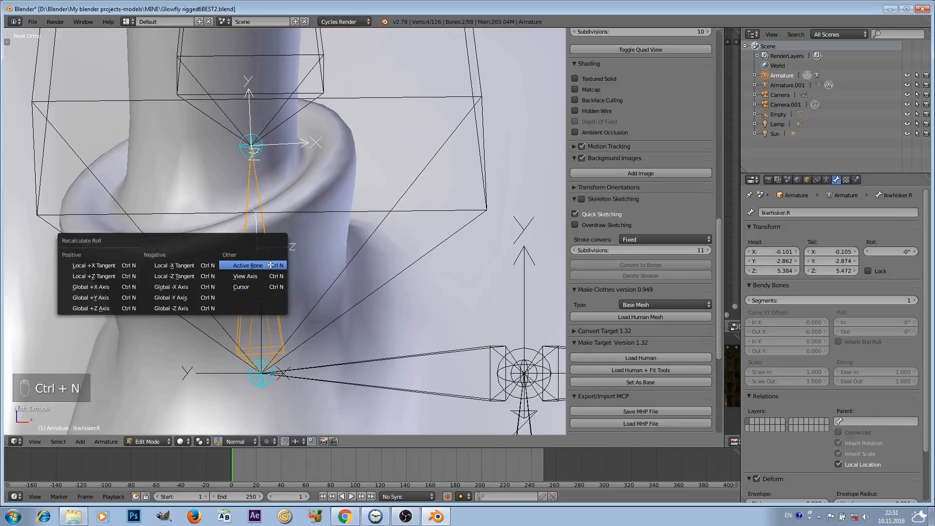
left_click(271, 265)
right_click(260, 247)
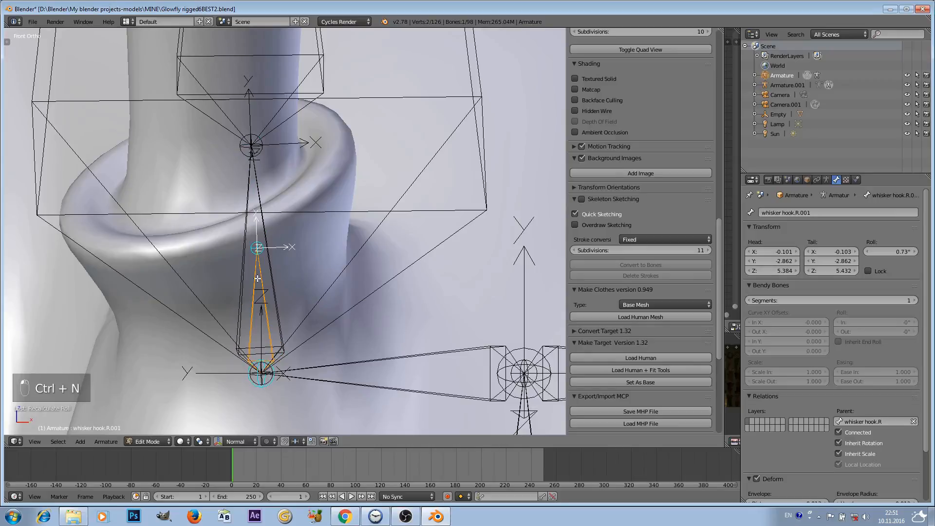
- Rename the short bone extruded from whisker hook.R at the whisker's base as Root bone.R
right_click(256, 181)
scroll(273, 156, "down", 2)
scroll(306, 116, "down", 2)
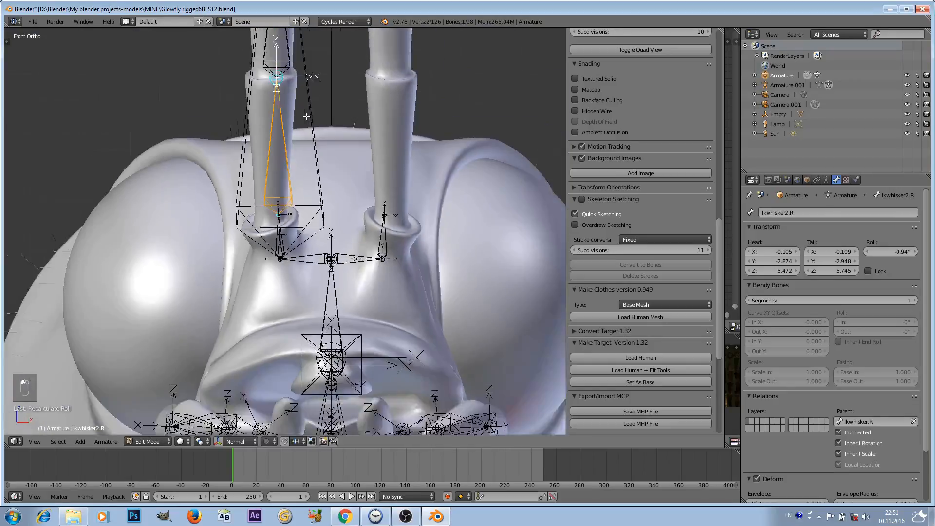
scroll(307, 116, "down", 5)
scroll(299, 199, "up", 4)
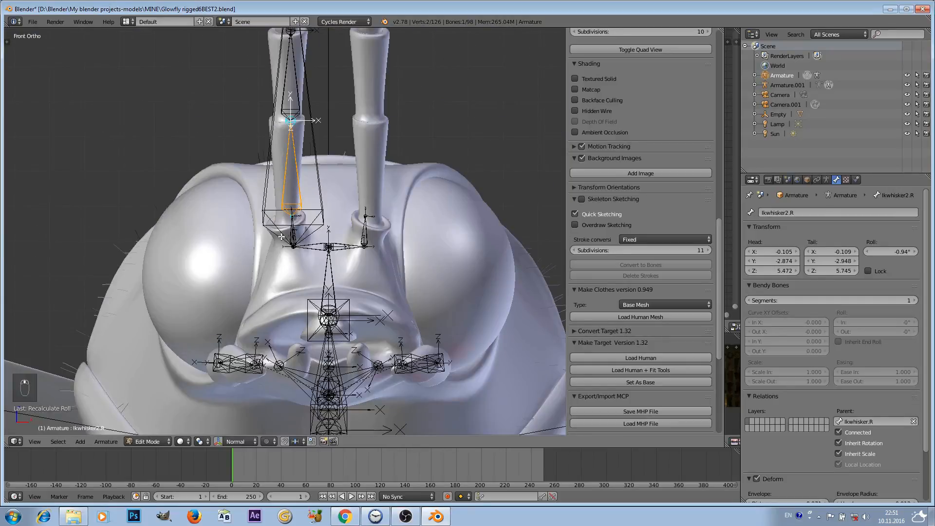
scroll(292, 239, "up", 5)
right_click(334, 273)
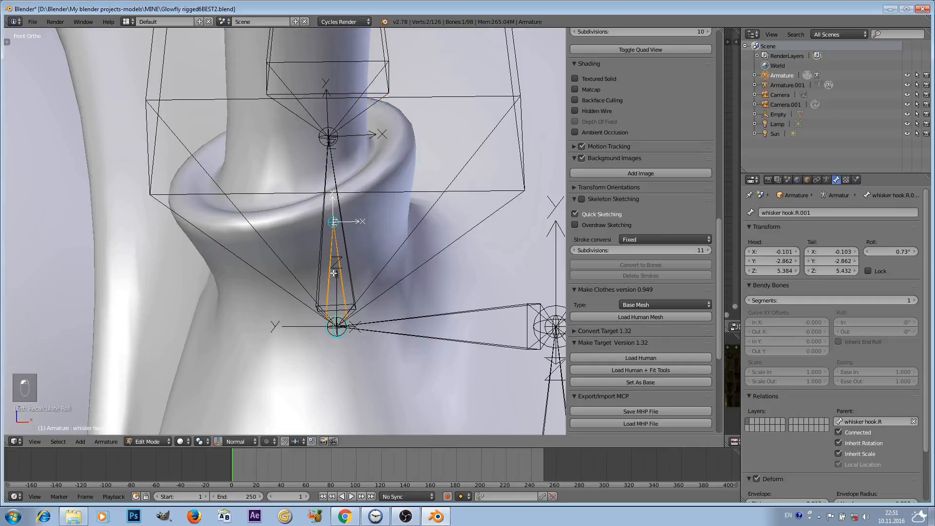
scroll(334, 273, "down", 2)
middle_click_drag(352, 254, 302, 291, "shift")
left_click(802, 213)
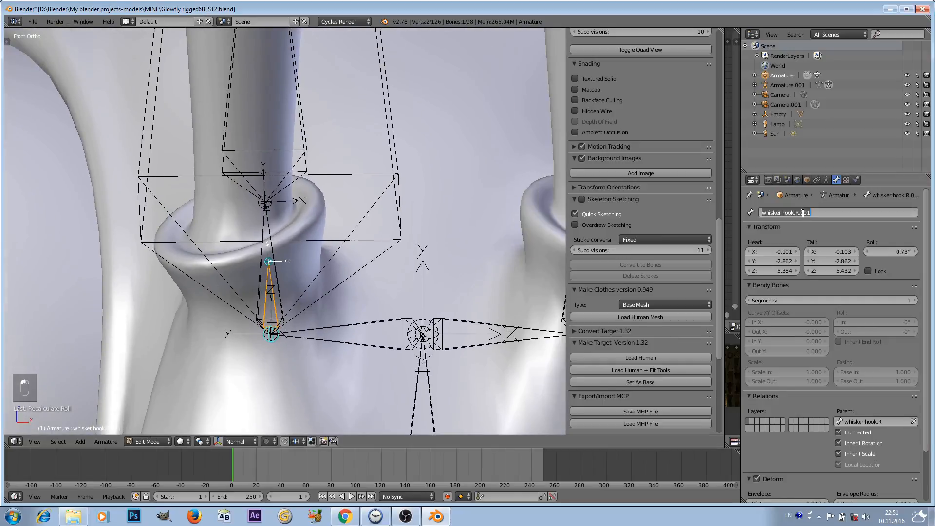
key("BackSpace")
type("ROOT")
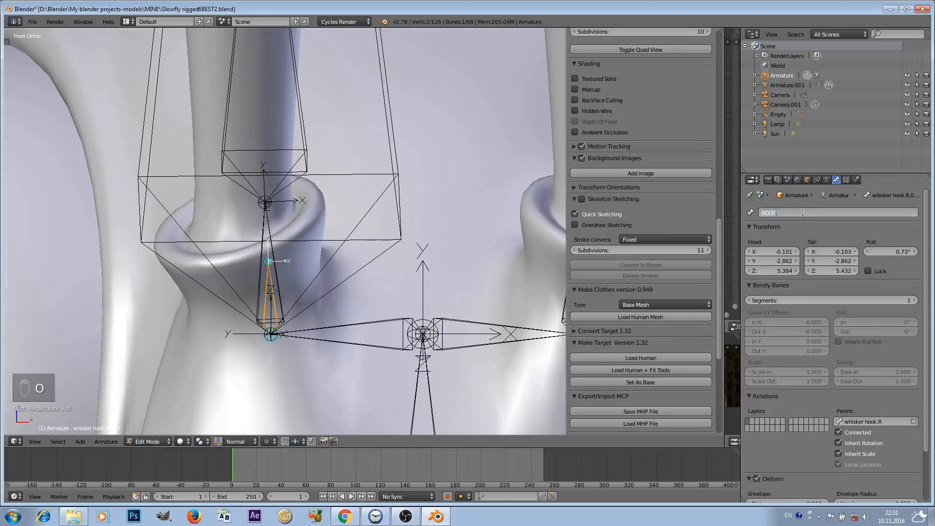
key("BackSpace")
key("BackSpace")
type("o")
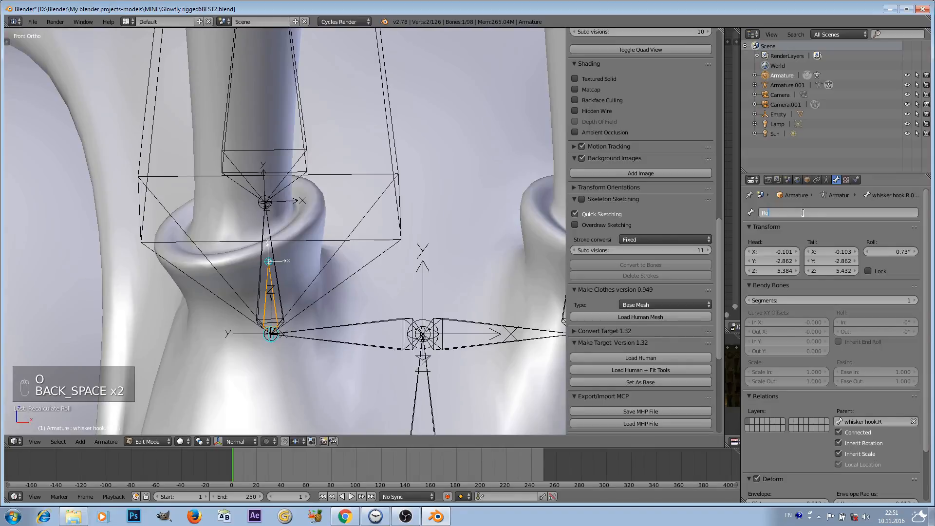
type("ot bo")
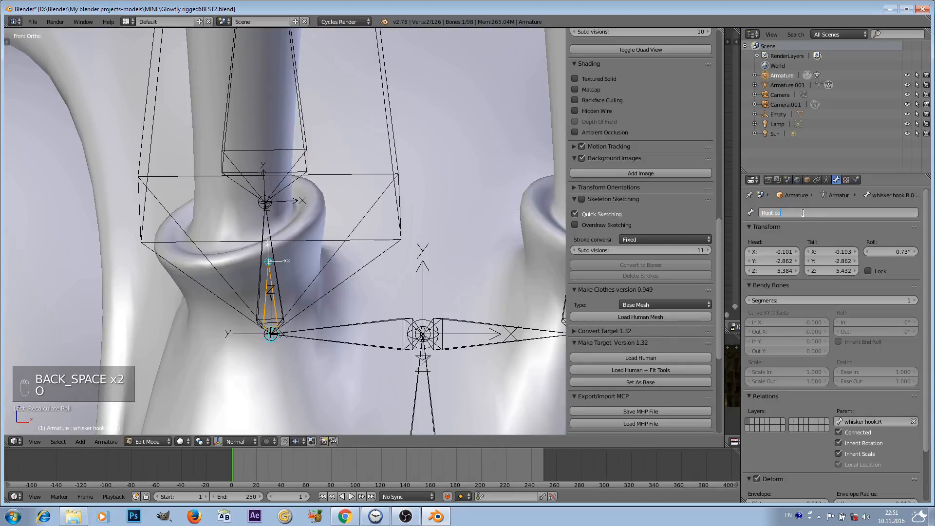
type("ne")
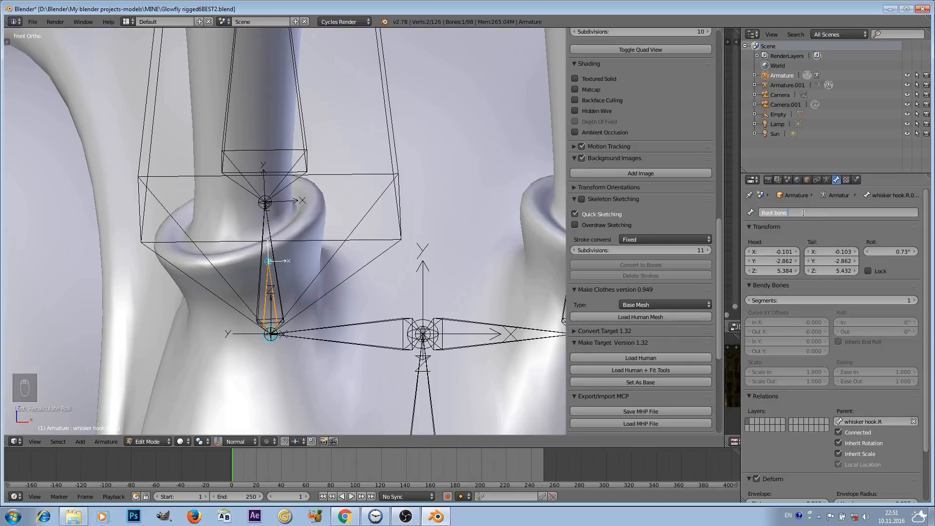
type(".R")
key("Return")
- Extrude a bone about 0.13 units long straight upward from the tip of Ikwhisker4.R, at the base of Stretch2.R
scroll(448, 252, "down", 7)
middle_click_drag(381, 138, 393, 433, "shift")
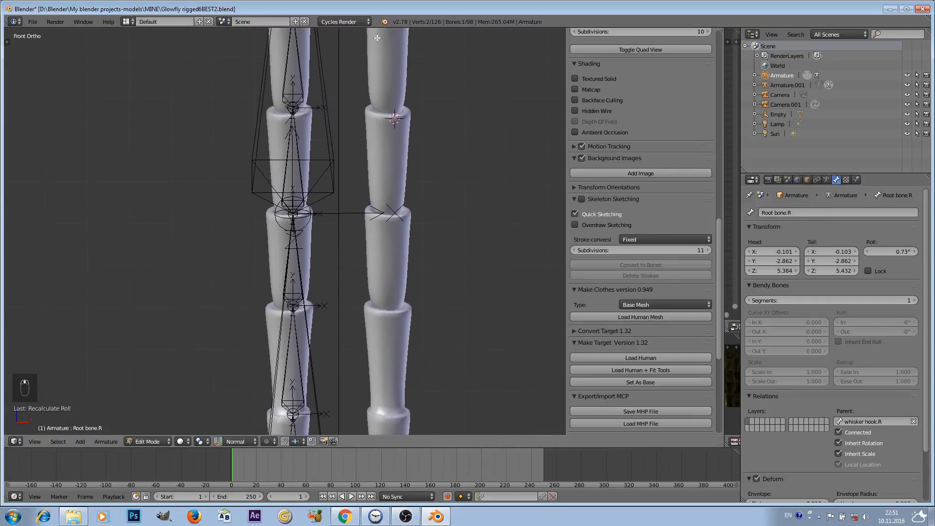
scroll(328, 309, "up", 5)
middle_click_drag(365, 184, 366, 328, "shift")
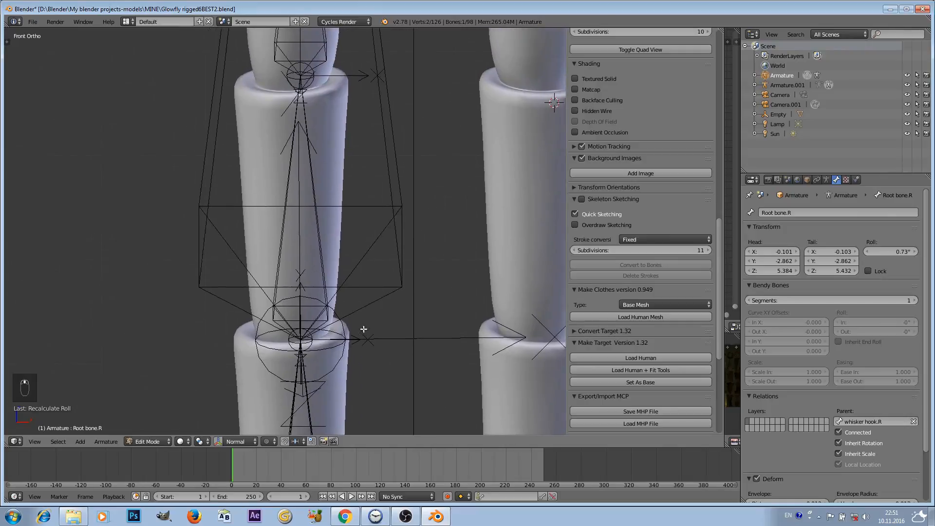
right_click(404, 273)
scroll(338, 283, "down", 5)
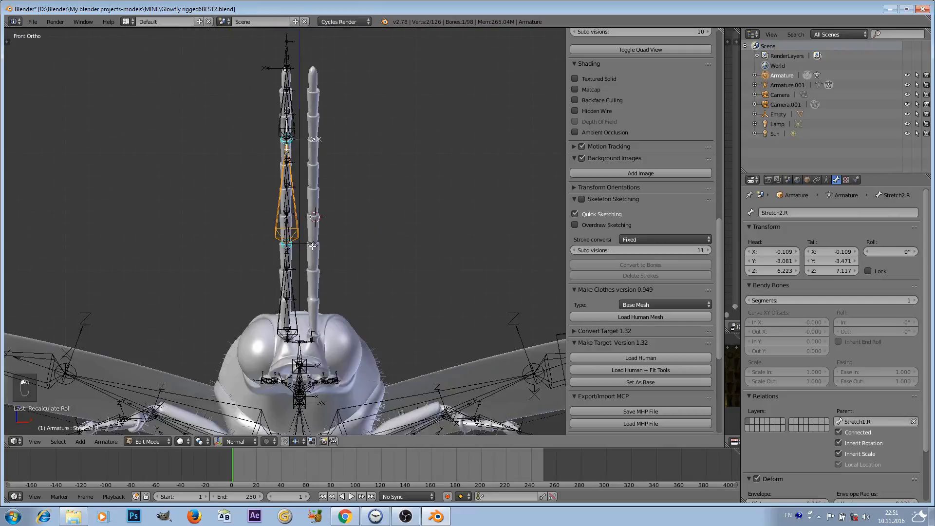
scroll(333, 285, "up", 6)
middle_click_drag(320, 331, 284, 258, "shift")
scroll(284, 260, "up", 3)
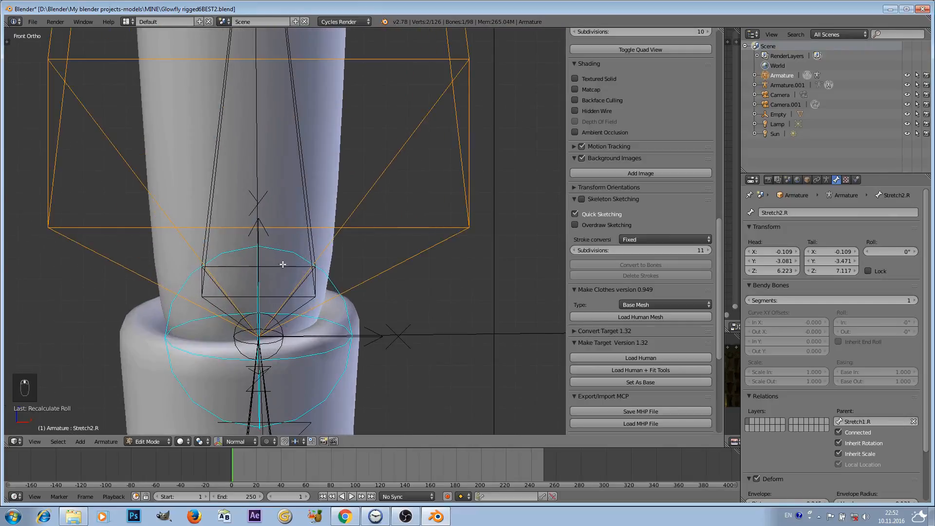
right_click(259, 336)
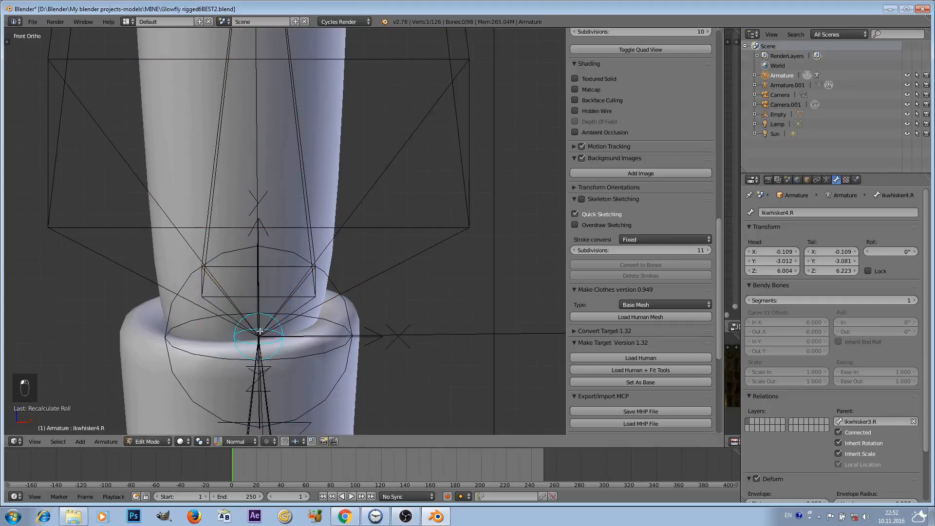
scroll(263, 331, "down", 4)
scroll(295, 242, "up", 2)
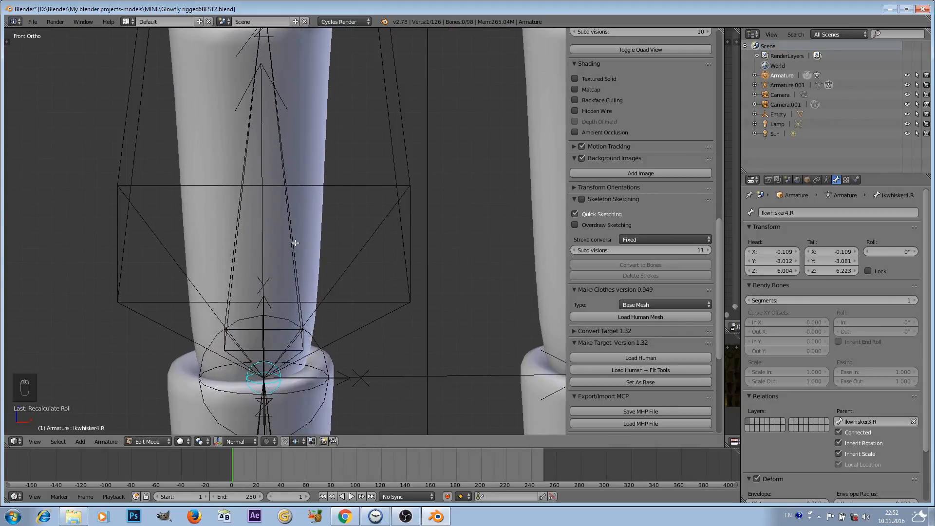
key("e")
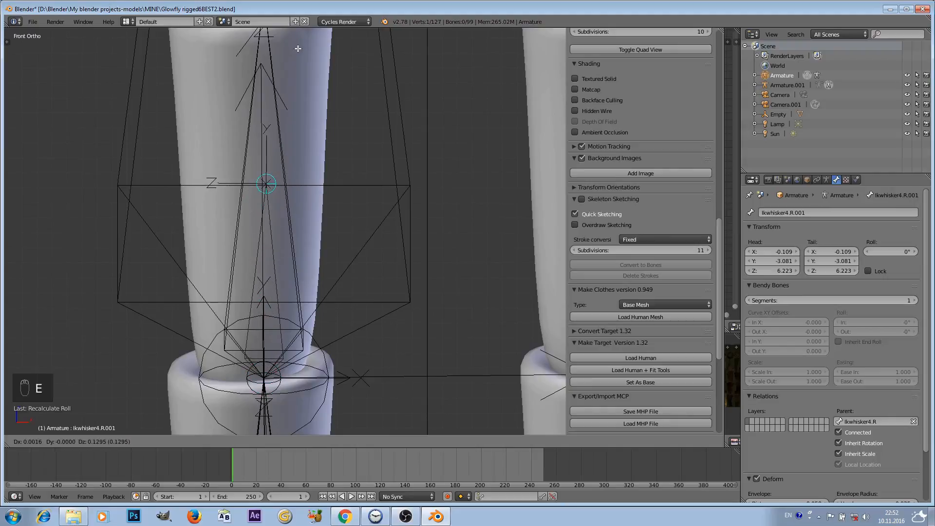
left_click(295, 49)
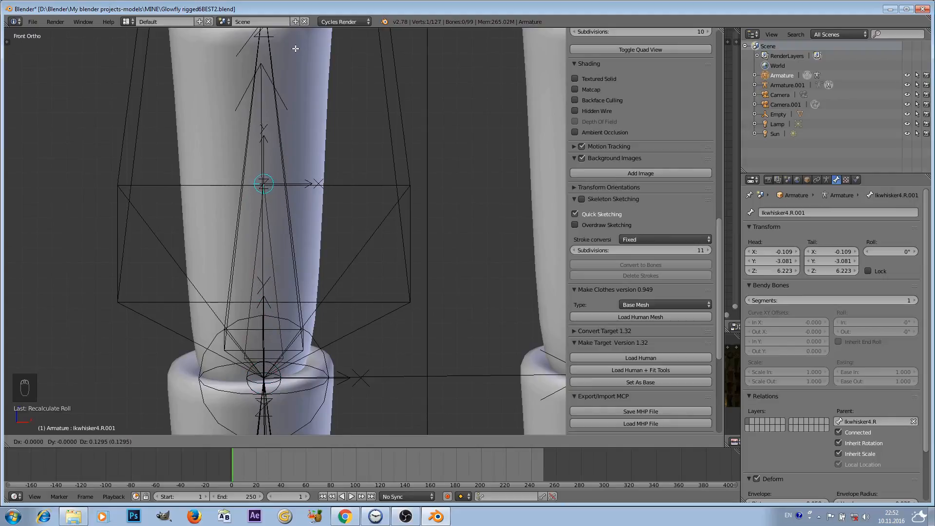
- Extrude a second, shorter bone about 0.08 units long upward from the same tip of Ikwhisker4.R
scroll(298, 128, "down", 4)
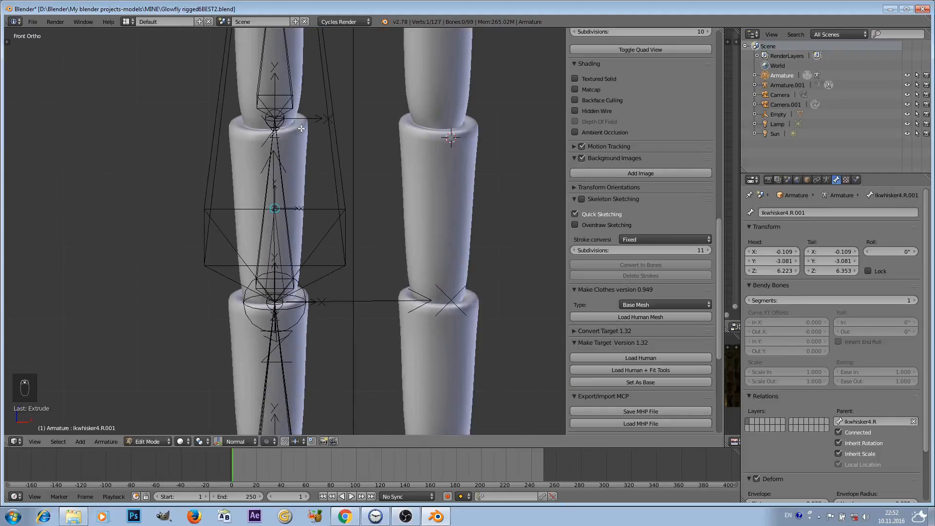
right_click(279, 231)
right_click(275, 301)
right_click(275, 301)
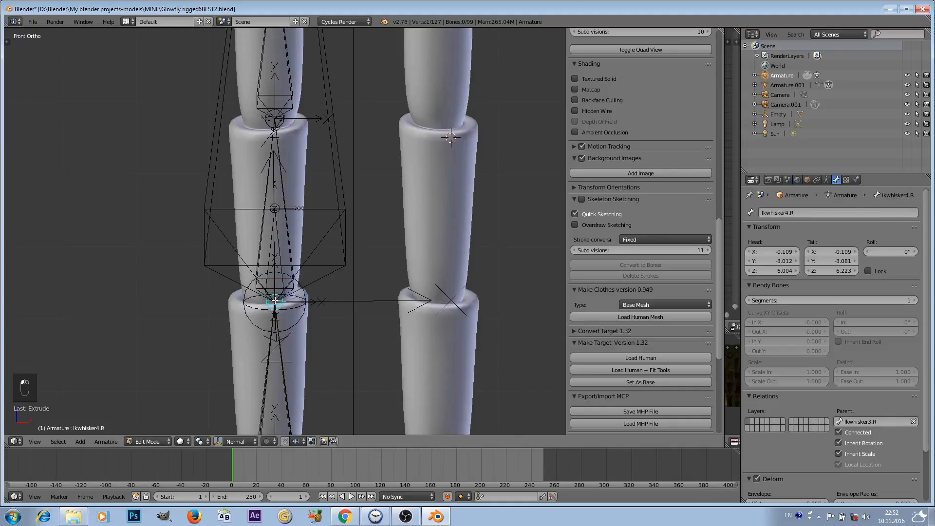
key("e")
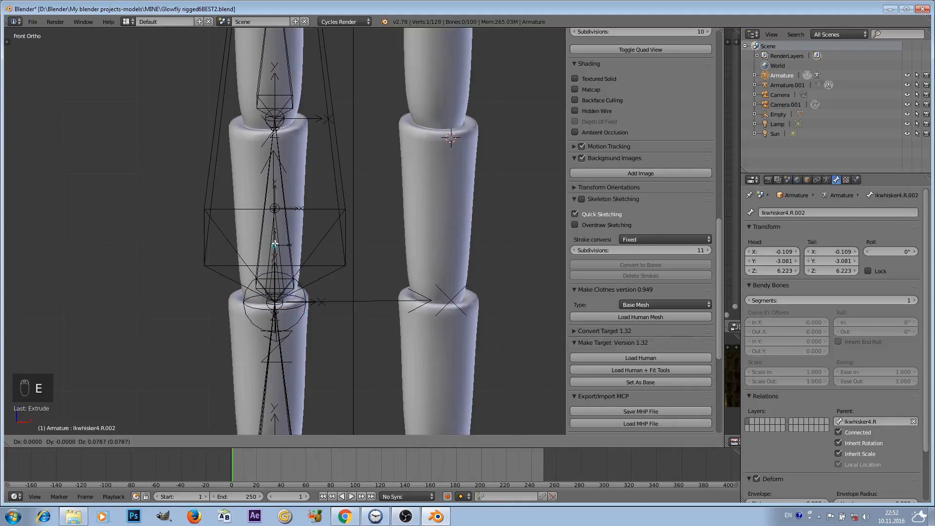
left_click(275, 245)
- Select the two short bones extruded from Ikwhisker4.R and examine their placement along the whisker
scroll(275, 258, "up", 3)
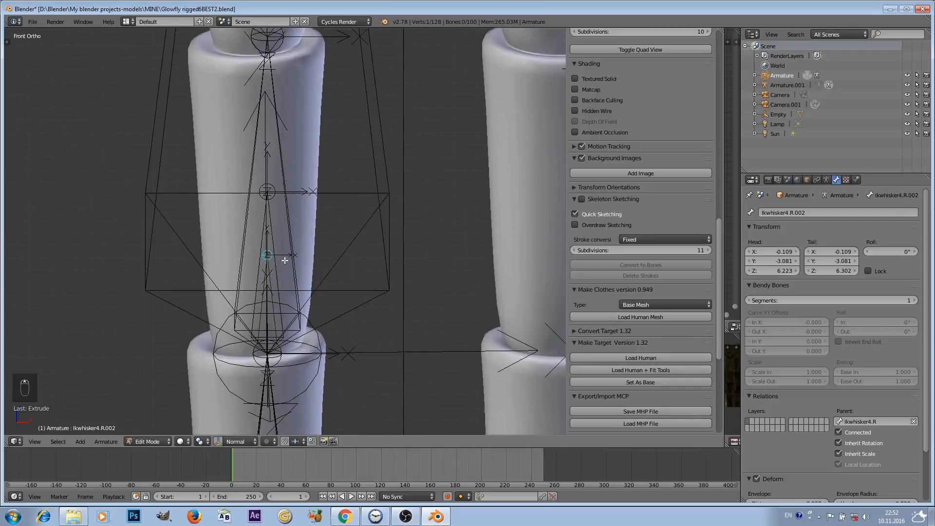
right_click(269, 293)
right_click(270, 284)
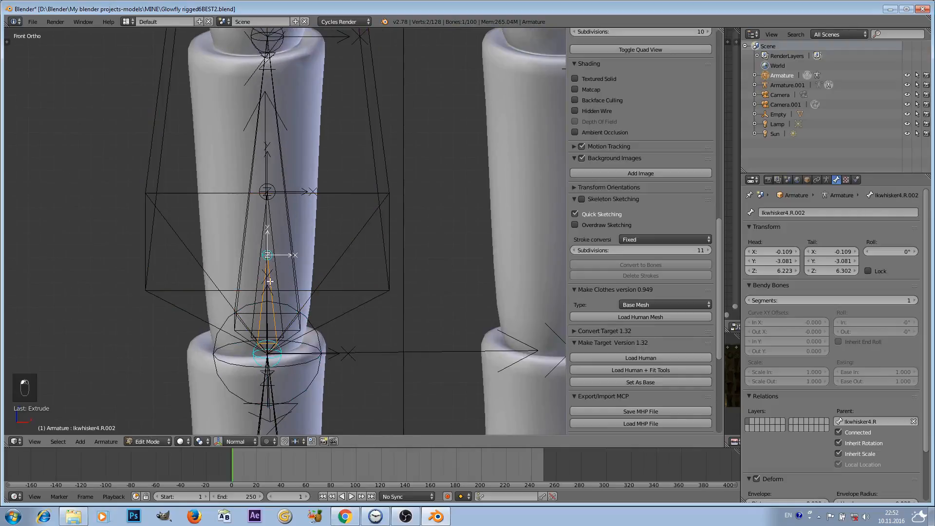
right_click(272, 219, "shift")
scroll(281, 205, "down", 3)
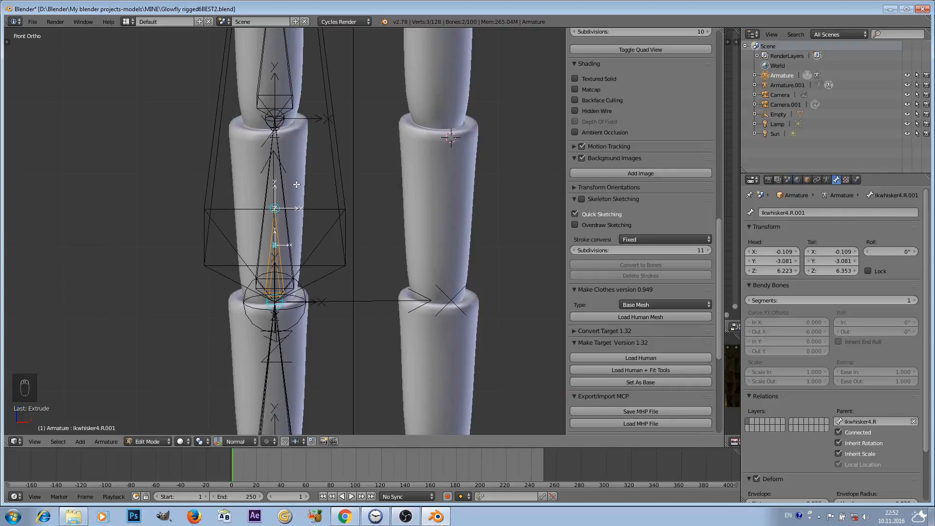
scroll(298, 188, "down", 4)
scroll(318, 204, "up", 4)
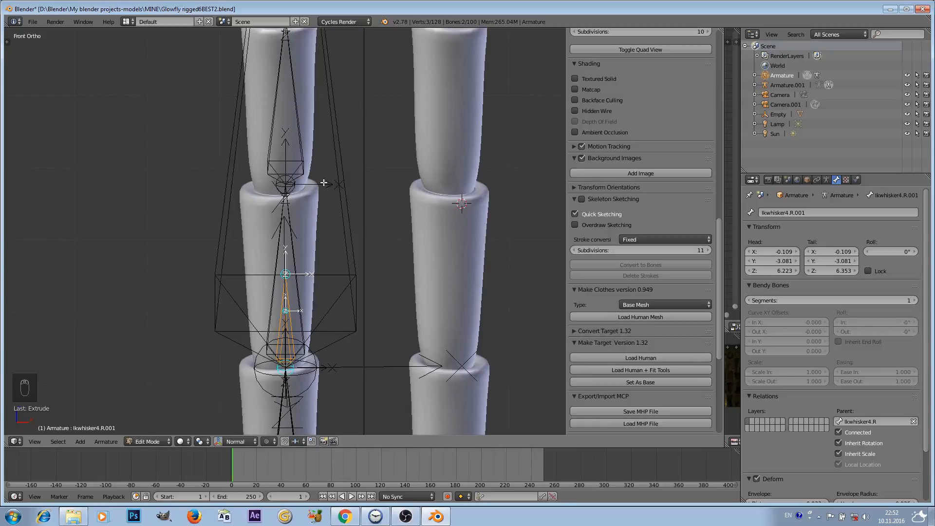
middle_click_drag(329, 285, 313, 200, "shift")
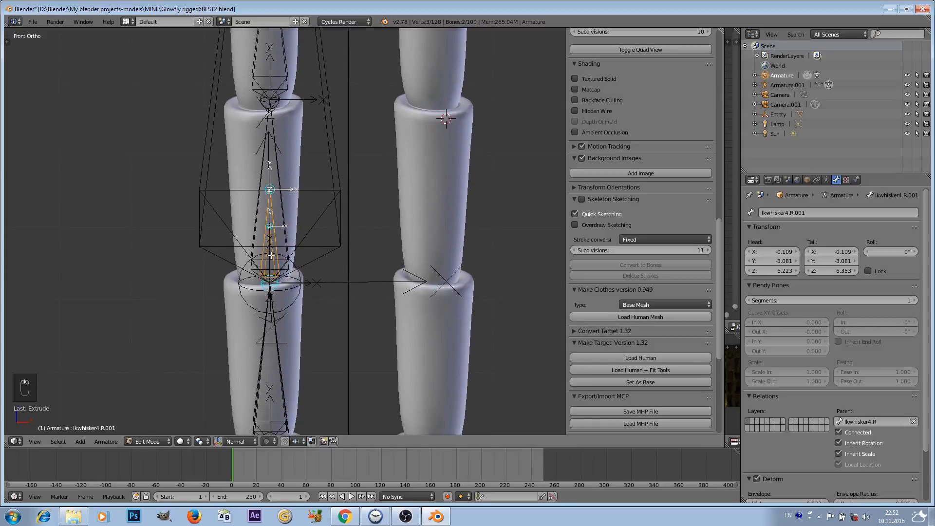
- Clear the parent of both short bones at the tip of Ikwhisker4.R, first the shorter one, then the longer one
left_click(275, 239)
scroll(265, 257, "up", 4)
key("alt+p")
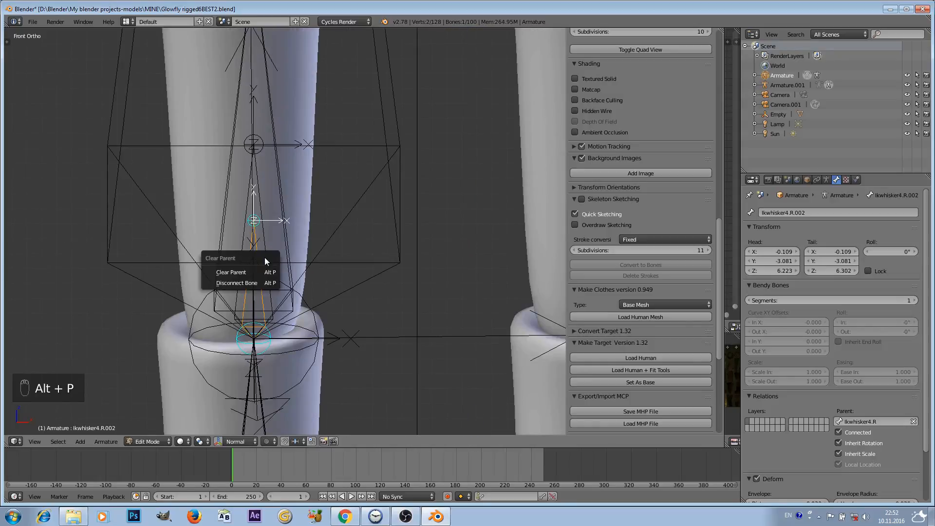
left_click(261, 271)
right_click(264, 244)
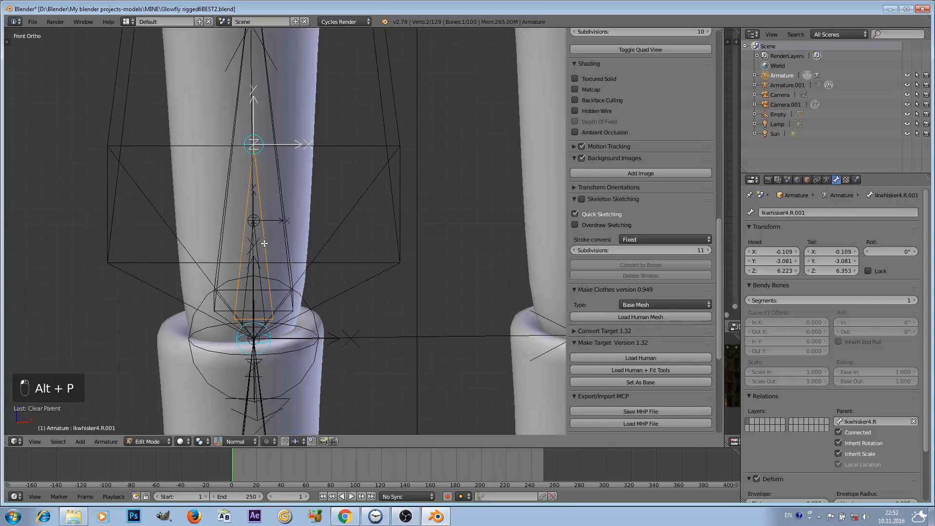
key("alt+p")
left_click(255, 258)
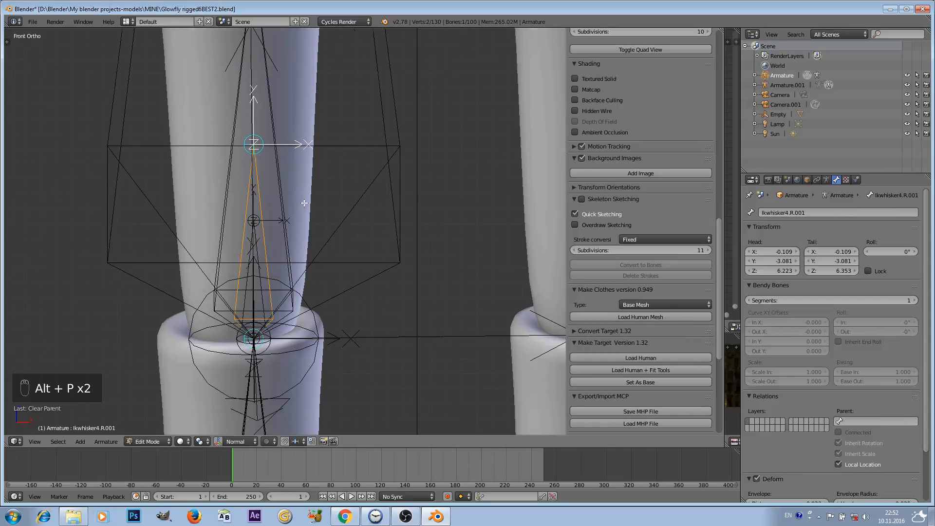
- Examine the whisker's next large-bone joint, above the two unparented short bones
scroll(305, 202, "down", 3)
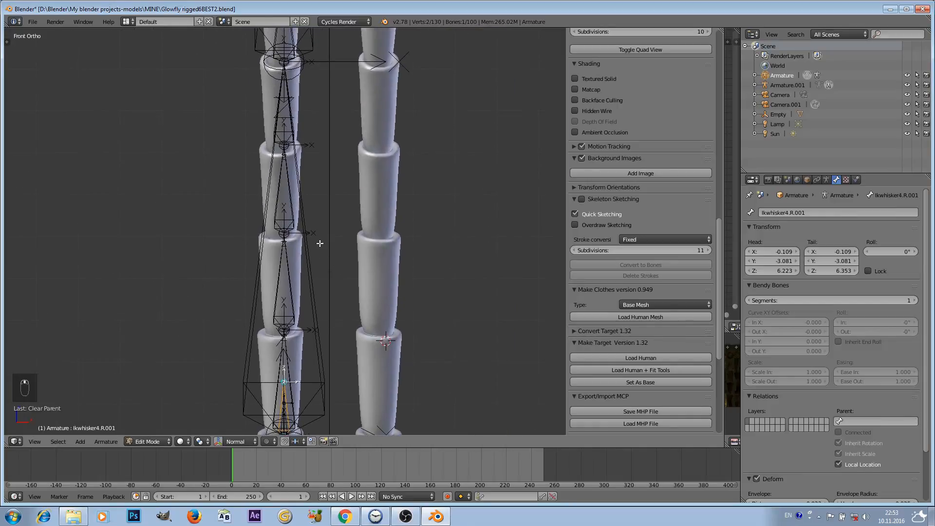
scroll(319, 243, "down", 3)
scroll(319, 243, "up", 2)
middle_click_drag(324, 258, 308, 134, "shift")
scroll(312, 146, "up", 3)
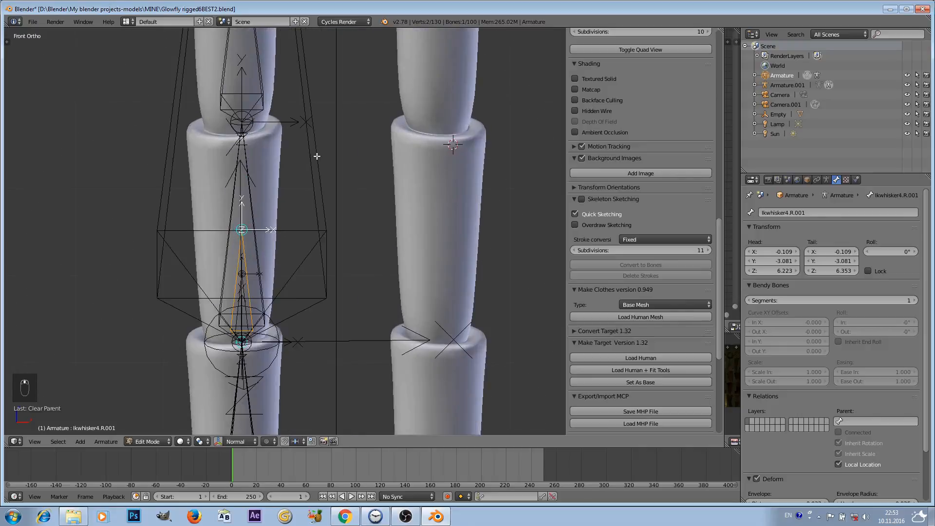
scroll(315, 153, "down", 7)
scroll(320, 316, "up", 2)
scroll(322, 347, "up", 5)
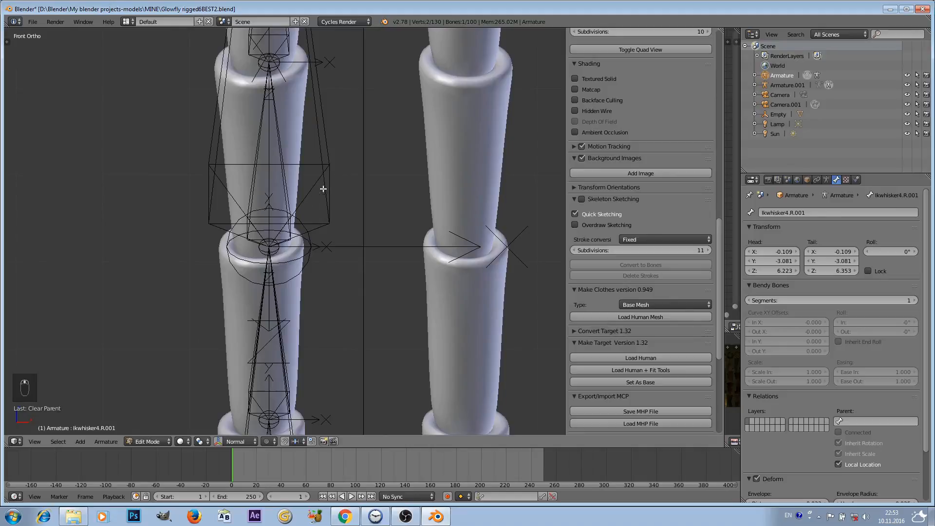
- Extrude a new bone about 0.13 units straight up from the tail joint of Ikwhisker8.R
right_click(299, 239)
right_click(268, 245)
scroll(283, 268, "up", 3)
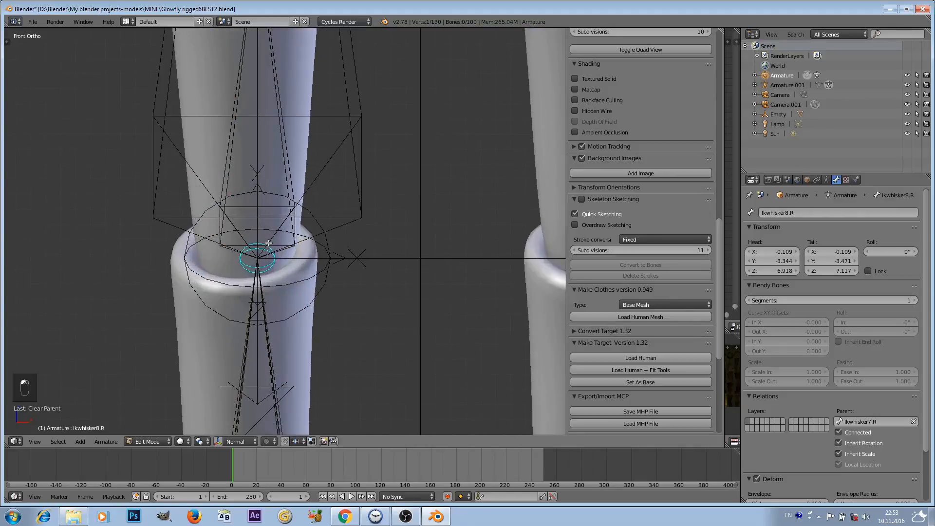
key("e")
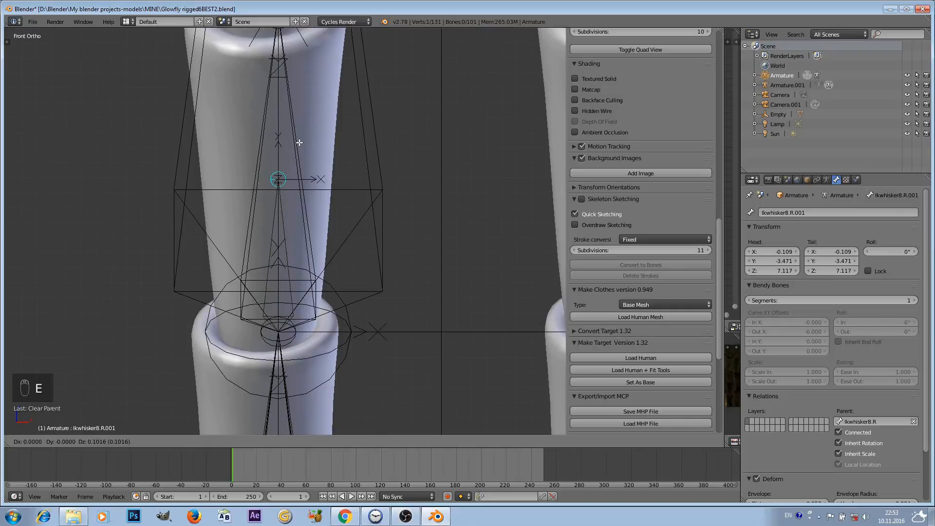
left_click(297, 104)
scroll(302, 107, "down", 4)
scroll(312, 117, "up", 2)
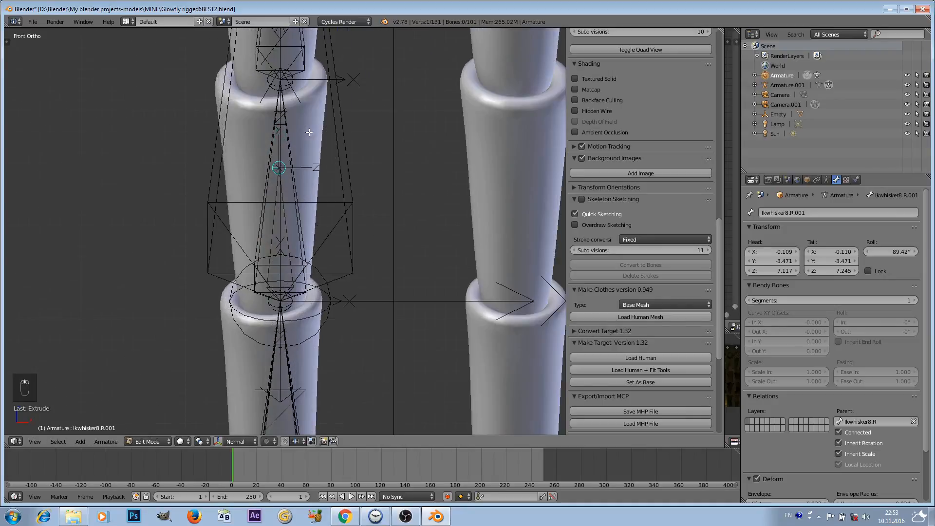
- Recalculate the roll of the new bone above Ikwhisker8.R, with Ikwhisker9.R as the active bone
middle_click_drag(308, 139, 311, 185, "shift")
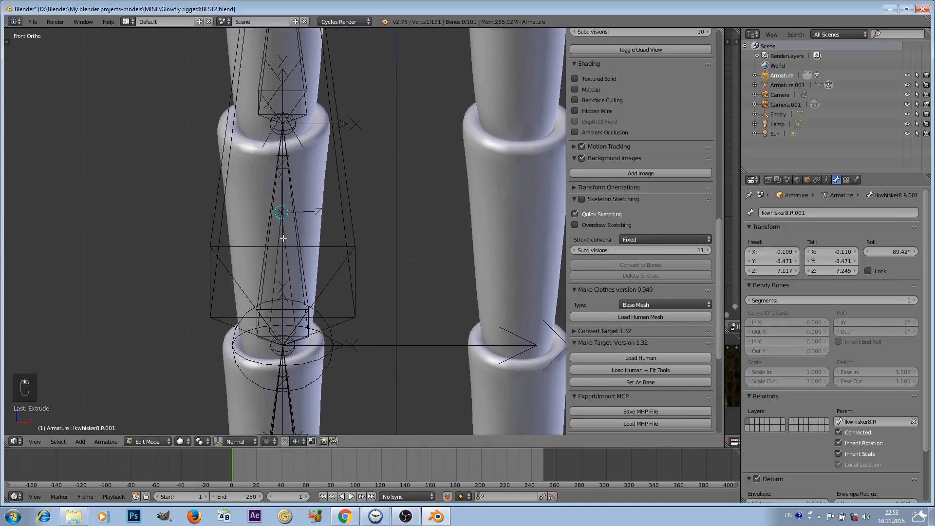
right_click(284, 239)
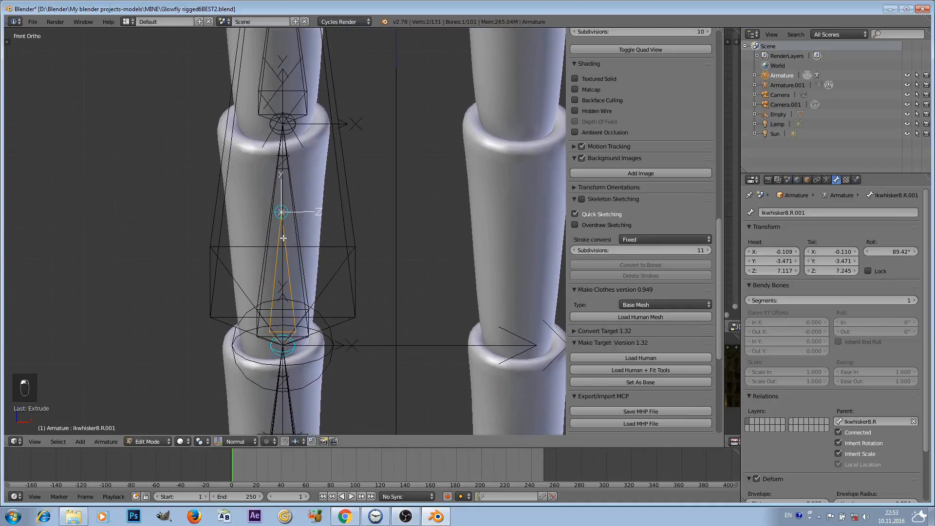
right_click(290, 189, "shift")
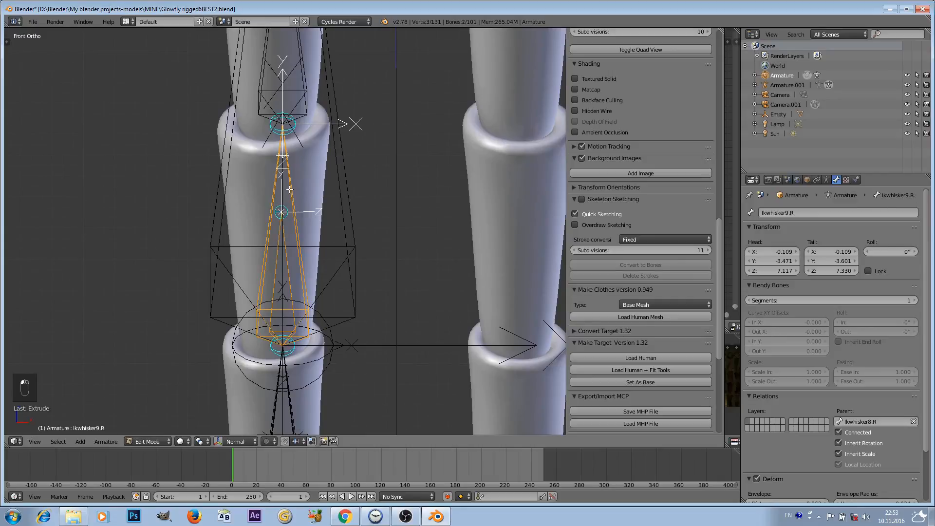
key("ctrl+n")
left_click(288, 190)
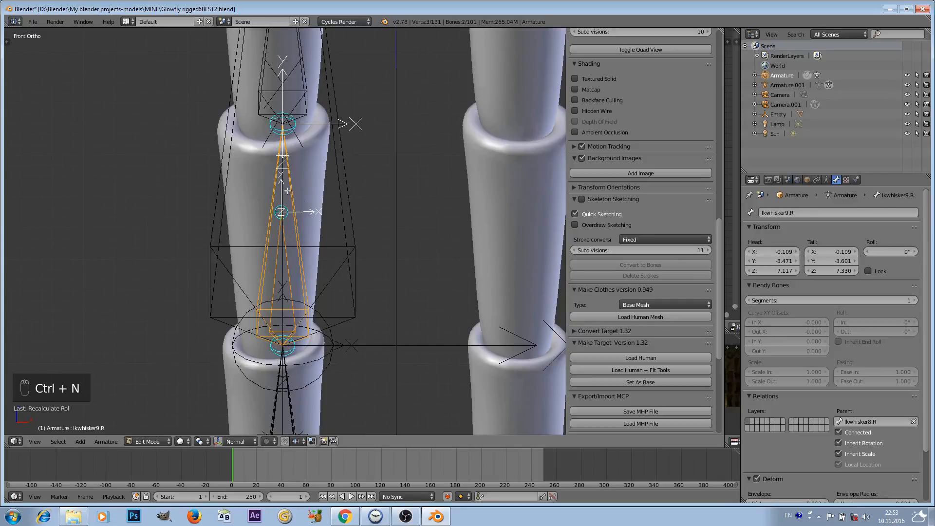
- Extrude a second, shorter bone about 0.064 units straight up from the tail joint of Ikwhisker8.R
right_click(282, 345)
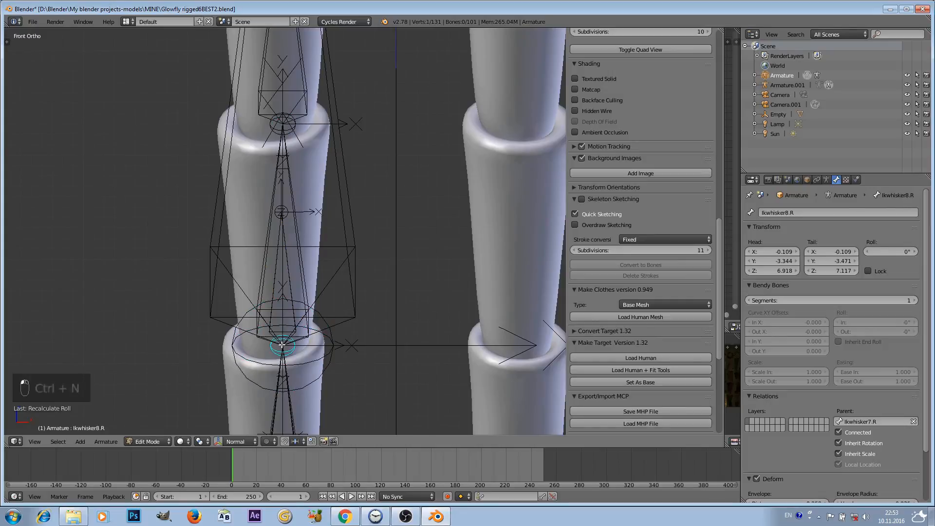
key("e")
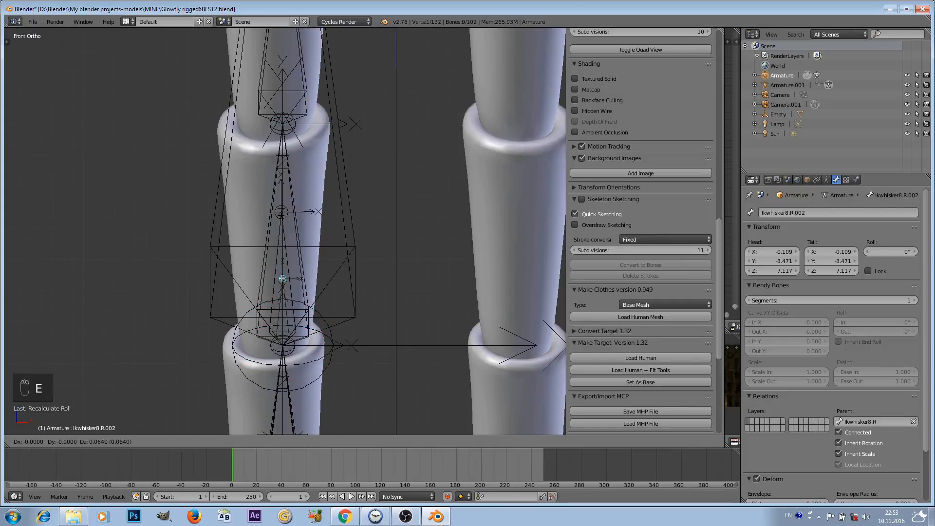
left_click(296, 273)
scroll(296, 273, "down", 2)
scroll(295, 274, "up", 1)
- Clear the parent of both bones extruded from Ikwhisker8.R, Ikwhisker8.R.002 and Ikwhisker8.R.001
middle_click_drag(296, 274, 297, 223, "shift")
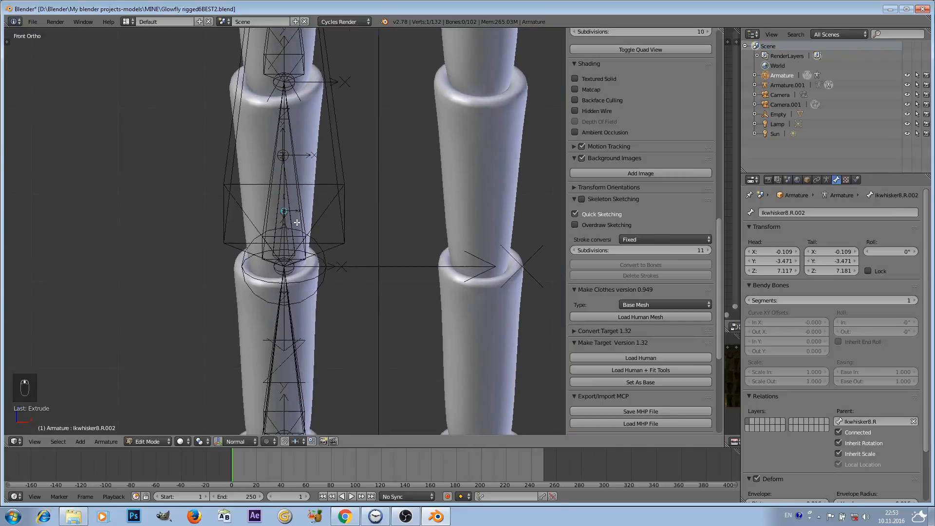
right_click(287, 236)
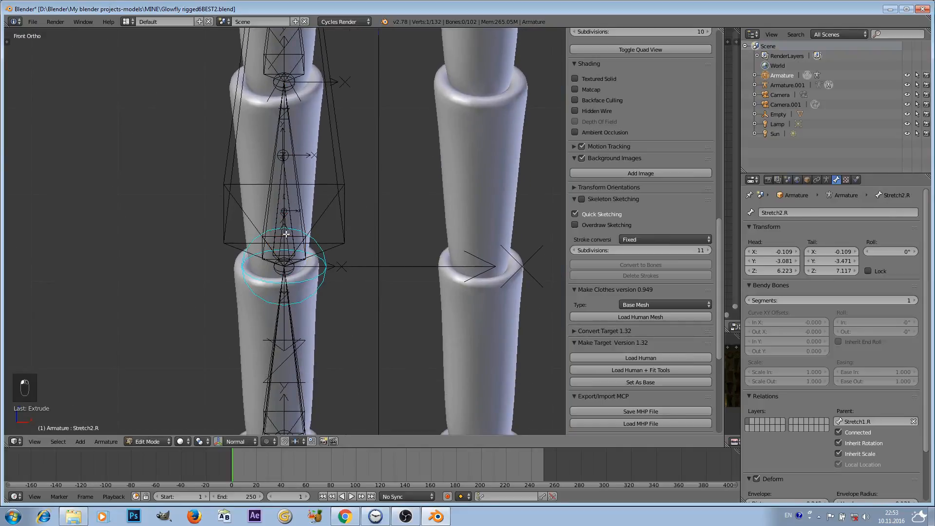
scroll(286, 233, "up", 2)
right_click(288, 250)
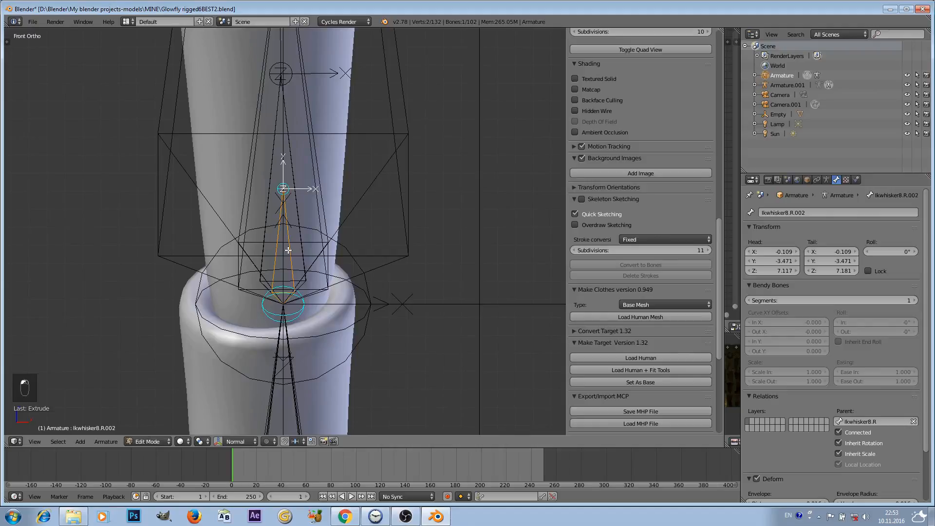
key("alt+p")
left_click(281, 259)
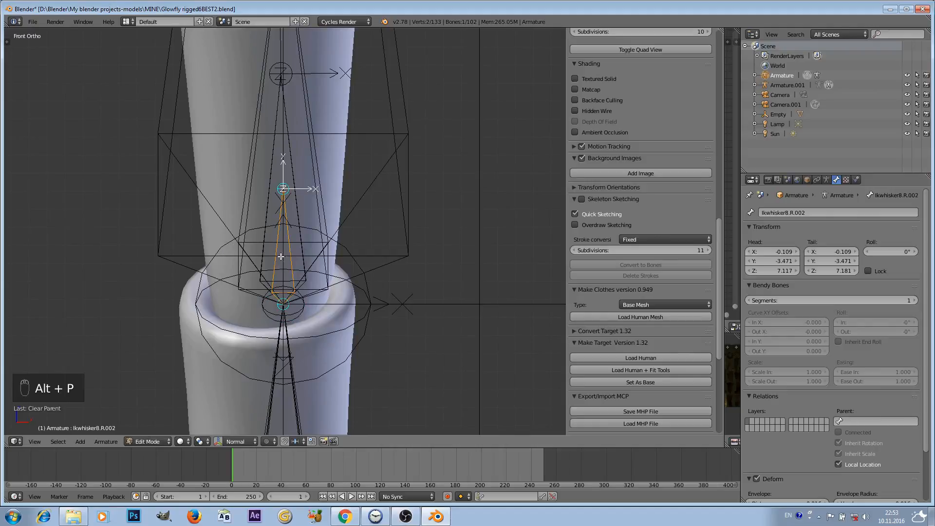
right_click(298, 202)
key("alt+p")
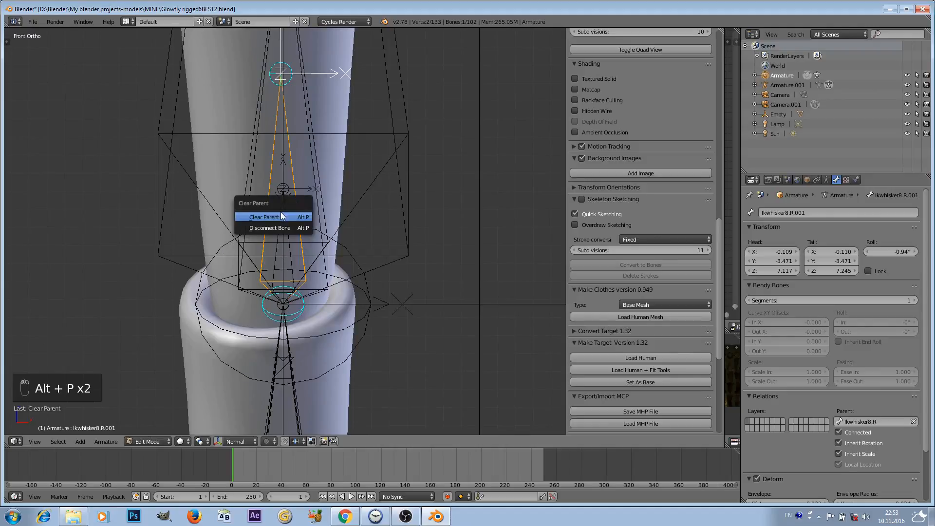
left_click(263, 217)
- Extrude a new bone about 0.097 units up from the tail joint of Ikwhisker11.R at the whisker tip
scroll(308, 167, "down", 6)
left_click_drag(308, 171, 311, 336, "shift")
middle_click_drag(310, 336, 292, 434, "shift")
scroll(306, 247, "up", 2)
left_click(225, 201)
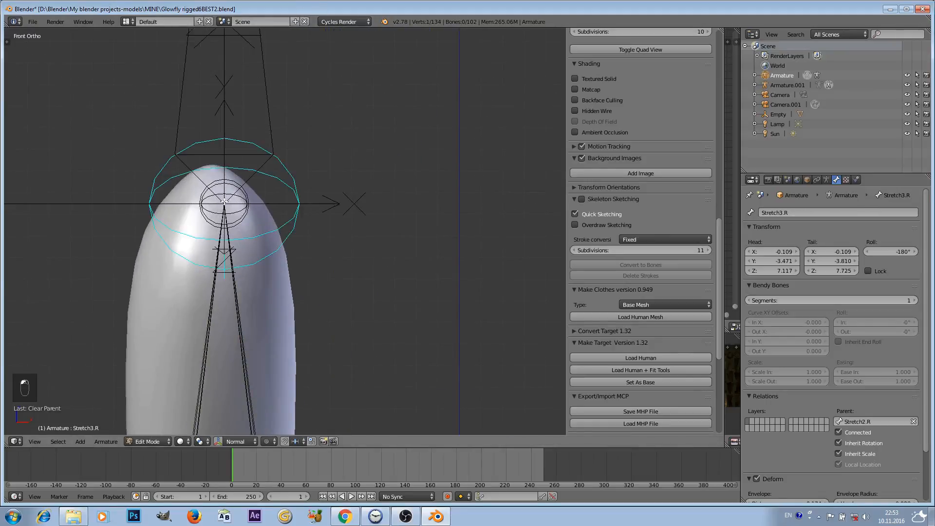
left_click(224, 202)
scroll(233, 199, "down", 4)
scroll(243, 194, "down", 1)
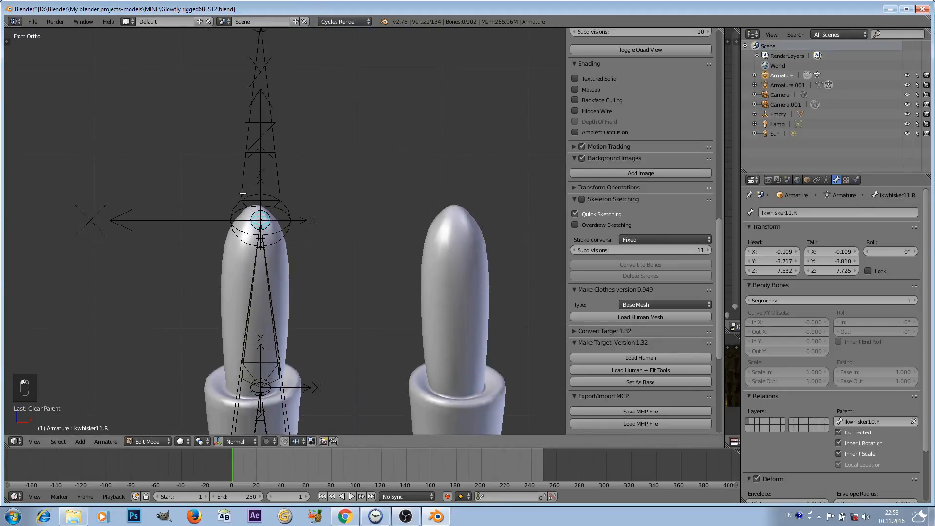
key("e")
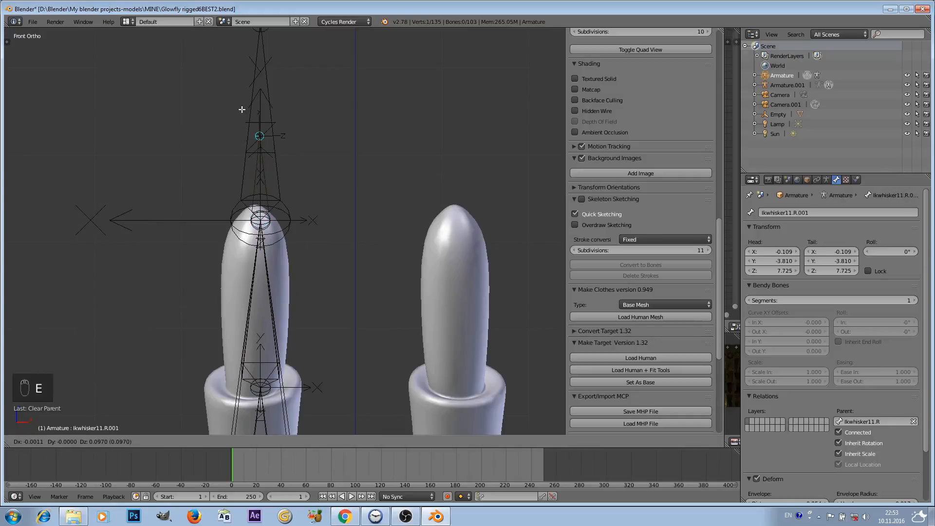
left_click(242, 109)
- Extrude a second, shorter bone about 0.047 units up from the same Ikwhisker11.R tail joint
scroll(307, 121, "down", 2)
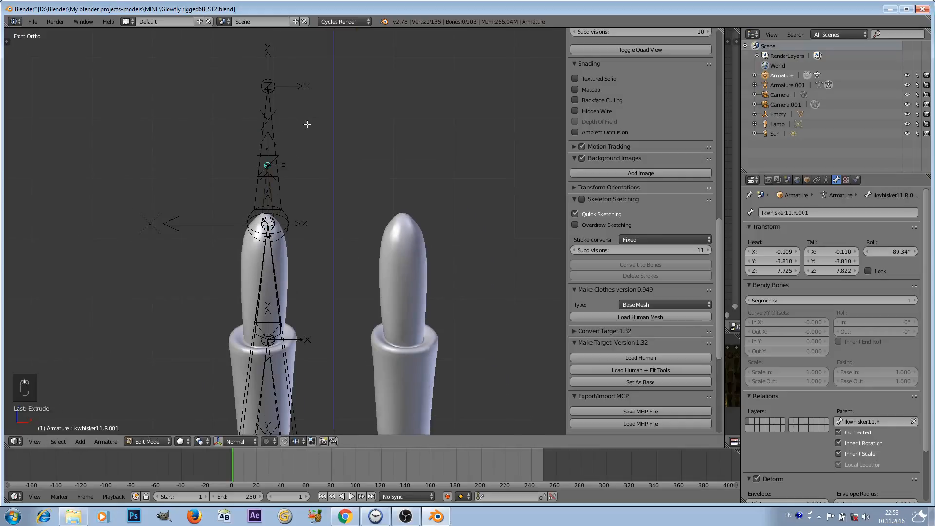
middle_click_drag(307, 125, 335, 132, "shift")
scroll(326, 125, "up", 5)
scroll(314, 160, "down", 2)
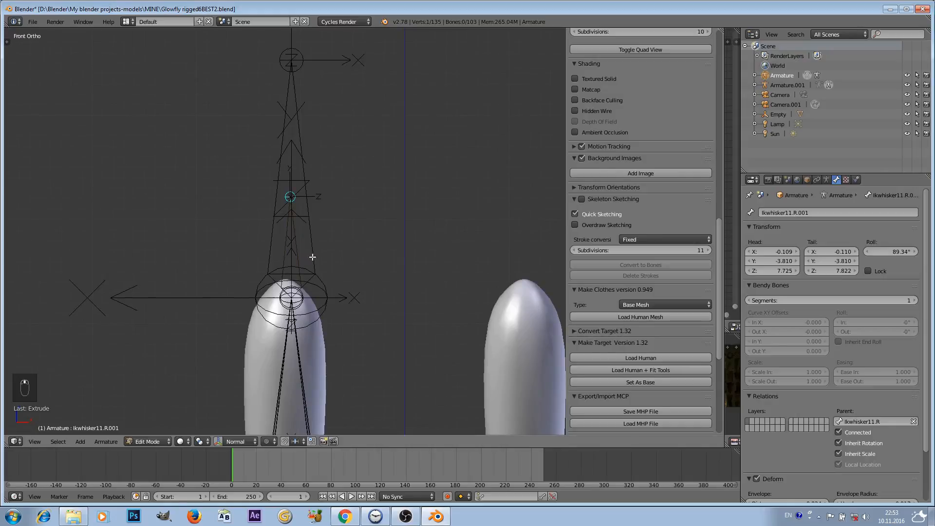
left_click(291, 296)
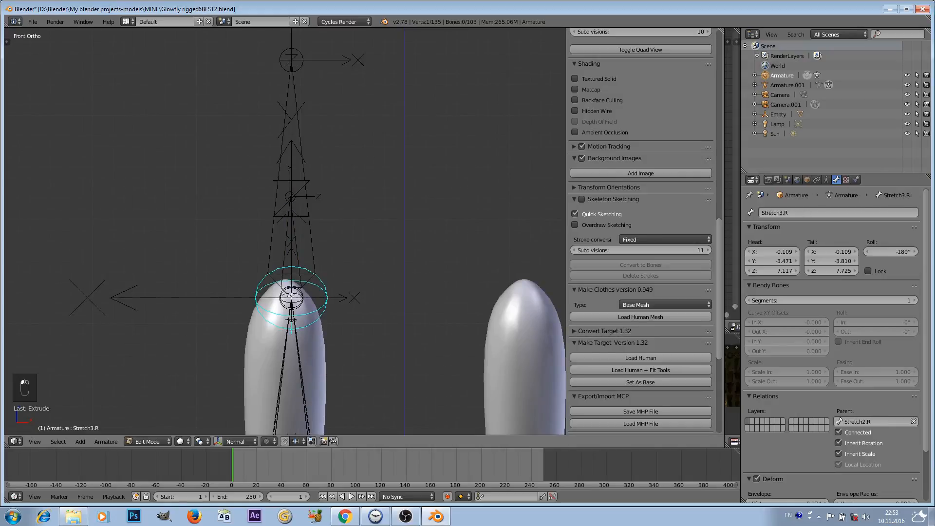
key("e")
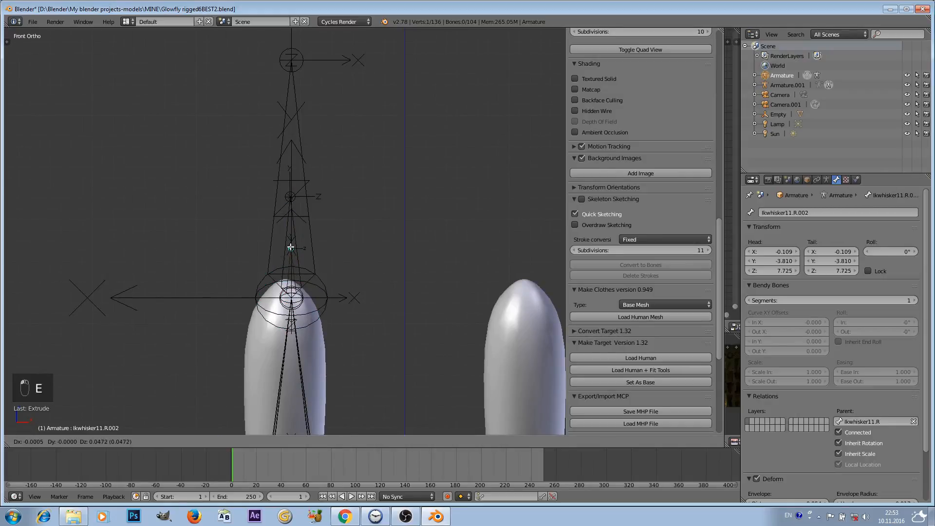
left_click(291, 247)
- Recalculate the roll of both new whisker-tip bones, with IKCONTROLLER.R as the active bone
scroll(295, 243, "up", 2)
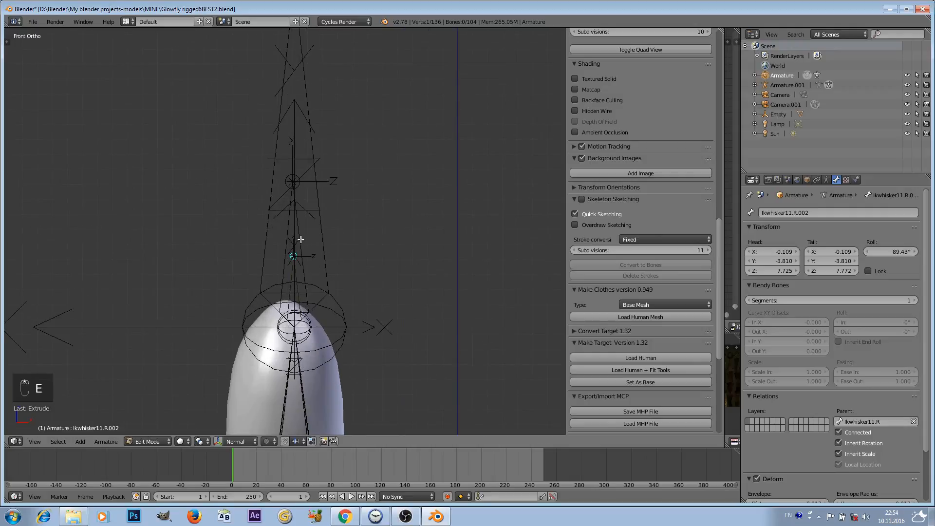
left_click(301, 239)
left_click(323, 230, "shift")
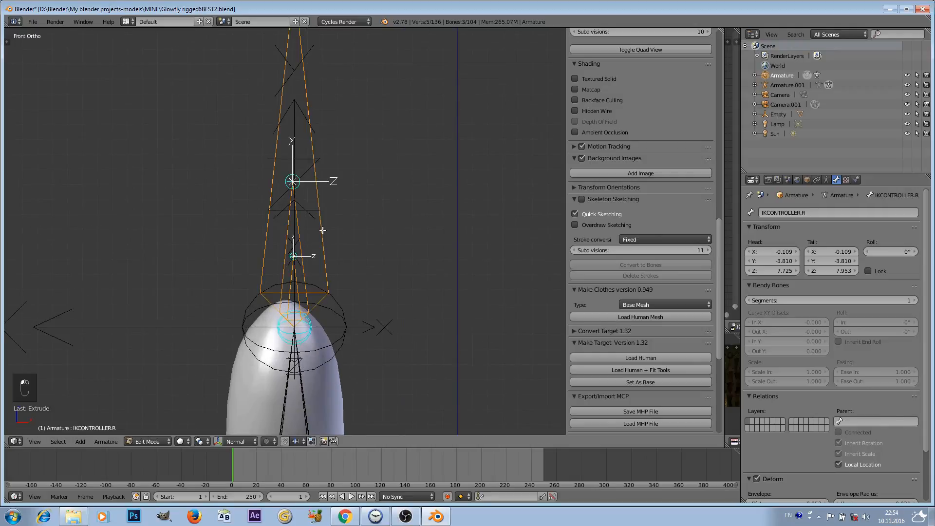
scroll(322, 229, "down", 4)
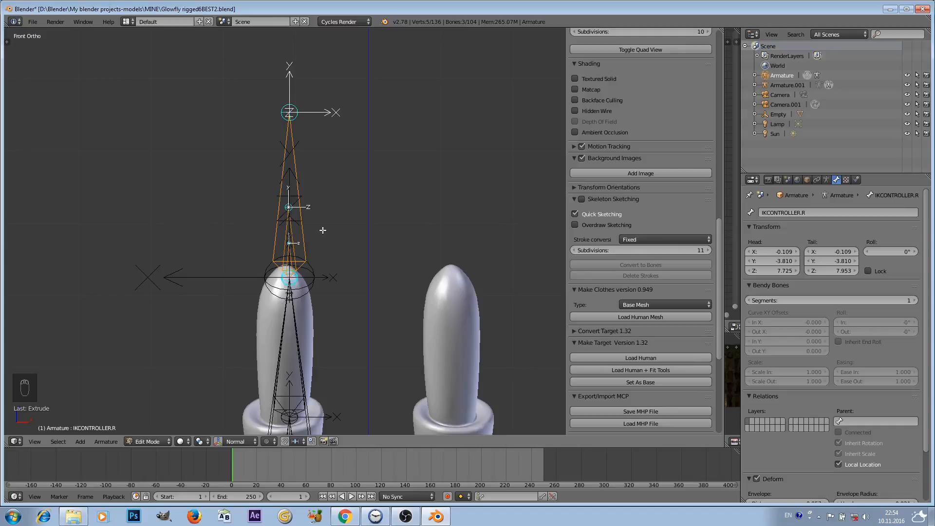
key("ctrl+n")
left_click(322, 230)
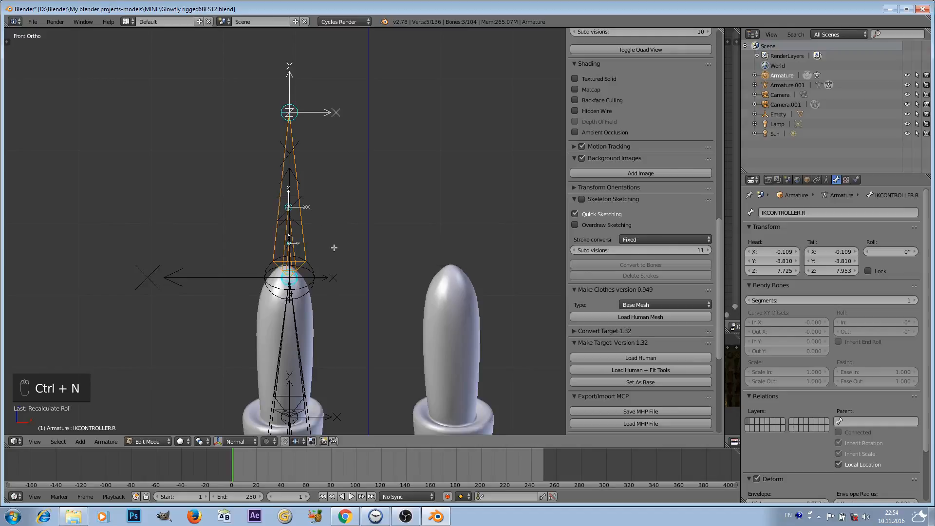
- Clear the parent of both bones extruded at the whisker tip, Ikwhisker11.R.001 and Ikwhisker11.R.002
scroll(334, 248, "up", 2)
middle_click_drag(335, 249, 328, 100, "shift")
scroll(328, 109, "down", 5)
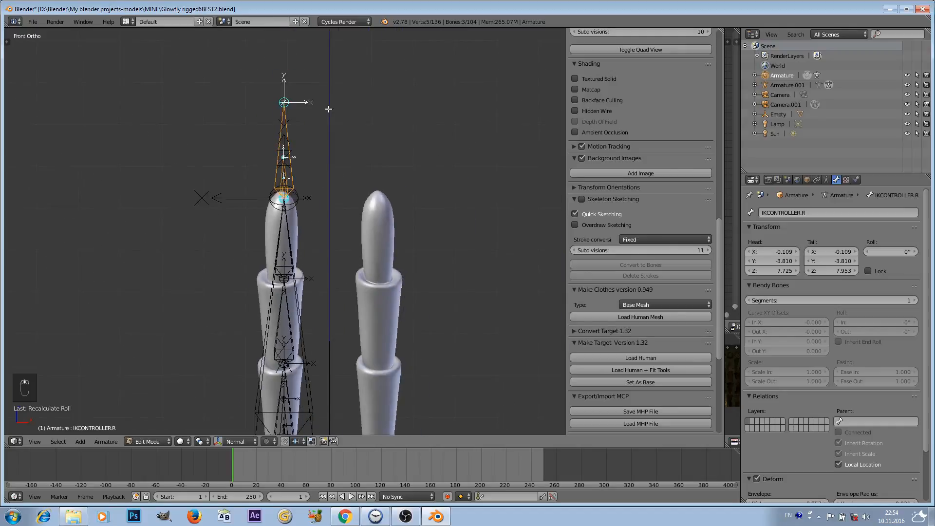
scroll(329, 108, "up", 3)
scroll(311, 112, "up", 1)
right_click(285, 183)
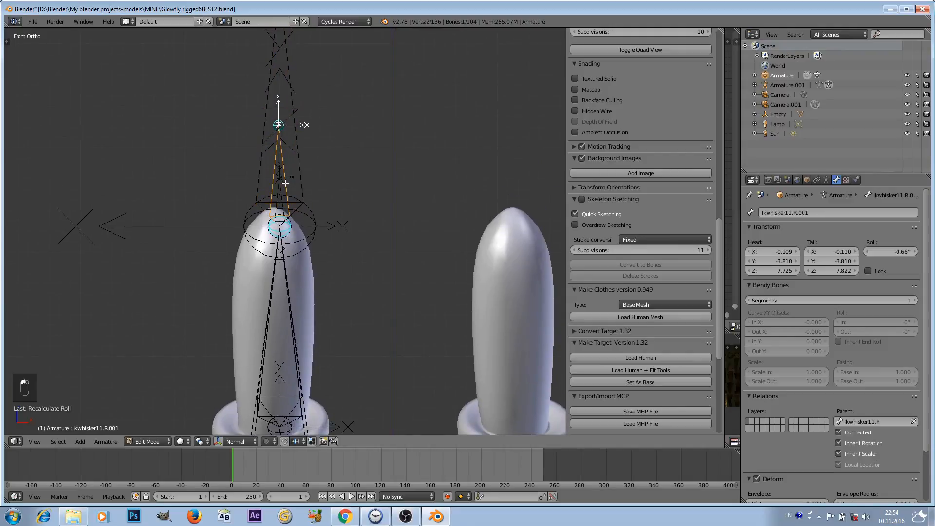
key("alt+p")
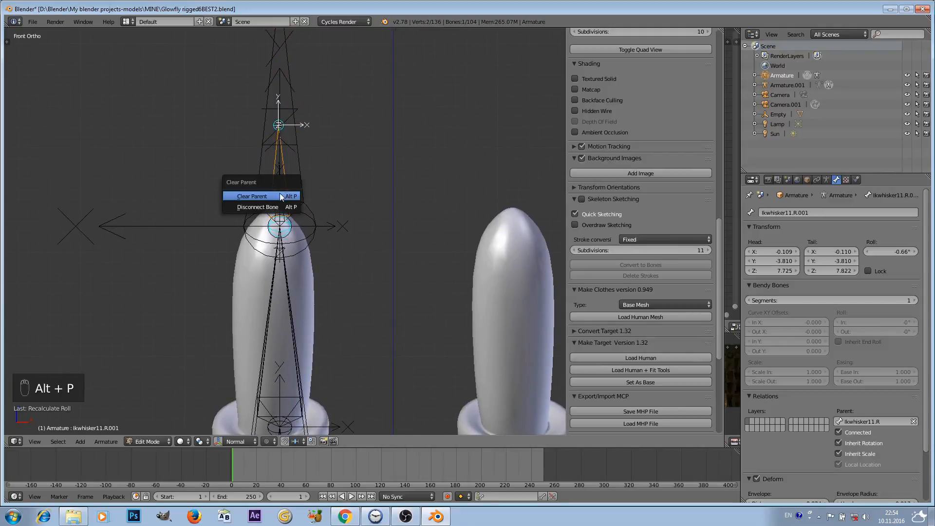
left_click(281, 196)
right_click(284, 203)
key("alt+p")
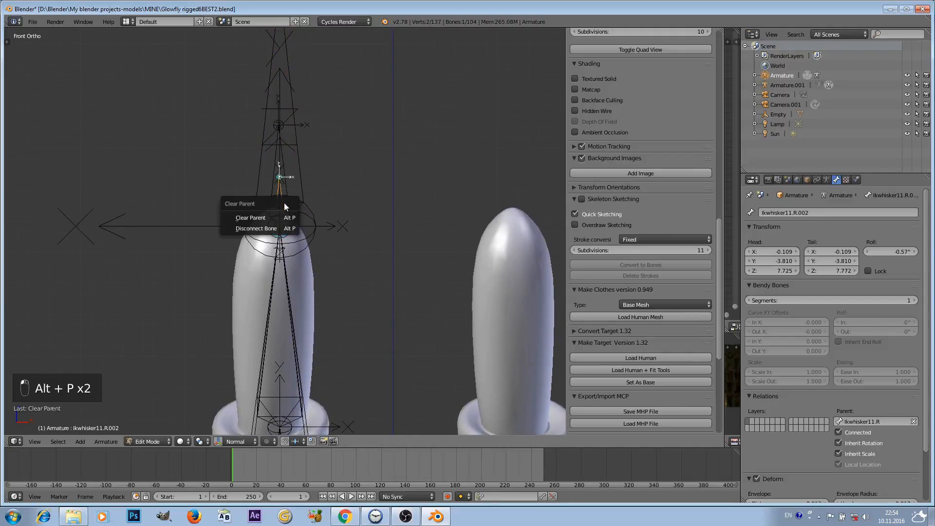
left_click(277, 217)
- Rename the longer control bone at the right whisker's tip, Ikwhisker11.R.001, as Tweak.R
scroll(312, 301, "down", 3)
middle_click_drag(312, 302, 317, 253, "shift")
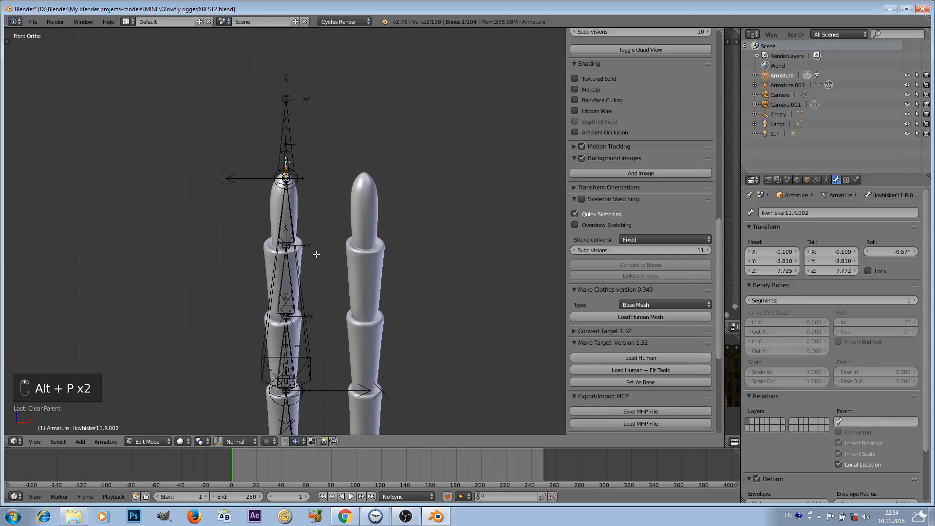
scroll(325, 211, "up", 3)
middle_click_drag(313, 140, 318, 248, "shift")
scroll(296, 211, "up", 1)
scroll(296, 211, "up", 3)
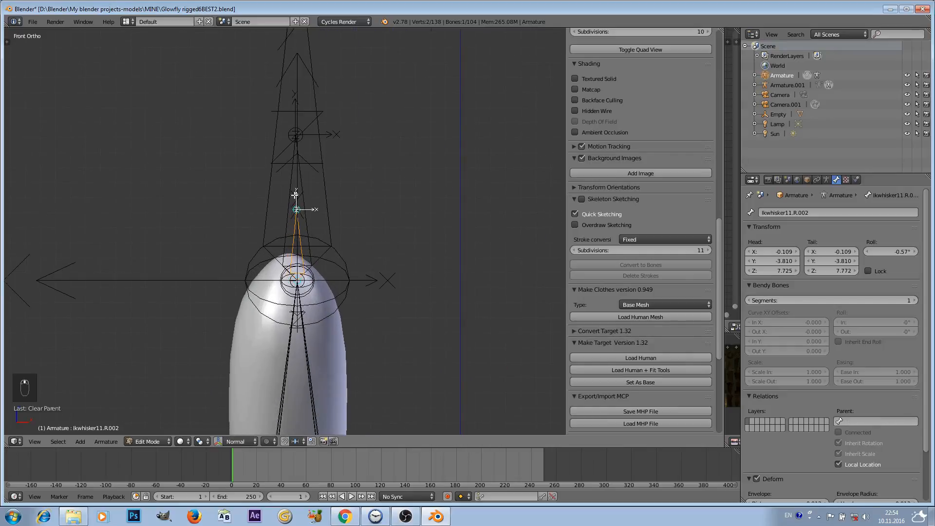
right_click(295, 196)
left_click(800, 213)
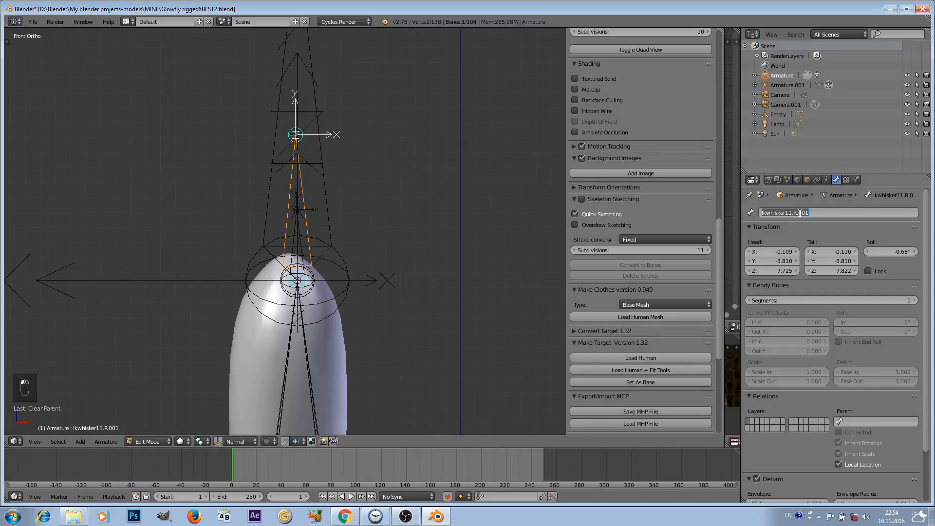
key("BackSpace")
type("tWE")
key("BackSpace")
key("BackSpace")
key("BackSpace")
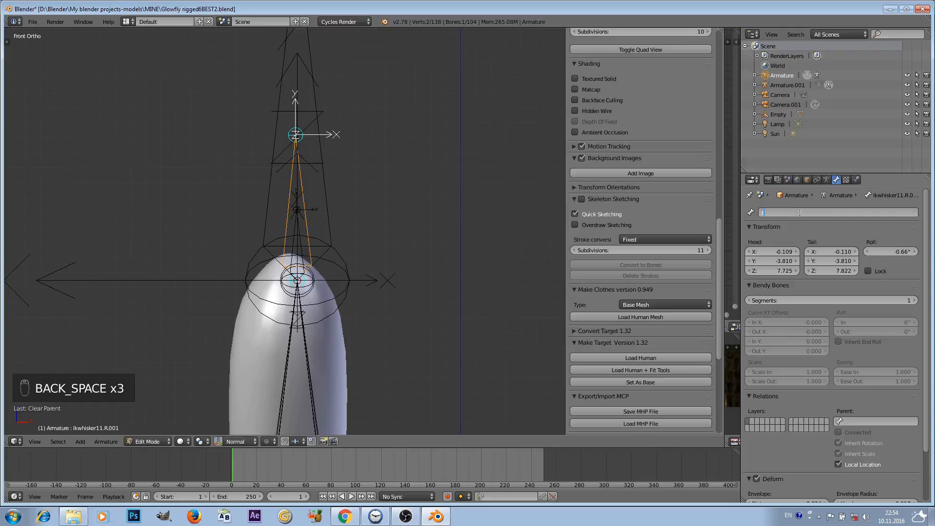
key("BackSpace")
type("Twea")
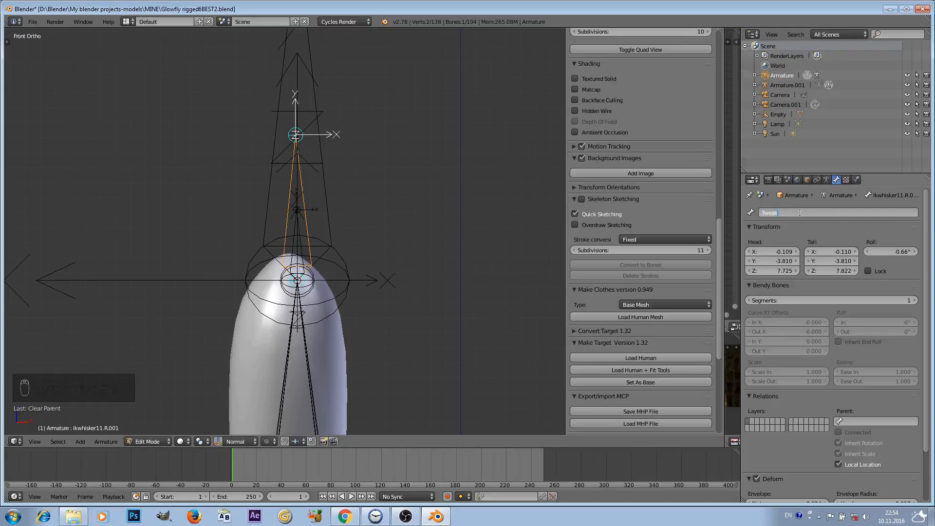
type("k.R")
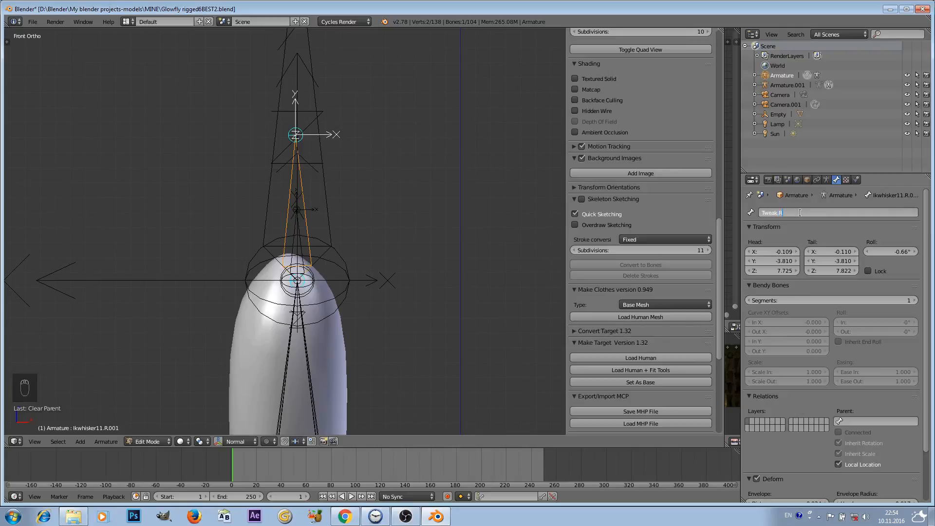
key("Return")
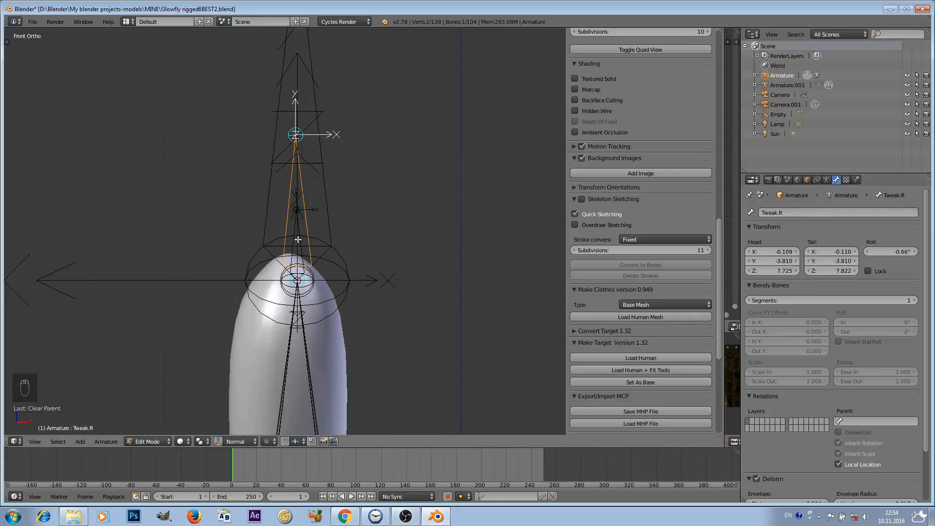
- Rename the shorter control bone at the whisker tip, Ikwhisker11.R.002, as Still.R
right_click(298, 236)
right_click(297, 209)
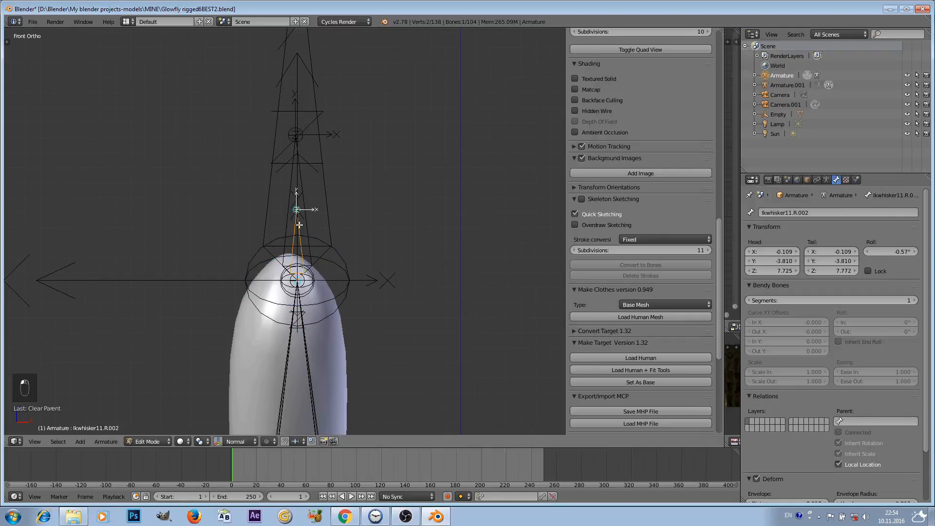
left_click(799, 213)
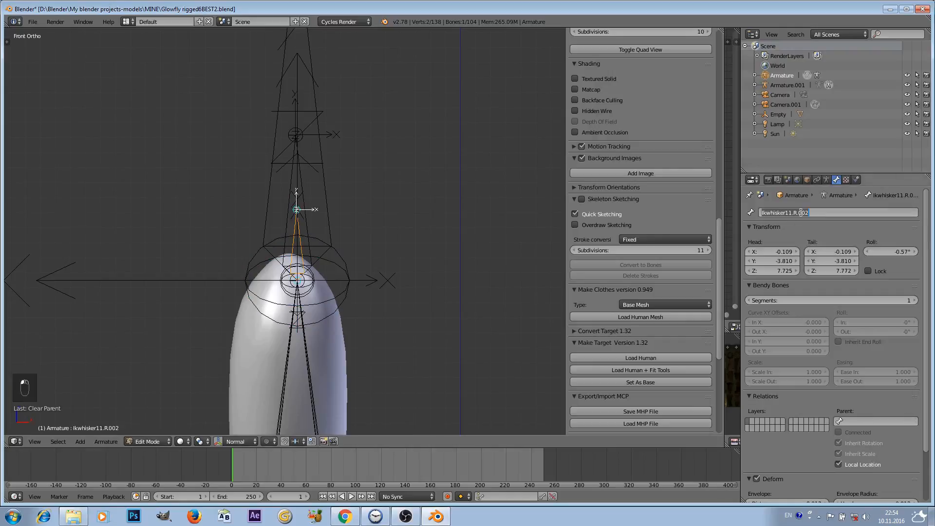
key("BackSpace")
type("sT")
key("BackSpace")
key("BackSpace")
type("Sti")
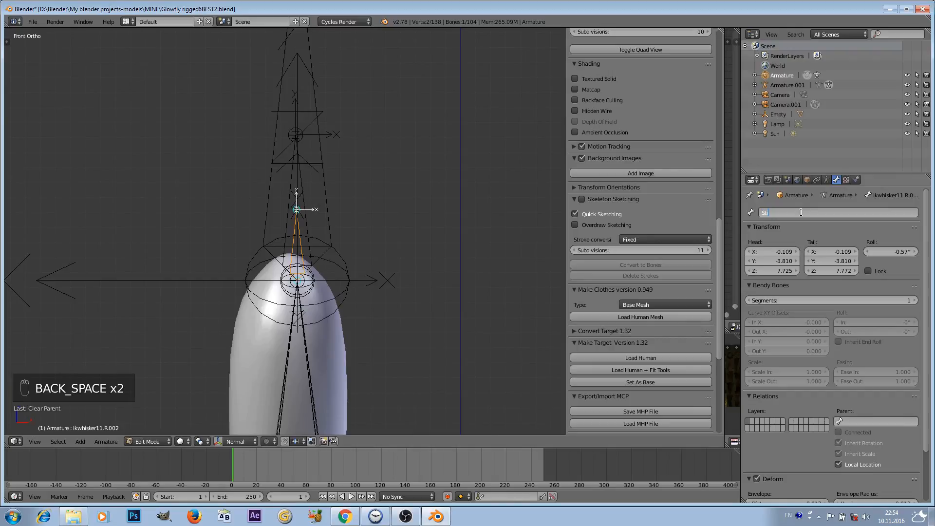
type("ll.R")
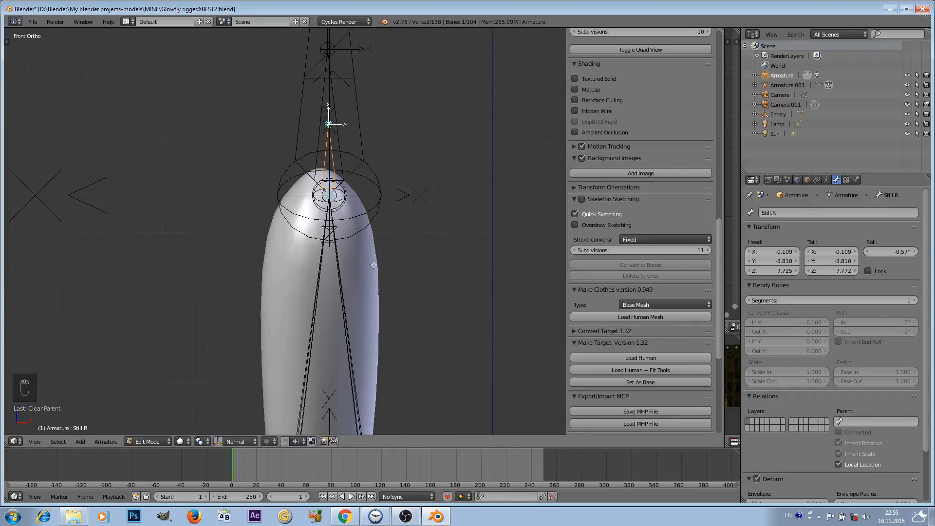
- Rename the shorter control bone at the upper whisker joint, Ikwhisker8.R.002, as Still2.R
middle_click_drag(378, 282, 378, 59, "shift")
scroll(374, 139, "down", 5)
middle_click_drag(355, 218, 393, 316, "shift")
scroll(388, 140, "up", 7)
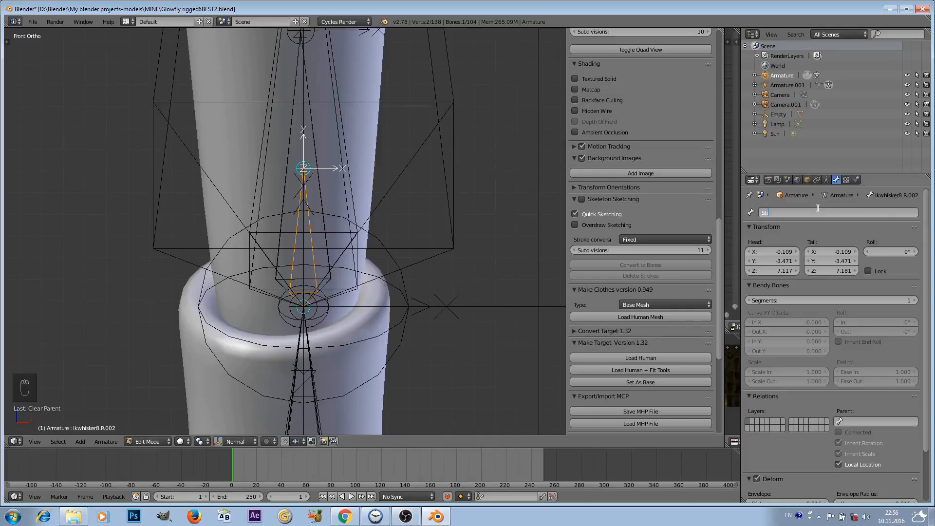
type("ll2.R")
key("Return")
- Rename the longer control bone at the same upper joint, Ikwhisker8.R.001, as Tweak2.R
right_click(322, 184)
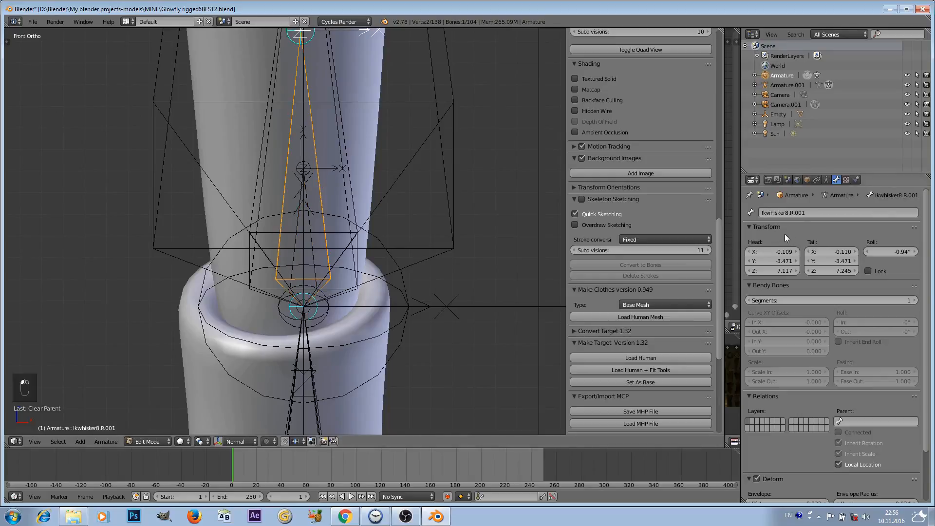
left_click(801, 213)
key("BackSpace")
type("tWEAK")
key("BackSpace")
key("BackSpace")
type("Tweak2.R")
key("Return")
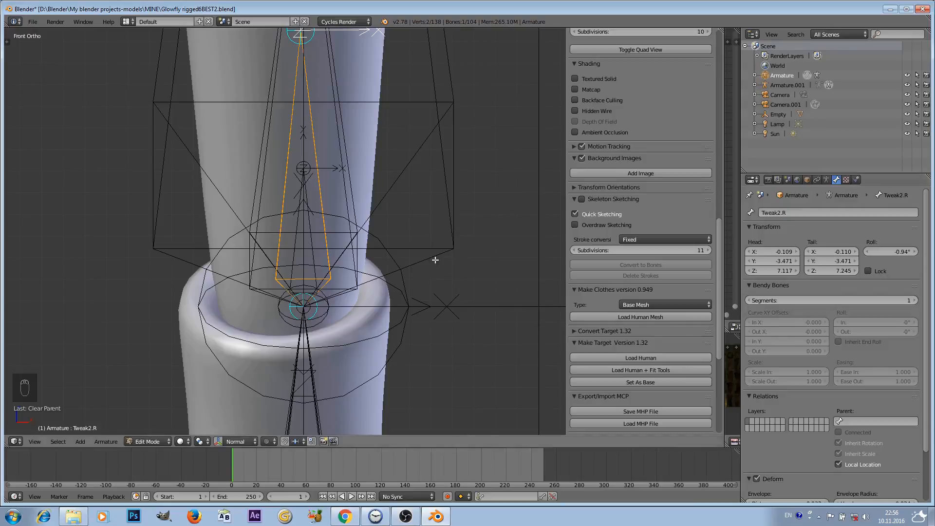
- Rename the longer control bone at the lower whisker joint, Tweak2.R.001, as Tweak3.R
scroll(413, 254, "down", 3)
scroll(414, 254, "down", 1)
middle_click_drag(389, 312, 425, 168, "shift")
scroll(397, 211, "up", 4)
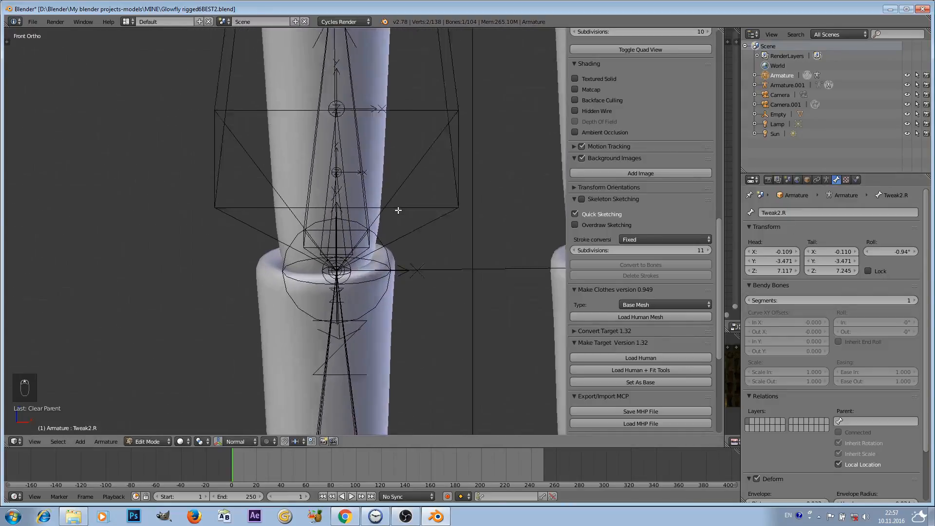
middle_click_drag(450, 251, 393, 272, "shift")
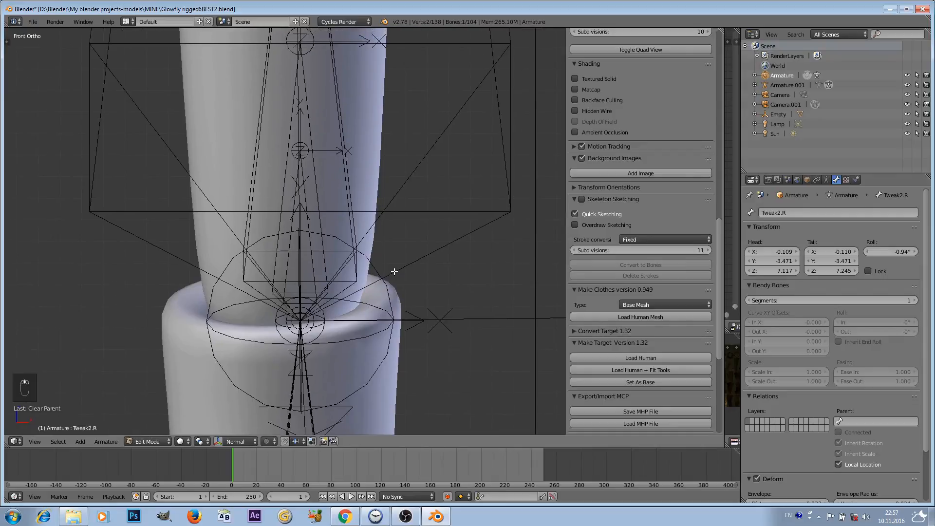
right_click(321, 226)
key("BackSpace")
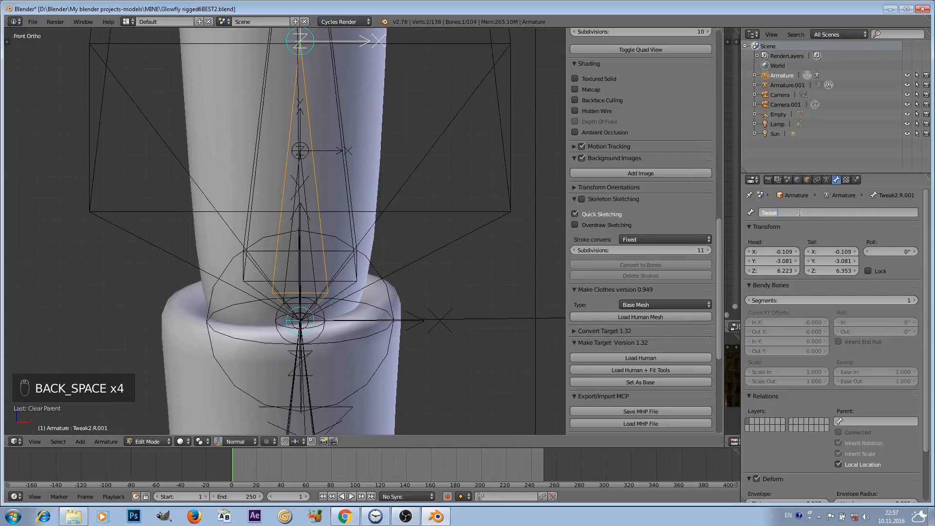
type("3.r")
key("BackSpace")
type("R")
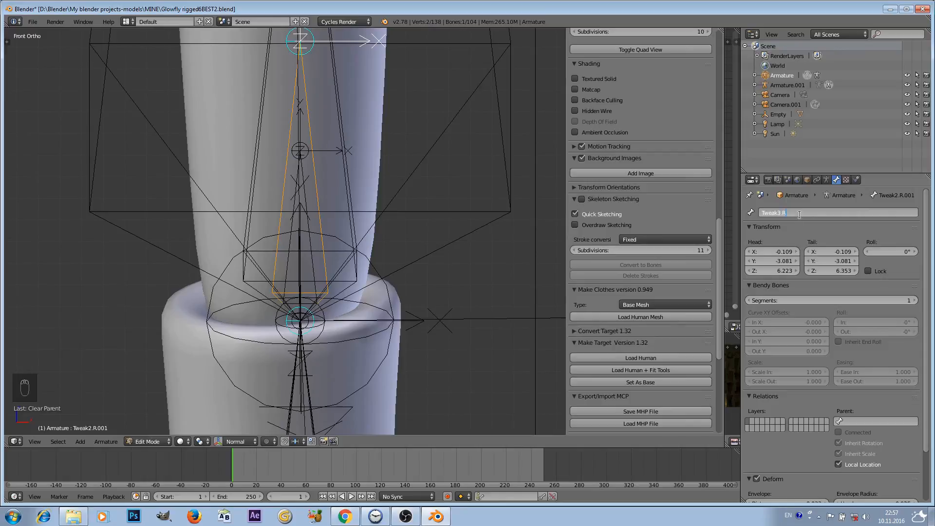
key("Return")
- Rename the shorter control bone at the lower whisker joint, Ikwhisker4.R.002, as Still3.R
right_click(311, 237)
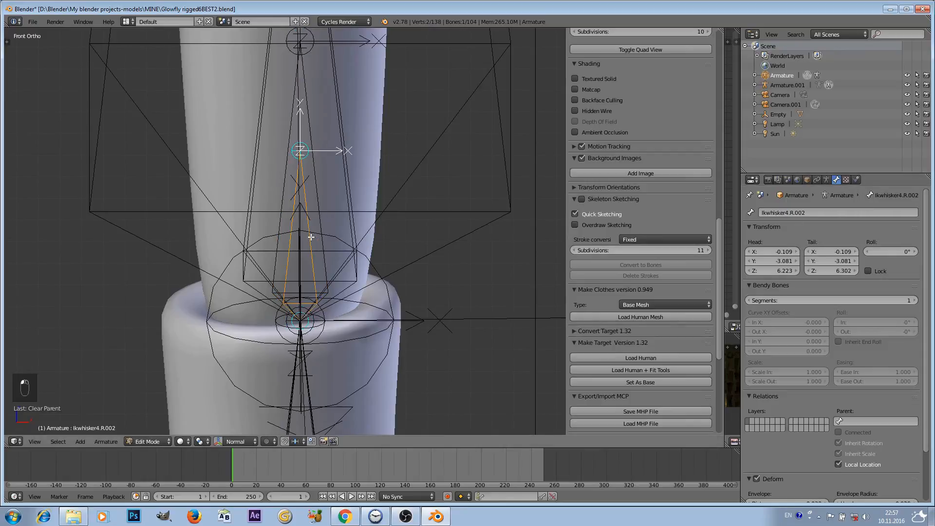
left_click(796, 214)
type("Still")
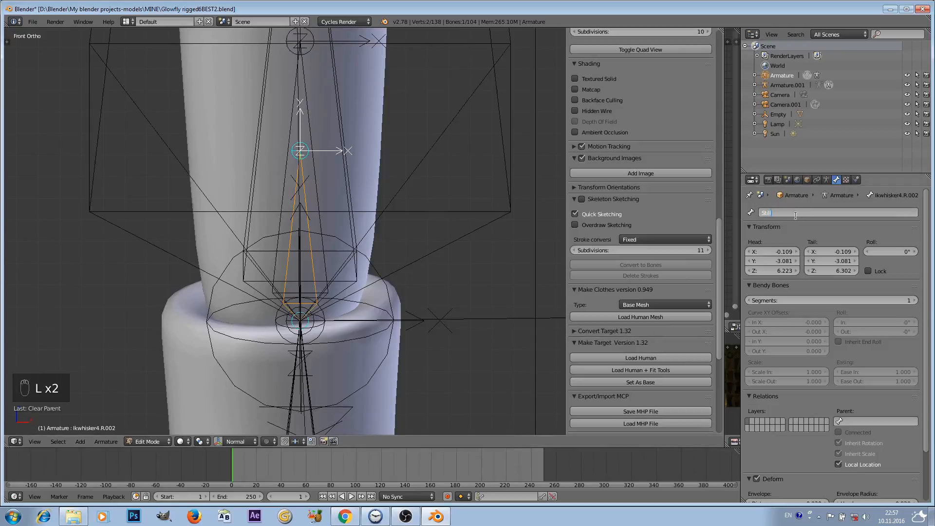
type("3.R")
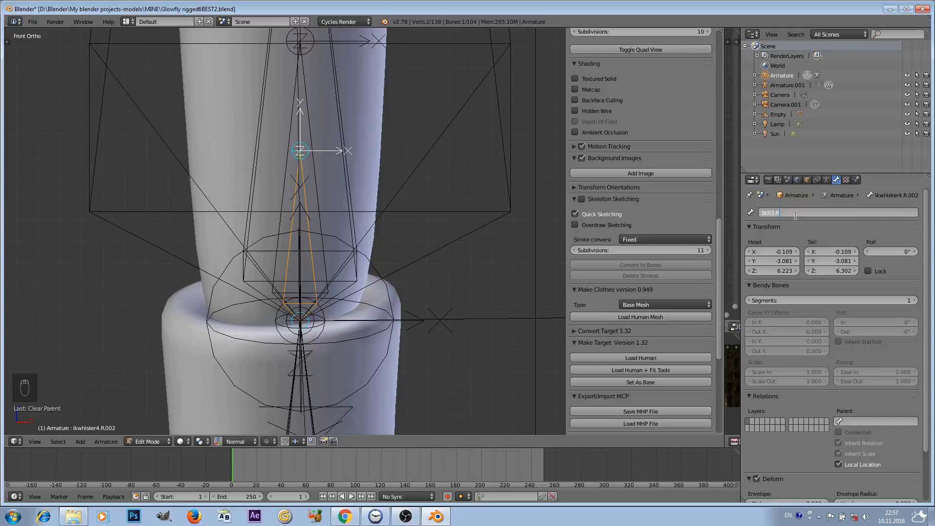
key("Return")
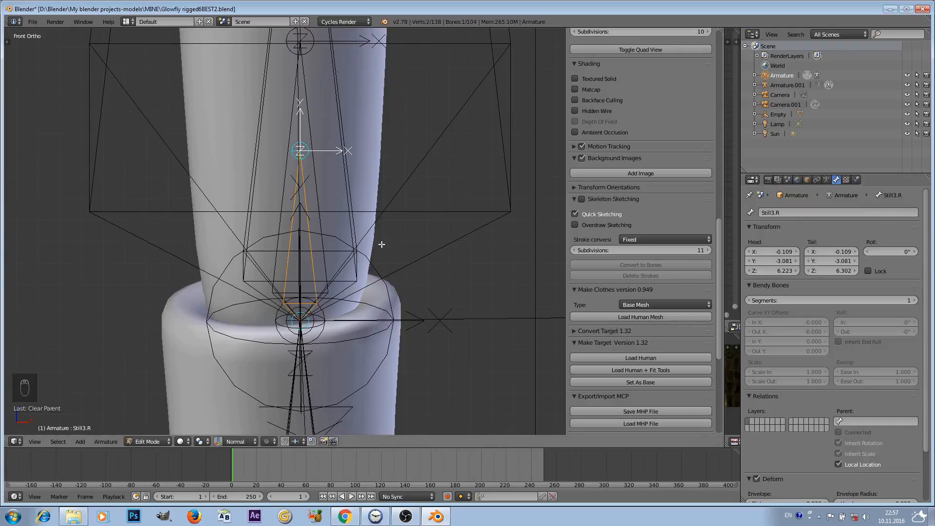
- Switch the armature from Edit Mode to Pose Mode
key("ctrl+Tab")
scroll(310, 337, "down", 5)
scroll(315, 367, "down", 2)
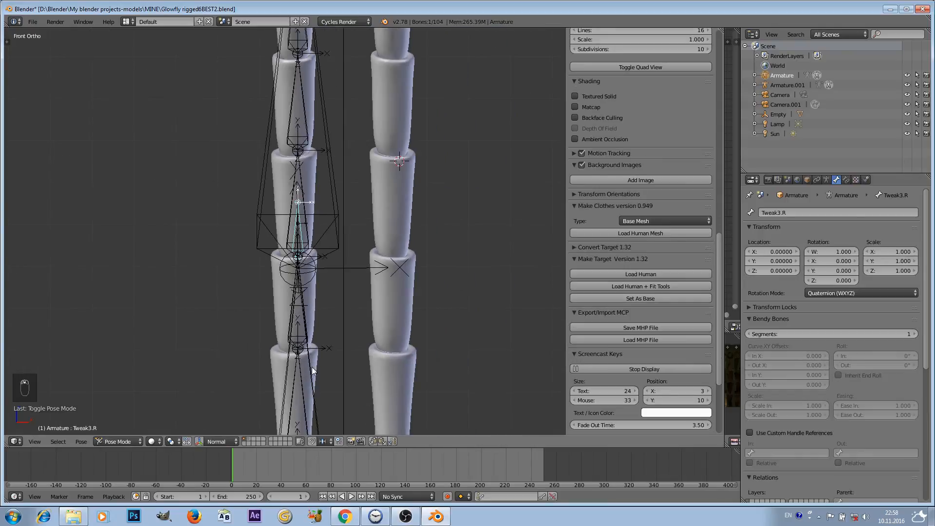
- Examine the Stretch, Tweak, Still and main whisker bones around the right whisker's joints by selecting them one after another
right_click(311, 378)
scroll(308, 275, "up", 3)
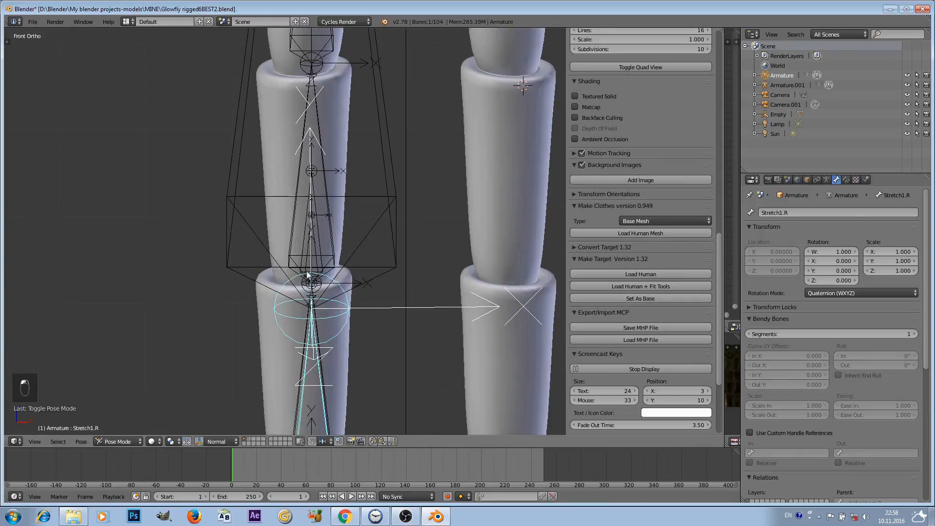
right_click(305, 240)
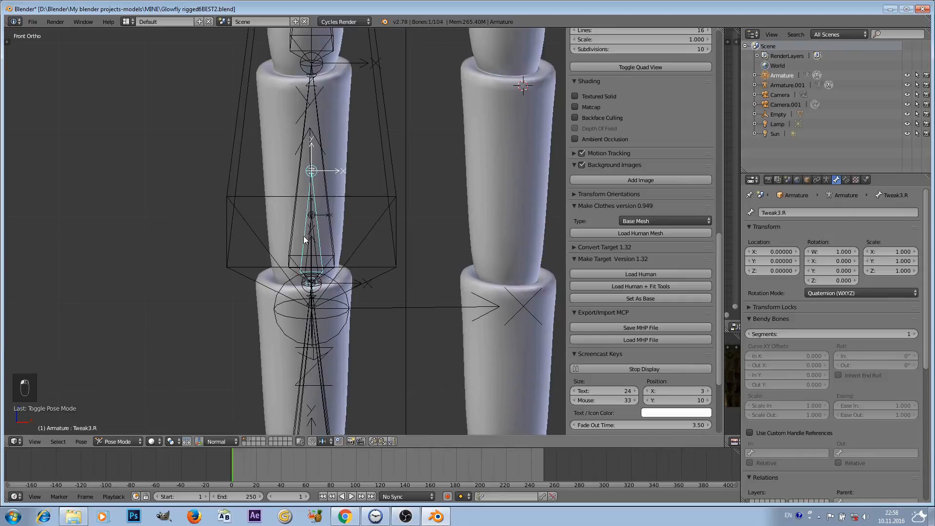
scroll(304, 240, "down", 8)
scroll(335, 250, "up", 3)
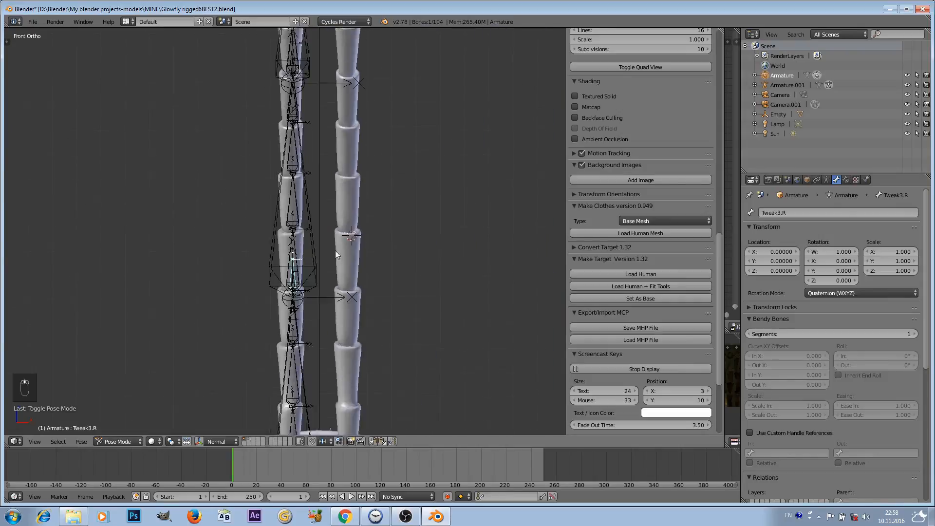
right_click(312, 301)
scroll(367, 213, "up", 7)
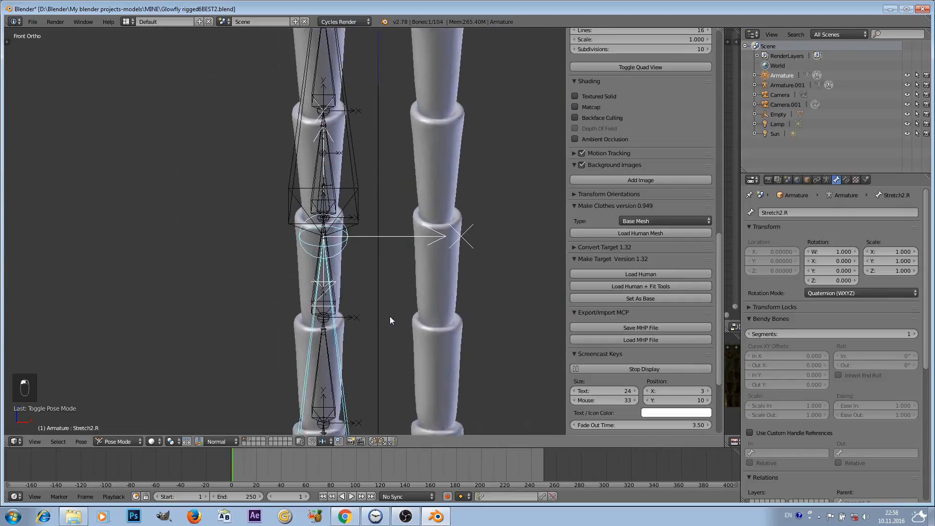
right_click(349, 177)
scroll(349, 174, "down", 3)
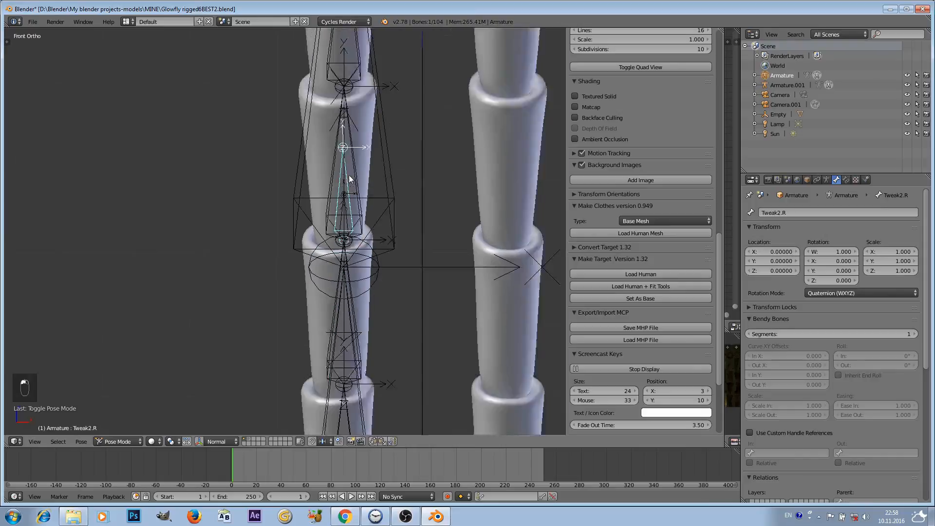
scroll(319, 285, "up", 5)
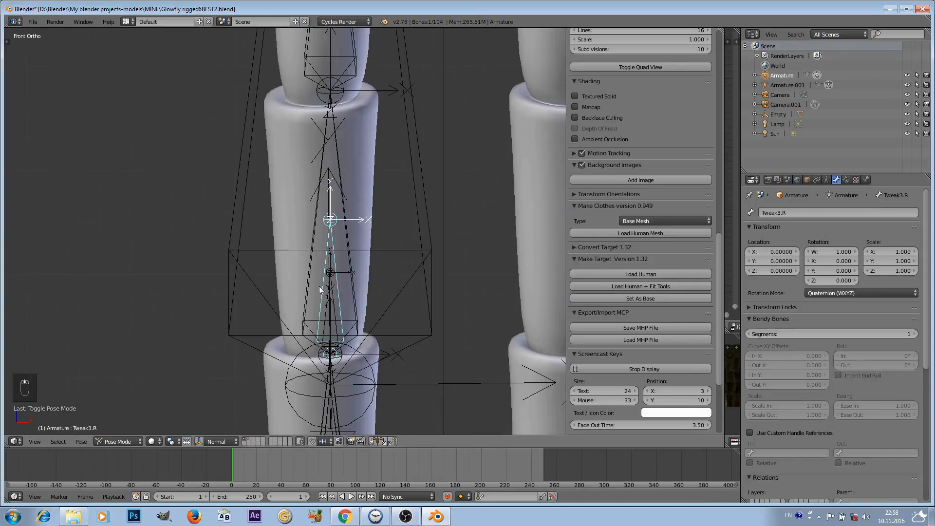
right_click(327, 313)
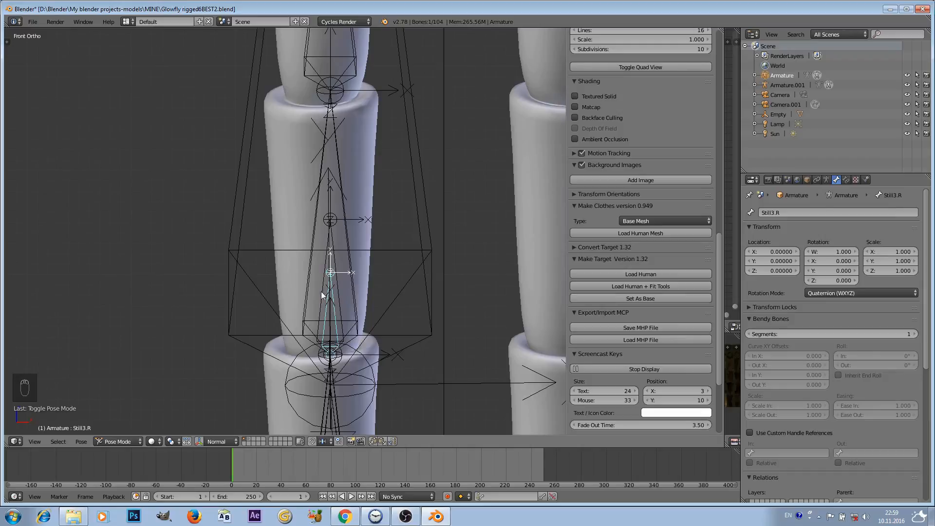
right_click(309, 275)
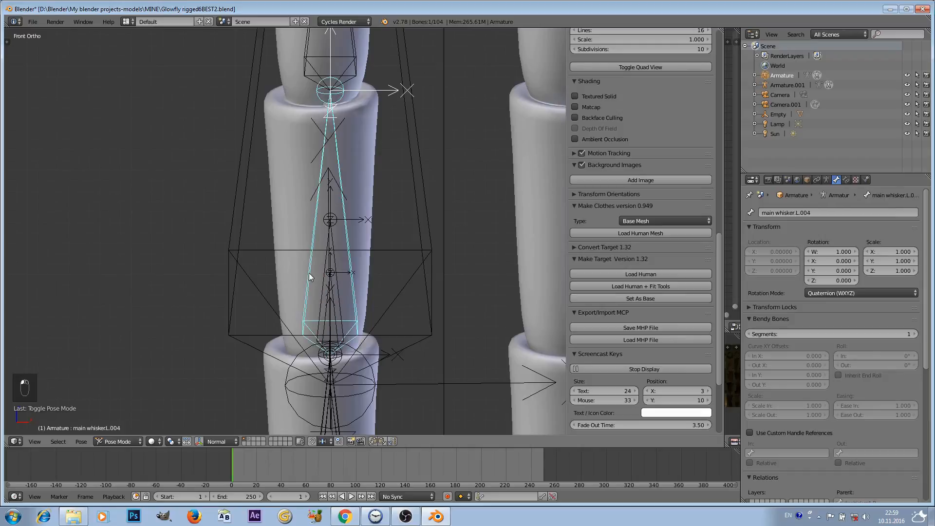
scroll(309, 277, "down", 5)
scroll(310, 269, "up", 6)
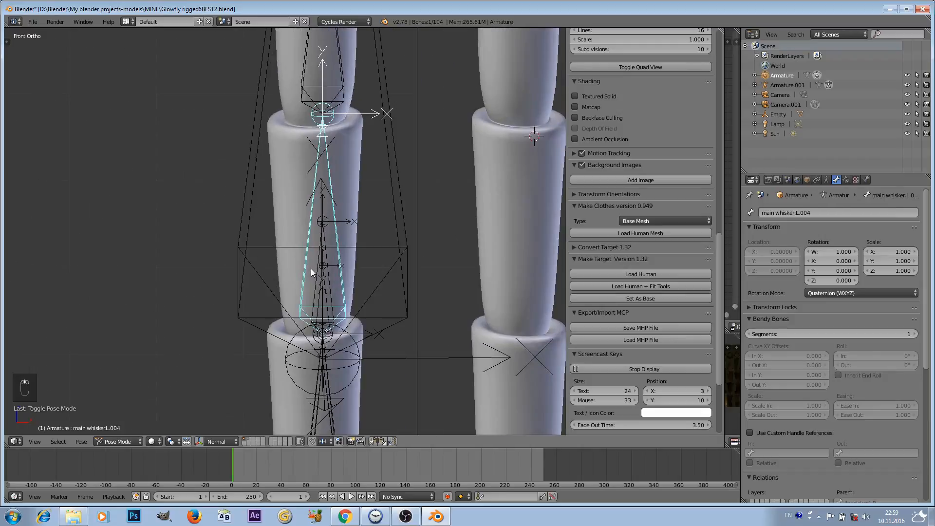
scroll(311, 268, "down", 6)
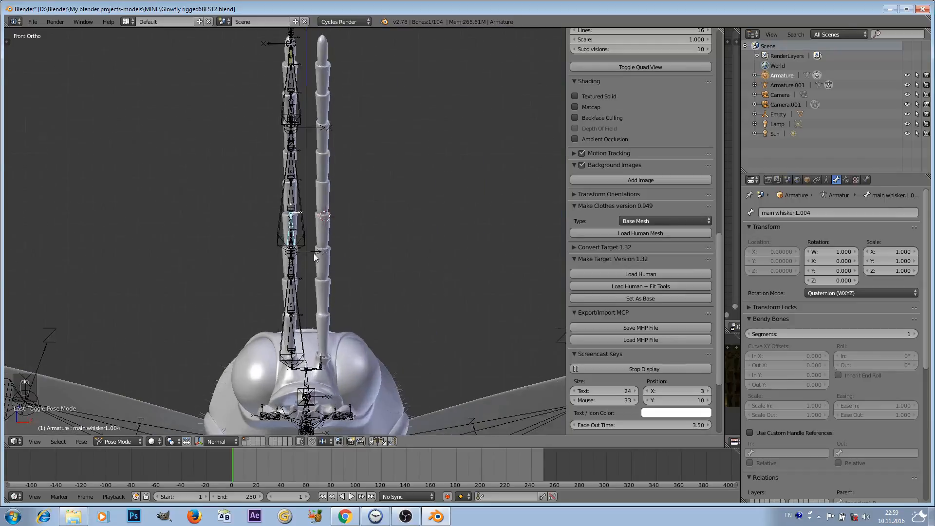
middle_click_drag(342, 184, 377, 298, "shift")
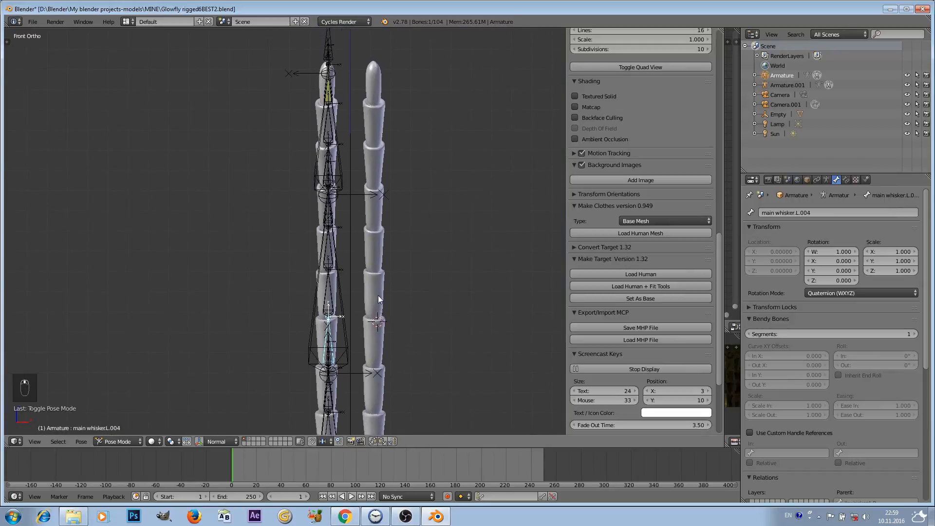
scroll(378, 295, "down", 1)
scroll(378, 294, "up", 4)
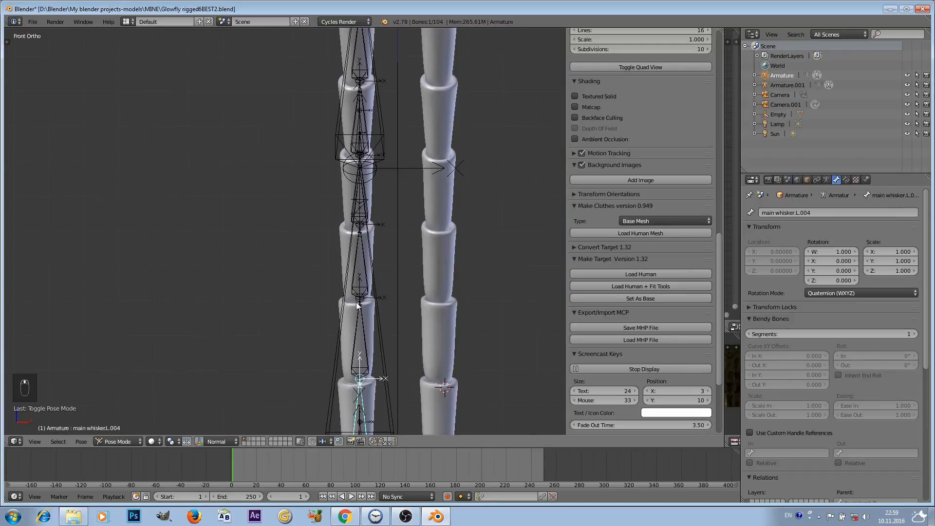
- Examine the Ikwhisker6.R, Tweak3.R and Stretch1.R bones along the lower part of the right whisker
right_click(337, 329)
right_click(356, 332)
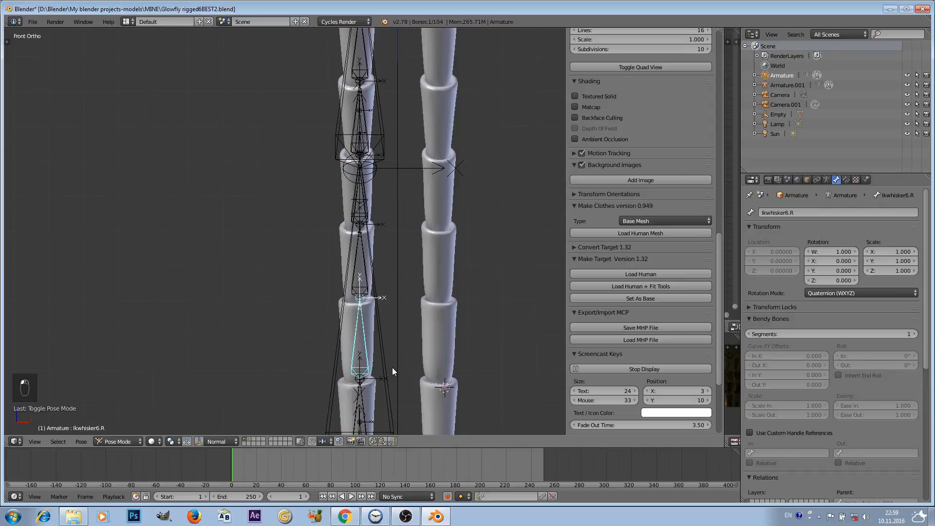
middle_click_drag(393, 367, 334, 200, "shift")
scroll(335, 200, "up", 3)
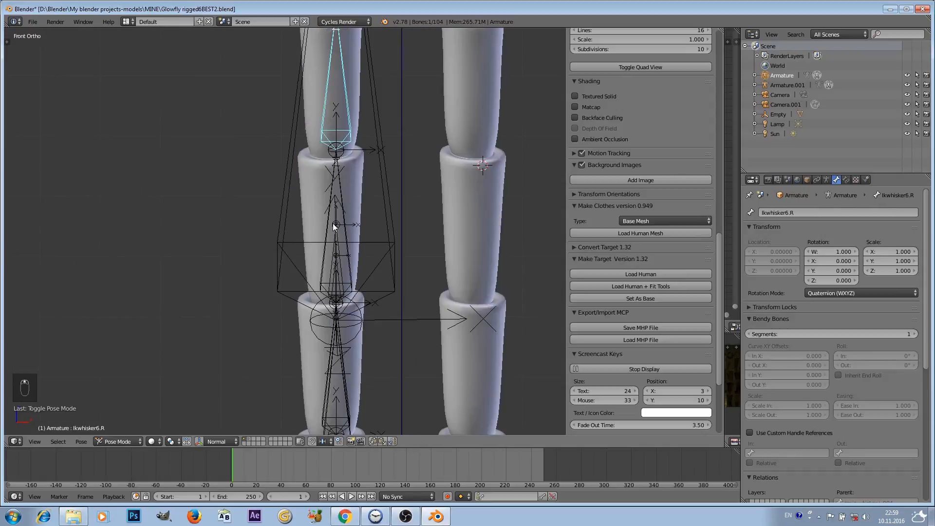
right_click(332, 223)
scroll(358, 200, "down", 4)
scroll(359, 200, "up", 5)
scroll(385, 193, "down", 2)
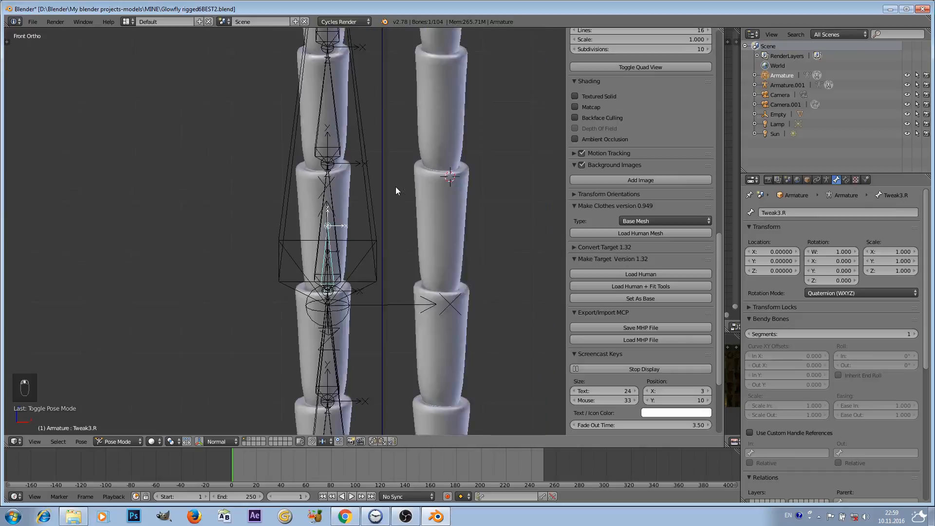
scroll(396, 191, "down", 5)
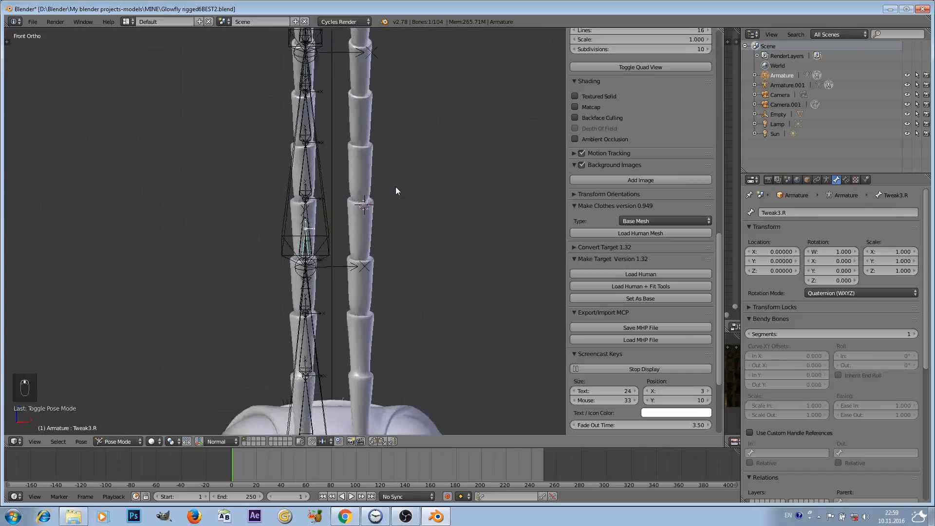
scroll(396, 191, "up", 4)
scroll(368, 276, "down", 5)
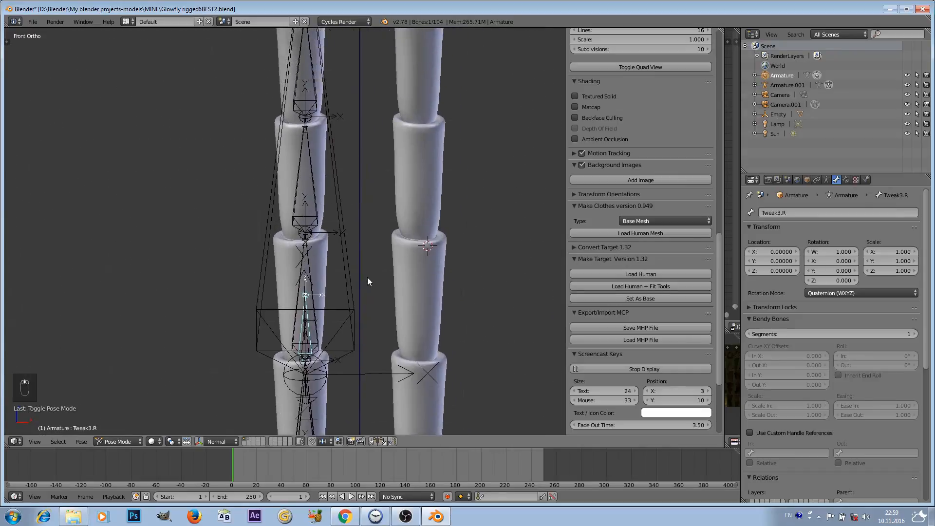
scroll(369, 305, "up", 5)
scroll(369, 305, "down", 5)
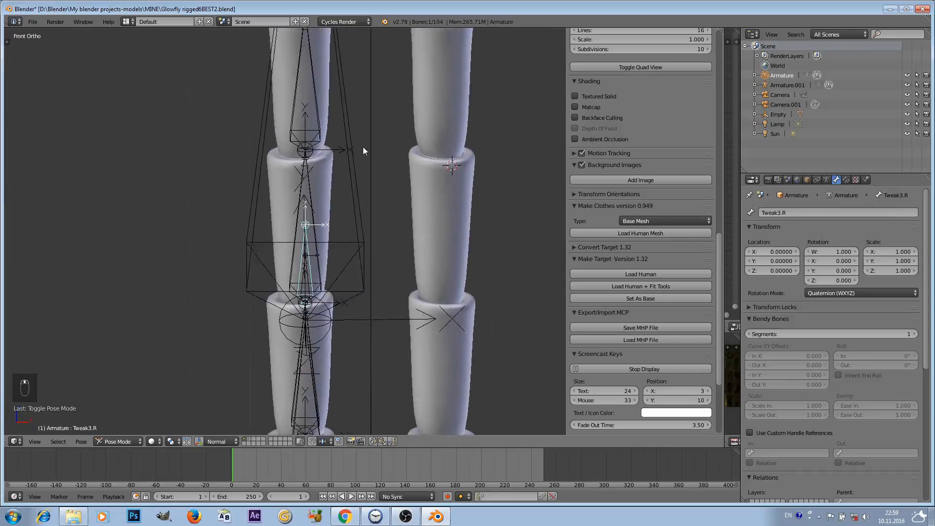
scroll(345, 238, "up", 2)
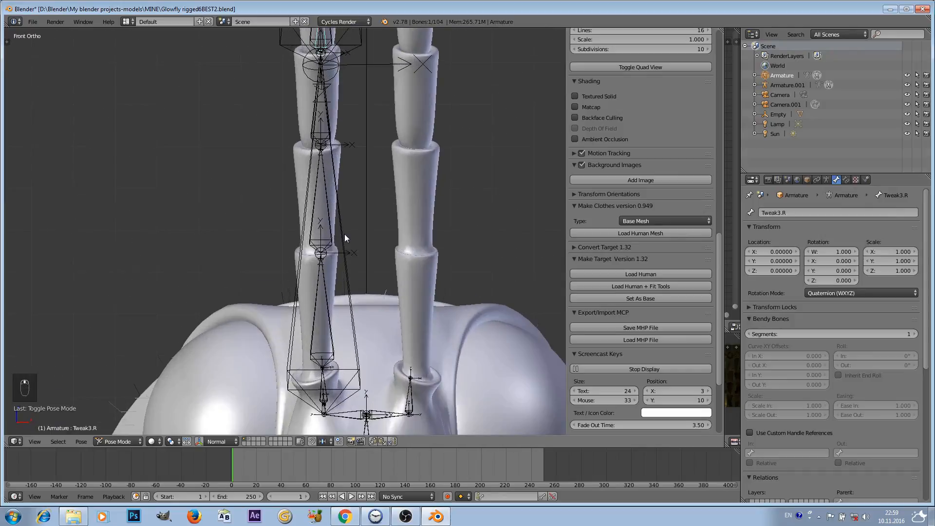
right_click(347, 269)
middle_click_drag(383, 96, 369, 280, "shift")
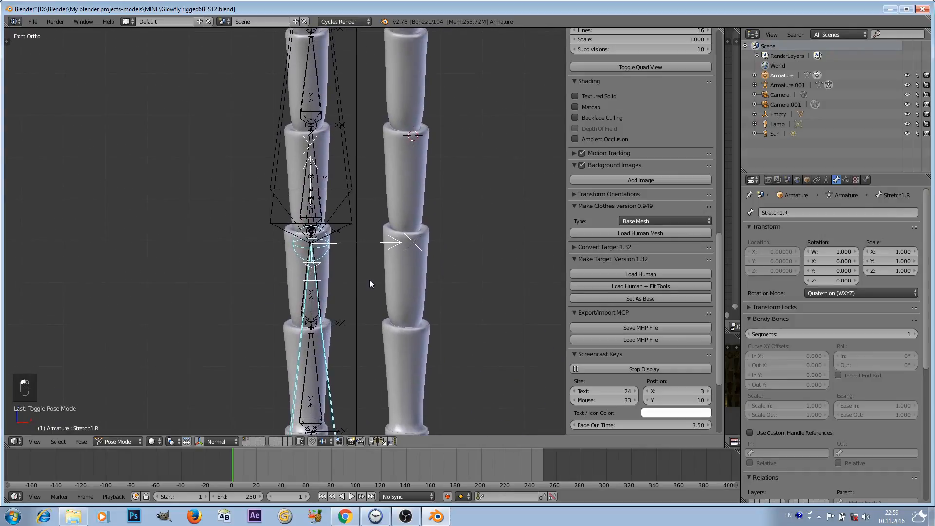
right_click(308, 224)
scroll(305, 258, "up", 2)
scroll(308, 311, "down", 3)
right_click(309, 336)
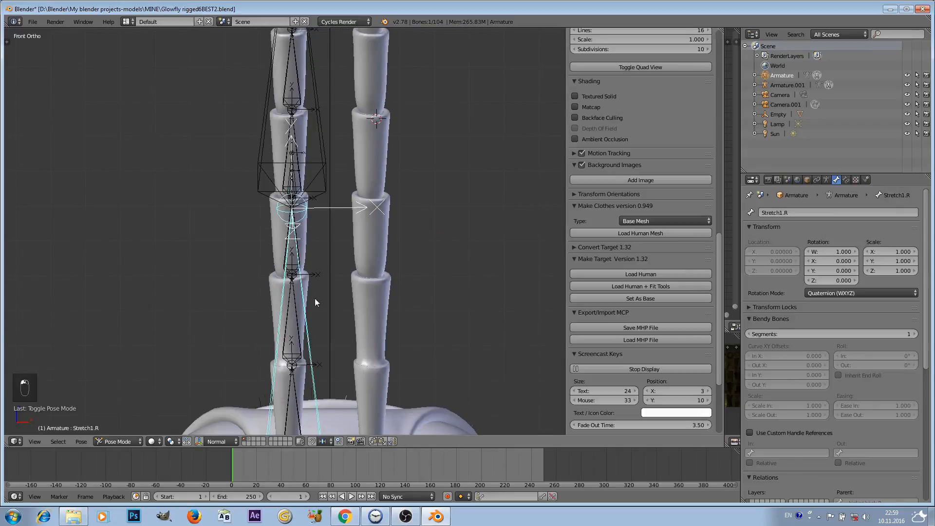
scroll(315, 298, "up", 4)
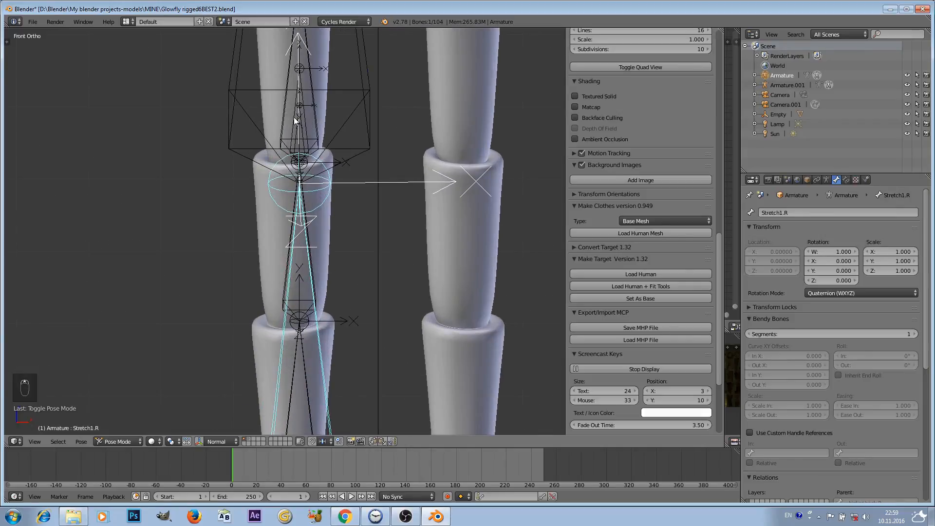
- Add a Stretch To constraint to the Stretch1.R bone with Tweak3.R as its target
right_click(293, 117)
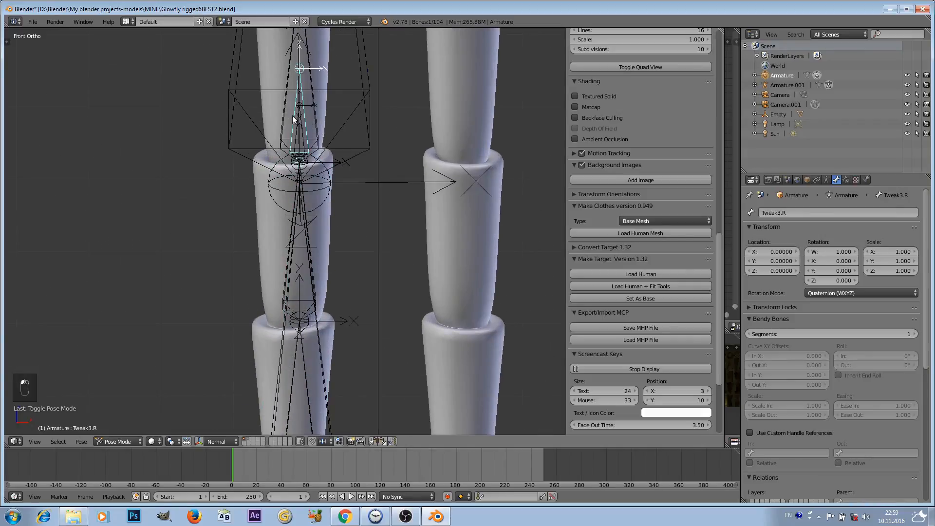
right_click(334, 423, "shift")
scroll(365, 267, "down", 1)
middle_click_drag(364, 265, 379, 203, "shift")
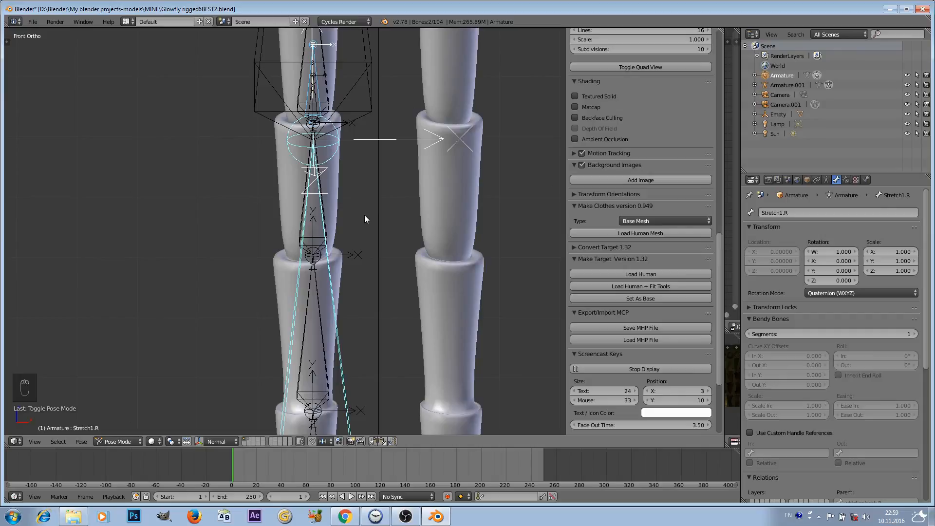
key("ctrl+shift+c")
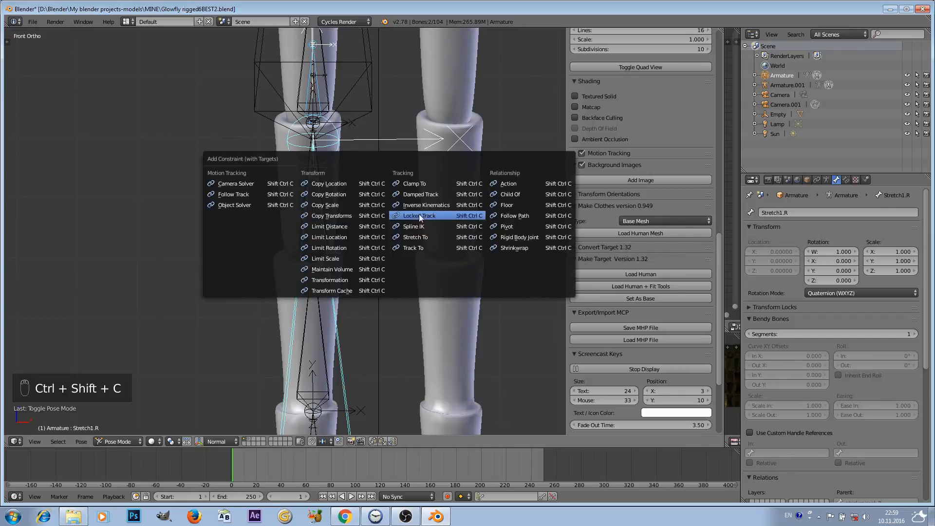
left_click(423, 240)
- Add a Stretch To constraint to the Stretch2.R bone with Tweak2.R as its target
scroll(360, 153, "down", 5)
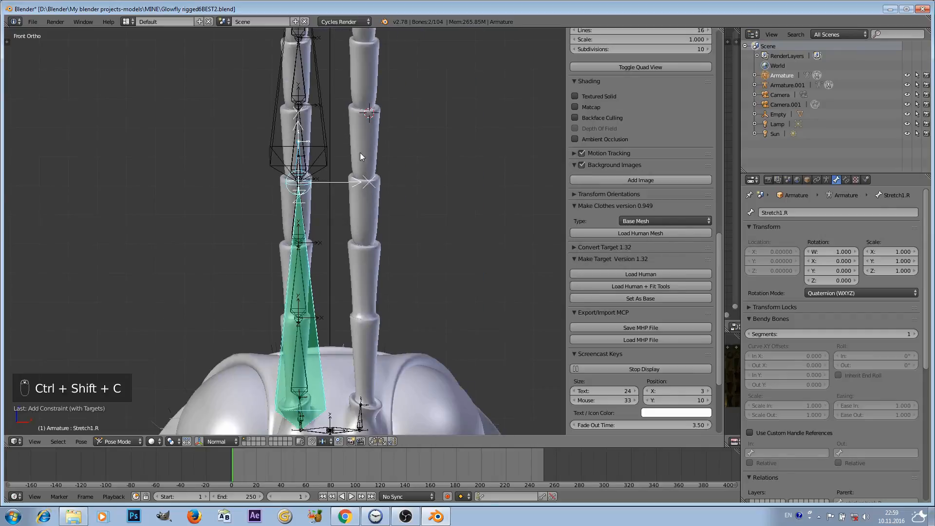
scroll(350, 223, "up", 3)
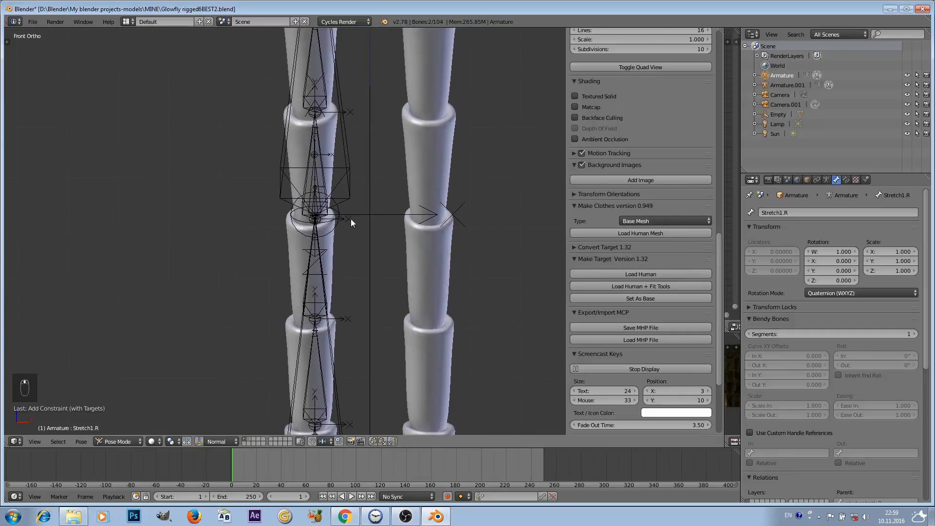
right_click(315, 175)
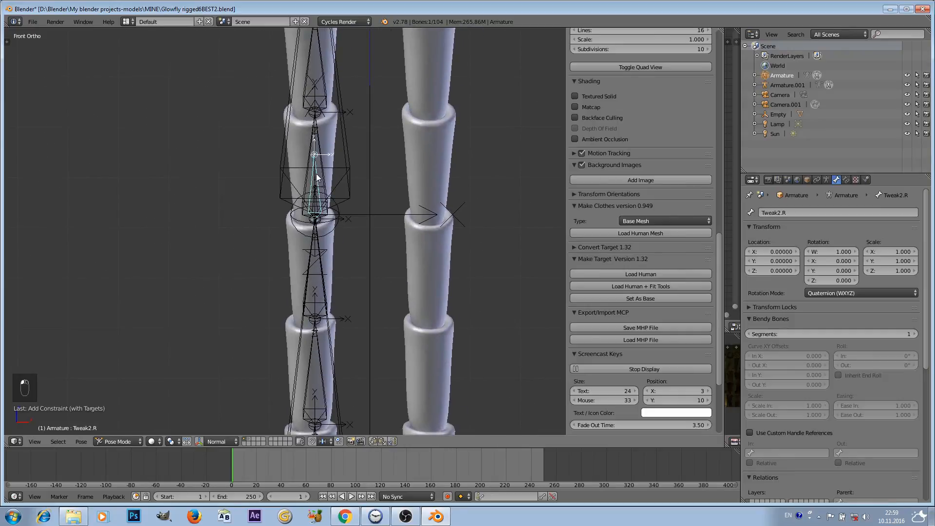
scroll(315, 174, "down", 4)
scroll(315, 174, "up", 4)
scroll(320, 194, "up", 2)
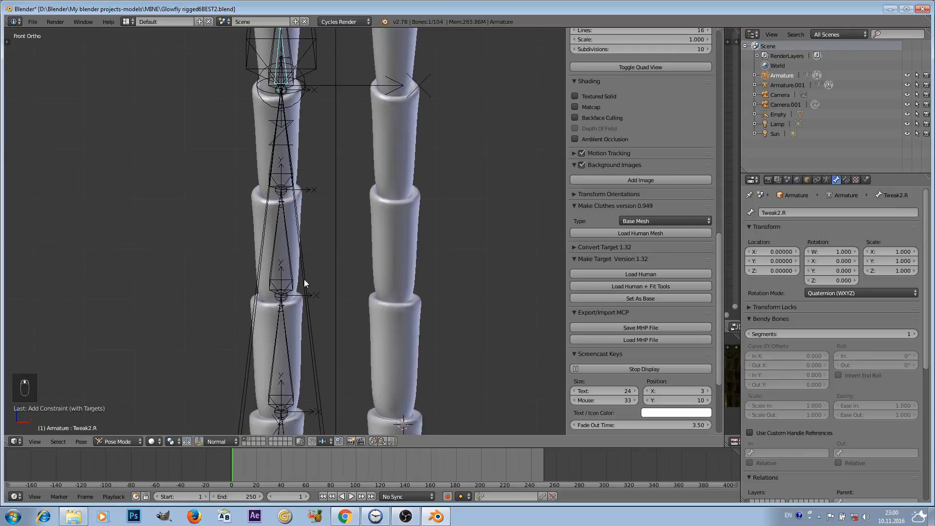
right_click(305, 279, "shift")
key("ctrl+shift+c")
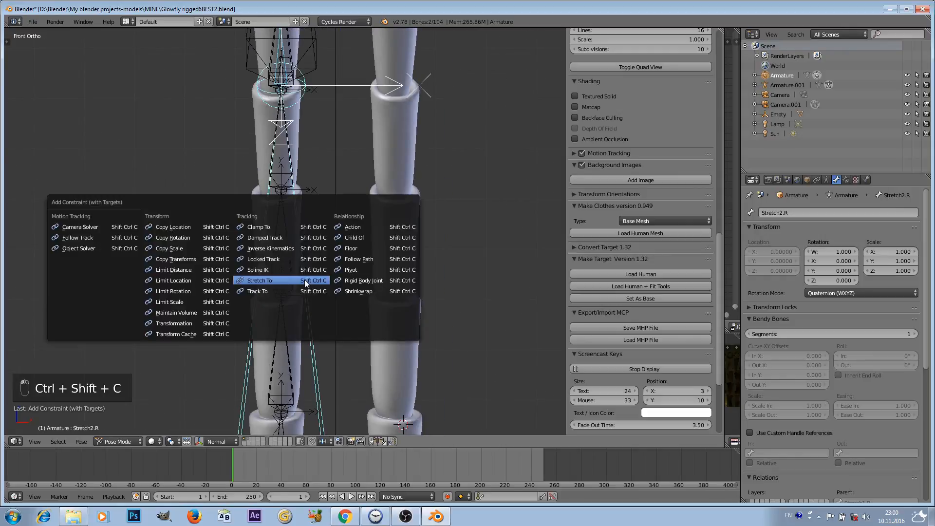
left_click(305, 279)
- Add a Stretch To constraint to the Stretch3.R bone with Tweak.R at the whisker tip as its target
scroll(326, 267, "down", 4)
scroll(337, 239, "up", 6)
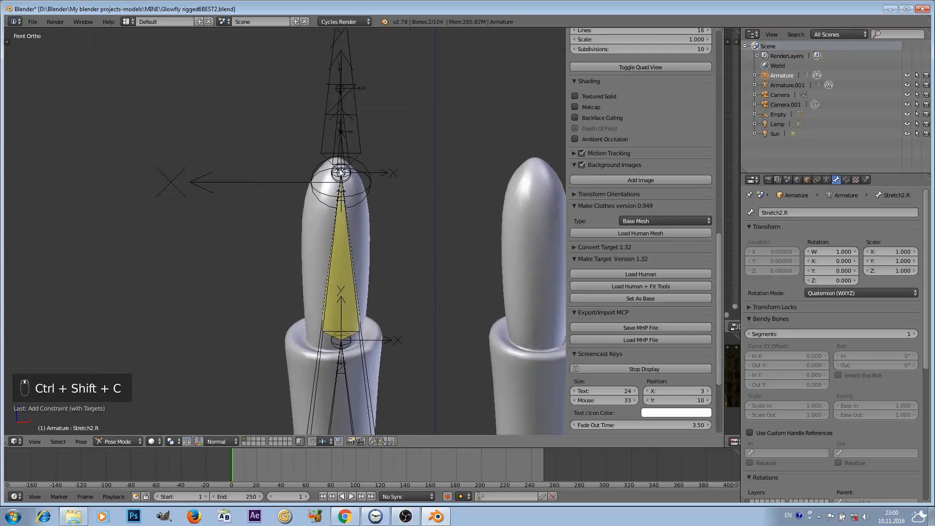
right_click(345, 139)
scroll(351, 154, "down", 4)
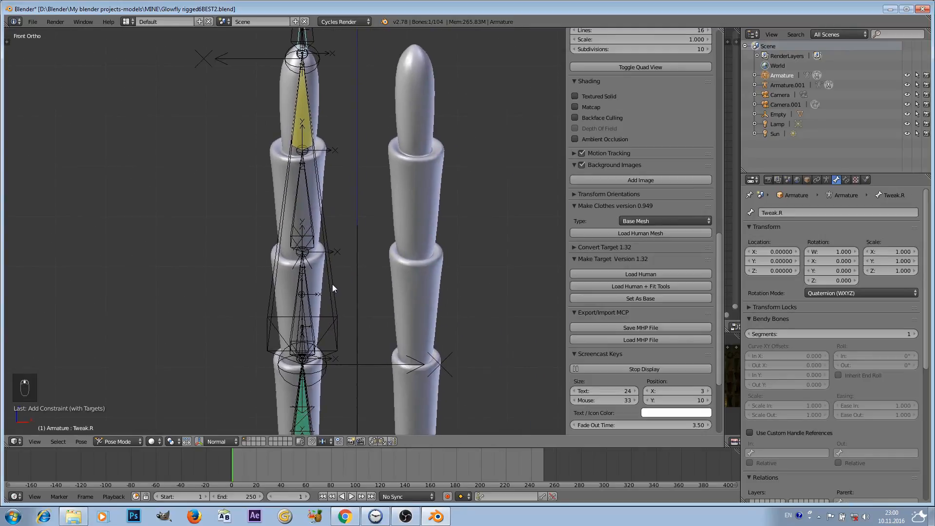
right_click(332, 285, "shift")
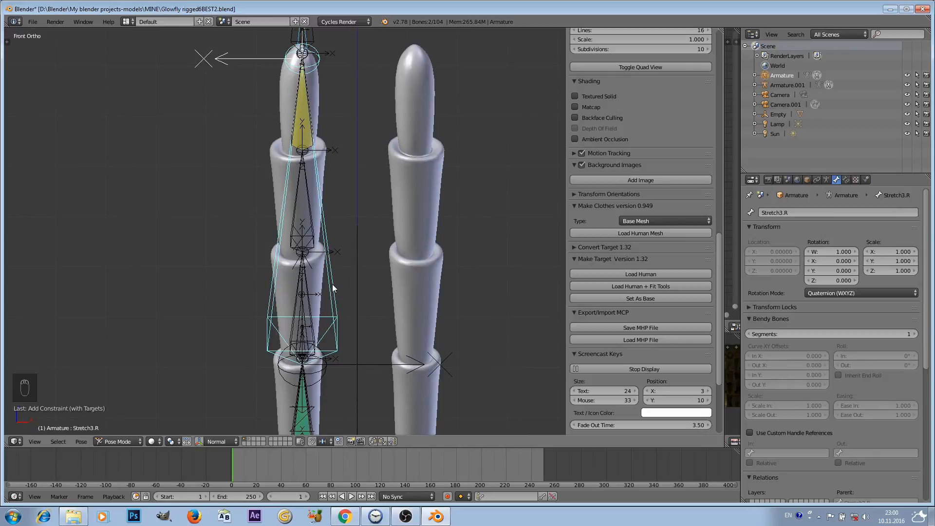
key("ctrl+shift+c")
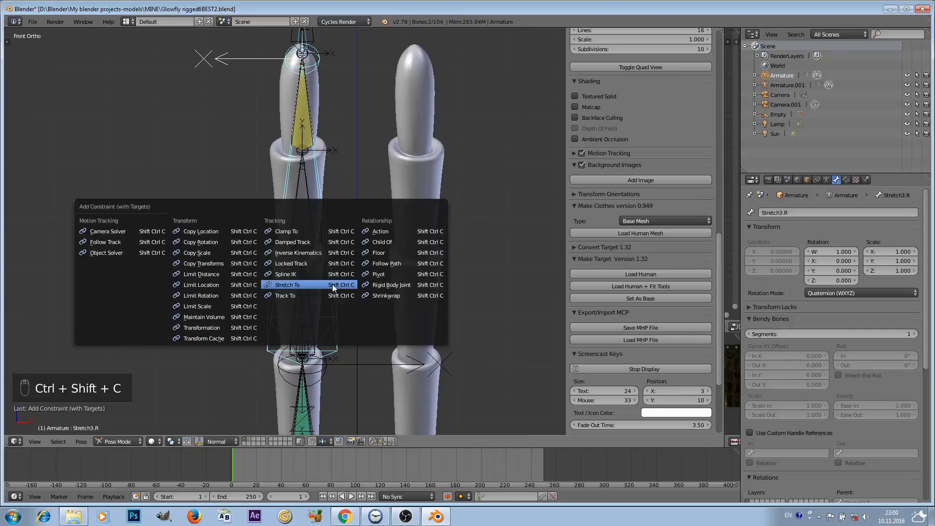
left_click(332, 284)
- Test the whisker's IK chain by moving the IKCONTROLLER.R bone sideways, and cancel the move
scroll(361, 240, "down", 5)
middle_click_drag(353, 195, 355, 266, "shift")
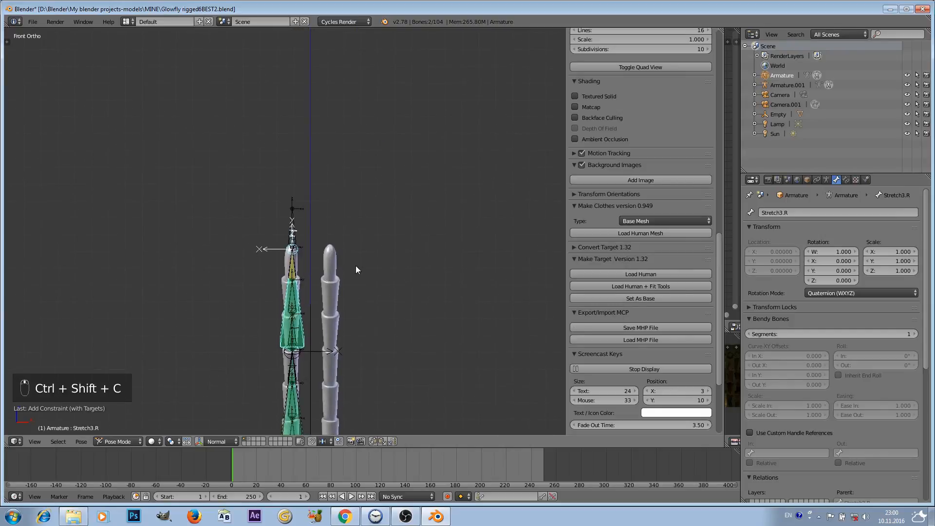
middle_click_drag(367, 297, 367, 152, "shift")
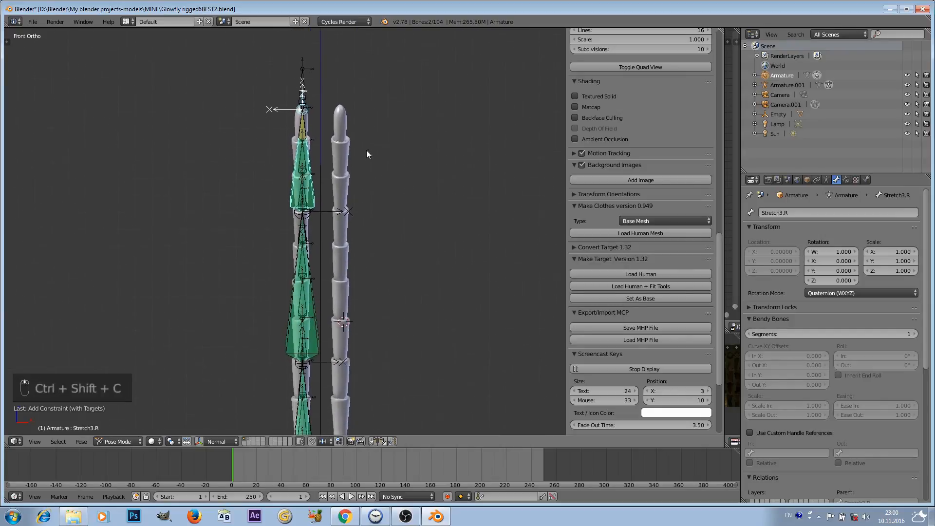
right_click(306, 71)
scroll(303, 80, "down", 3)
key("g")
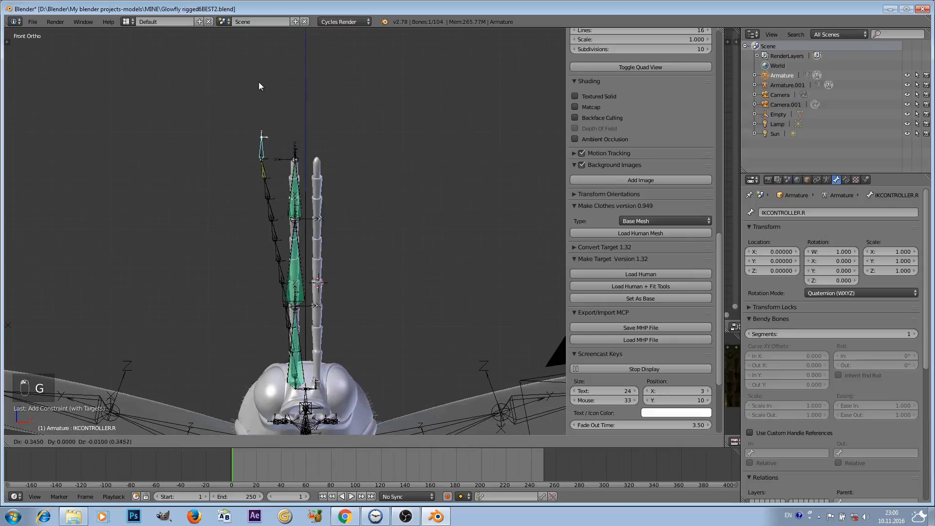
right_click(273, 161)
scroll(288, 185, "up", 3)
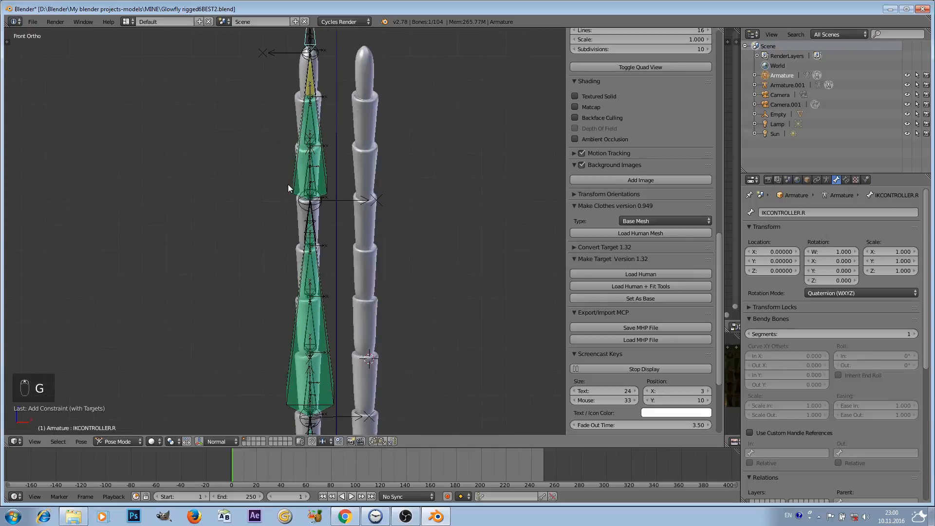
- Examine the constrained Stretch3.R and Stretch2.R bones along the upper part of the right whisker
right_click(289, 184)
scroll(288, 212, "down", 4)
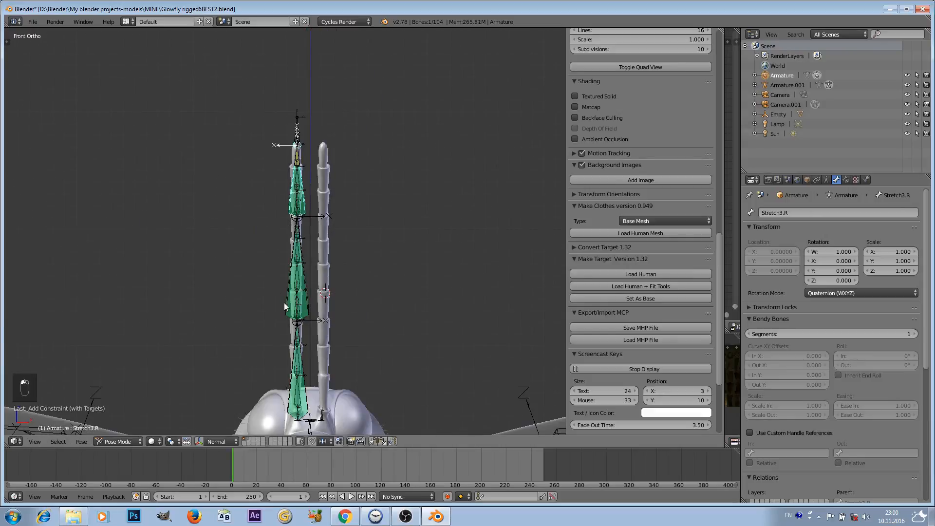
right_click(284, 303)
scroll(326, 229, "up", 4)
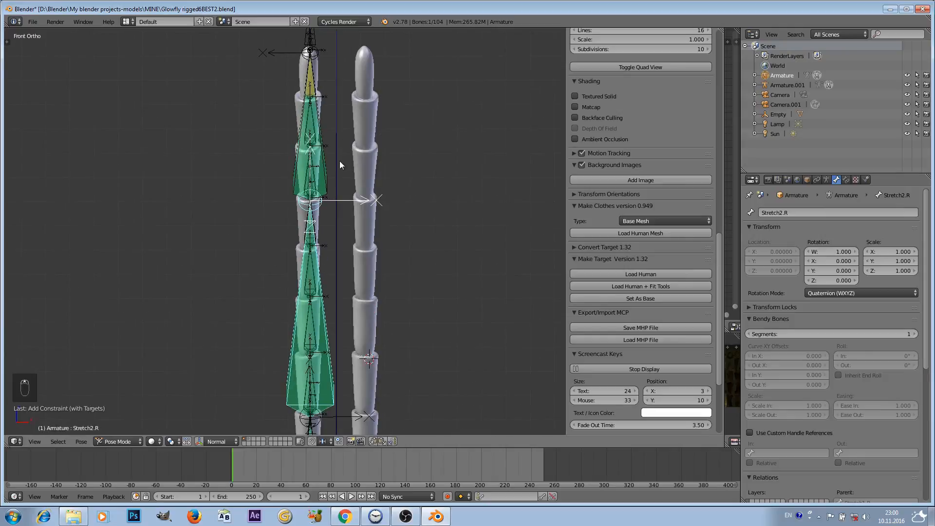
scroll(342, 156, "up", 2)
middle_click_drag(353, 112, 364, 235, "shift")
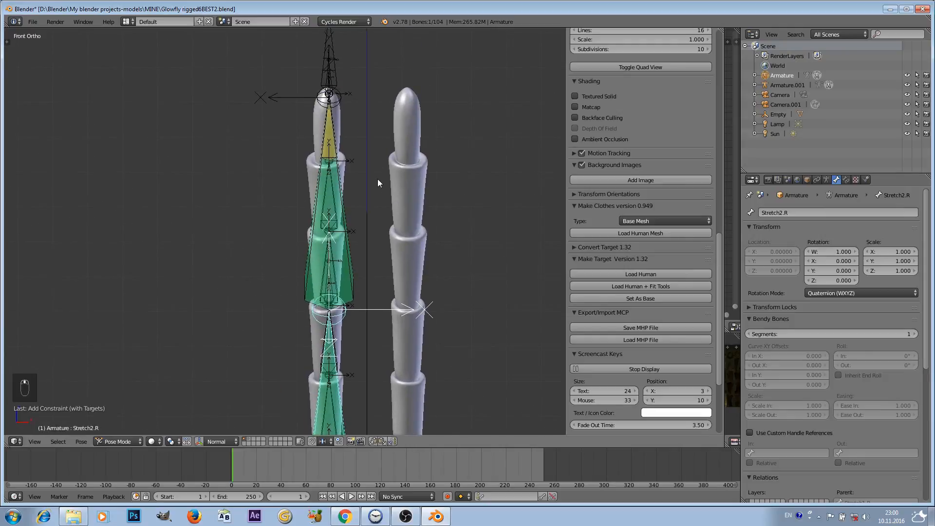
scroll(382, 173, "up", 1)
scroll(382, 173, "down", 1)
scroll(384, 180, "down", 1)
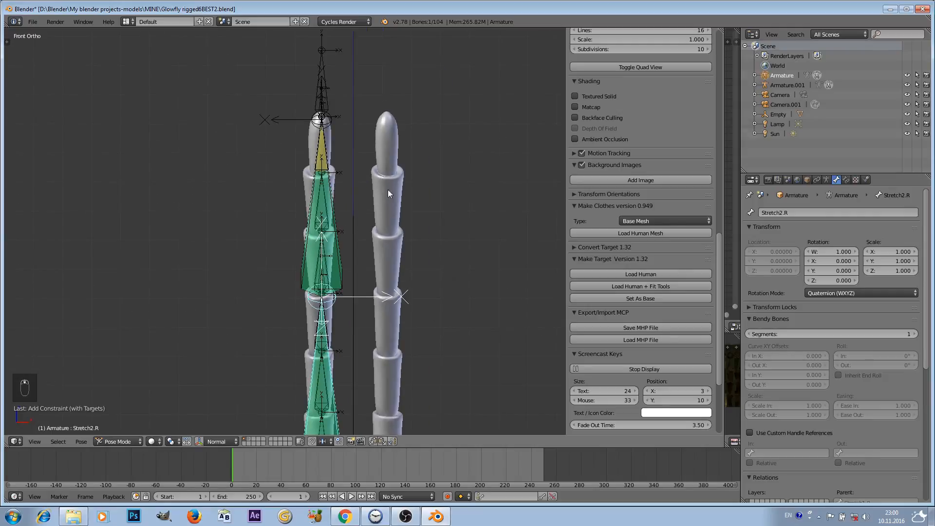
- Test the Tweak.R bone at the right whisker's tip by moving it sideways, and cancel each move
middle_click_drag(388, 189, 387, 180, "shift")
scroll(378, 166, "up", 5)
middle_click_drag(367, 54, 359, 146, "shift")
right_click(359, 150)
key("g")
right_click(358, 154)
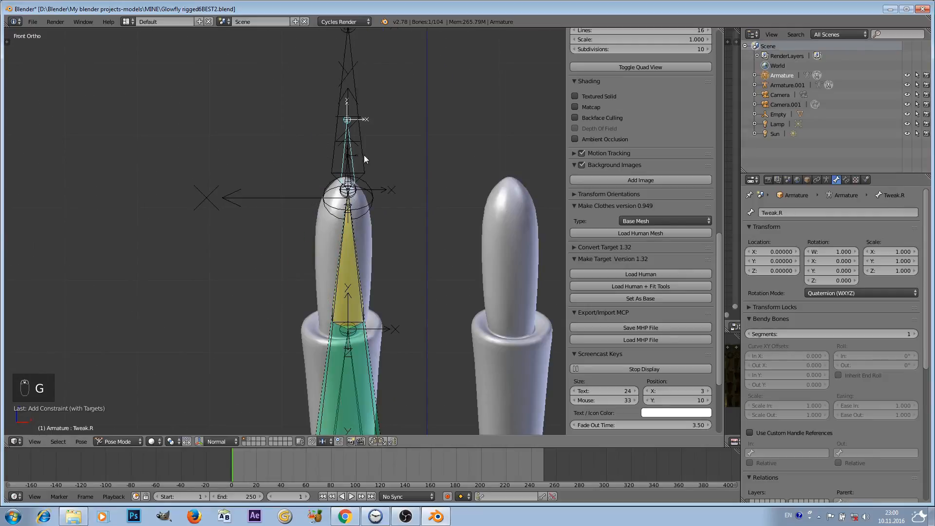
key("g")
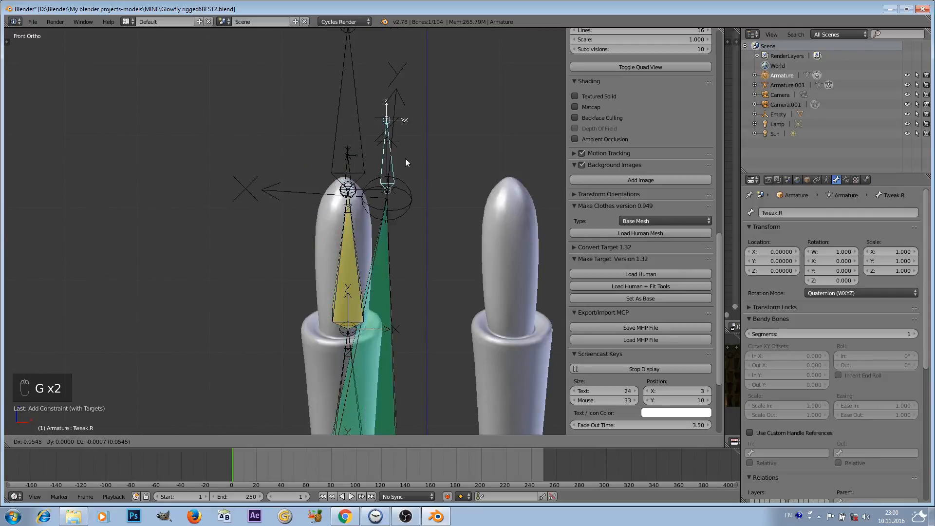
right_click(167, 224)
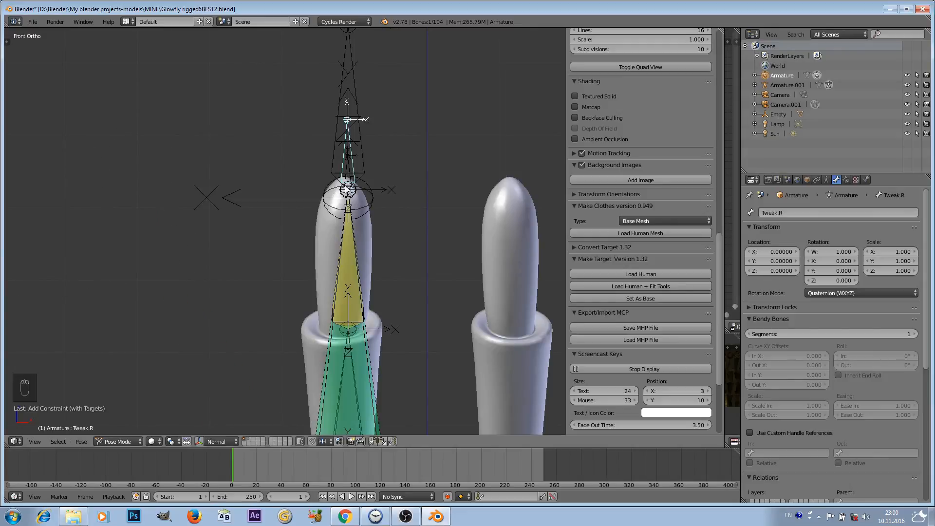
key("g")
right_click(233, 205)
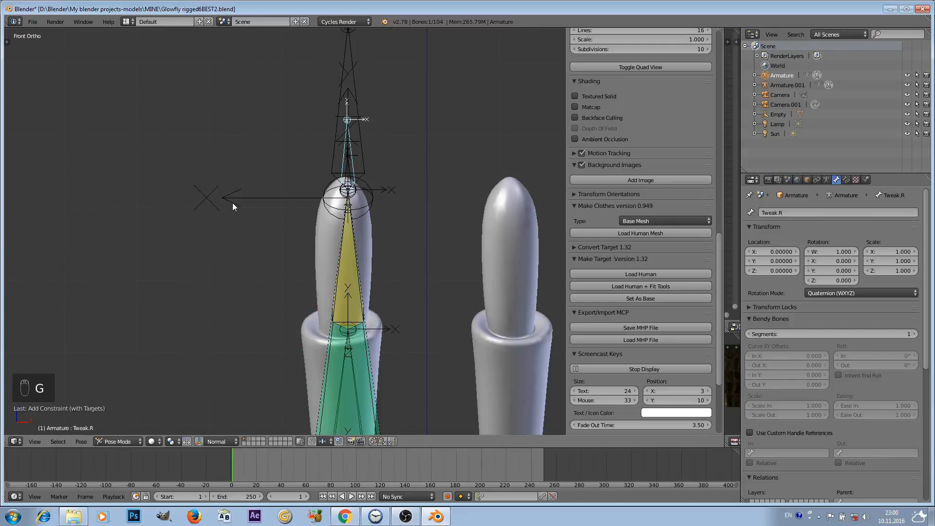
- Move Tweak.R away from the whisker tip to inspect Stretch3.R's Stretch To constraint, and clear the pose location of all bones
key("g")
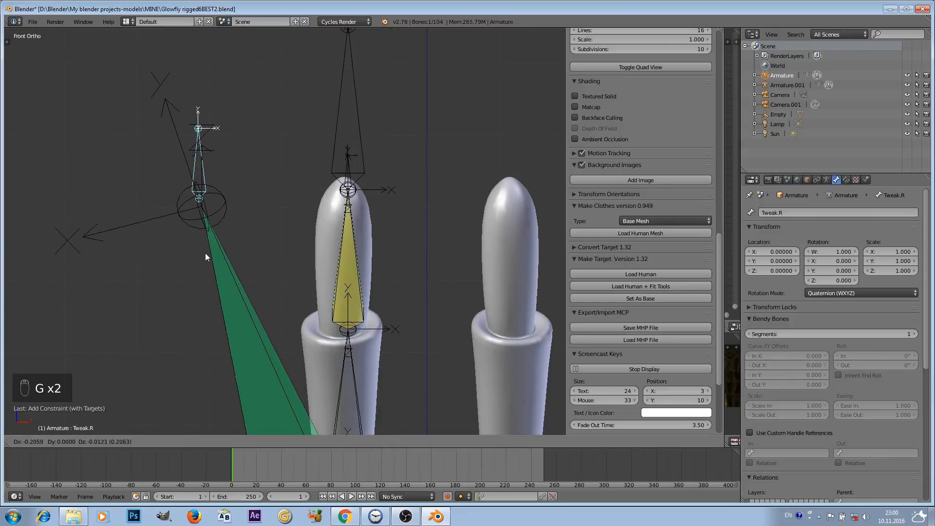
left_click(207, 254)
right_click(240, 284)
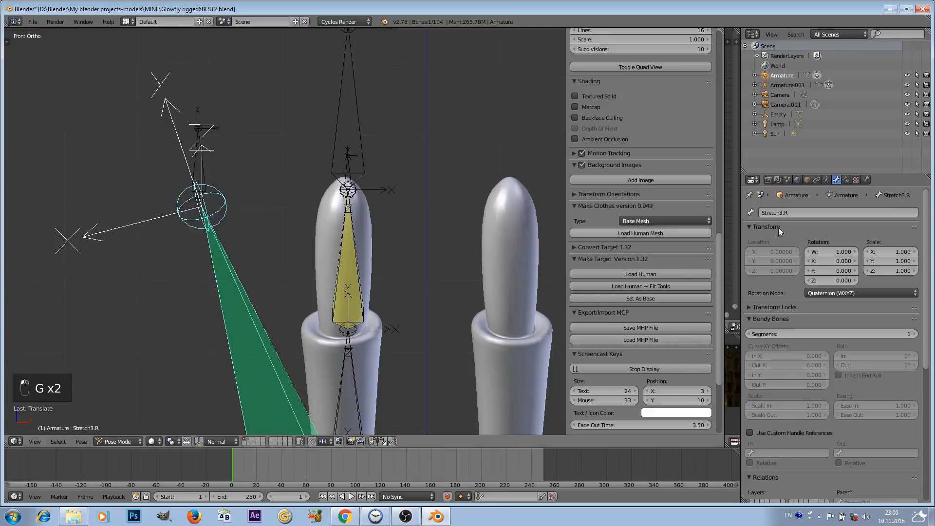
left_click(846, 180)
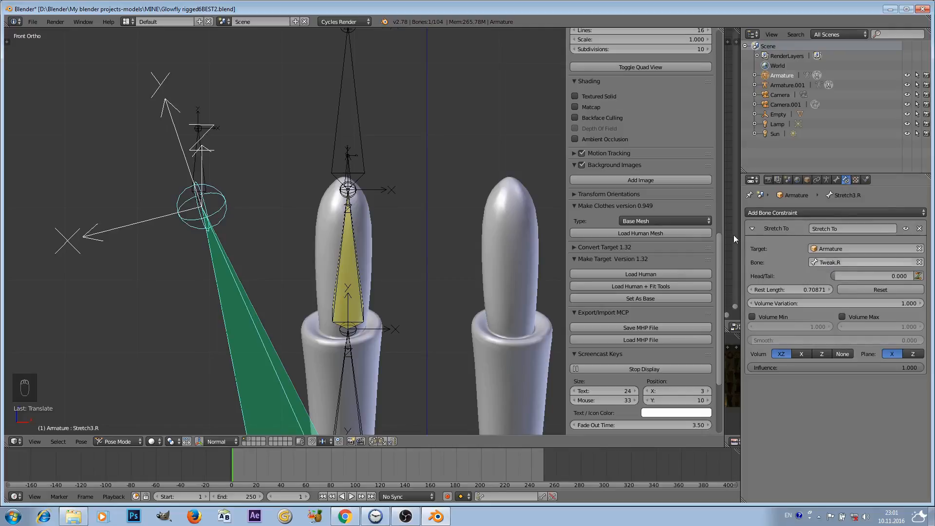
right_click(194, 166)
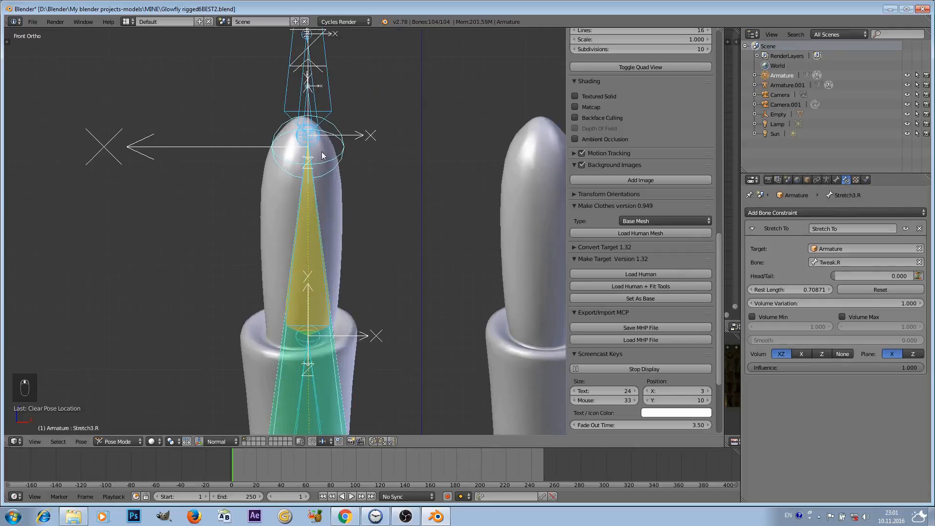
- In Edit Mode, parent the Tweak.R bone at the whisker tip to the Still.R bone with Keep Offset
middle_click_drag(338, 149, 344, 234, "shift")
right_click(315, 199)
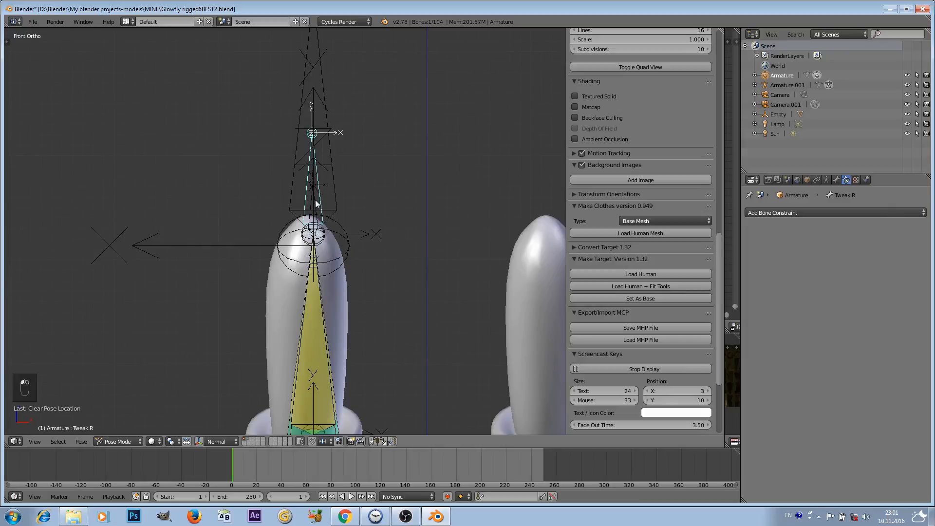
right_click(315, 204, "shift")
left_click(133, 440)
left_click(136, 411)
left_click(132, 440)
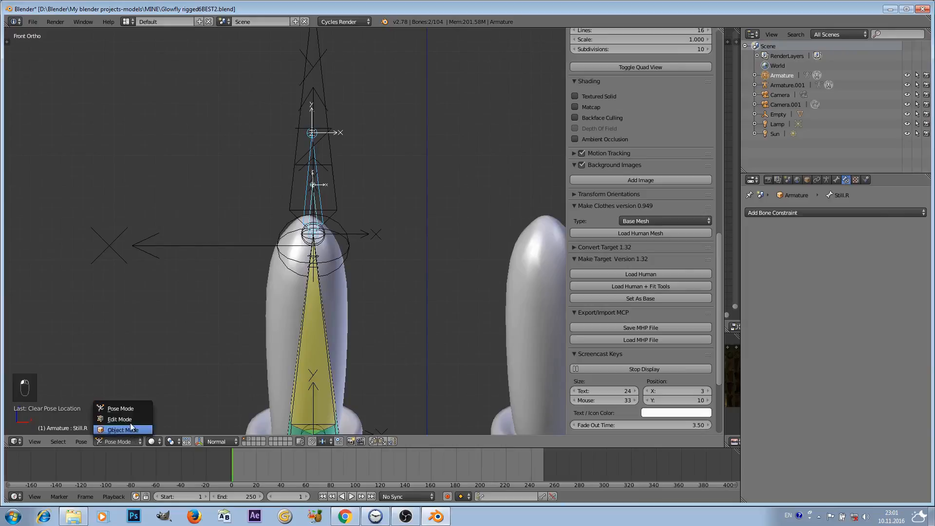
left_click(133, 420)
key("Tab")
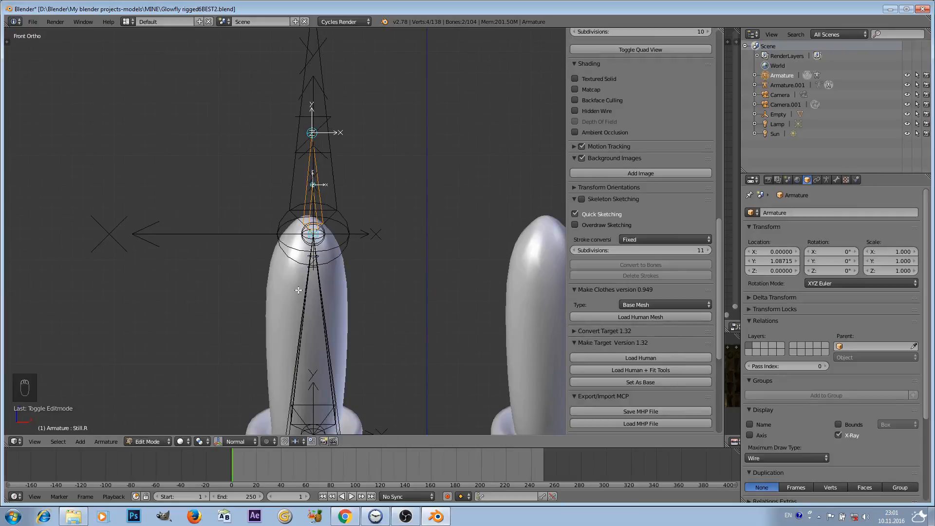
key("ctrl+p")
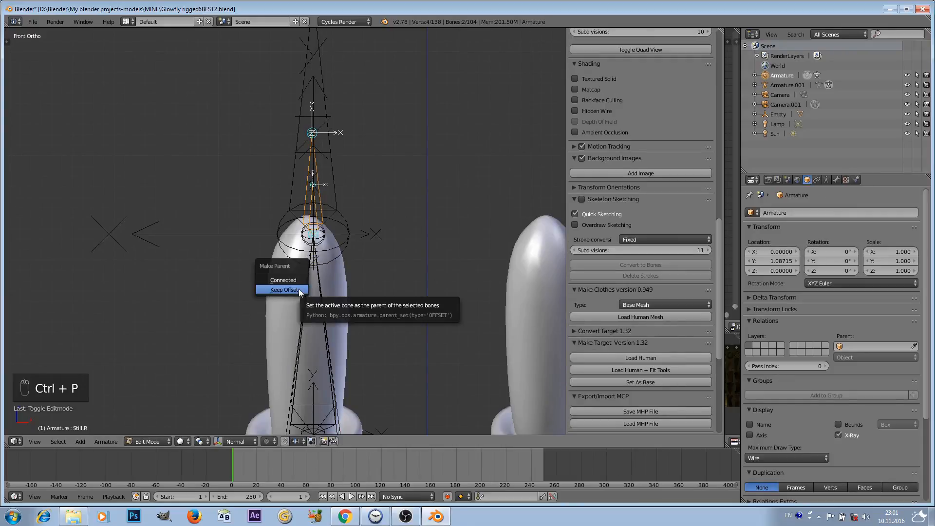
left_click(299, 290)
- Parent the Tweak2.R bone at the whisker's middle joint to the Still2.R bone with Keep Offset
scroll(325, 357, "down", 4)
middle_click_drag(323, 338, 341, 225, "shift")
scroll(351, 189, "up", 8)
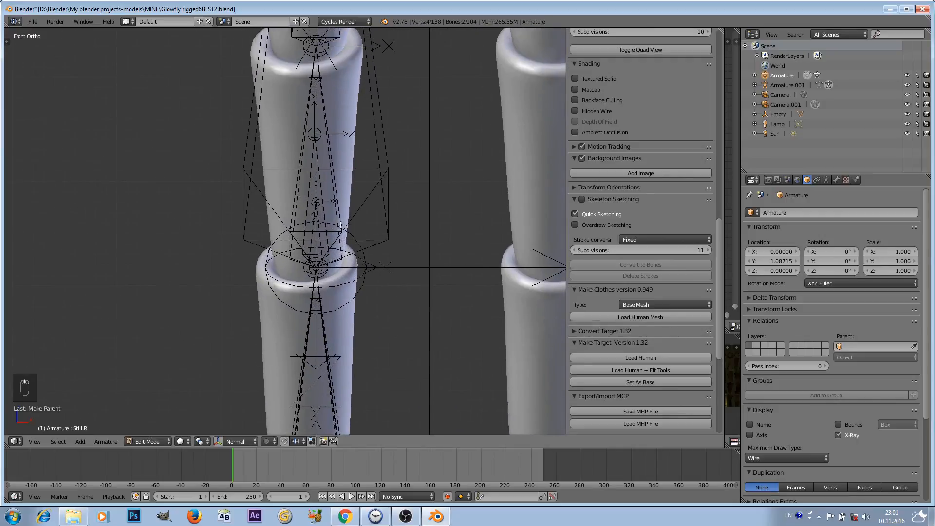
right_click(325, 217)
scroll(322, 237, "up", 2)
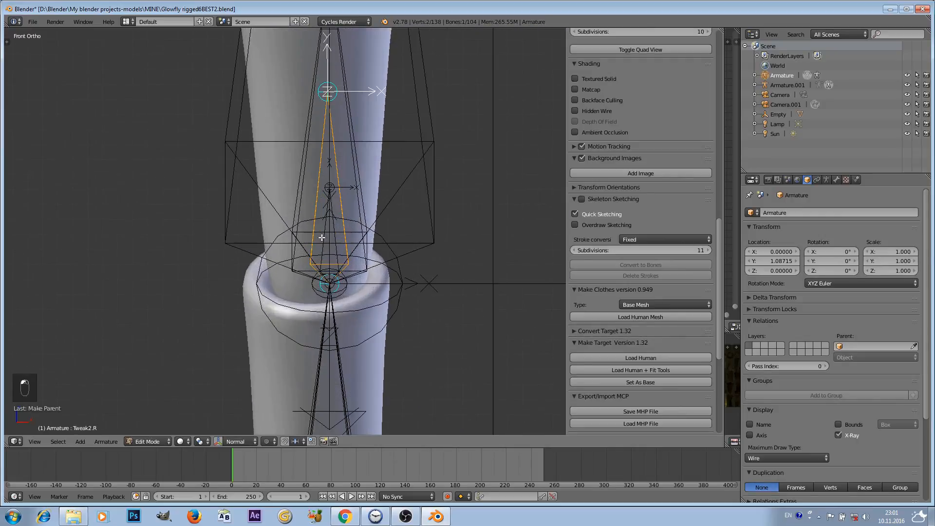
right_click(326, 226, "shift")
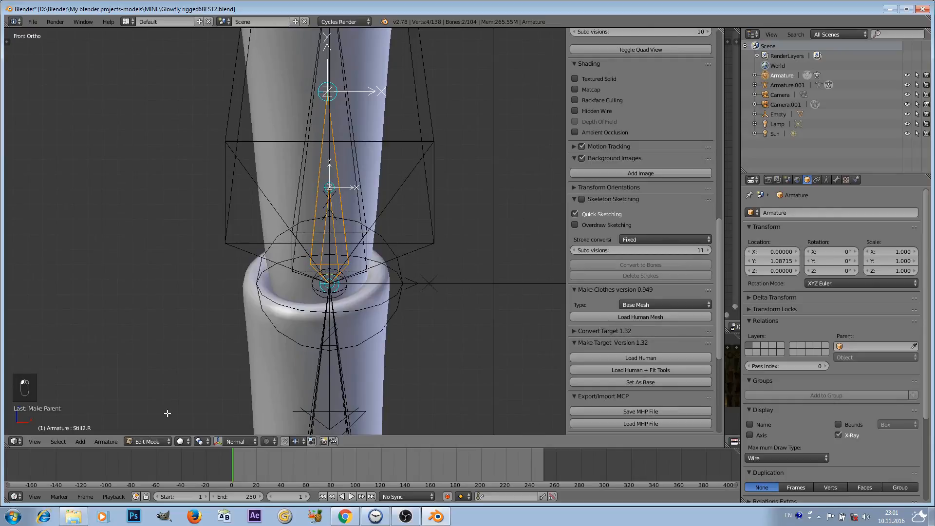
key("ctrl+p")
left_click(230, 277)
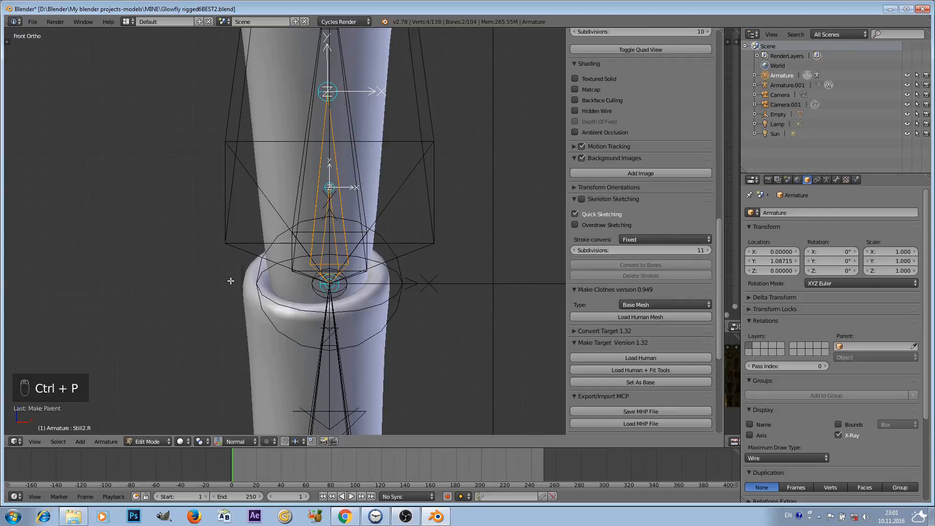
- Parent the tweak bone at the whisker's lower control joint to the Still3.R bone with Keep Offset
scroll(272, 253, "down", 6)
middle_click_drag(318, 139, 326, 283, "shift")
scroll(342, 235, "up", 1)
scroll(342, 235, "up", 5)
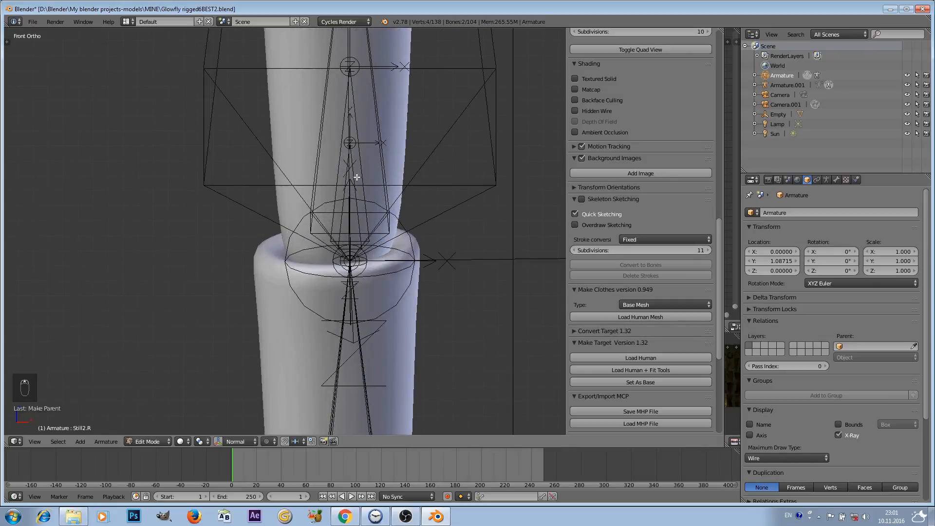
right_click(357, 177)
right_click(357, 207, "shift")
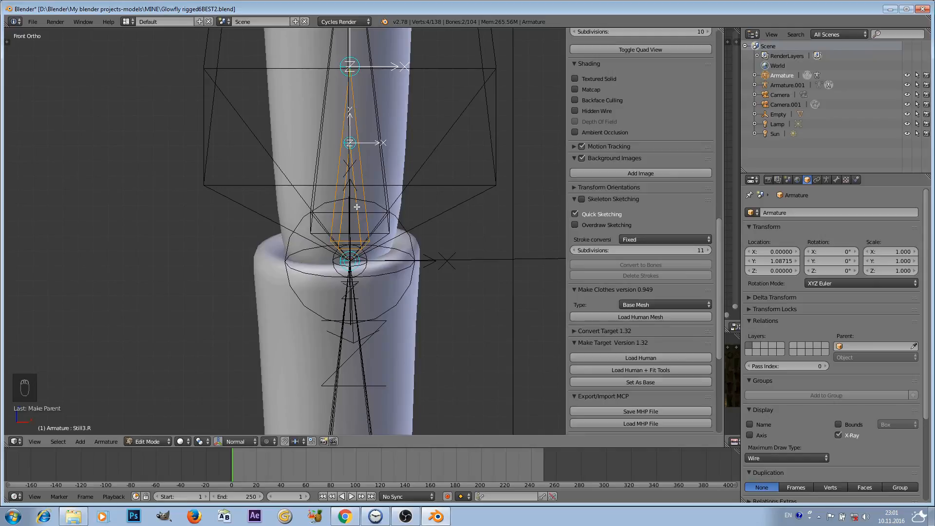
key("ctrl+p")
left_click(357, 207)
- Return the armature to Pose Mode with the upper part of the right whisker in view
scroll(358, 211, "down", 5)
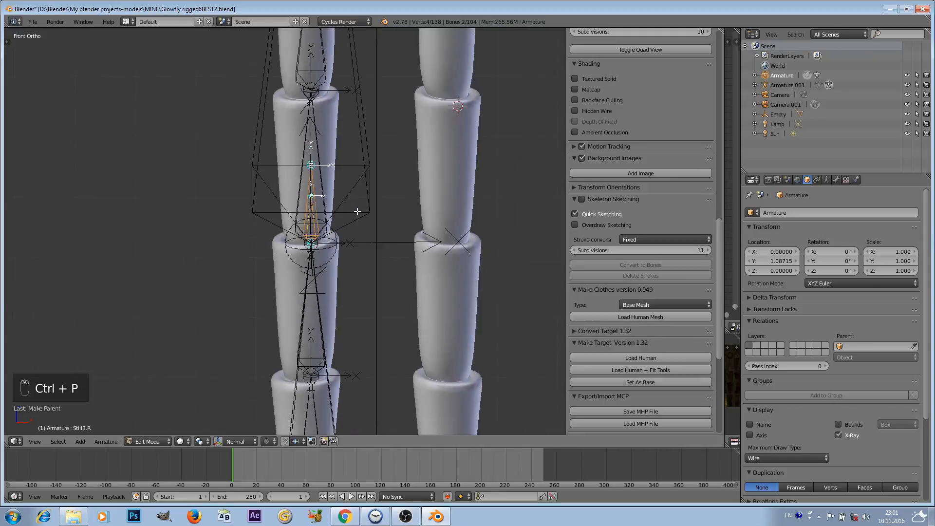
scroll(357, 211, "down", 5)
middle_click_drag(350, 182, 366, 294, "shift")
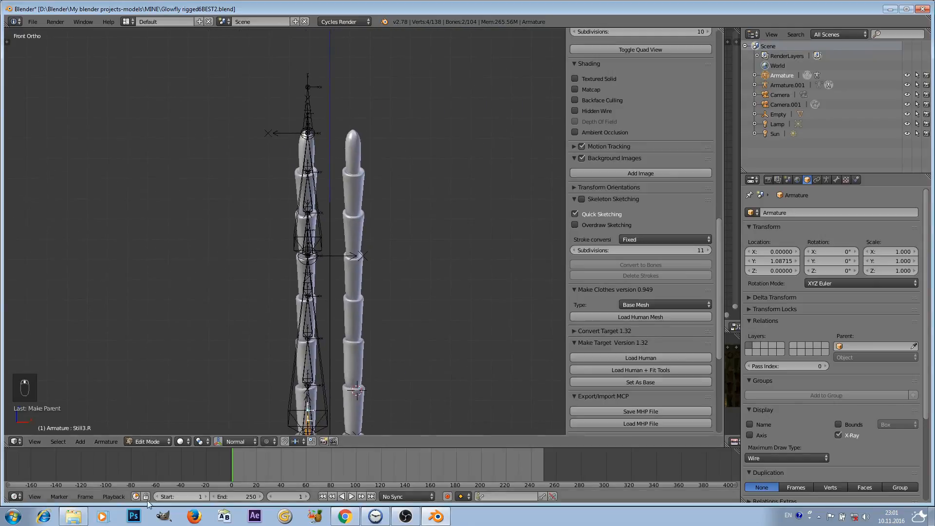
left_click(147, 441)
left_click(152, 409)
- Test the Tweak2.R bone by moving it sideways from the whisker, and cancel the move
scroll(313, 169, "up", 6)
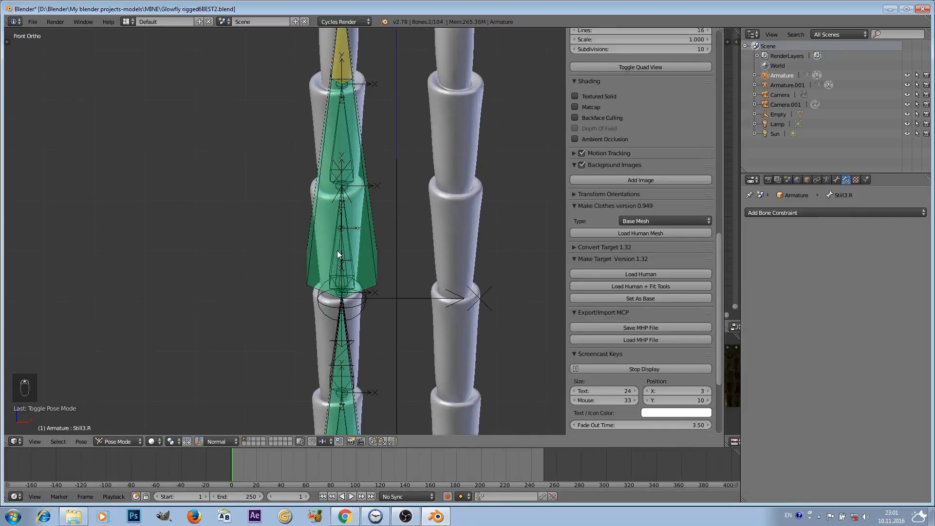
left_click(337, 250)
left_click(339, 251)
scroll(339, 251, "down", 1)
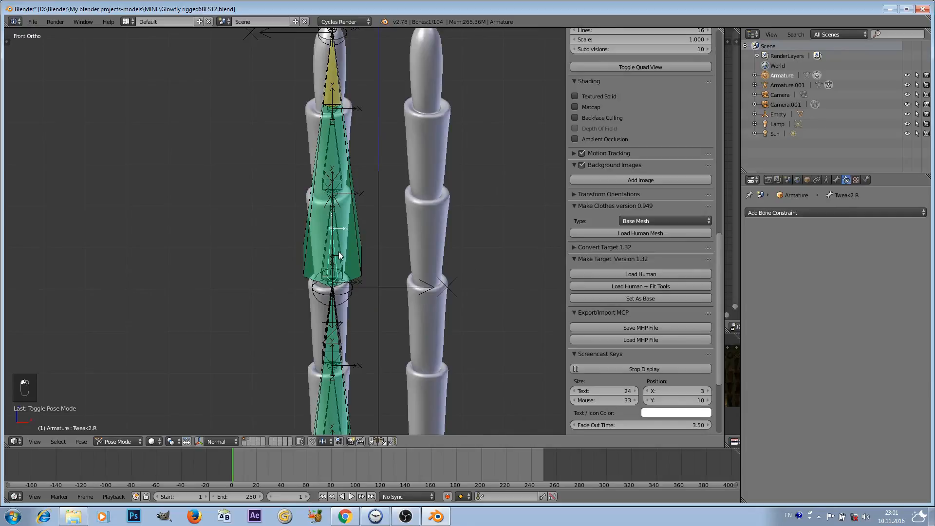
key("g")
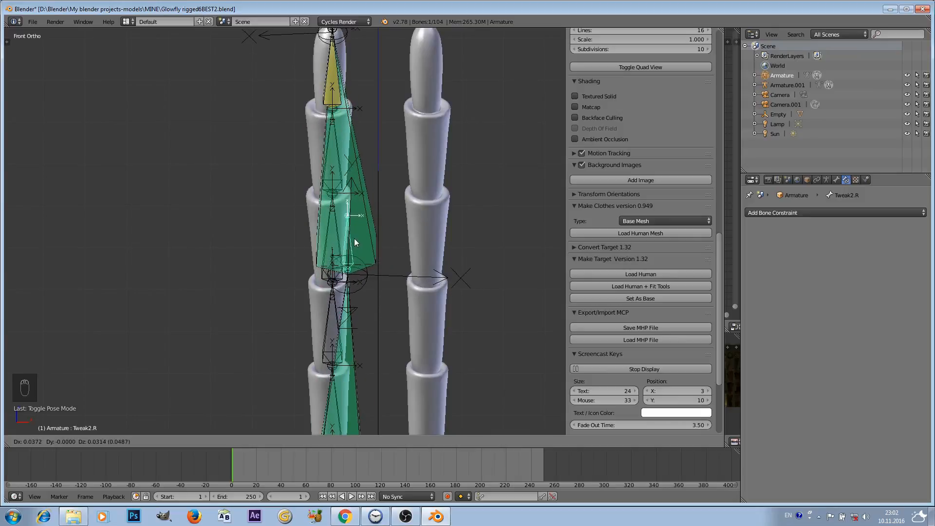
right_click(348, 253)
- Test the parent bone Still2.R by moving it sideways from the whisker twice, and cancel both moves
scroll(350, 255, "up", 1)
scroll(349, 257, "up", 3)
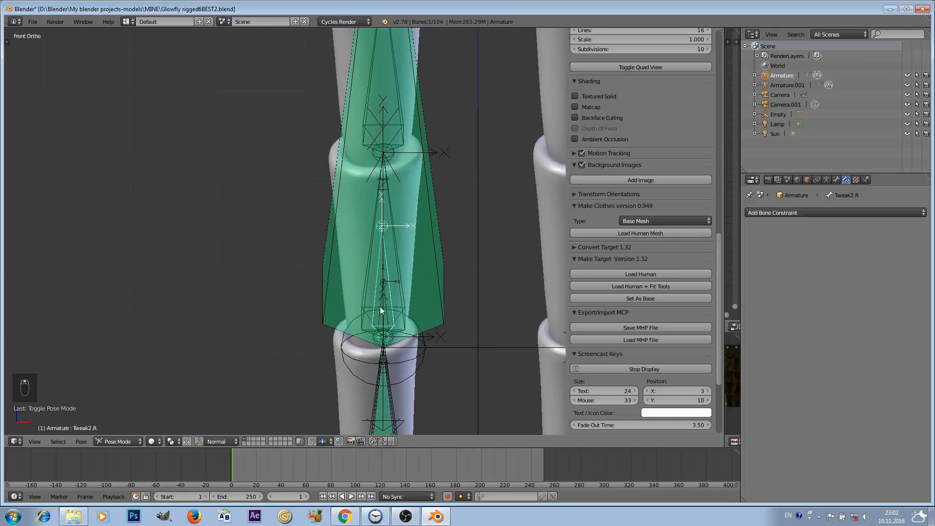
right_click(381, 306)
scroll(390, 308, "up", 2)
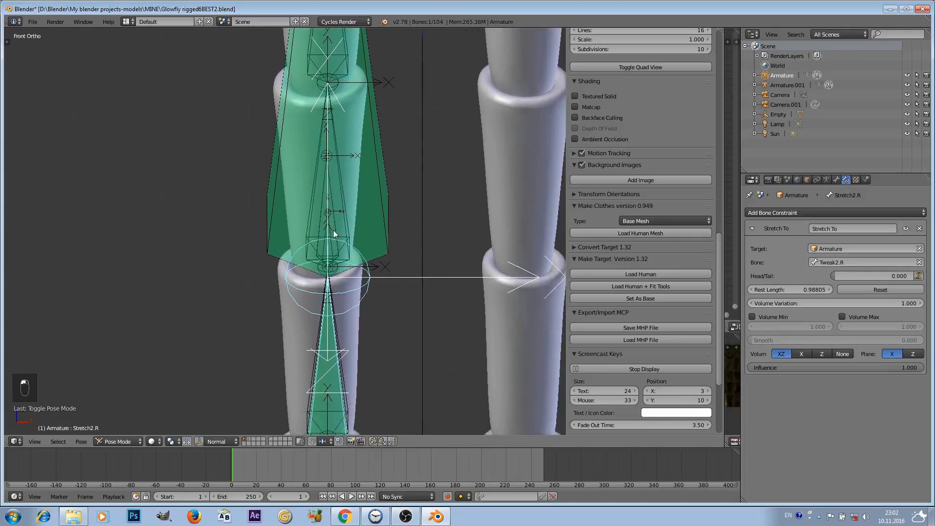
scroll(333, 230, "up", 2)
right_click(365, 264)
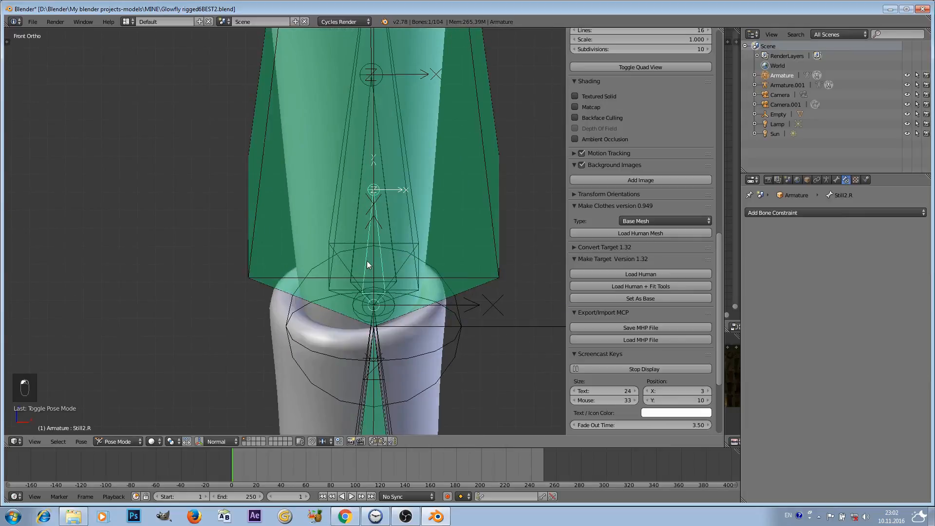
scroll(368, 261, "down", 5)
key("g")
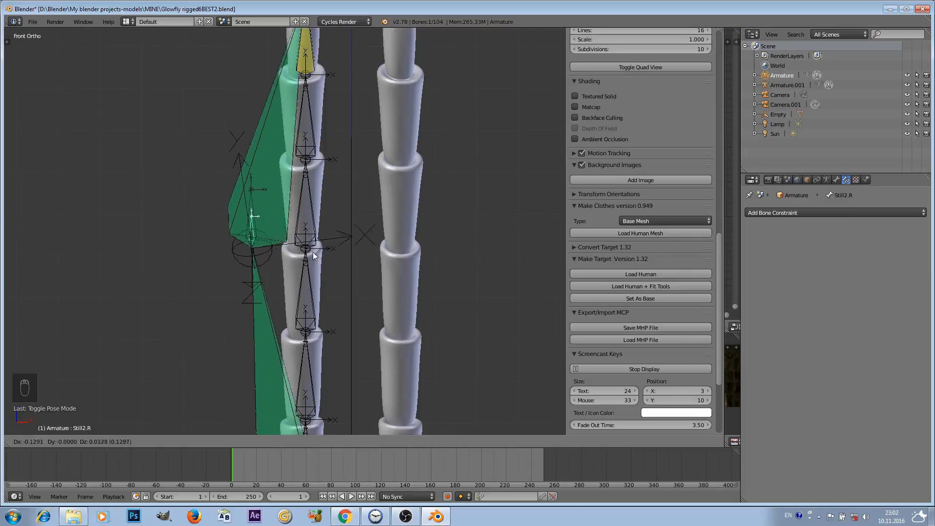
right_click(331, 258)
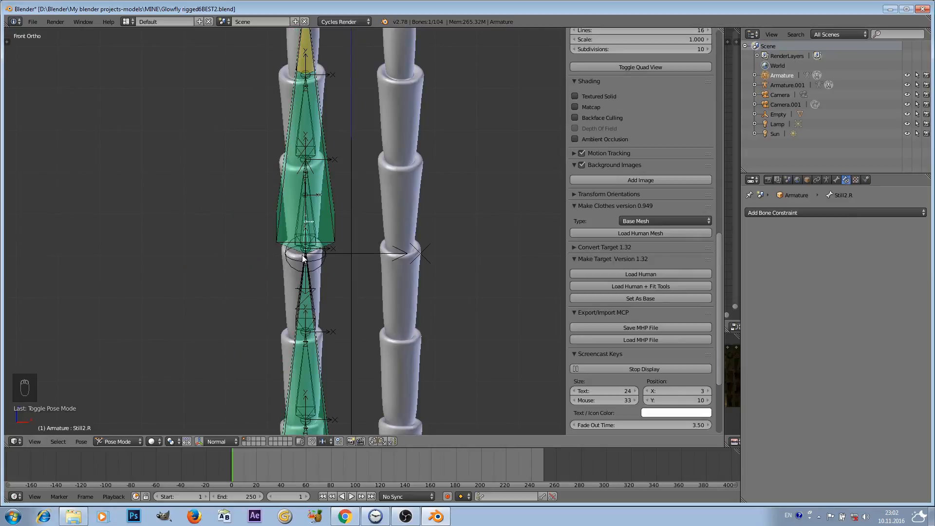
scroll(355, 229, "down", 5)
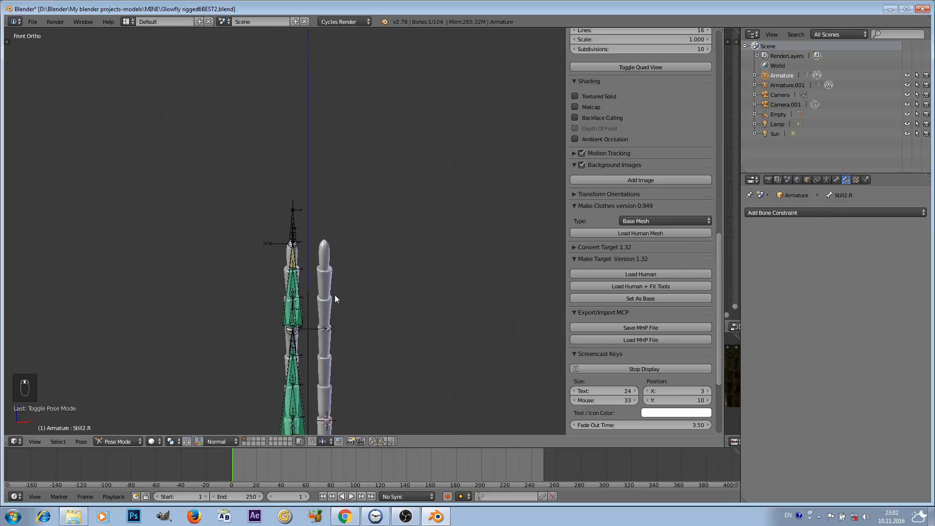
scroll(337, 213, "up", 5)
key("g")
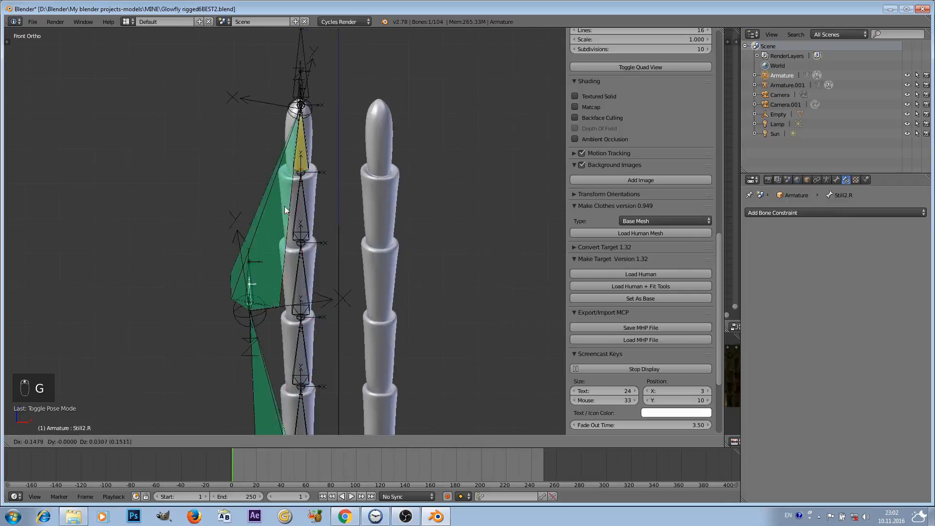
right_click(274, 206)
- Examine the Still2.R, Tweak2.R and Stretch2.R bones around the middle joint of the right whisker
scroll(321, 258, "up", 2)
scroll(320, 256, "down", 5)
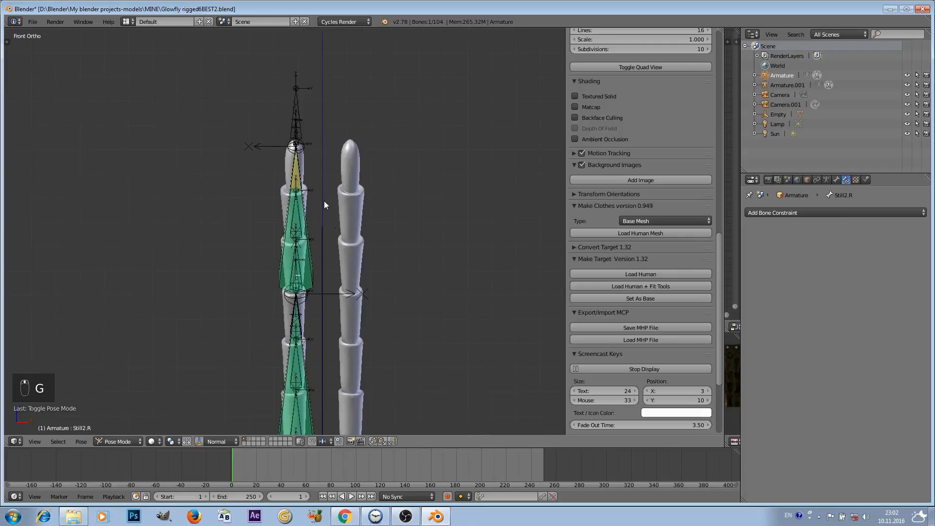
scroll(327, 198, "up", 3)
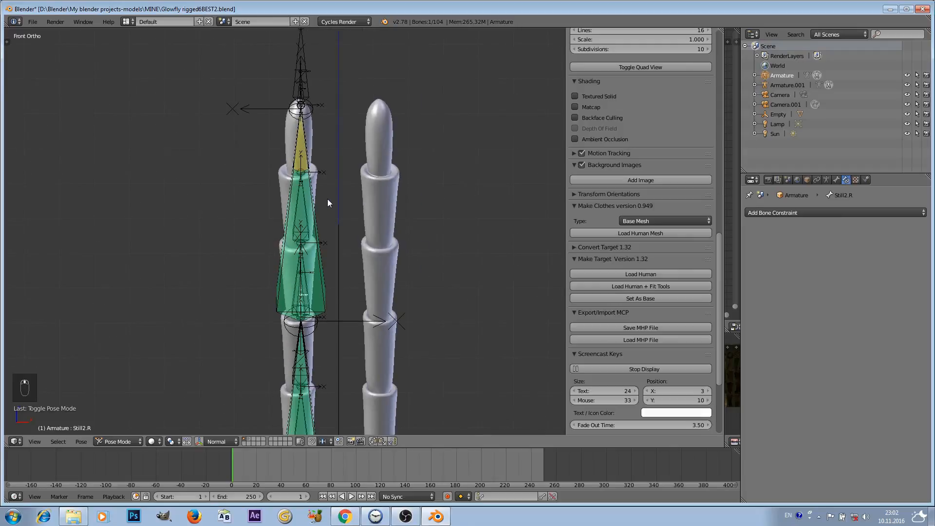
scroll(328, 198, "up", 1)
middle_click_drag(339, 198, 327, 103, "shift")
scroll(337, 170, "up", 7)
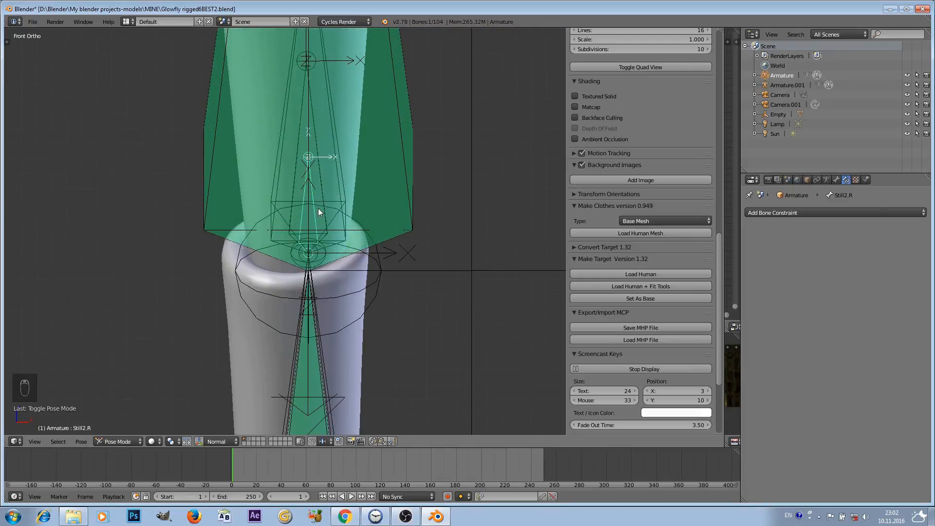
scroll(318, 208, "down", 7)
scroll(318, 207, "up", 3)
scroll(319, 208, "down", 1)
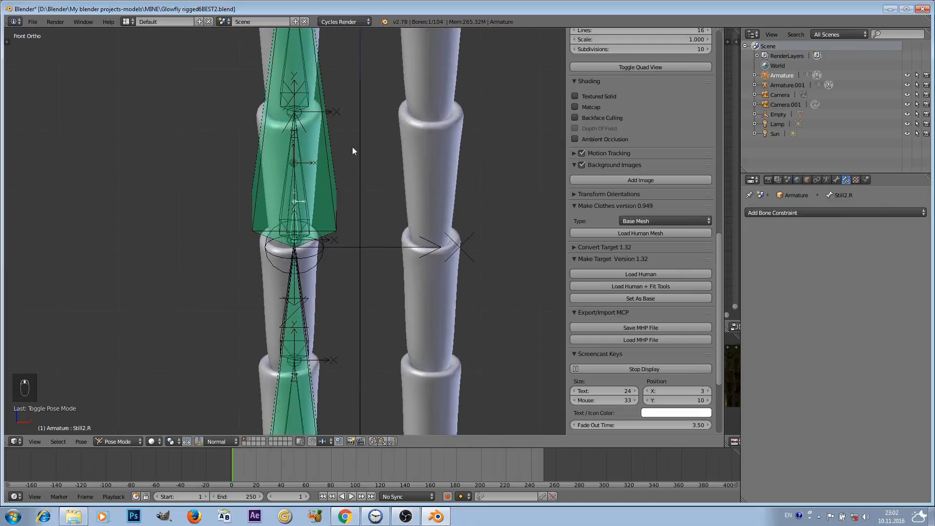
middle_click_drag(352, 147, 365, 132, "shift")
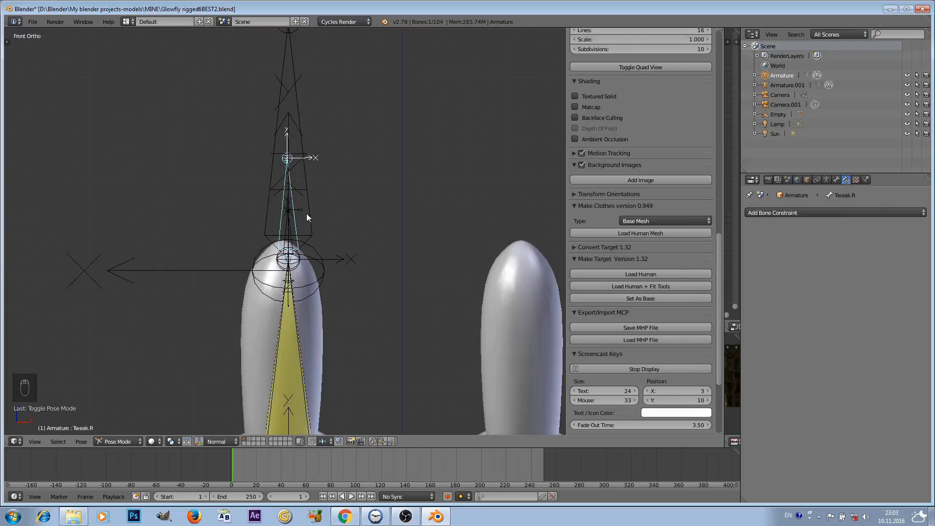
- Add a Copy Transforms constraint to the Still.R bone at the whisker tip, targeting IKCONTROLLER.R
right_click(308, 213)
right_click(298, 219)
right_click(304, 227)
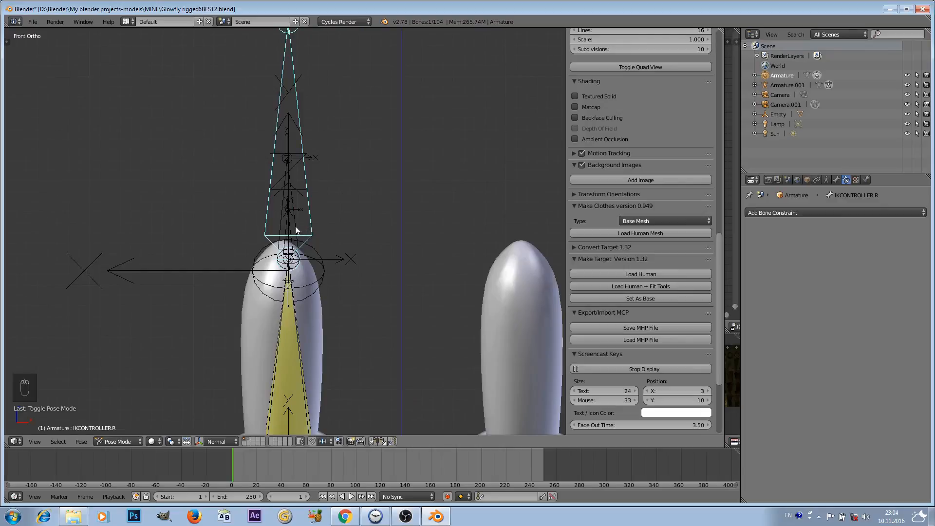
scroll(292, 205, "up", 3)
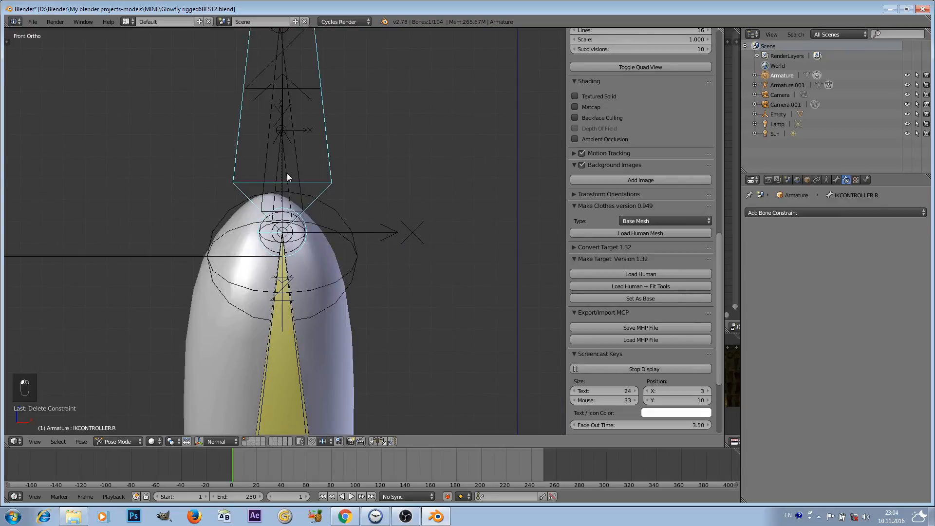
right_click(287, 174, "shift")
key("ctrl+shift+c")
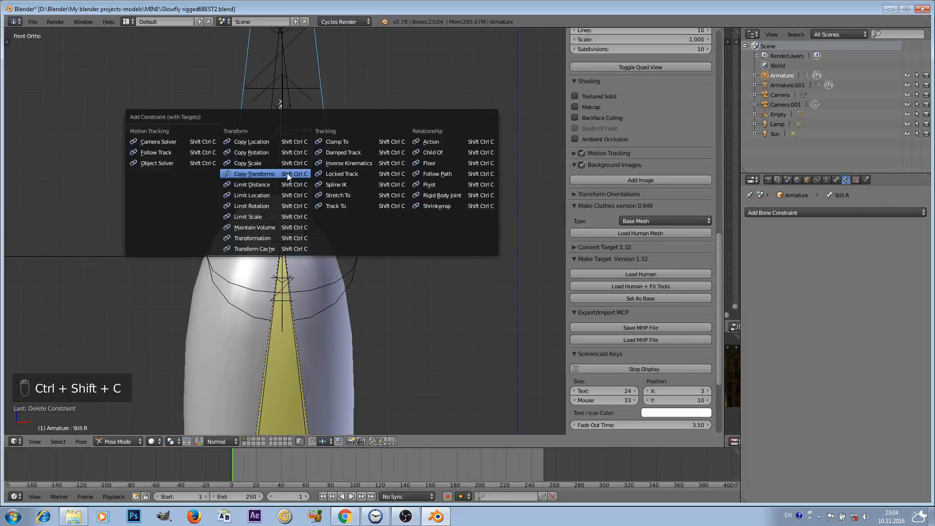
left_click(287, 174)
- Test the IKCONTROLLER.R bone by moving it away from the whisker tip, and cancel the move
right_click(299, 174)
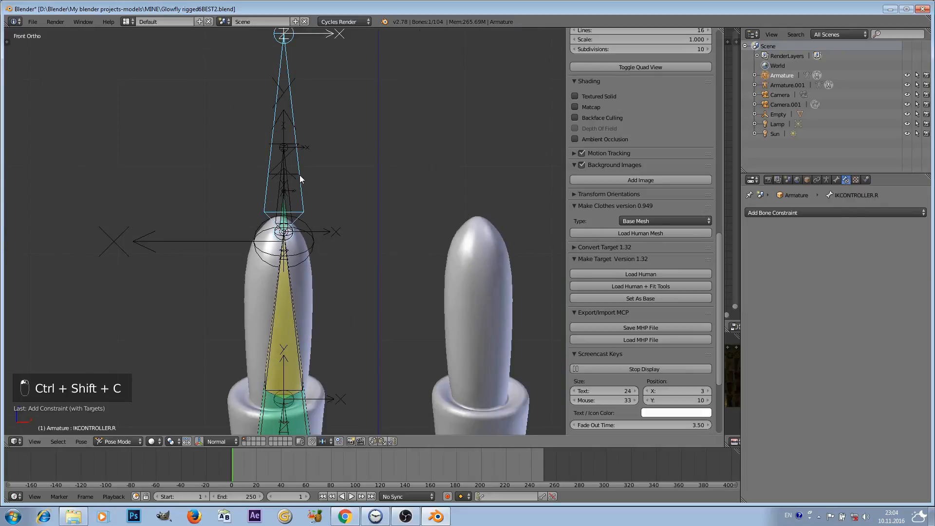
key("g")
right_click(354, 221)
scroll(356, 217, "down", 5)
middle_click_drag(331, 288, 316, 87, "shift")
scroll(326, 177, "up", 6)
middle_click_drag(326, 177, 298, 241, "shift")
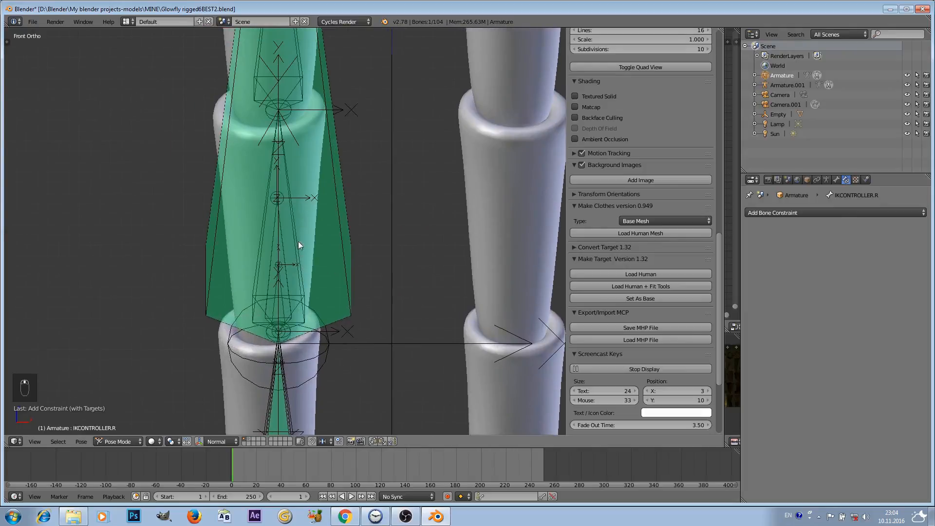
right_click(292, 235)
right_click(296, 233)
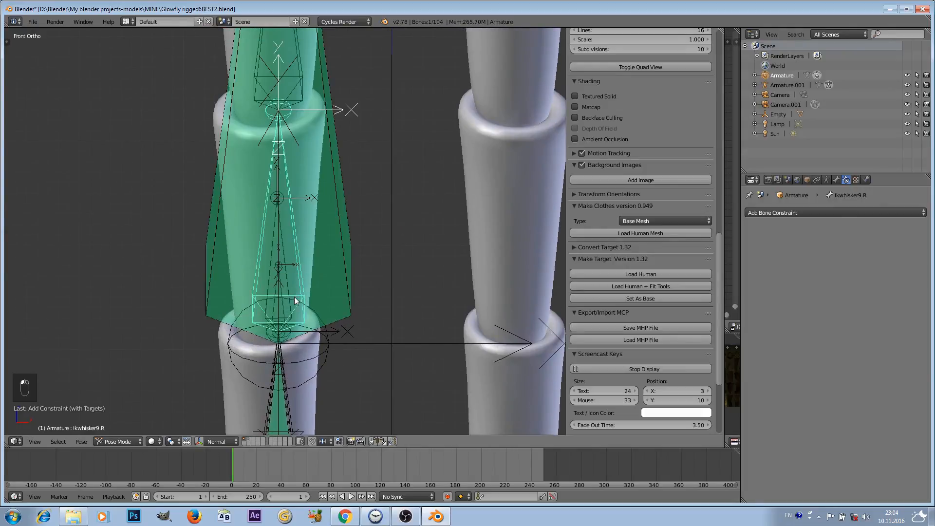
scroll(296, 232, "up", 3)
right_click(279, 335, "shift")
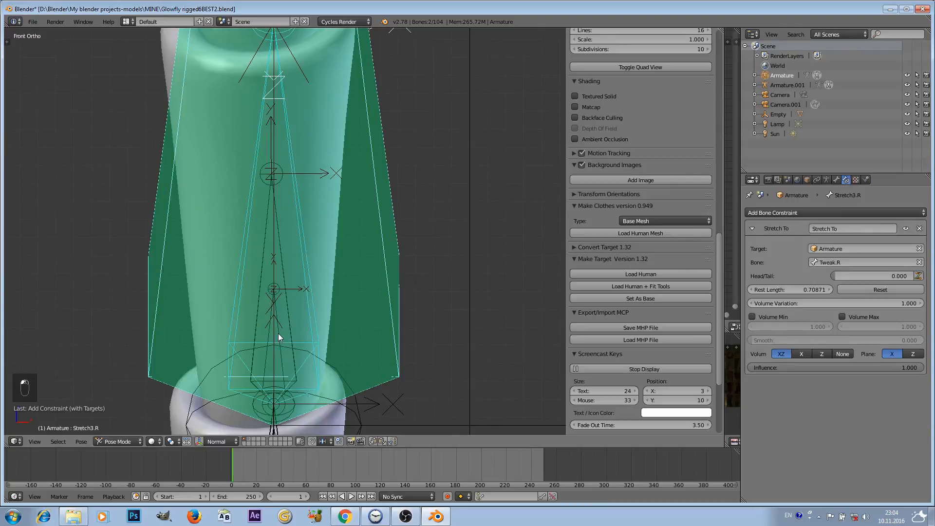
right_click(308, 301, "shift")
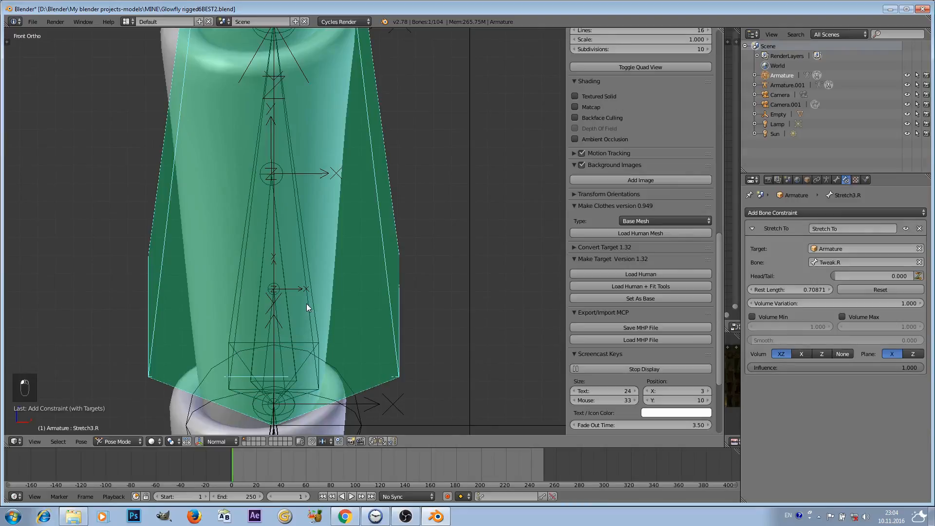
right_click(306, 303)
middle_click_drag(330, 296, 342, 189, "shift")
scroll(311, 229, "up", 4)
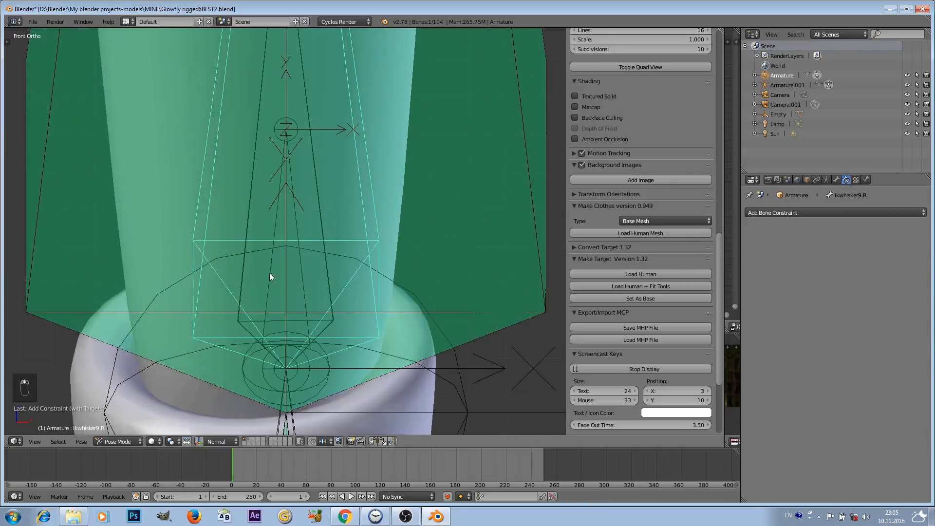
right_click(270, 271, "shift")
right_click(270, 270, "shift")
scroll(346, 228, "down", 3)
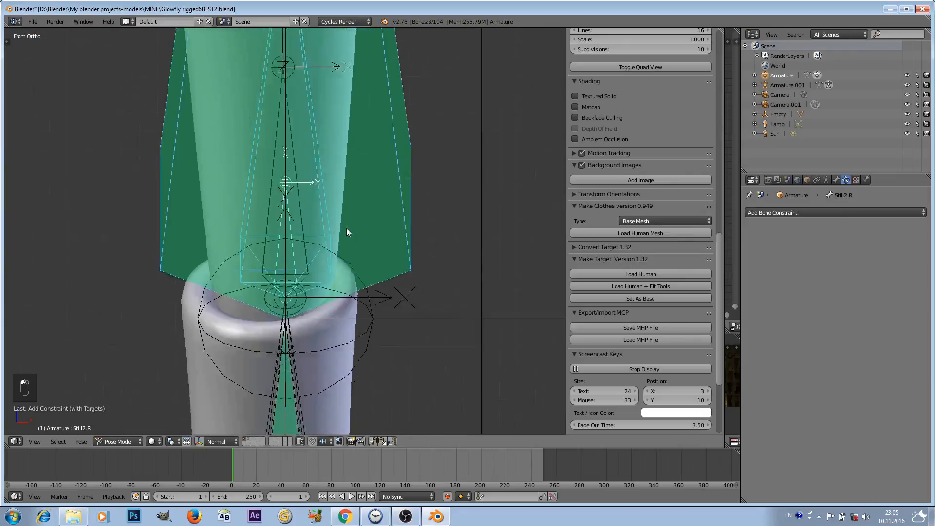
- Hide the Stretch3.R bone that covers the other bones at the upper whisker joint
right_click(366, 189)
scroll(366, 189, "down", 2)
scroll(365, 189, "up", 4)
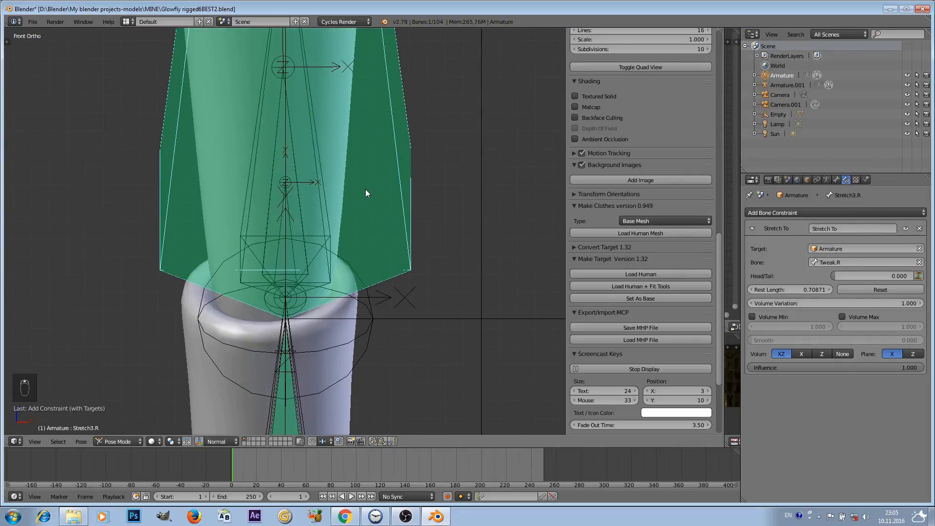
key("h")
- Add a Copy Transforms constraint to the Still2.R bone, targeting Ikwhisker9.R
right_click(326, 211)
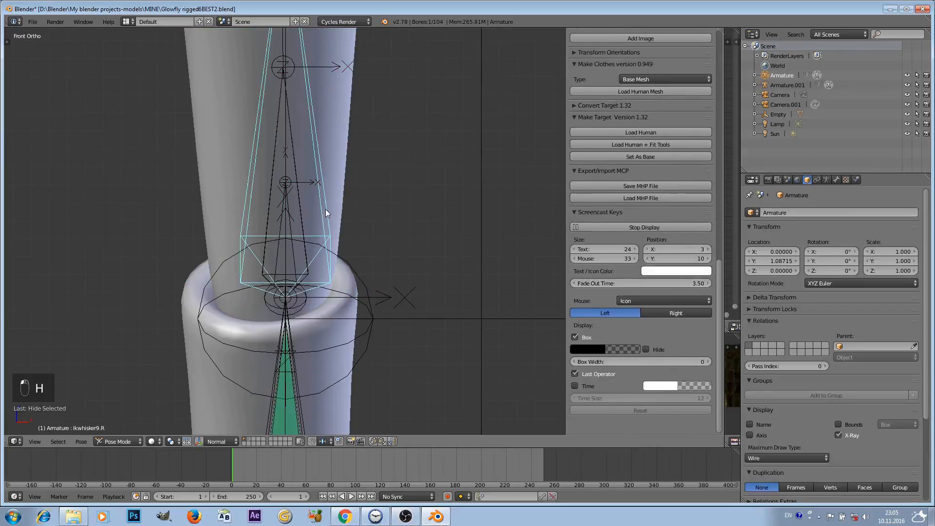
scroll(303, 233, "up", 3)
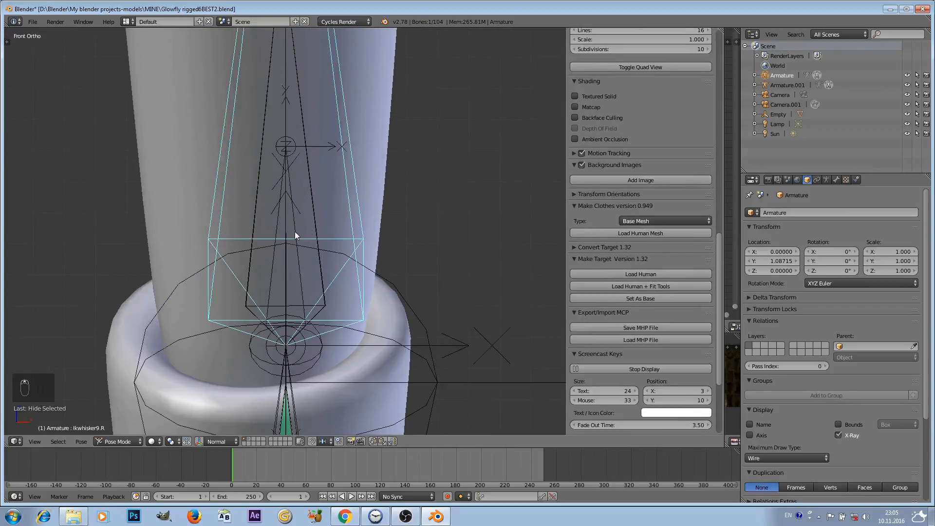
right_click(293, 225, "shift")
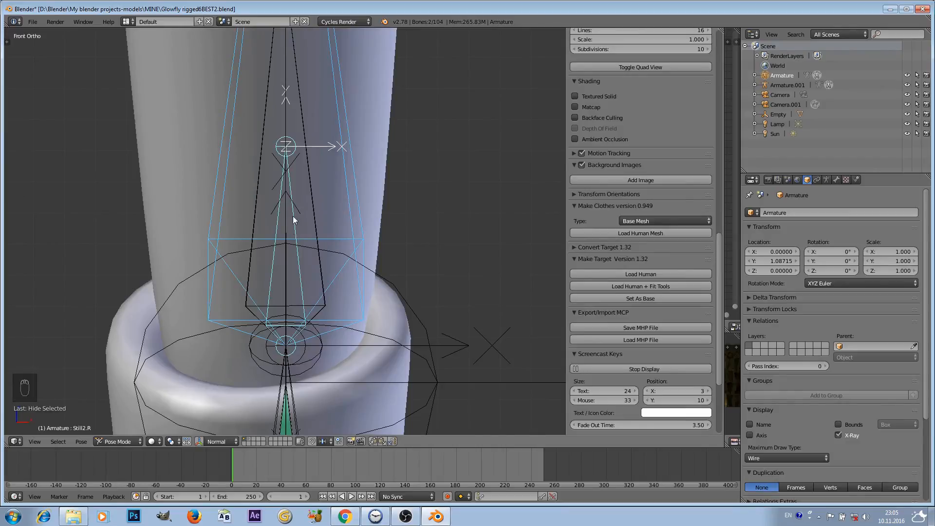
key("ctrl+shift+c")
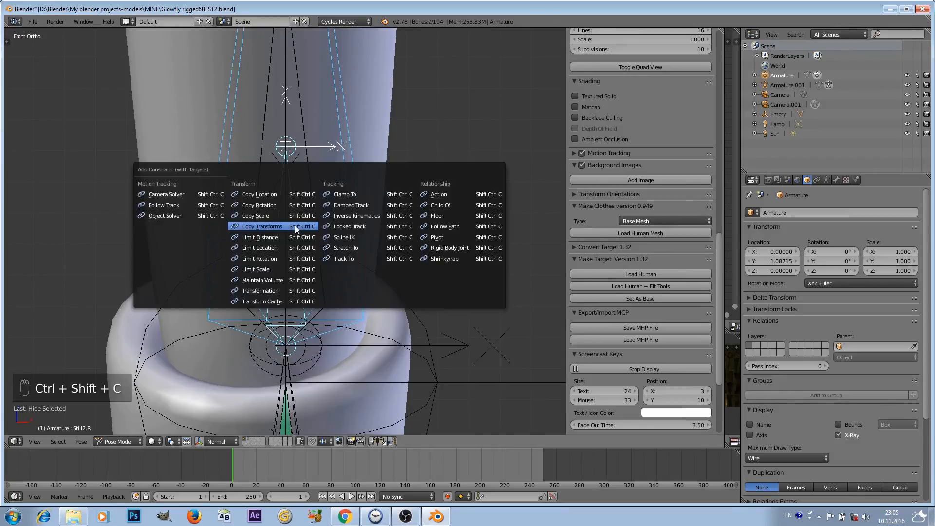
left_click(296, 226)
- Hide the Stretch2.R bone that covers the other bones at the lower whisker joint
scroll(361, 375, "down", 5)
middle_click_drag(362, 375, 372, 265, "shift")
right_click(378, 234)
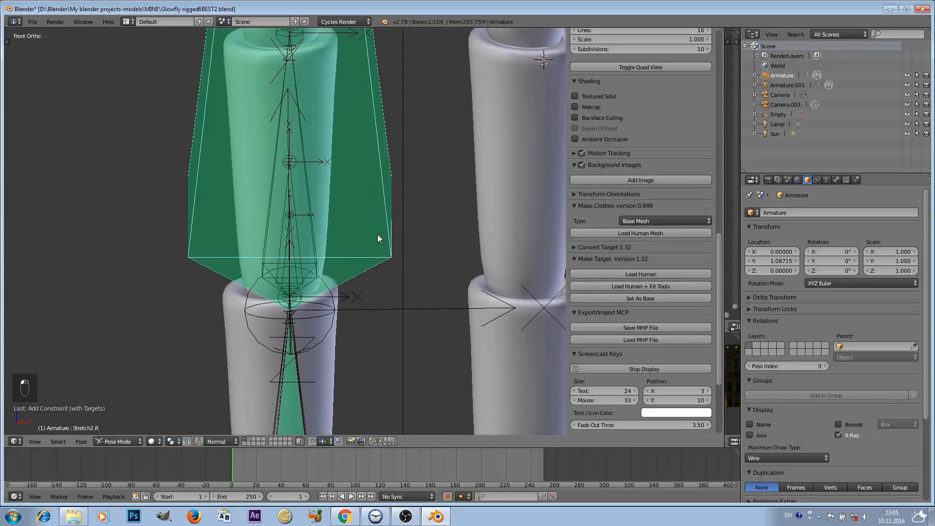
key("h")
- Add a Copy Transforms constraint to the Still3.R bone, targeting main whisker1.004
scroll(344, 299, "up", 2)
right_click(331, 229)
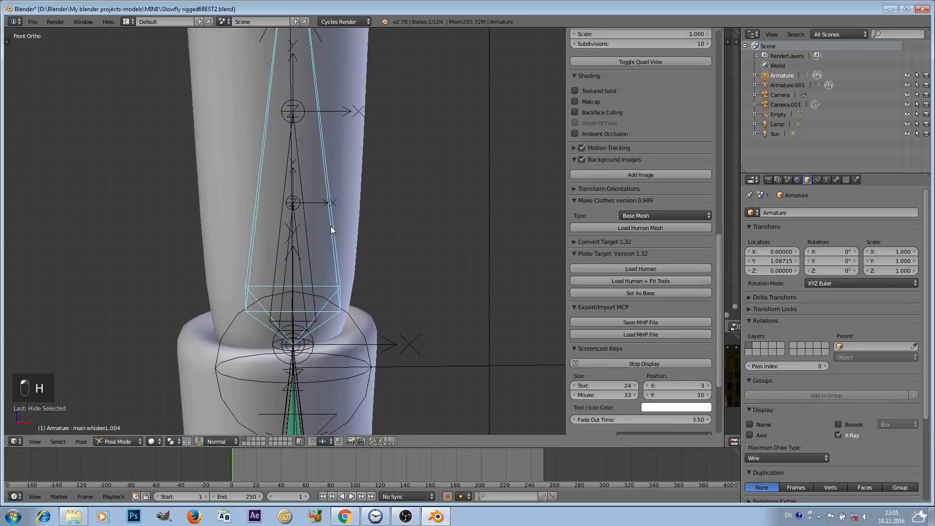
right_click(300, 267, "shift")
key("ctrl+shift+c")
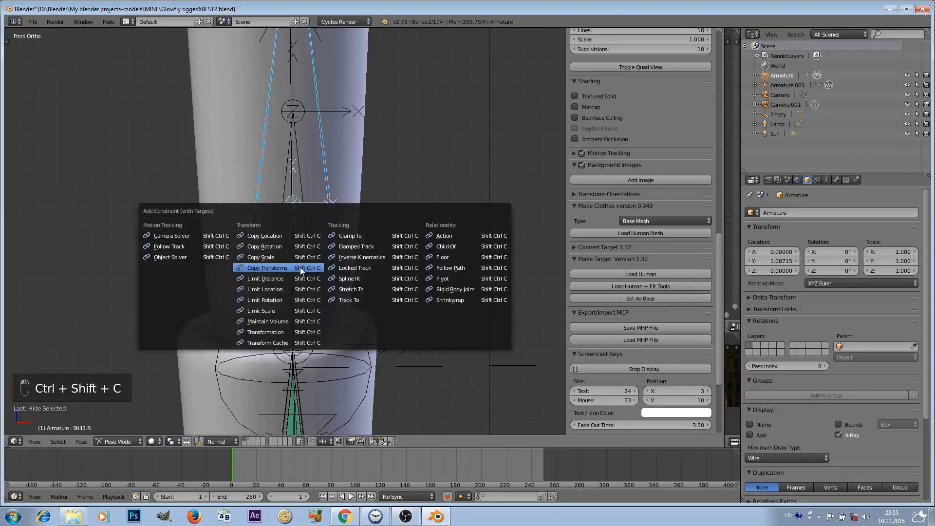
left_click(301, 269)
scroll(317, 312, "down", 4)
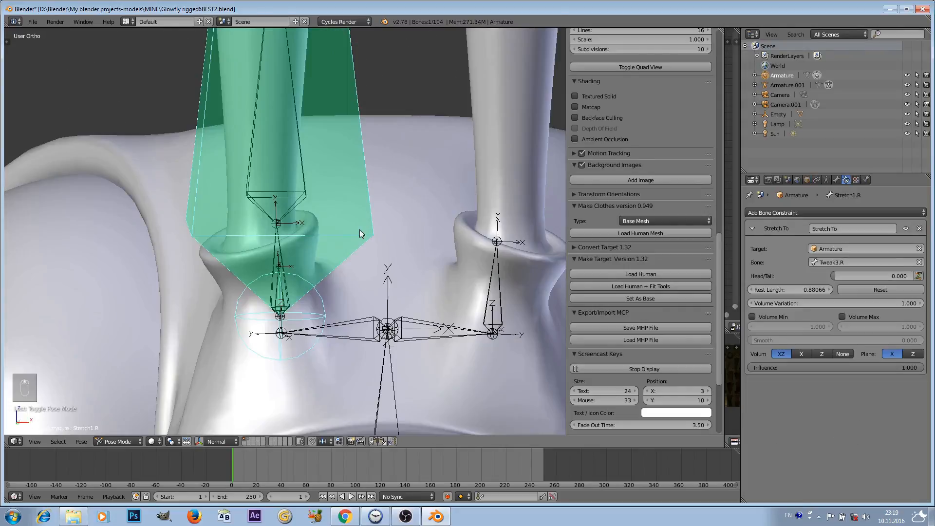
- In Edit Mode, parent Stretch1.R to Root bone.R at the whisker's base, and return the armature to Pose Mode
middle_click_drag(360, 229, 368, 189, "shift")
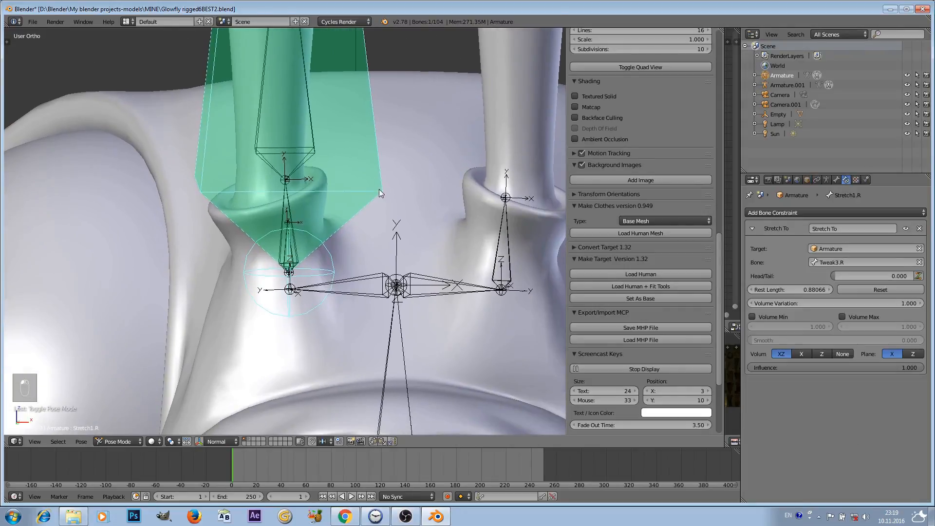
left_click(108, 441)
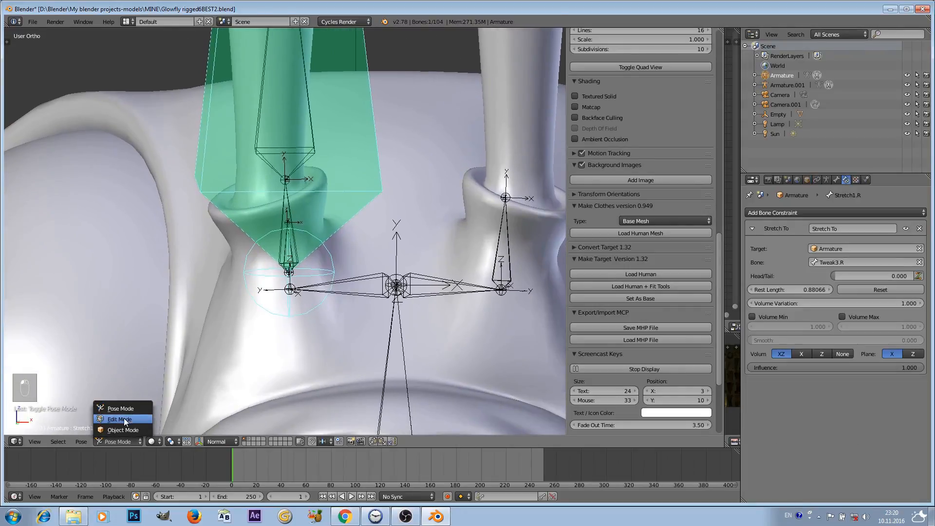
left_click(125, 418)
scroll(292, 272, "up", 3)
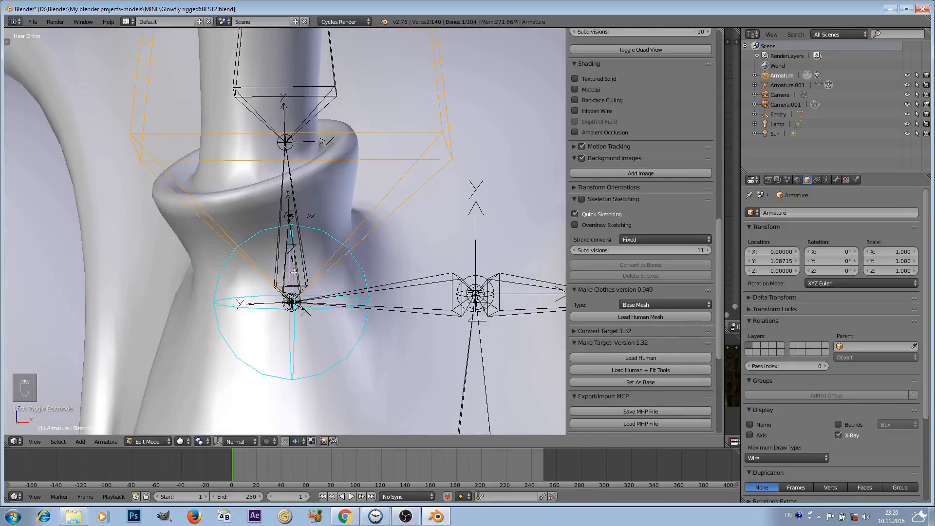
right_click(285, 273, "shift")
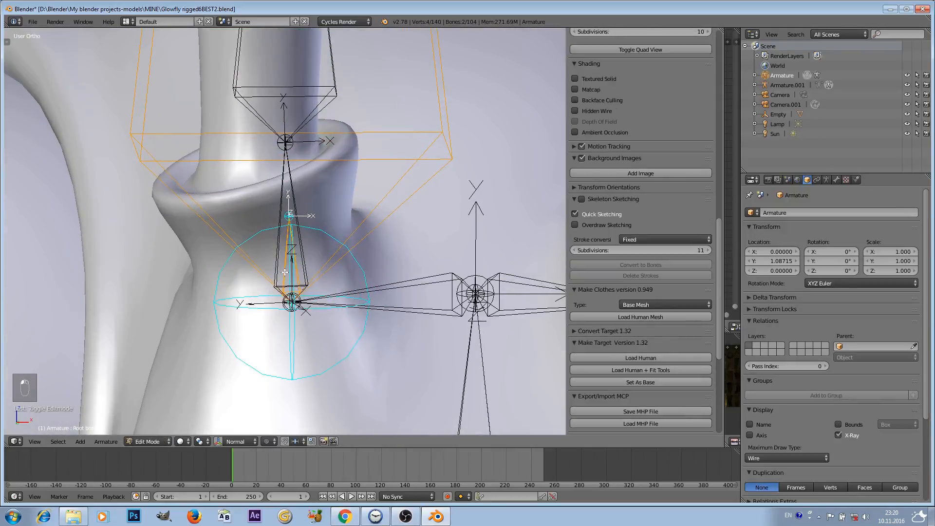
key("ctrl+p")
left_click(285, 272)
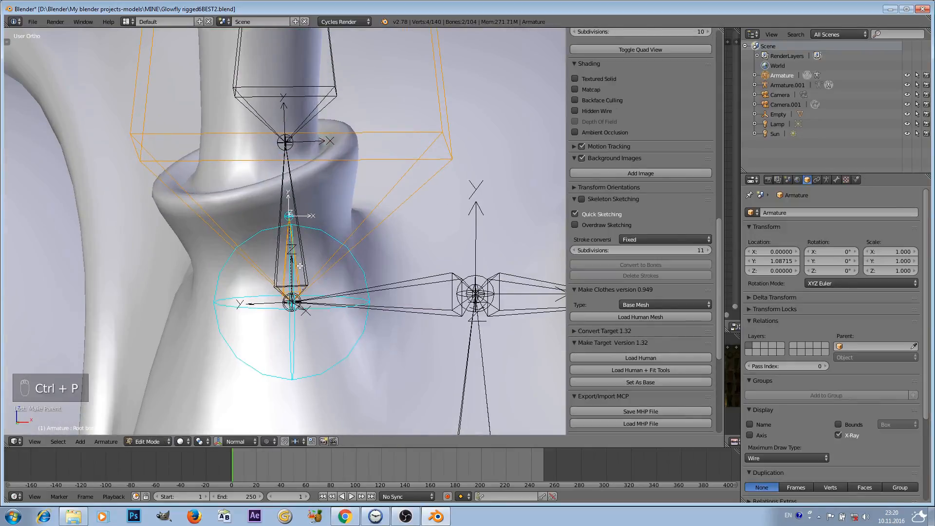
scroll(300, 266, "down", 6)
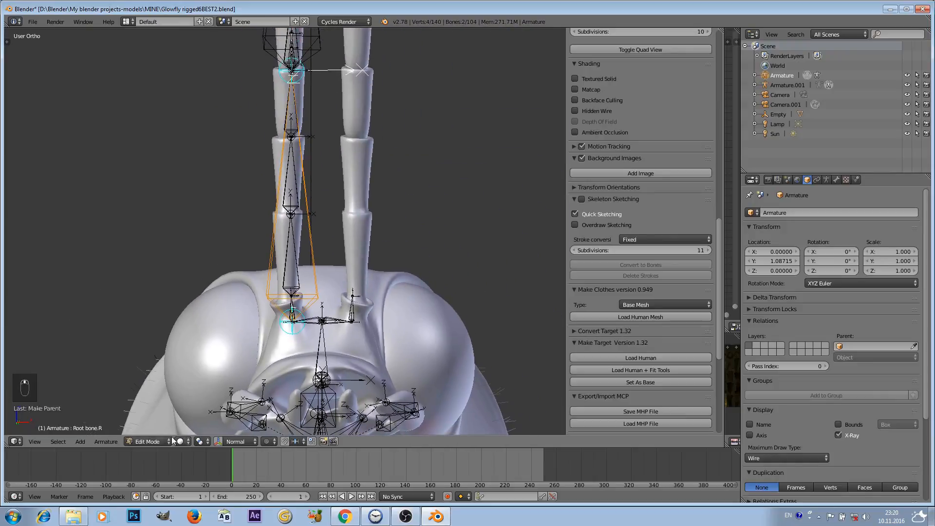
left_click(171, 441)
left_click(146, 408)
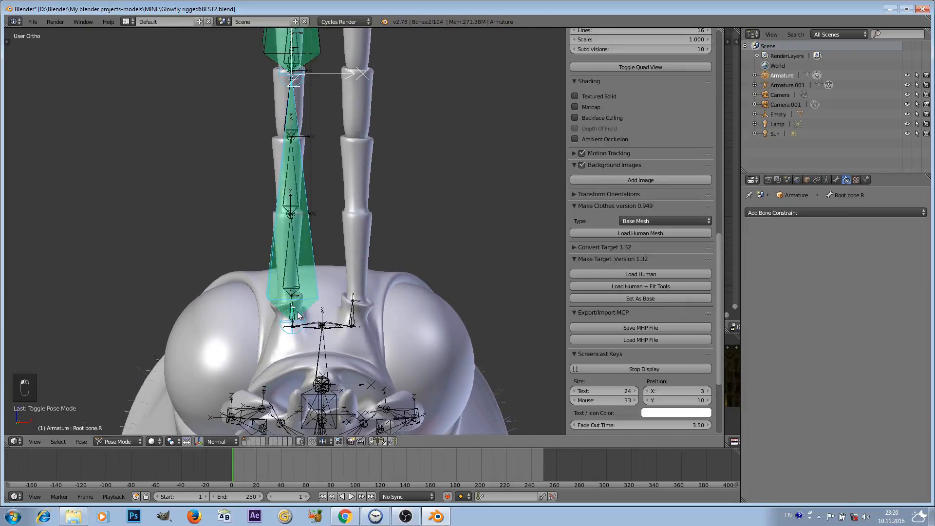
- Test the whisker rig by moving IKCONTROLLER.R sideways and down so the bone chain bends away from the head
scroll(310, 300, "down", 5)
middle_click_drag(318, 186, 331, 334, "shift")
scroll(332, 193, "up", 2)
scroll(334, 192, "down", 2)
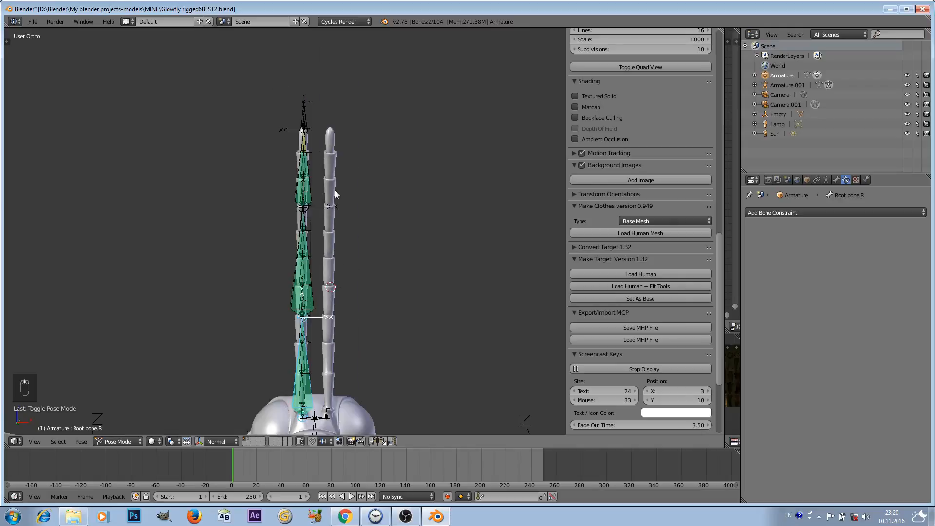
middle_click_drag(329, 225, 339, 188, "shift")
right_click(312, 65)
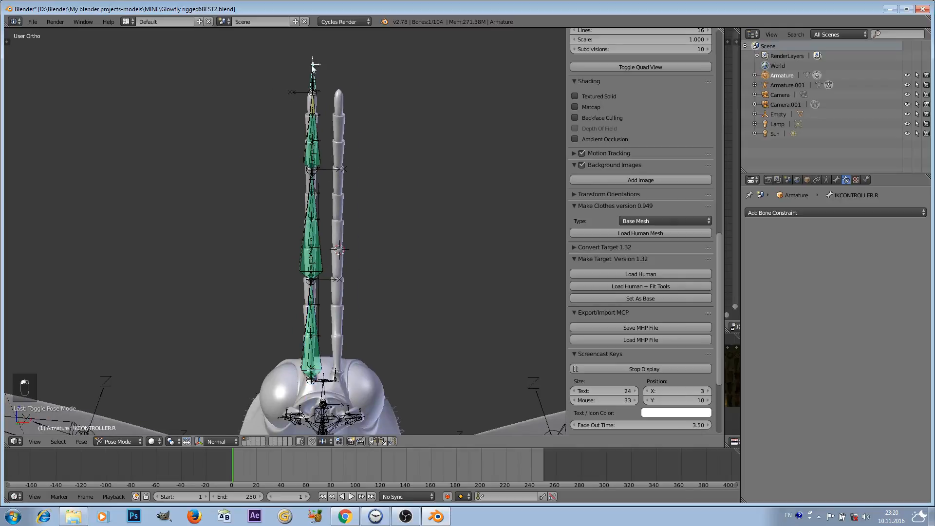
key("g")
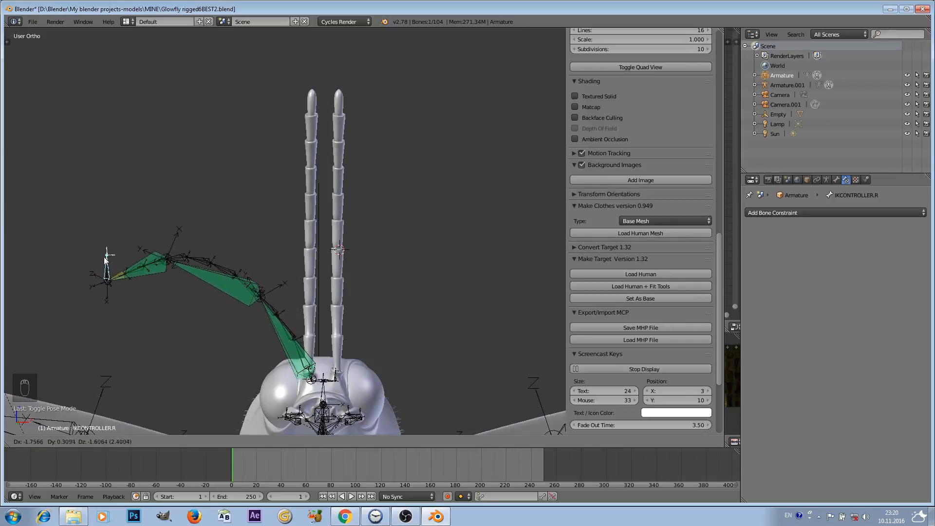
left_click(104, 265)
- Test the Tweak2.R bone by moving it sideways out of the bent whisker chain
scroll(156, 255, "up", 1)
middle_click_drag(157, 256, 162, 141)
right_click(163, 138)
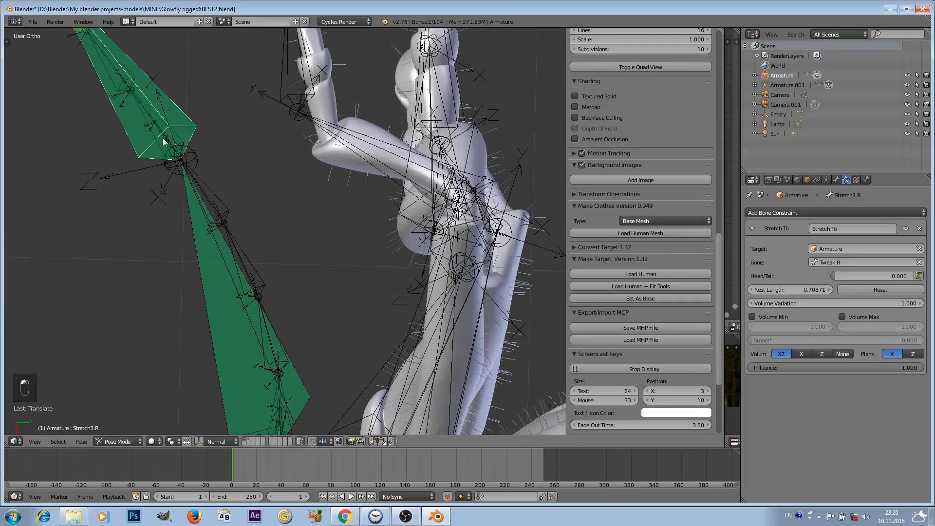
right_click(162, 140)
right_click(163, 139)
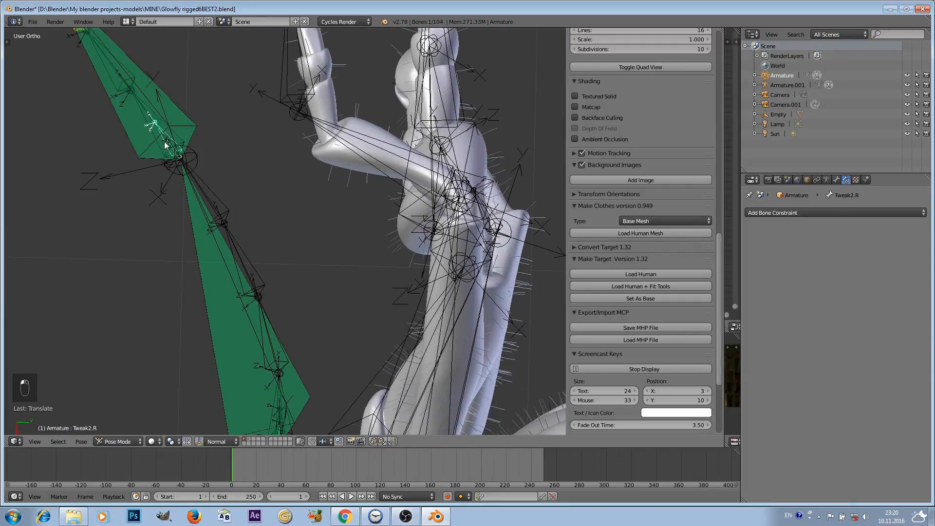
middle_click_drag(163, 140, 209, 178)
scroll(209, 176, "down", 3)
key("g")
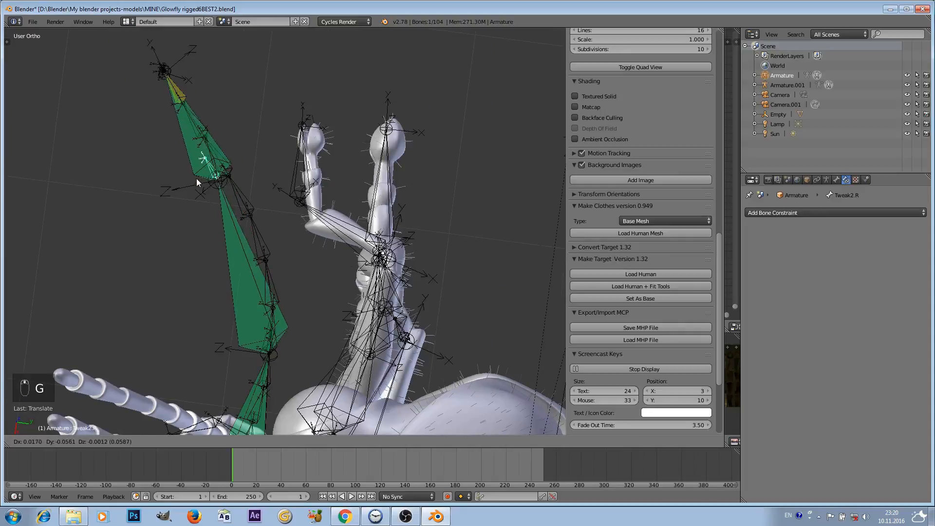
left_click(89, 223)
- Test the Tweak3.R bone by moving it away from the bent chain at the lower whisker joint
right_click(284, 374)
middle_click_drag(287, 363, 390, 192)
scroll(325, 273, "down", 4)
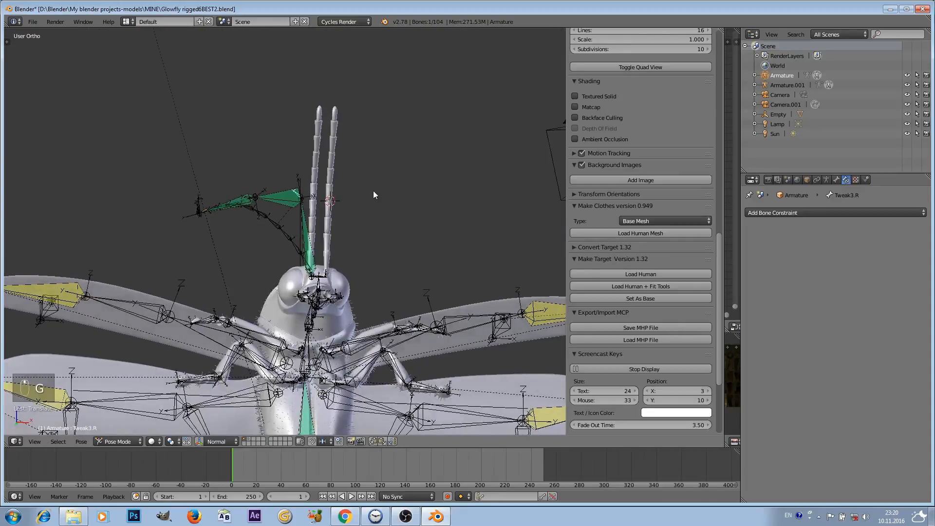
- Select all bones of the armature in Pose Mode
scroll(376, 194, "up", 5)
key("a")
key("a")
key("a")
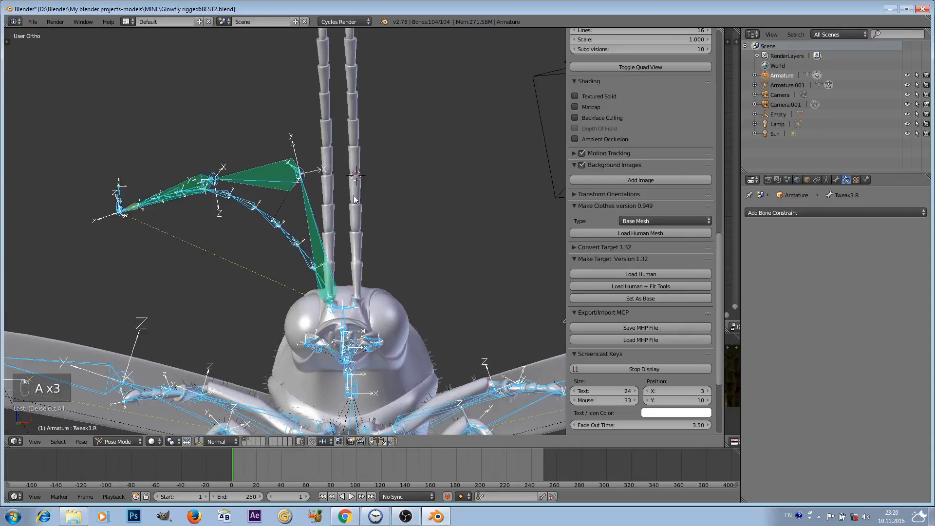
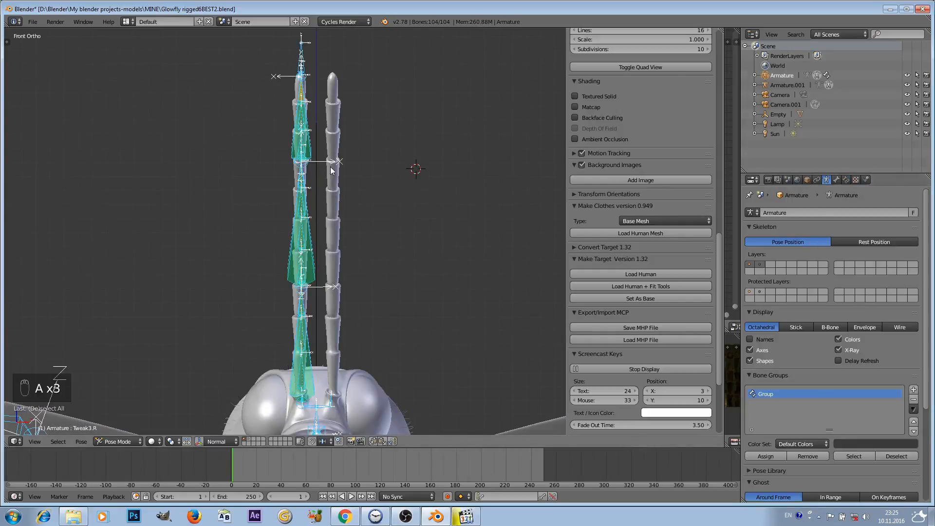
- Hide the three large Stretch bones overlapping the right whisker so the smaller bones inside can be reached
scroll(331, 168, "up", 1)
middle_click_drag(344, 114, 356, 270, "shift")
scroll(356, 269, "up", 3)
scroll(356, 270, "up", 2)
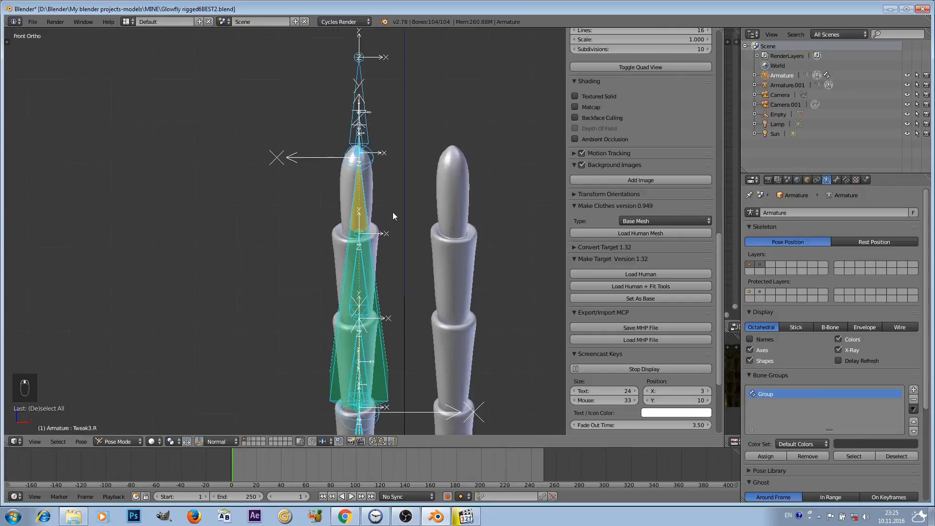
middle_click_drag(387, 124, 351, 163, "shift")
scroll(329, 167, "up", 3)
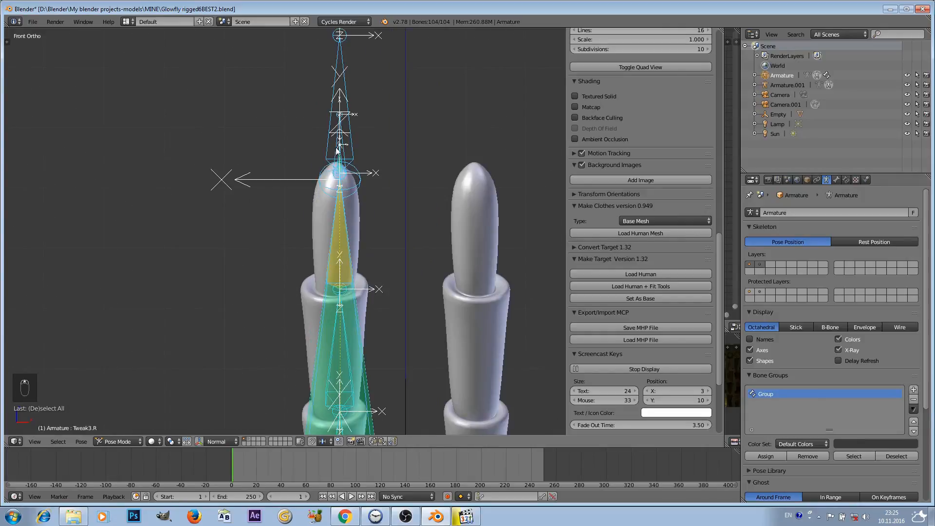
right_click(338, 157)
scroll(338, 157, "down", 2)
middle_click_drag(366, 256, 340, 49, "shift")
scroll(311, 229, "down", 3)
right_click(311, 233)
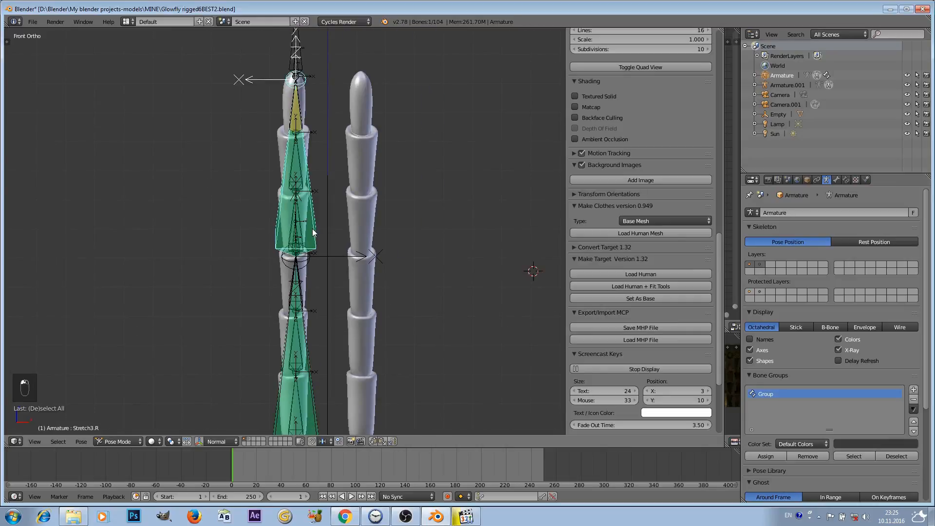
key("h")
key("h")
scroll(304, 311, "down", 2)
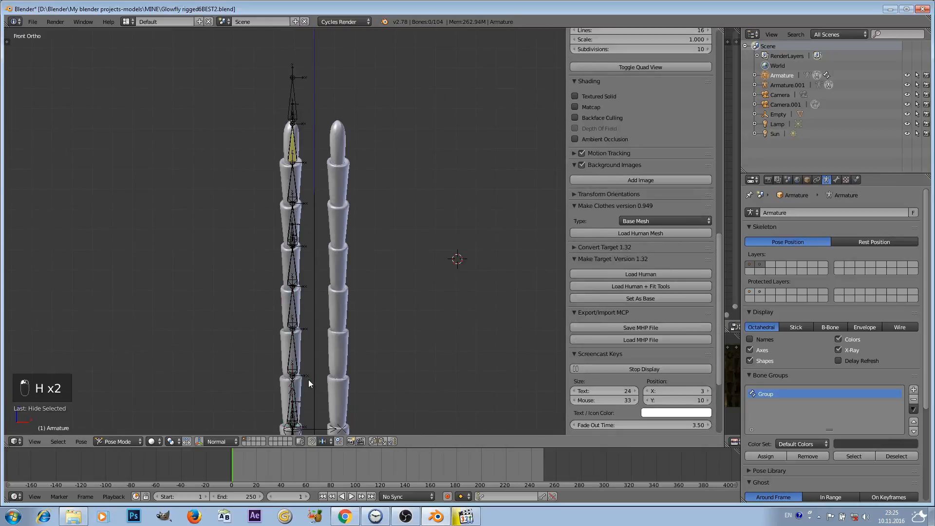
middle_click_drag(332, 364, 333, 133, "shift")
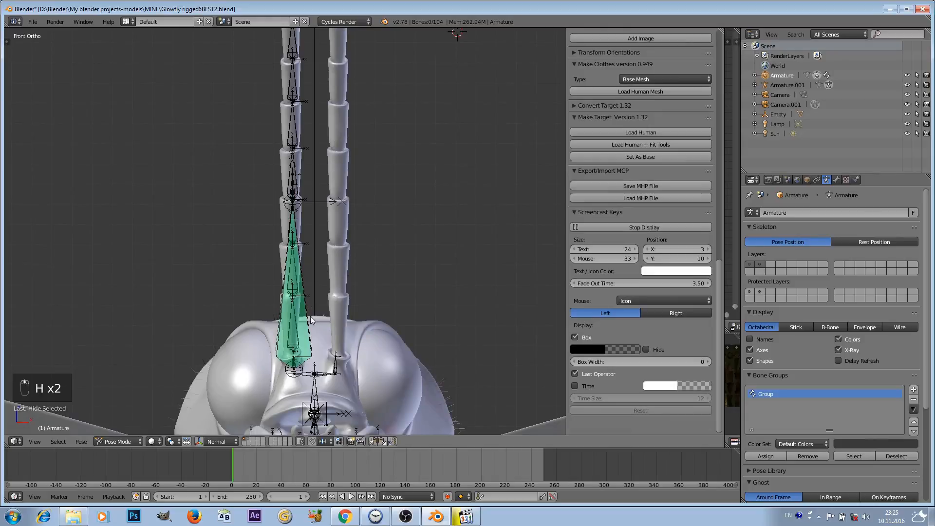
key("h")
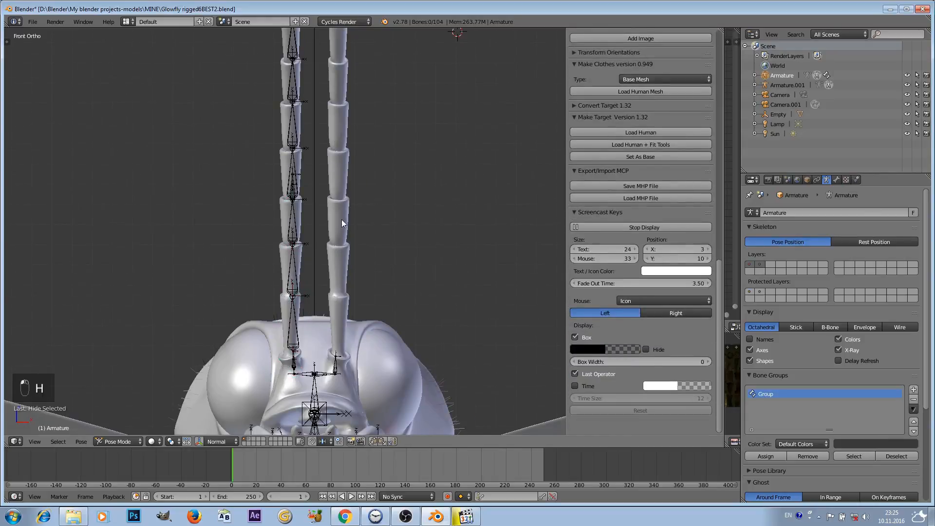
- Select the three whisker bones Tweak3.R, Tweak2.R and Tweak.R together
scroll(341, 219, "up", 9)
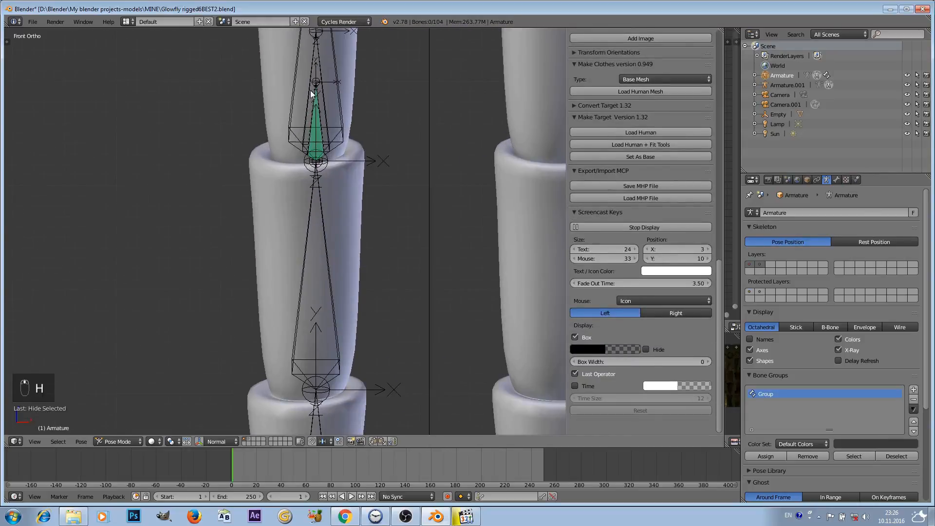
scroll(324, 107, "down", 6)
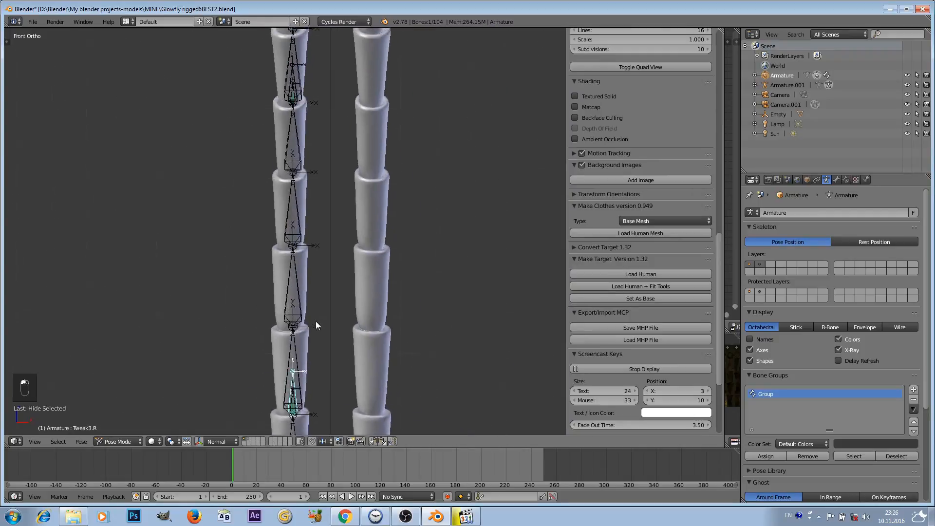
scroll(319, 235, "up", 4)
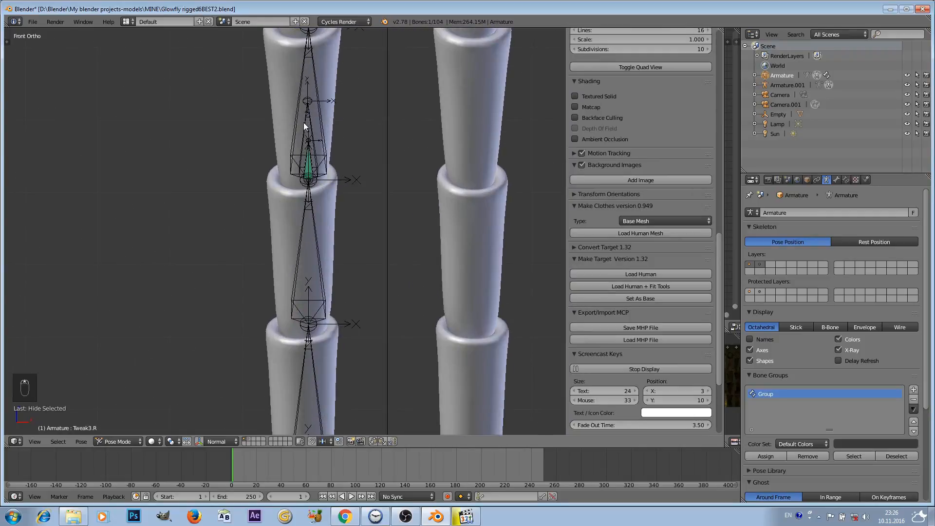
right_click(304, 122, "shift")
scroll(311, 110, "down", 5)
scroll(326, 235, "up", 5)
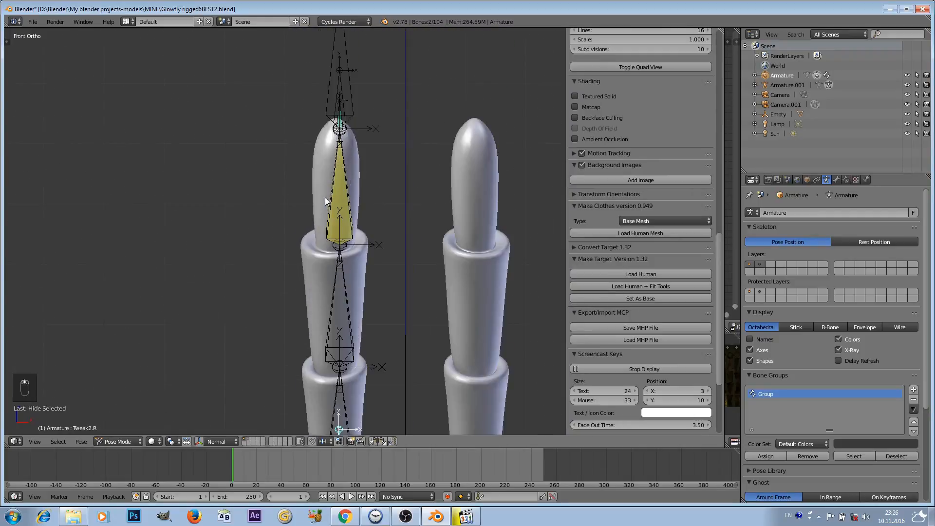
right_click(336, 104, "shift")
scroll(341, 170, "down", 6)
middle_click_drag(339, 247, 336, 96, "shift")
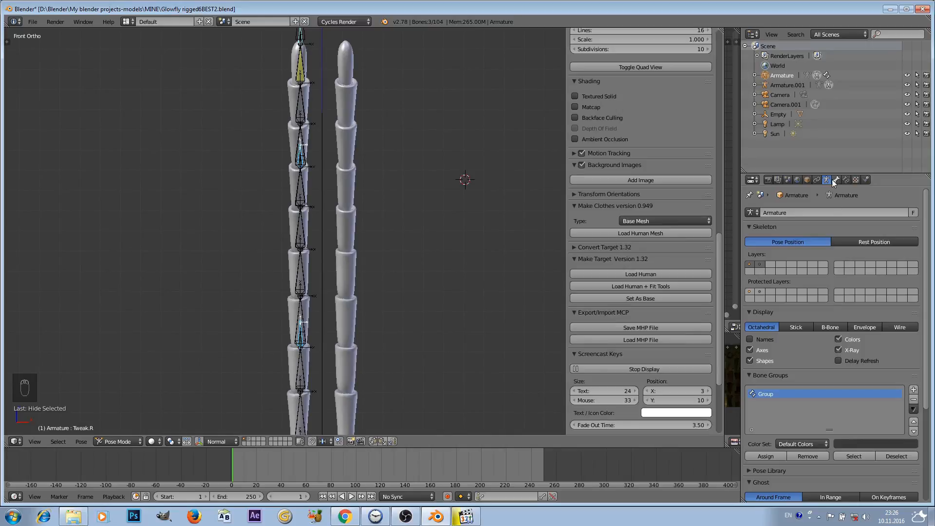
- Replace the existing bone group with a new one and assign the three selected Tweak bones to it
scroll(848, 410, "down", 1)
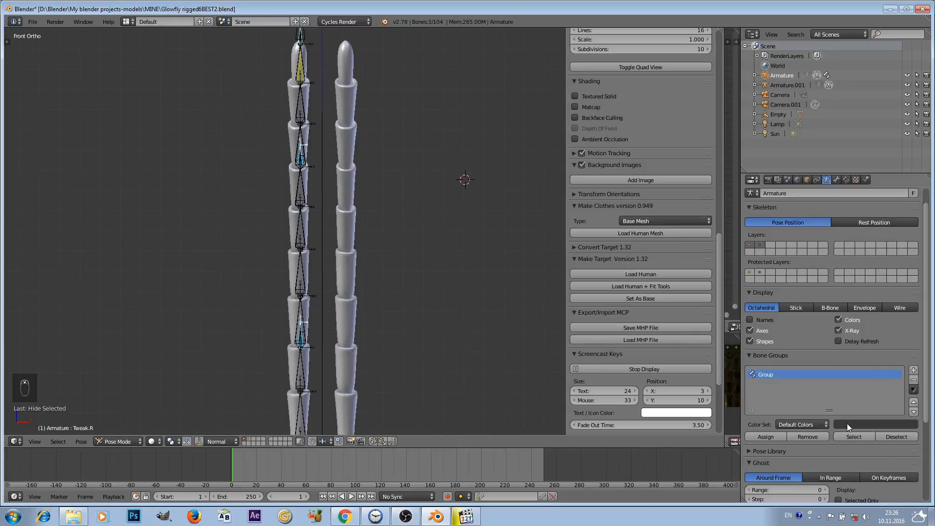
left_click(914, 380)
scroll(895, 382, "down", 1)
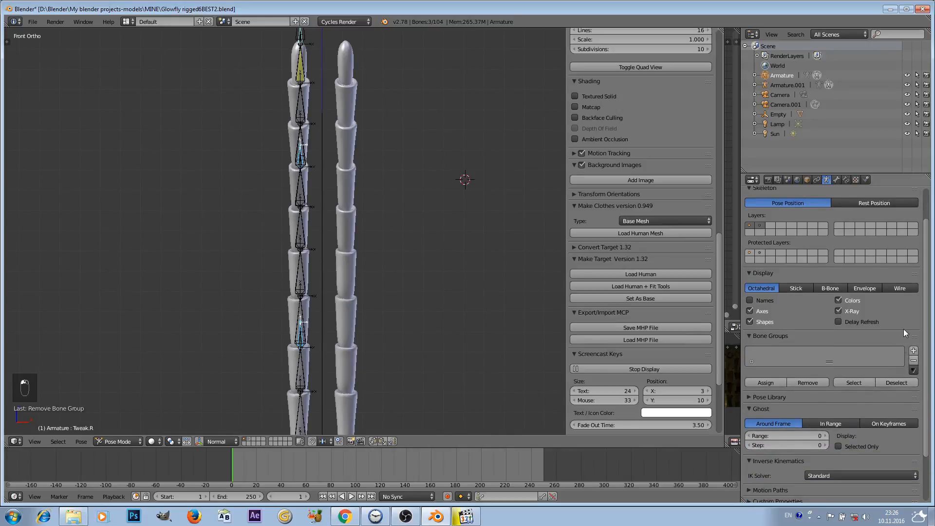
scroll(903, 329, "down", 1)
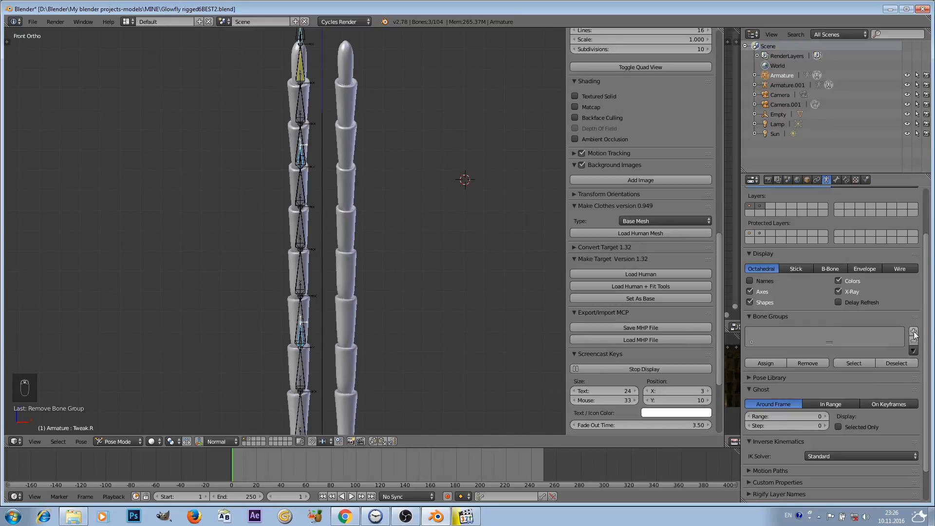
left_click(914, 332)
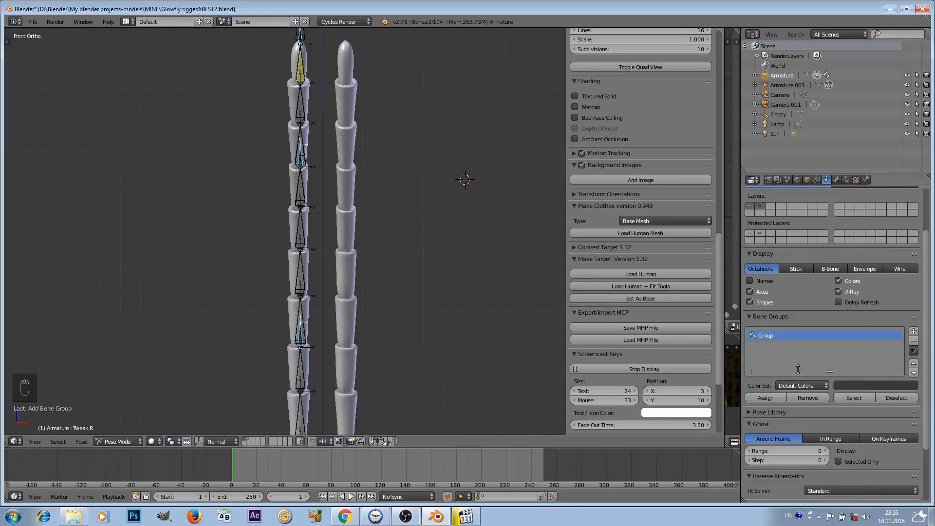
left_click(766, 398)
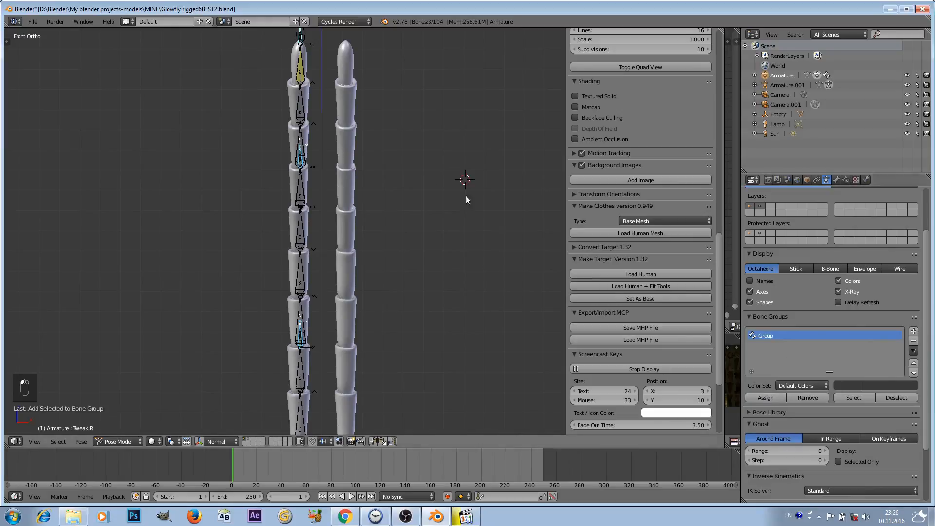
- Check the bone group's membership by clearing the selection, selecting the group's bones and deselecting them again
scroll(418, 236, "down", 1)
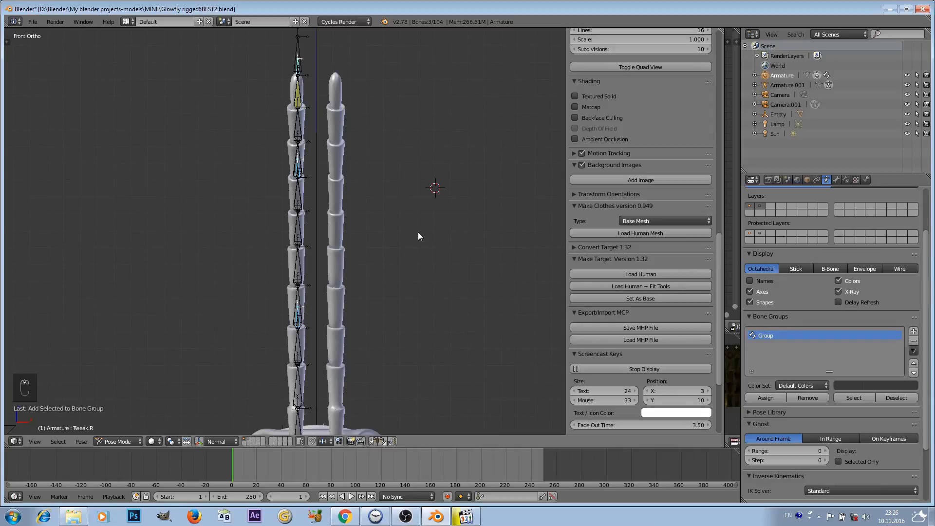
key("a")
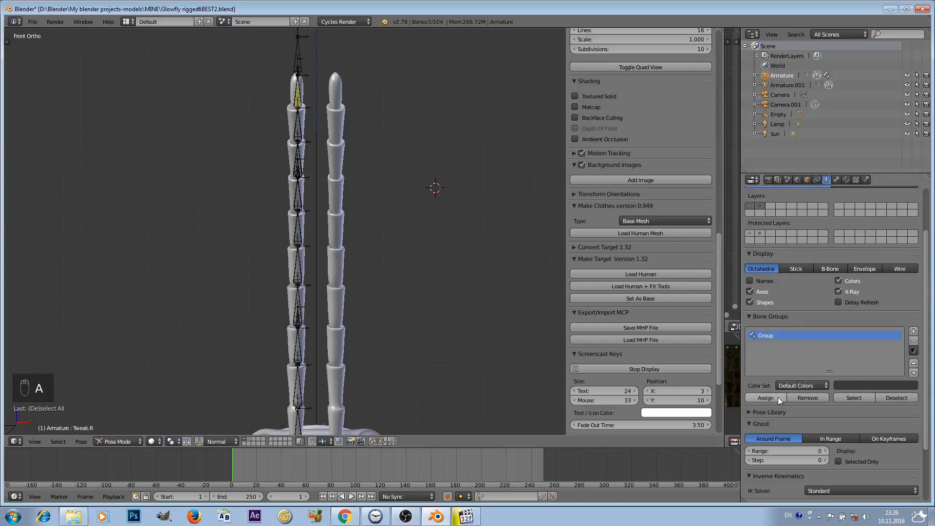
left_click(854, 398)
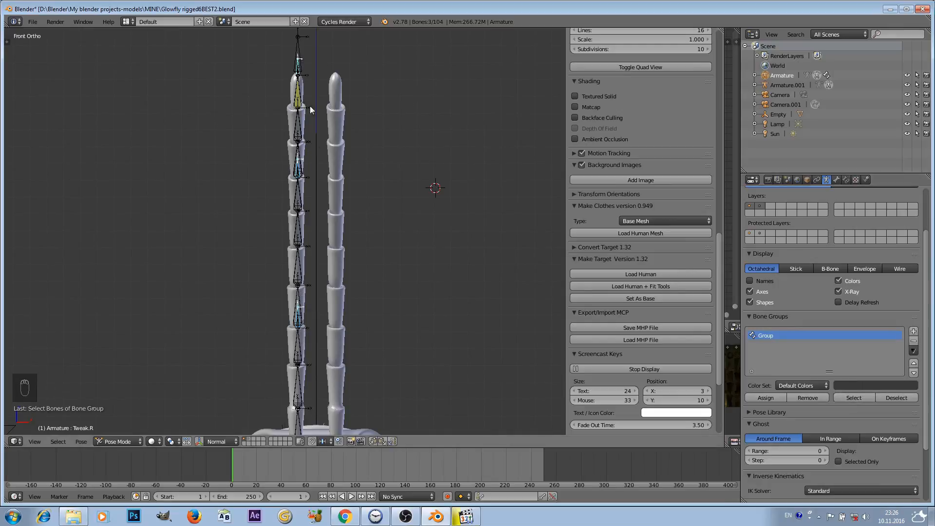
key("a")
- Reveal the hidden bones, switch the armature's bone display to B-Bone and clear the bone selection
scroll(384, 275, "down", 1)
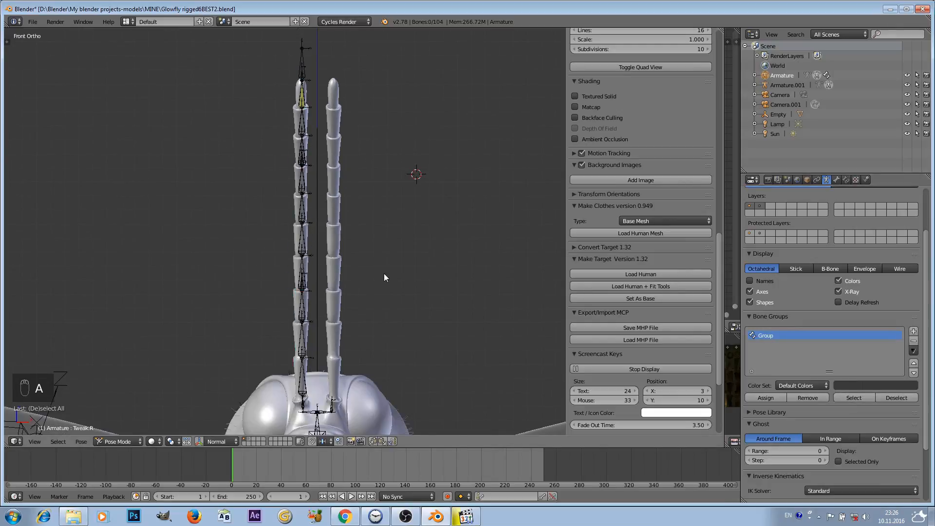
key("alt+h")
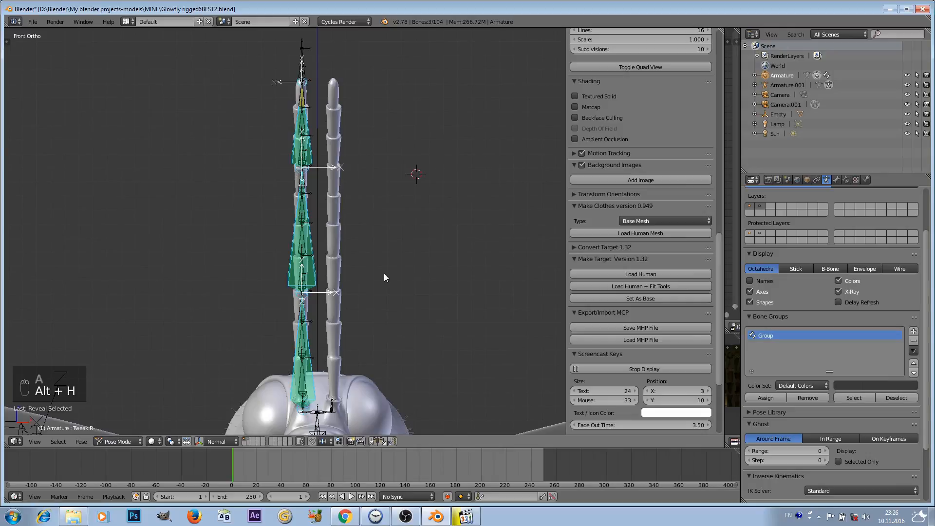
key("a")
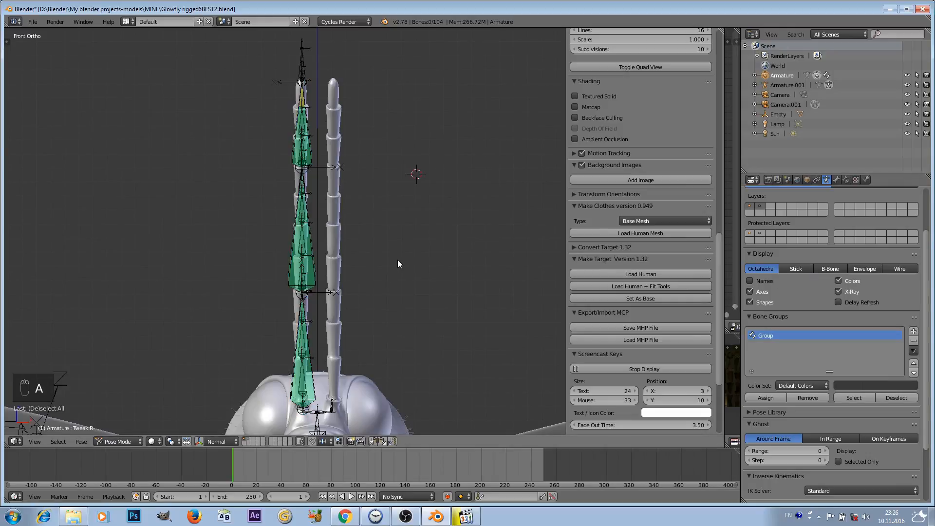
key("a")
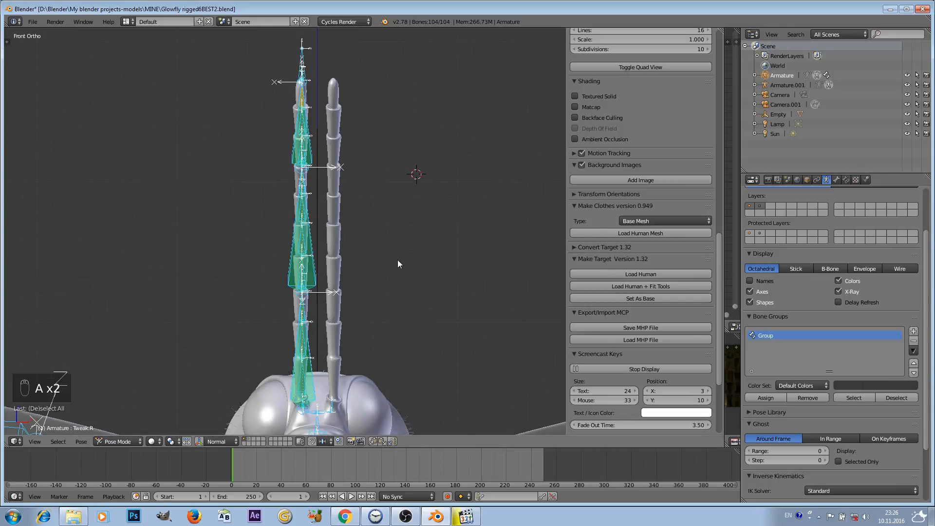
left_click(831, 269)
key("a")
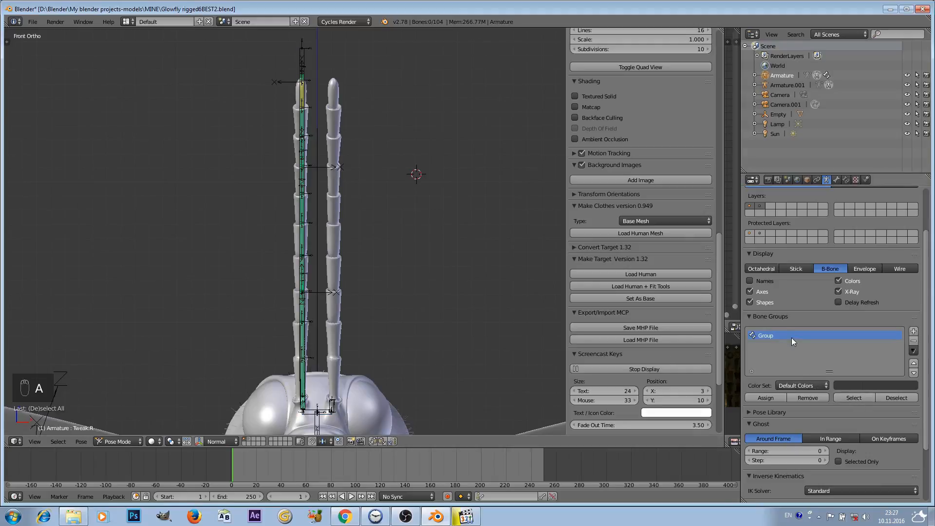
- Select the bone group's Tweak bones, enlarge their B-Bone boxes in Edit Mode until wider than the whisker, and return to Pose Mode
left_click(857, 398)
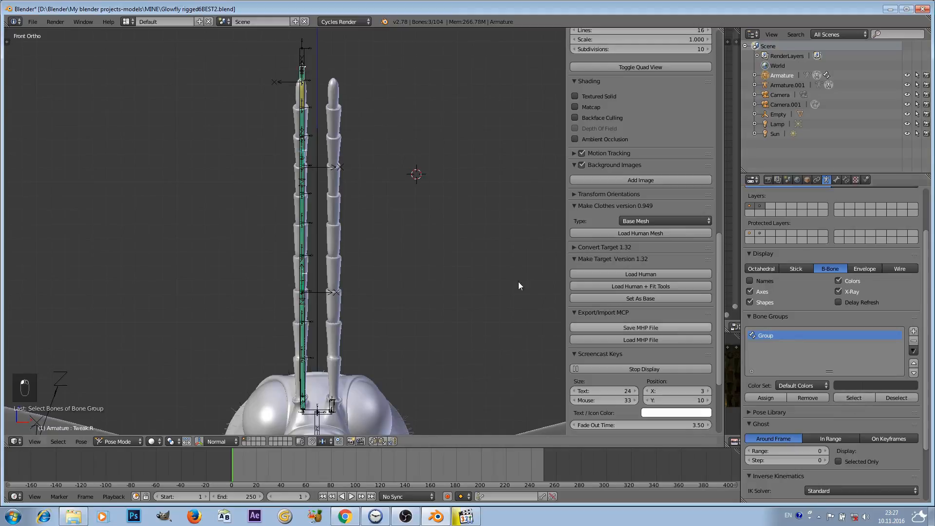
left_click(117, 442)
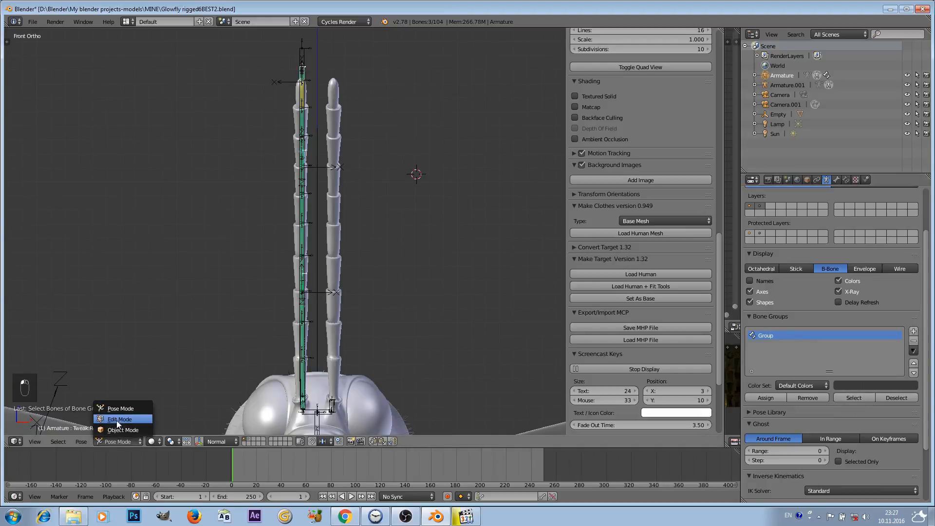
left_click(118, 419)
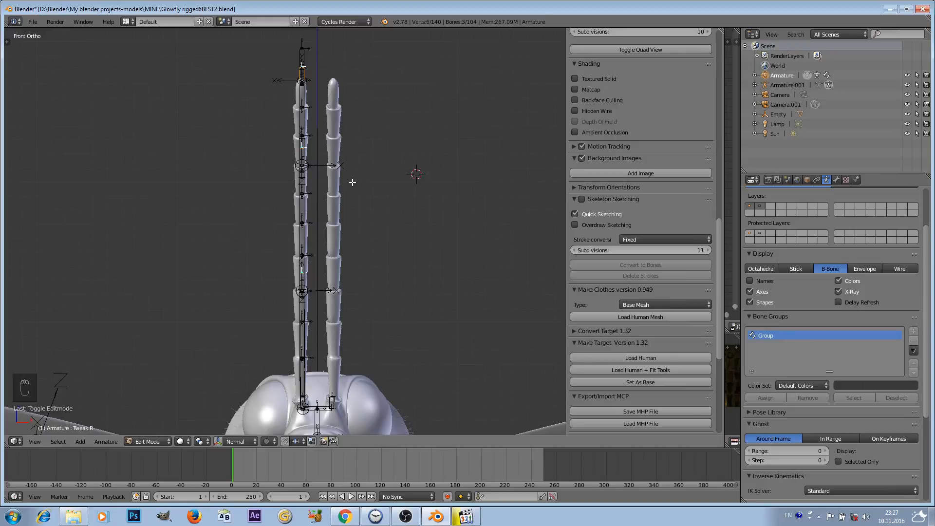
key("ctrl+alt+s")
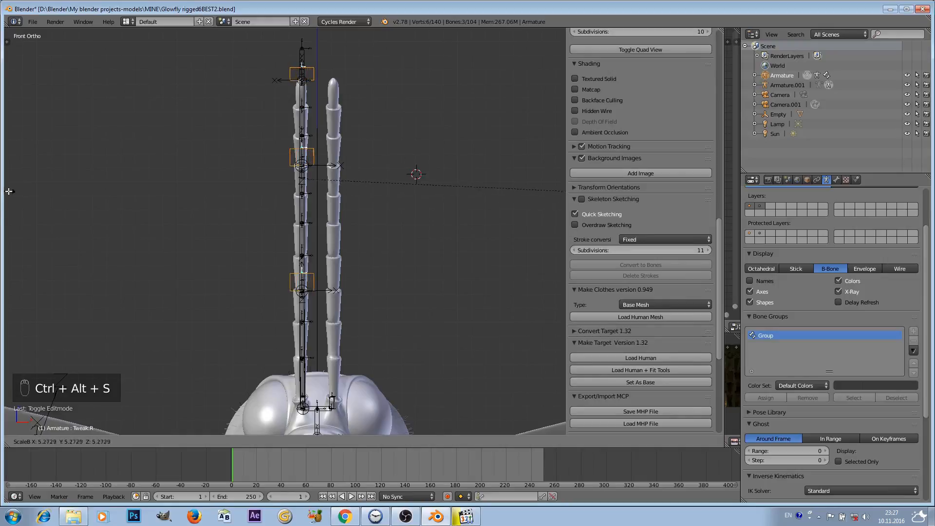
left_click(137, 159)
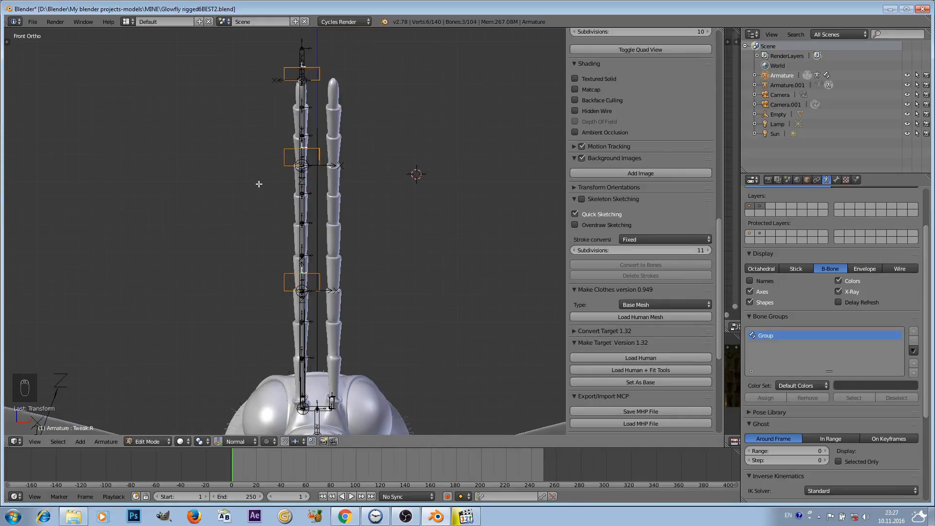
middle_click_drag(137, 160, 254, 212)
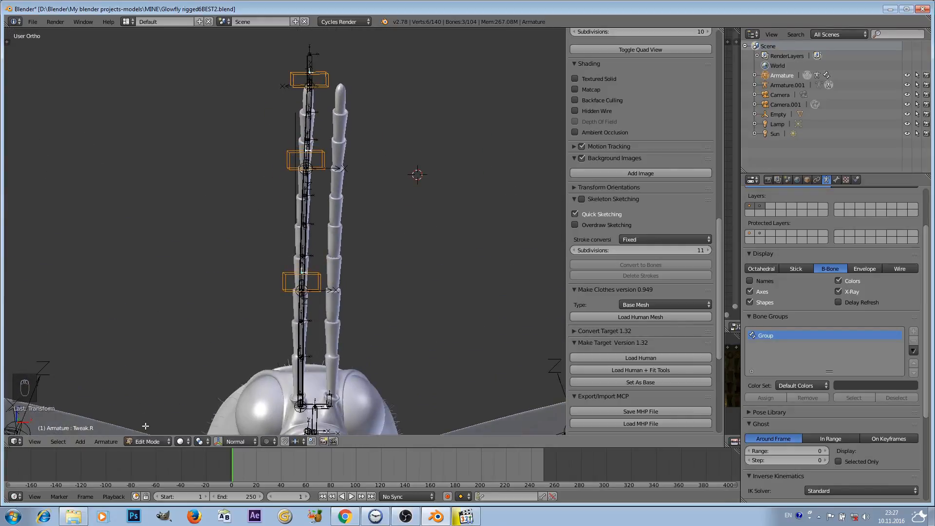
left_click(147, 441)
left_click(163, 408)
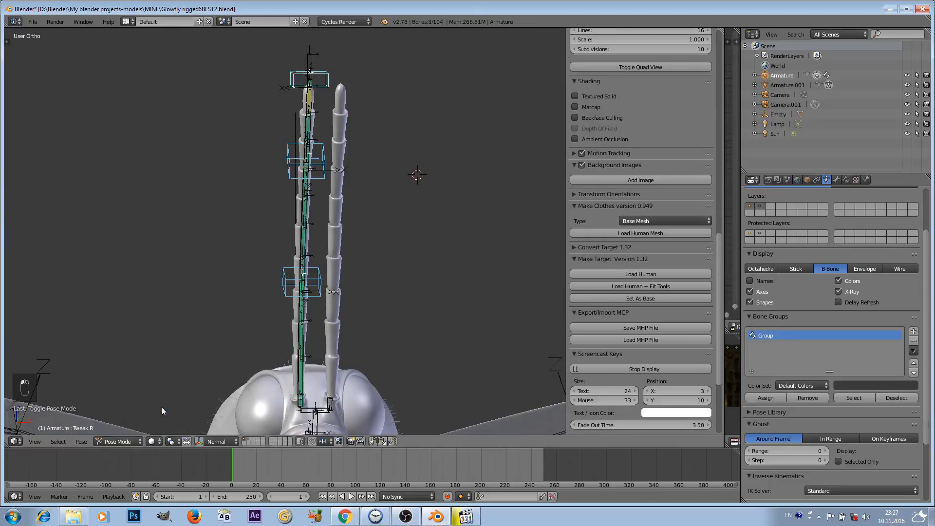
- Test the enlarged Tweak2.R control by moving it sideways out of the whisker, and cancel the move
scroll(301, 202, "down", 2)
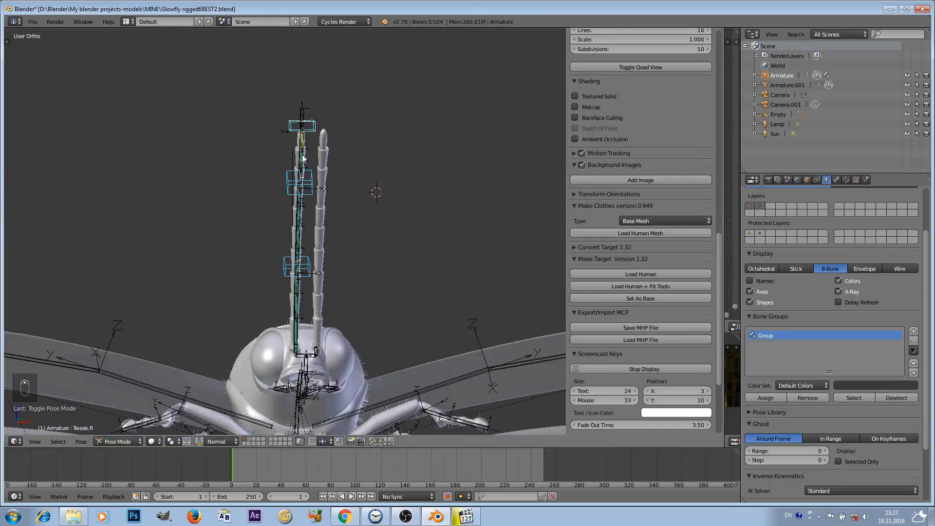
right_click(284, 183)
scroll(284, 183, "up", 2)
key("g")
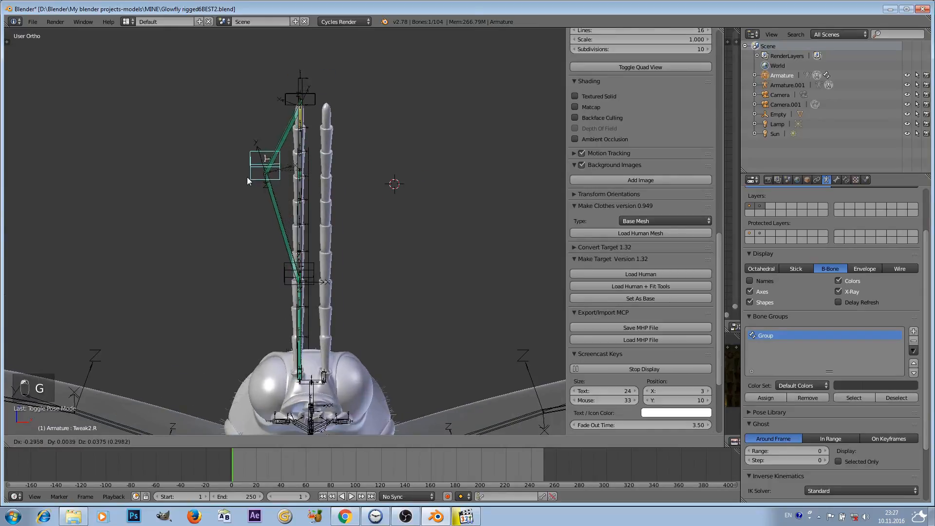
right_click(242, 179)
- Move the IKCONTROLLER.R bone sideways away from the head so the whisker's whole bone chain leans after it
right_click(299, 77)
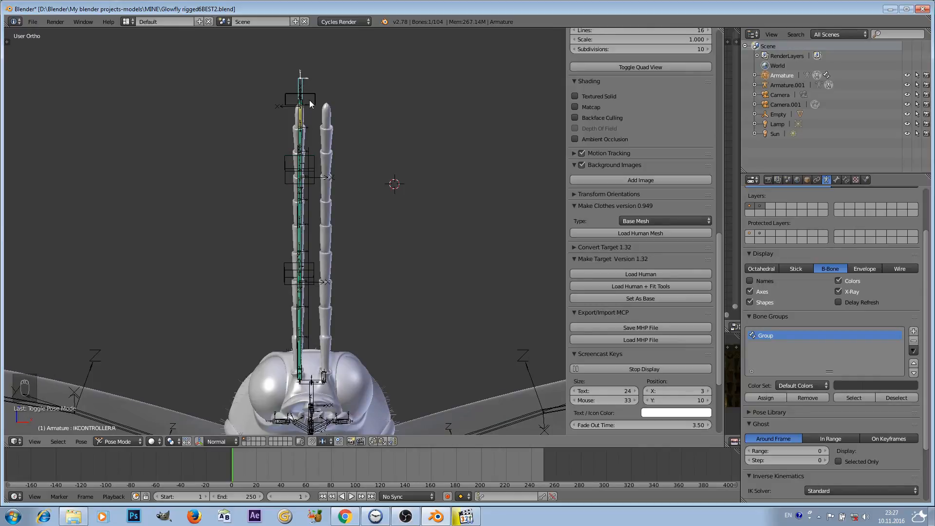
key("g")
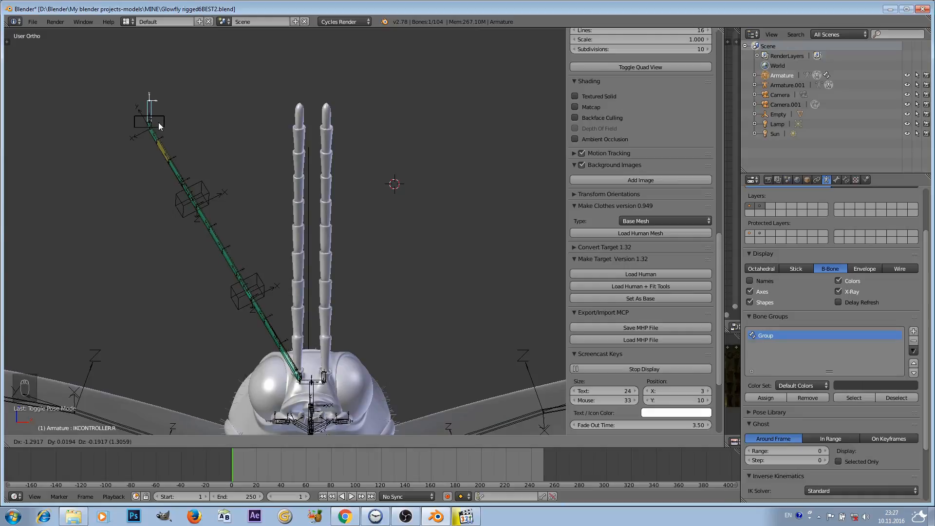
left_click(159, 122)
- Pull the Tweak2.R control sideways out of the leaning chain and start moving the lower Tweak control
right_click(198, 192)
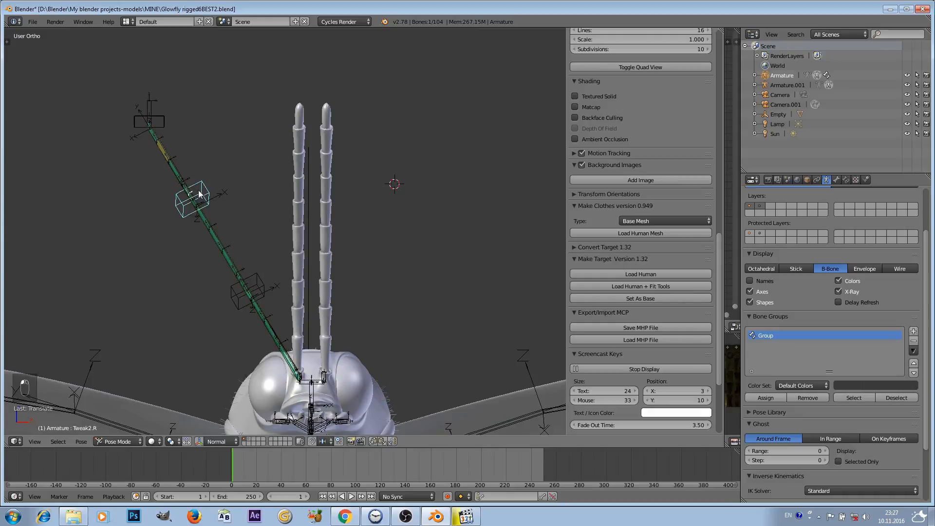
key("g")
left_click(135, 234)
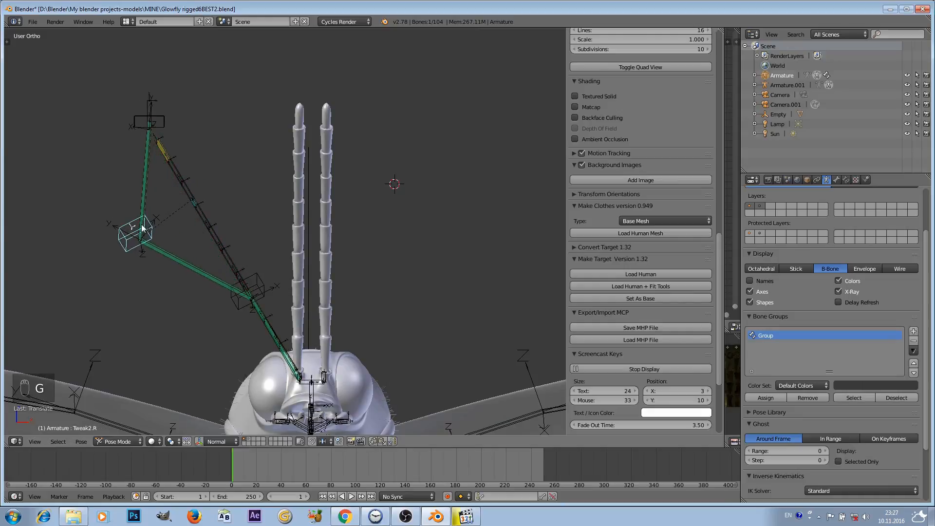
right_click(232, 296)
key("g")
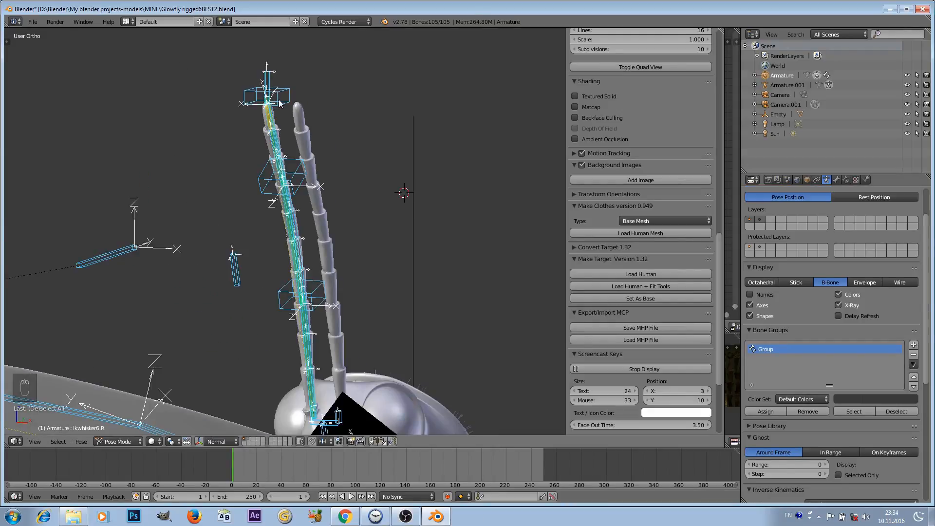
- Select IKCONTROLLER.R and test pulling it beyond the whisker's tip twice, cancelling each move
scroll(278, 100, "down", 3)
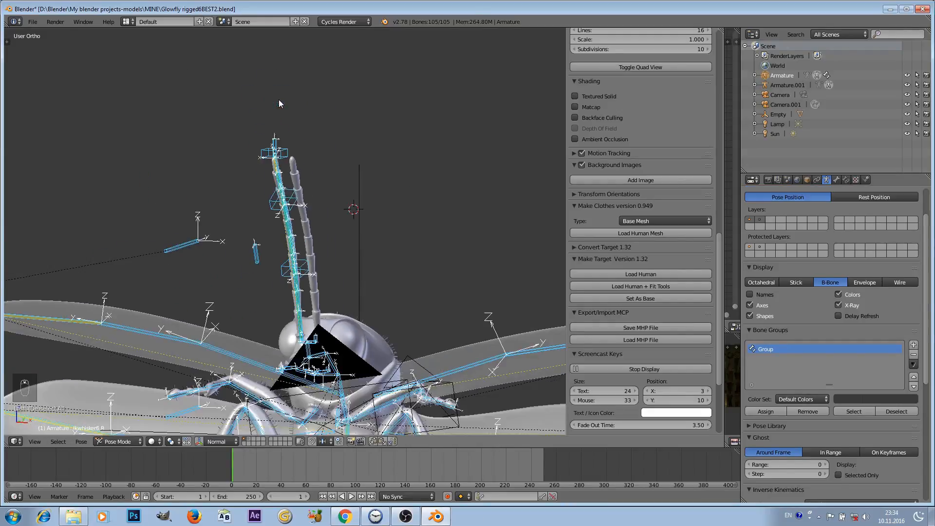
scroll(283, 113, "up", 2)
middle_click_drag(293, 114, 280, 197)
right_click(278, 195)
right_click(283, 177)
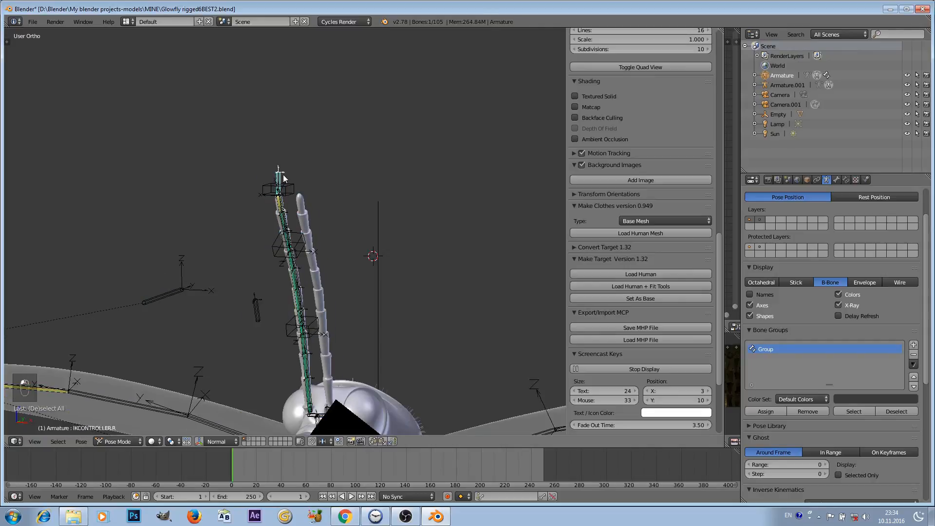
key("g")
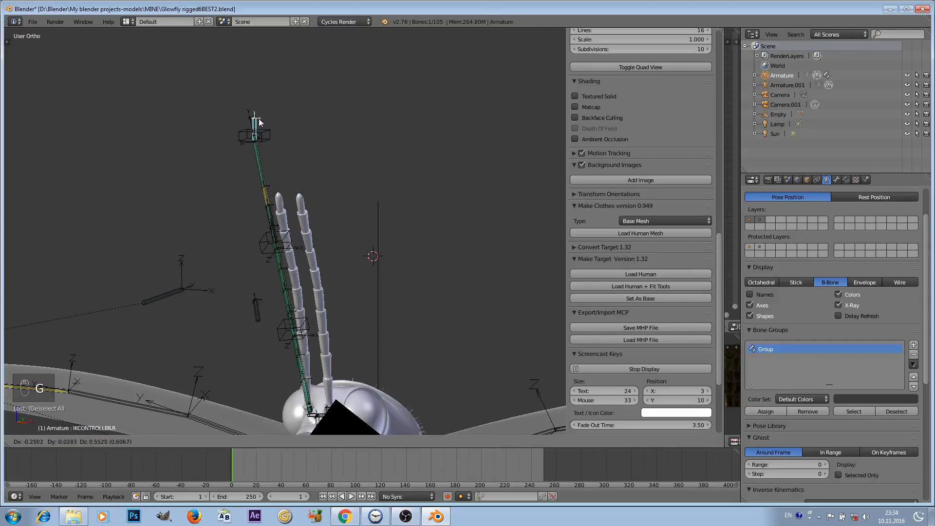
right_click(238, 75)
key("g")
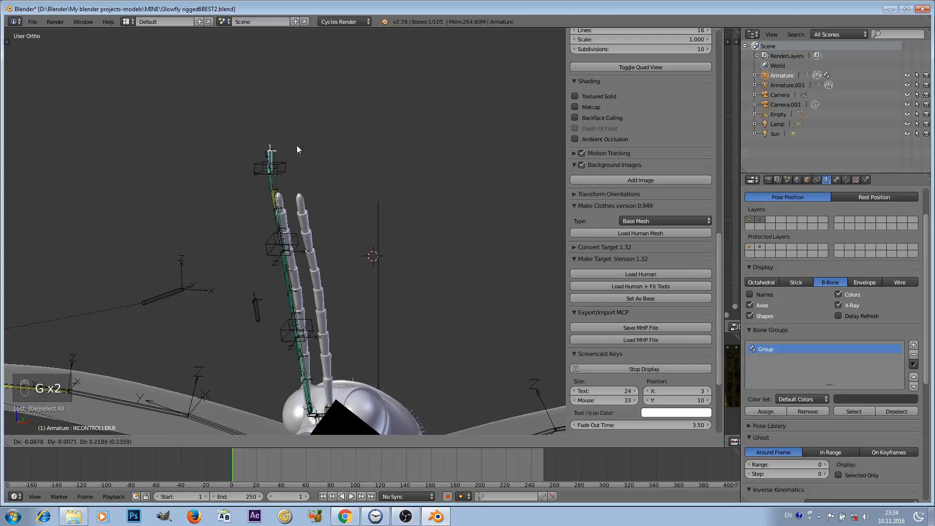
right_click(279, 108)
- Show IKCONTROLLER.R's bone properties, pull the controller above the whisker tip once more and cancel the move
scroll(290, 155, "up", 2)
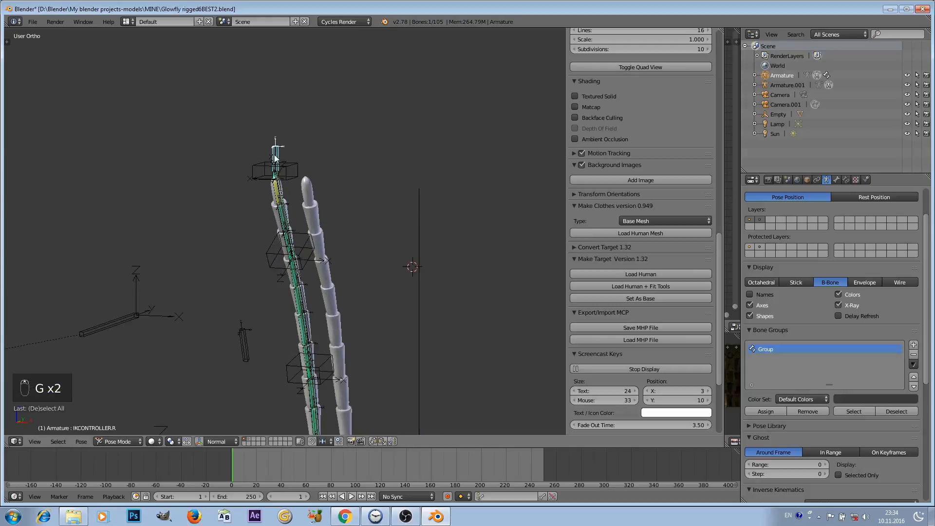
middle_click_drag(275, 157, 293, 170)
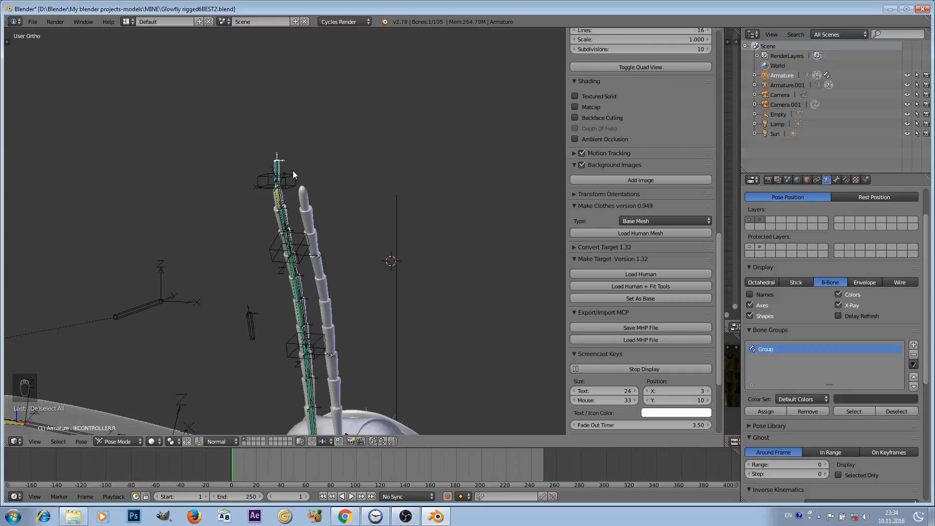
left_click(838, 180)
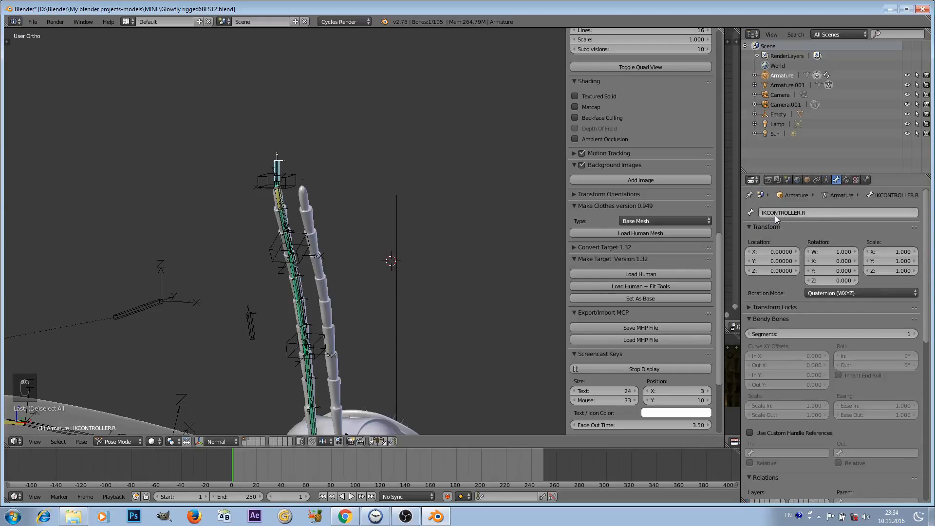
key("g")
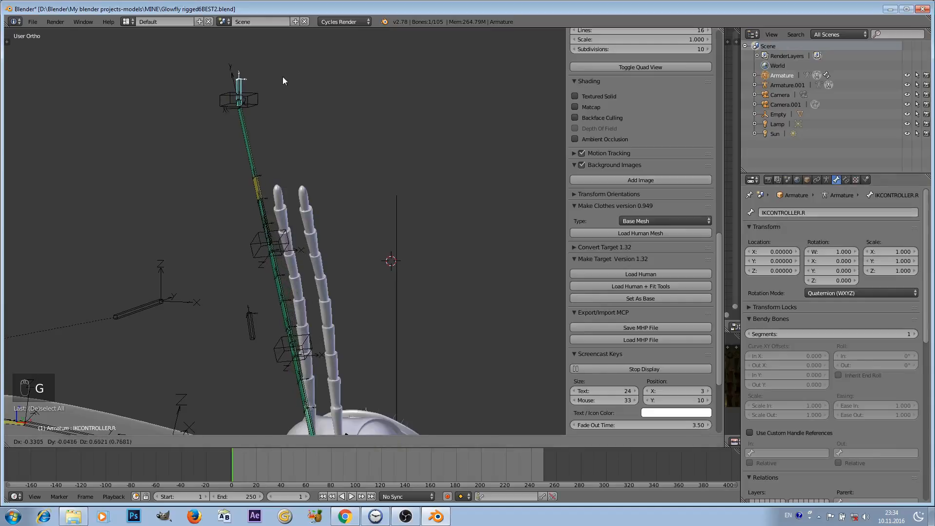
right_click(258, 60)
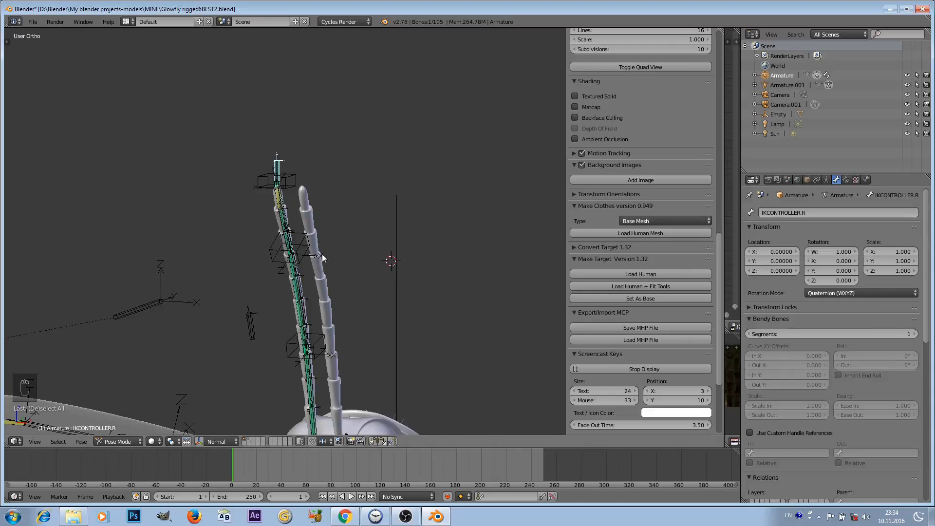
- Select all bones and switch the armature's bone display to Octahedral
scroll(323, 257, "up", 6)
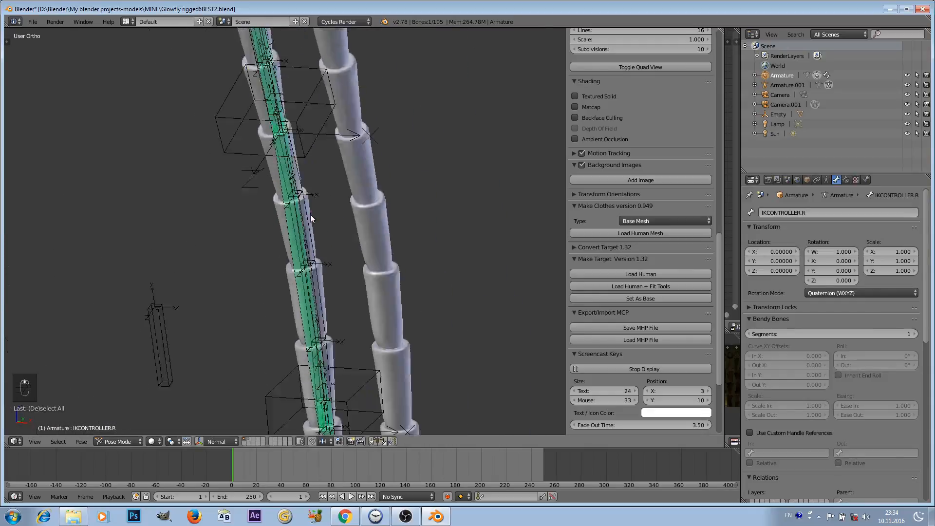
scroll(310, 215, "down", 6)
key("a")
key("a")
key("a")
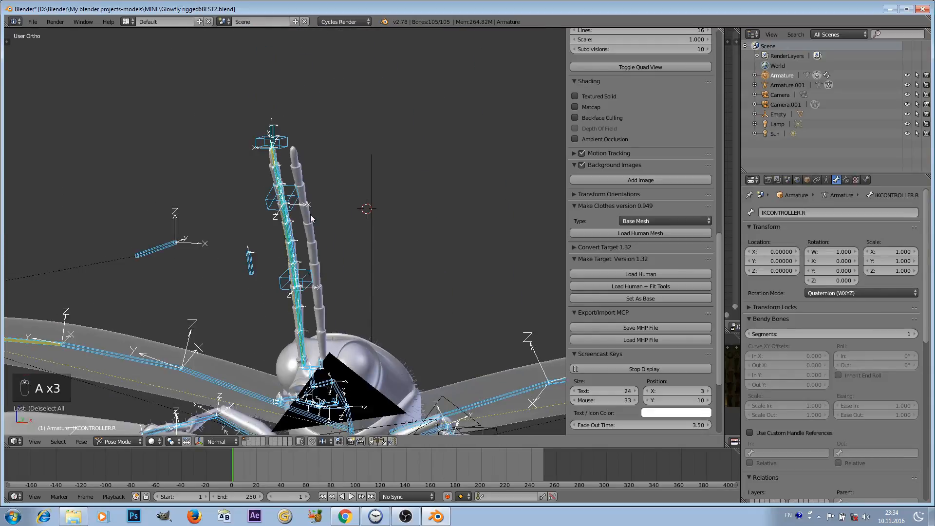
left_click(827, 180)
left_click(761, 327)
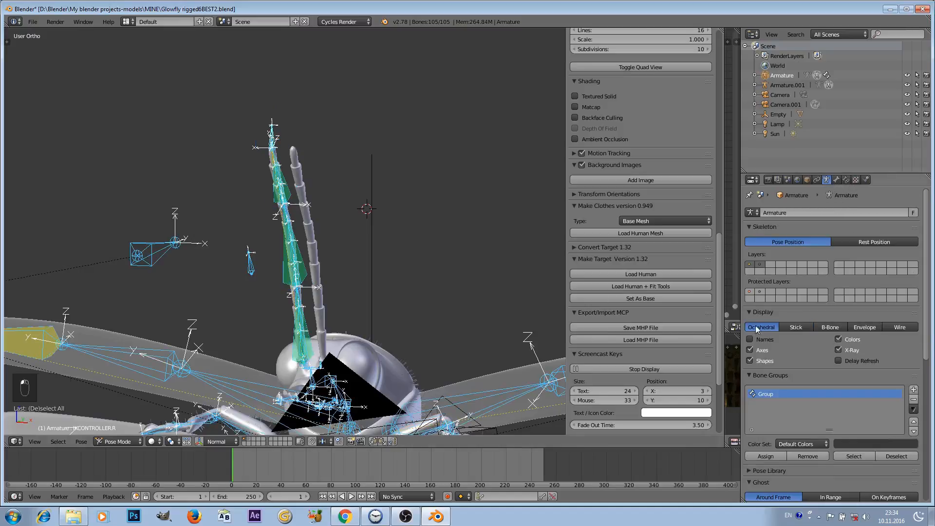
- Select the Ikwhisker10.R bone just below the whisker tip and set its Inverse Kinematics Stretch to 0.001
scroll(313, 238, "up", 4)
scroll(313, 238, "down", 3)
scroll(313, 238, "up", 1)
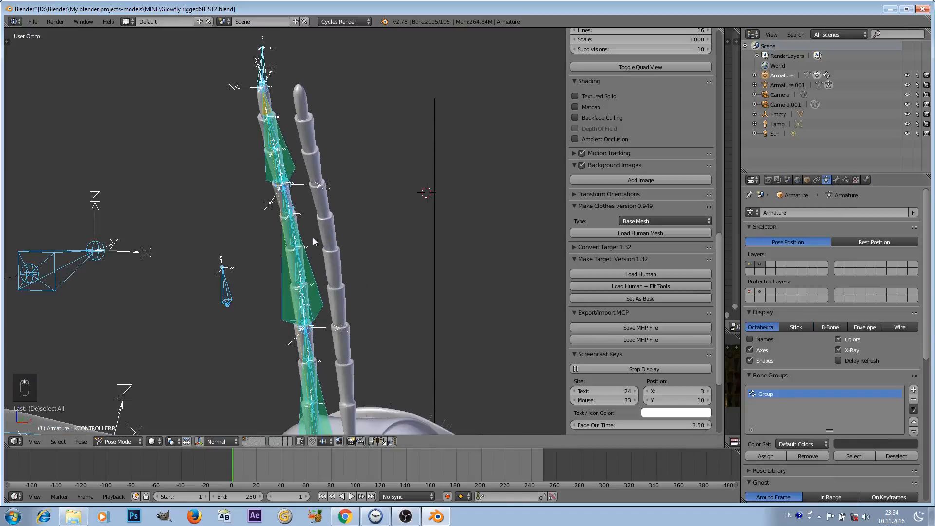
scroll(321, 190, "up", 6)
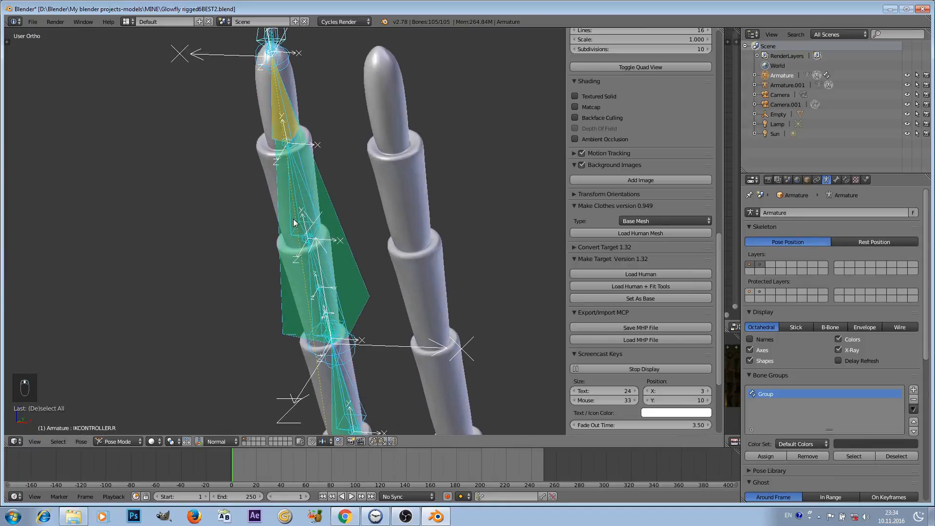
right_click(291, 217)
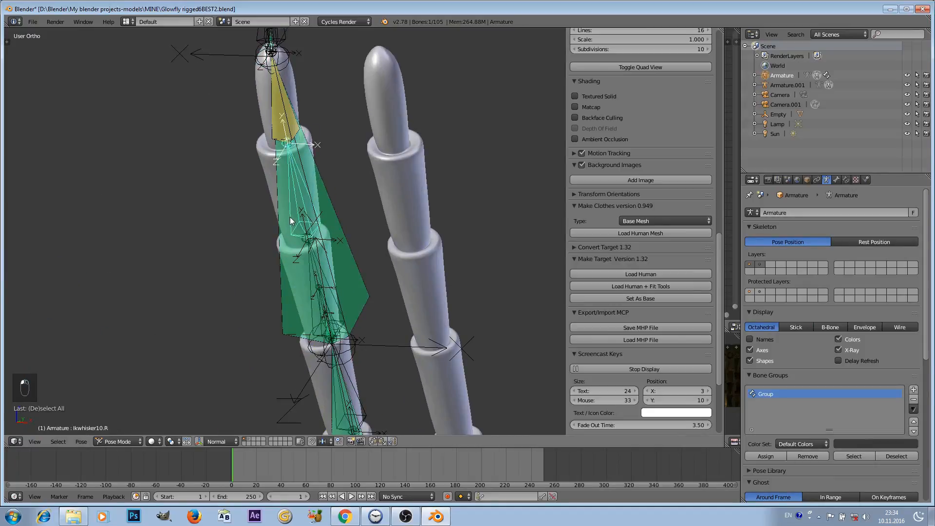
scroll(290, 217, "up", 1)
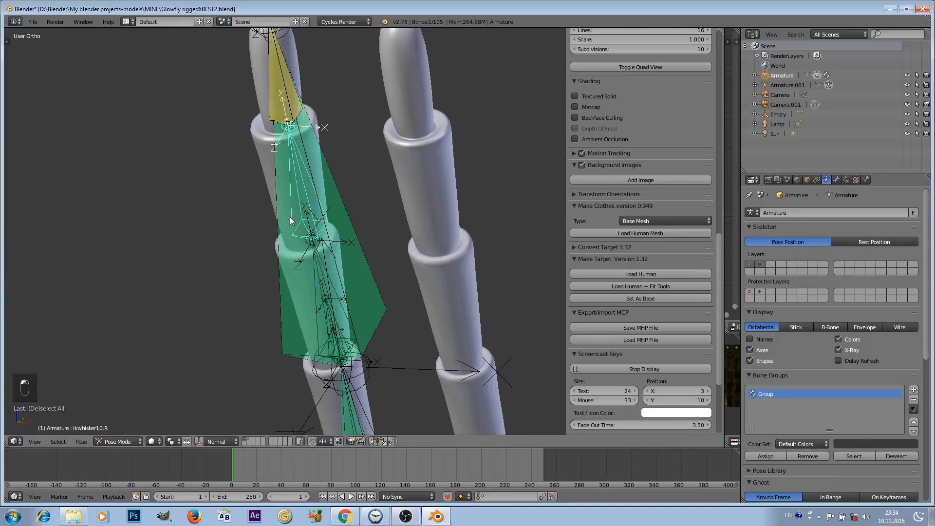
left_click(846, 180)
left_click(838, 180)
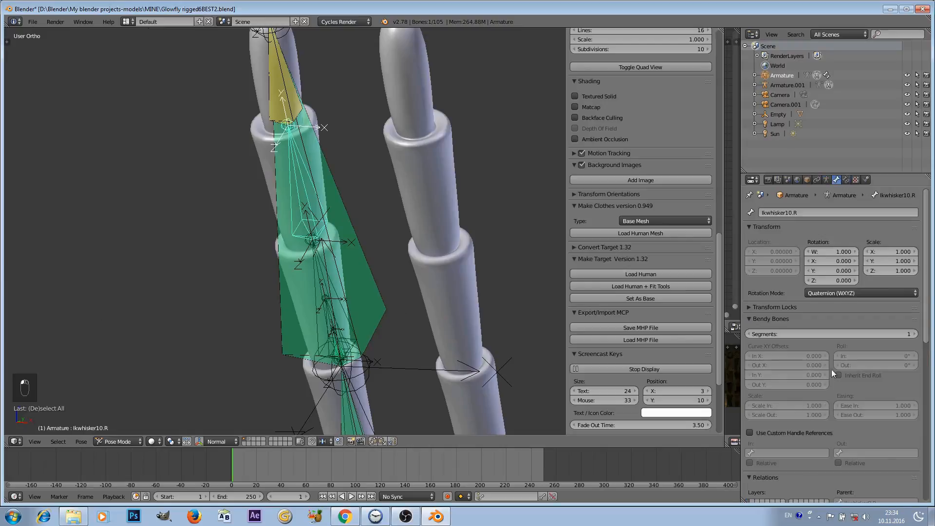
scroll(829, 375, "down", 6)
scroll(828, 380, "down", 8)
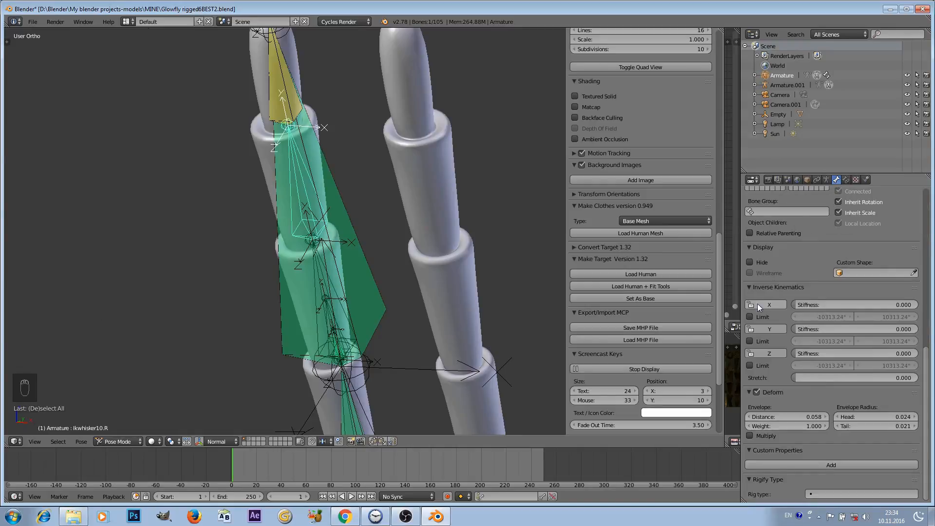
left_click(752, 286)
left_click(751, 288)
left_click(814, 378)
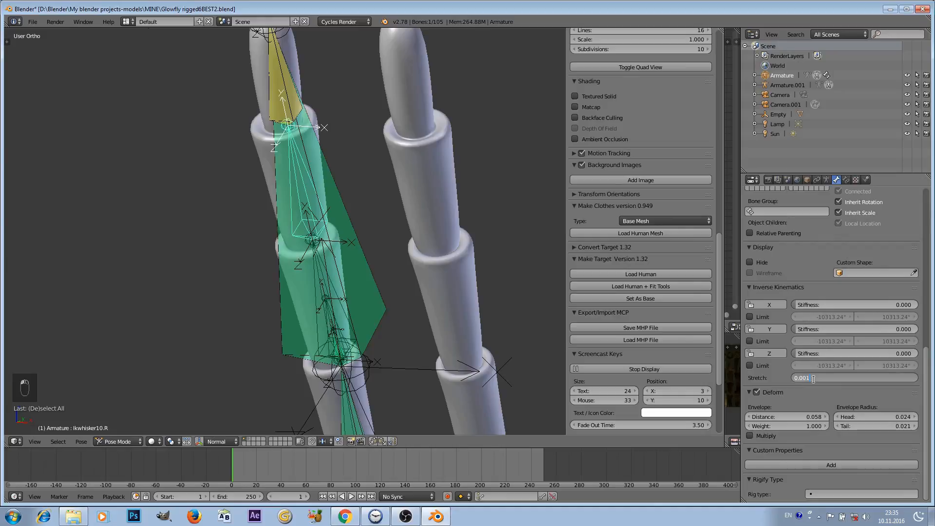
key("Return")
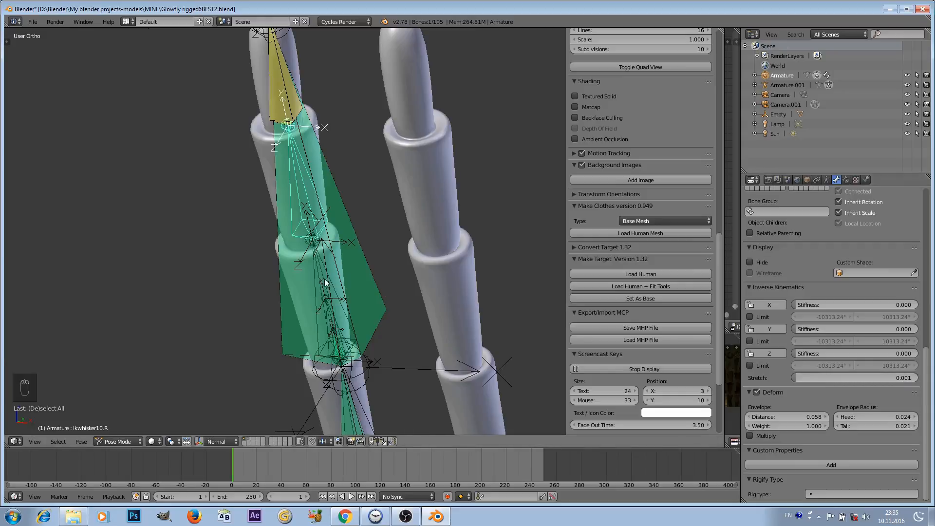
- Set the IK Stretch to 0.001 on the next chain bones down the right whisker, from Ikwhisker9.R to Ikwhisker7.R
middle_click_drag(325, 279, 299, 202)
right_click(299, 202)
type("0.001")
middle_click_drag(321, 347, 288, 180, "shift")
right_click(290, 181)
type("0.001")
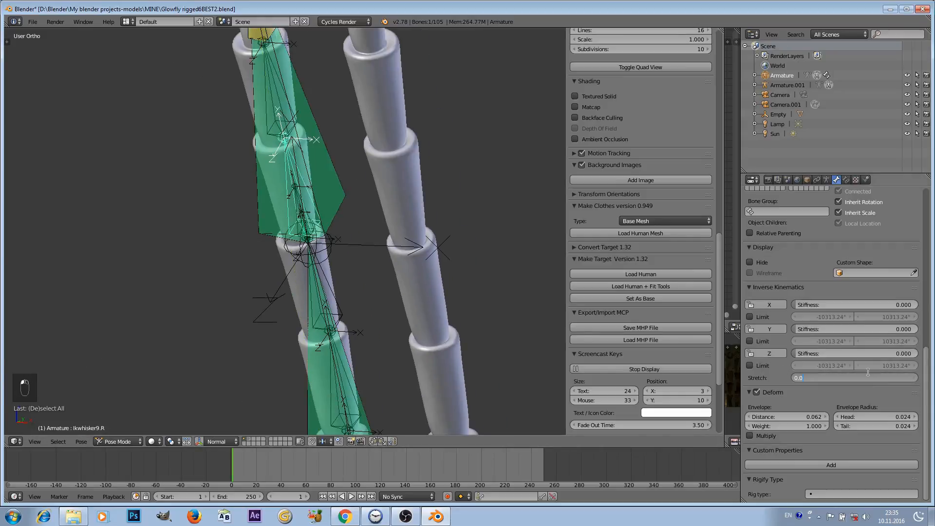
middle_click_drag(351, 314, 354, 213, "shift")
right_click(347, 213)
key("ctrl+v")
middle_click_drag(334, 325, 339, 244, "shift")
right_click(340, 243)
key("ctrl+v")
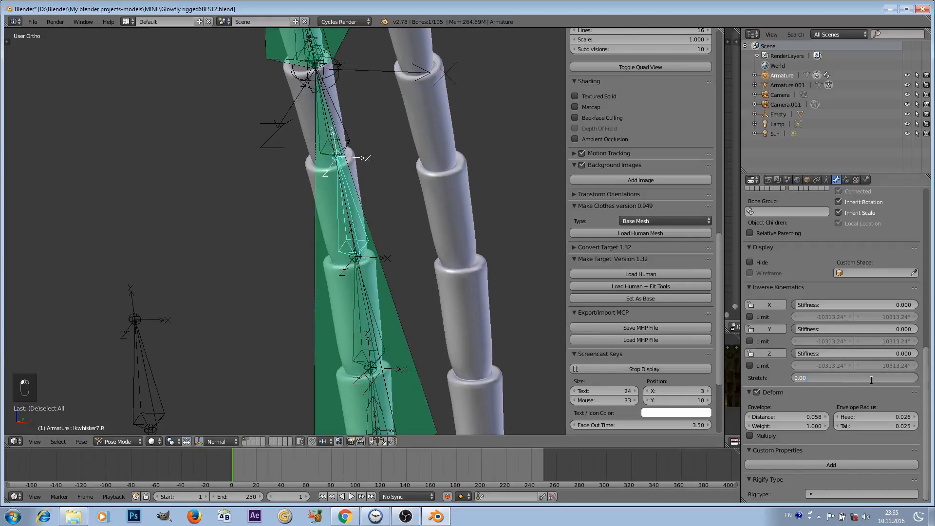
- Set the IK Stretch to 0.001 on the whisker bones below Ikwhisker7.R, down to and including Ikwhisker3.R
middle_click_drag(361, 333, 359, 215, "shift")
right_click(359, 214)
key("ctrl+v")
middle_click_drag(384, 332, 366, 220, "shift")
scroll(366, 221, "up", 3)
right_click(367, 220)
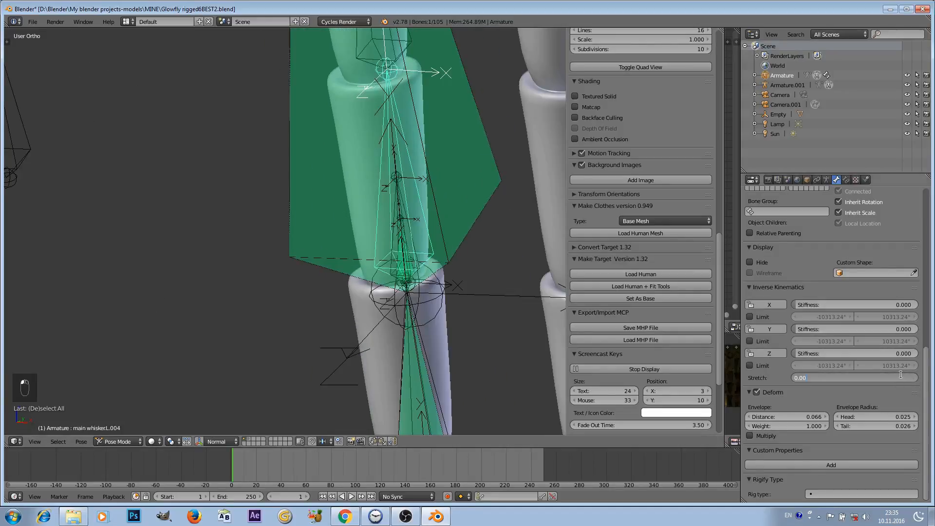
key("ctrl+v")
middle_click_drag(453, 410, 367, 197, "shift")
scroll(367, 197, "up", 2)
right_click(367, 197)
key("ctrl+v")
middle_click_drag(374, 356, 337, 78, "shift")
scroll(337, 77, "down", 1)
right_click(337, 78)
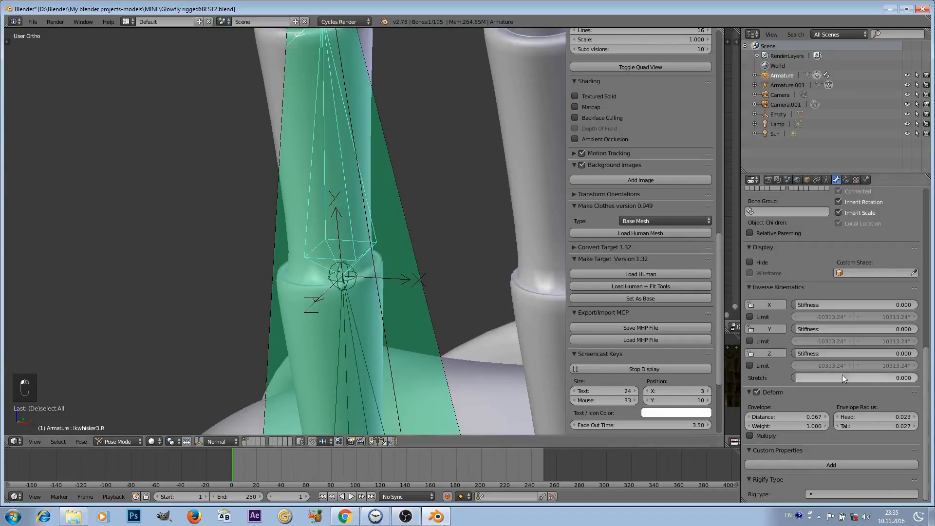
key("ctrl+v")
- Set the IK Stretch to 0.001 on Ikwhisker2.R and on the chain's base bone at the head
right_click(352, 167)
left_click(903, 379)
type("0.001")
key("Return")
middle_click_drag(384, 389, 344, 165, "shift")
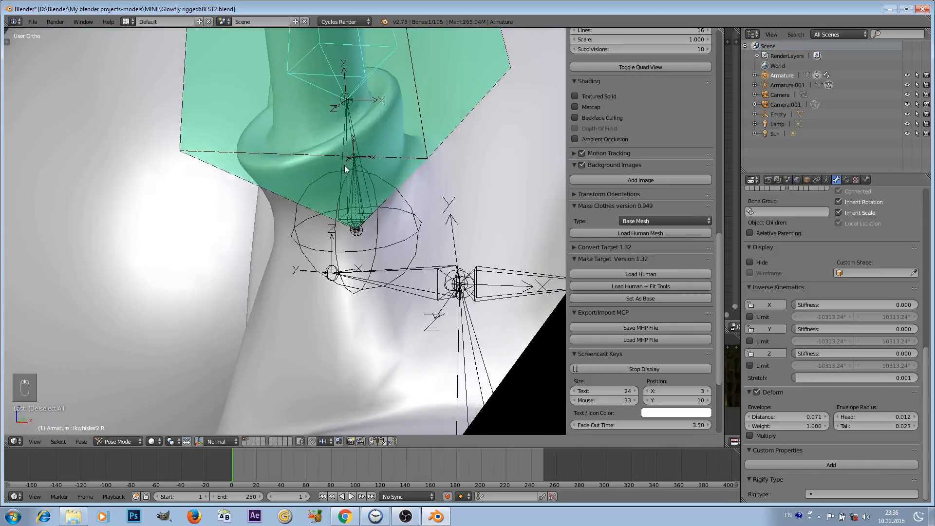
right_click(344, 165)
left_click(834, 376)
type("0.0")
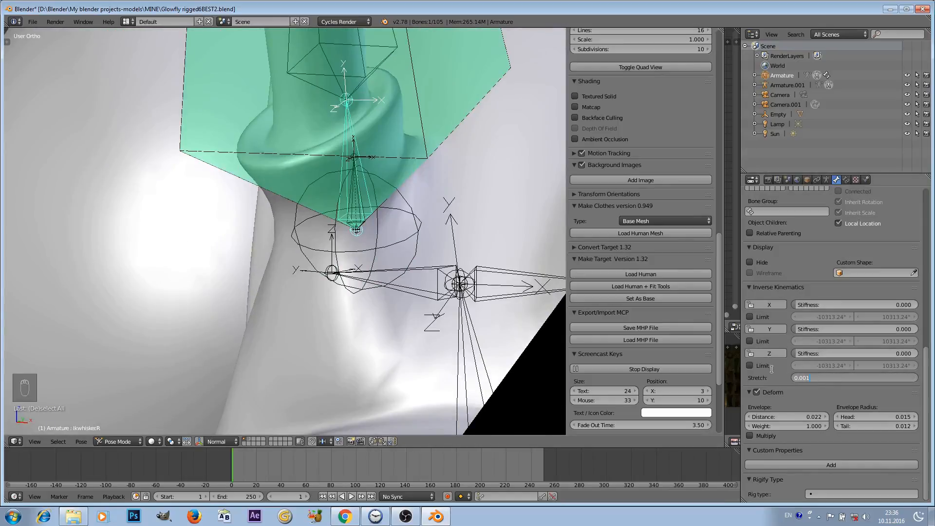
type("01")
key("Return")
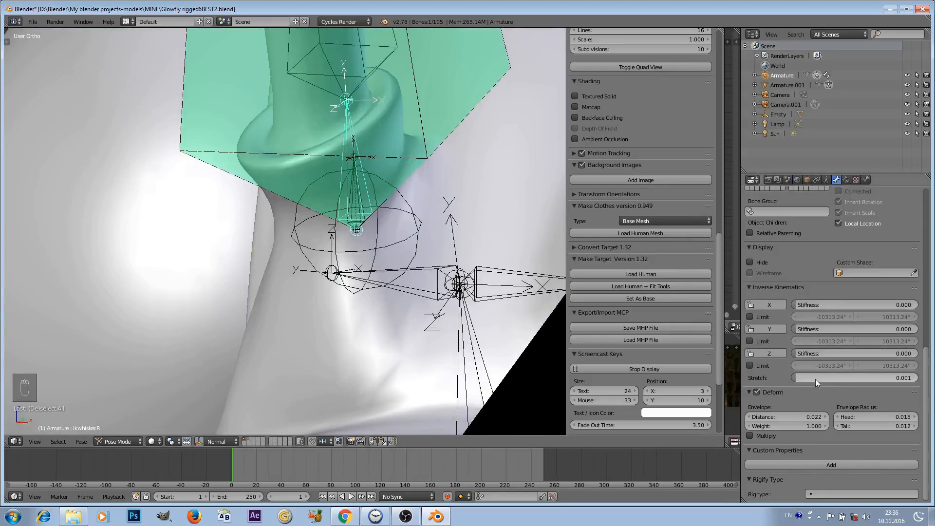
- Select the IKCONTROLLER.R bone at the right whisker's tip and test-move it to see how the chain follows, cancelling the move
scroll(485, 288, "down", 5)
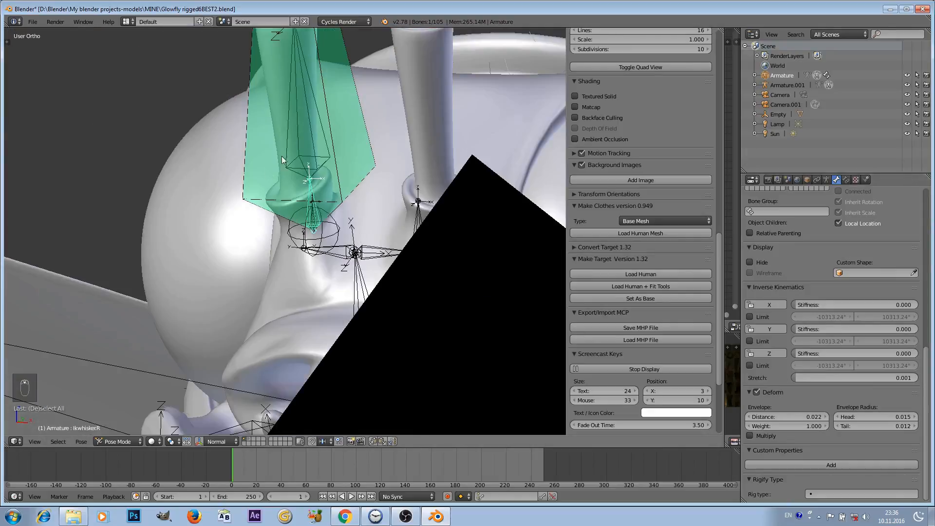
scroll(282, 155, "down", 8)
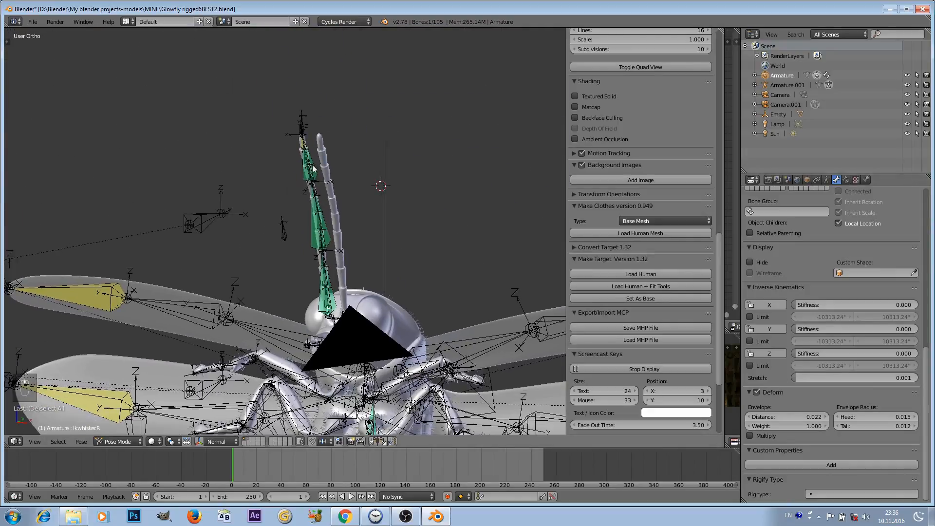
right_click(304, 116)
scroll(303, 116, "up", 1)
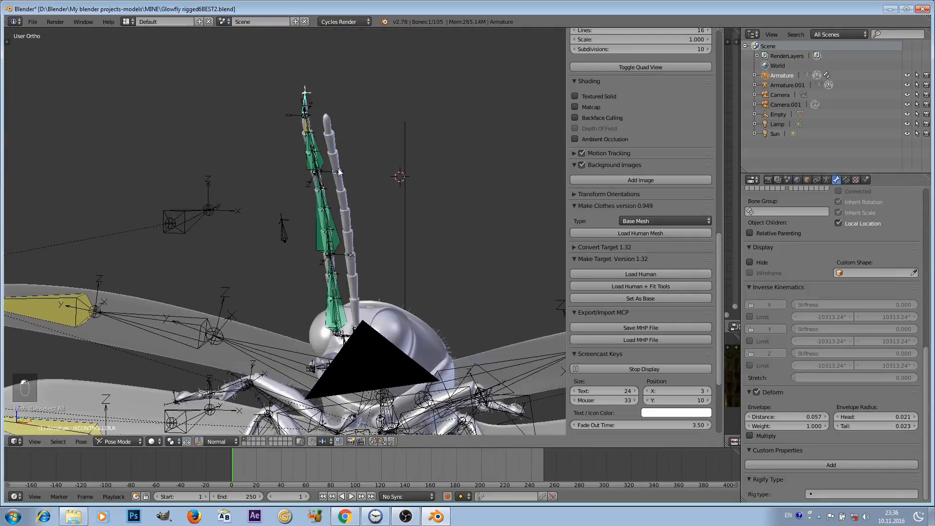
scroll(338, 170, "down", 2)
key("g")
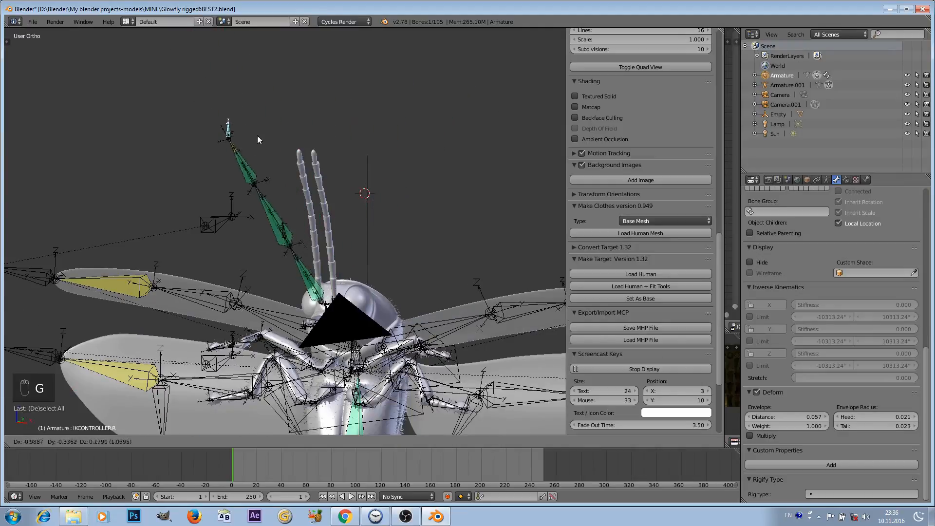
right_click(279, 82)
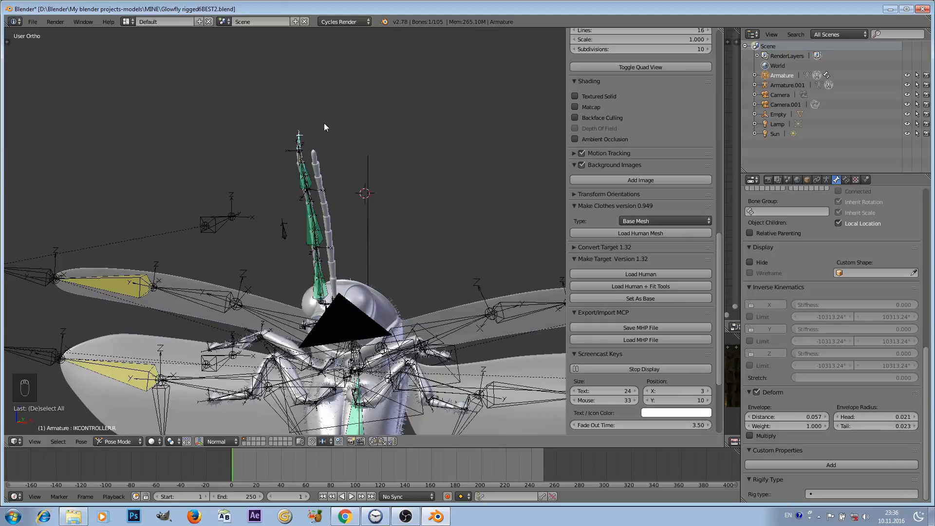
- Select all bones and set the armature's bone display to B-Bone
key("a")
key("a")
scroll(809, 244, "up", 5)
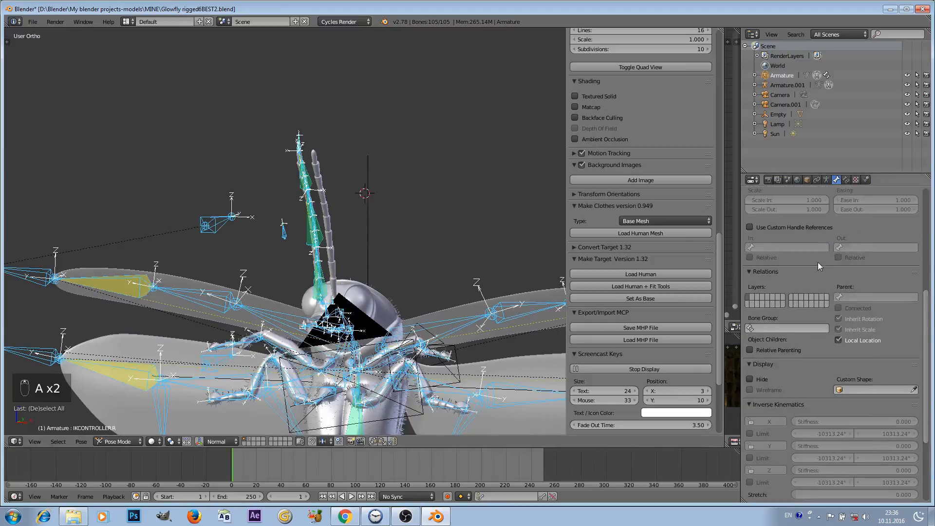
scroll(820, 249, "up", 6)
left_click(845, 180)
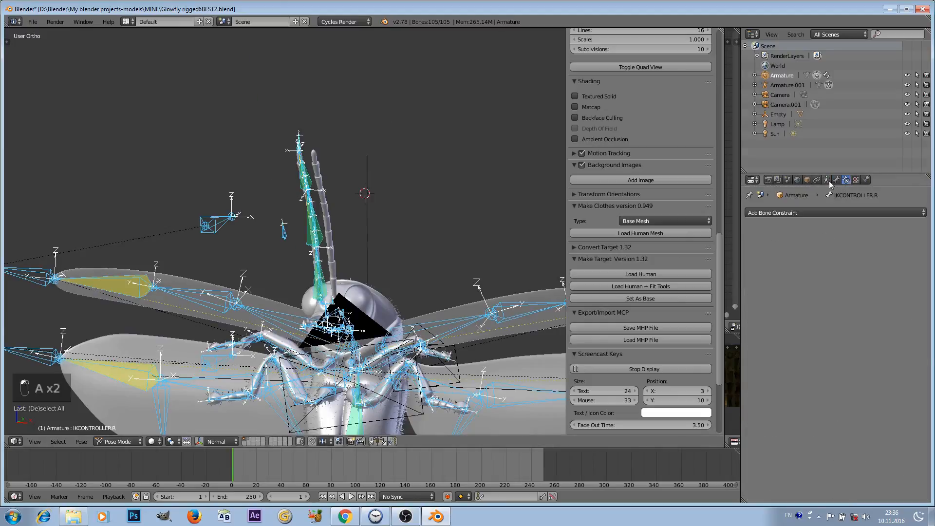
left_click(827, 180)
left_click(830, 327)
scroll(344, 210, "up", 3)
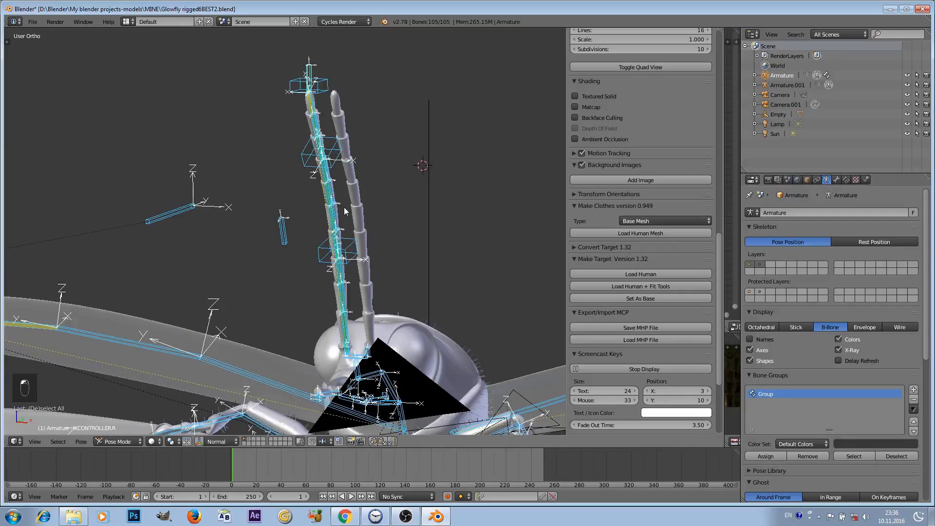
middle_click_drag(359, 166, 370, 204, "shift")
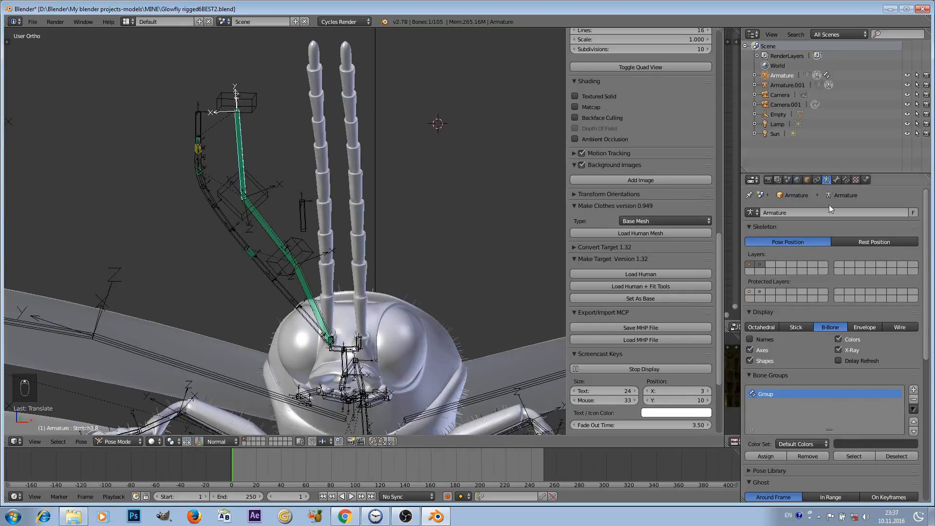
- Set the Bendy Bones segments of the Stretch3.R bone to 6
left_click(837, 180)
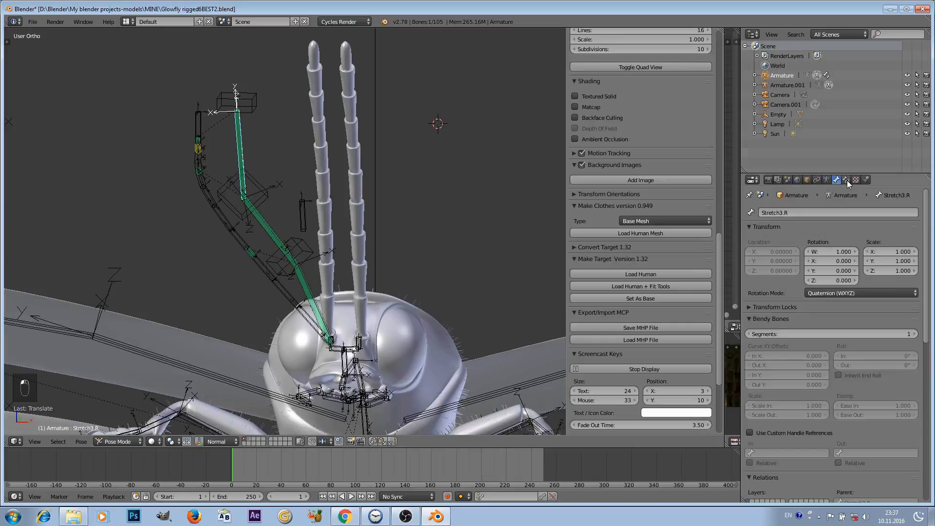
left_click(846, 180)
left_click(837, 180)
left_click(831, 334)
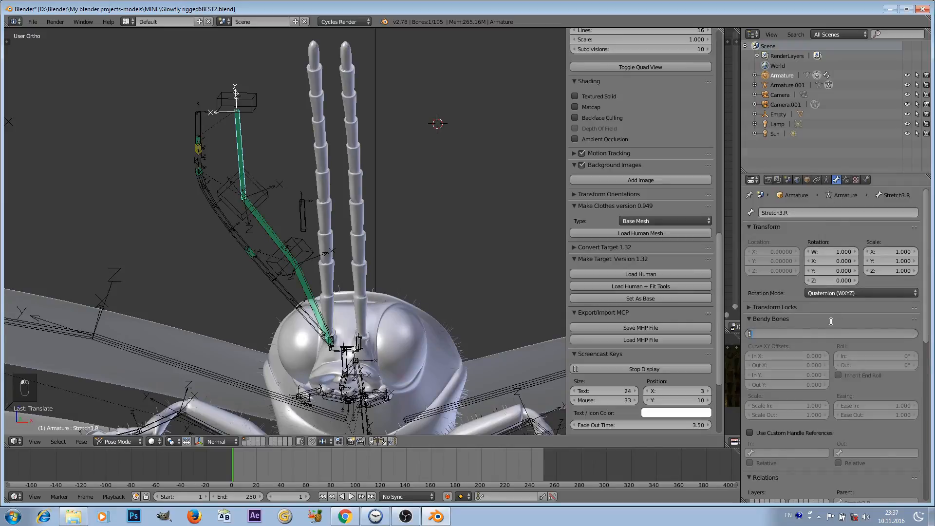
key("Return")
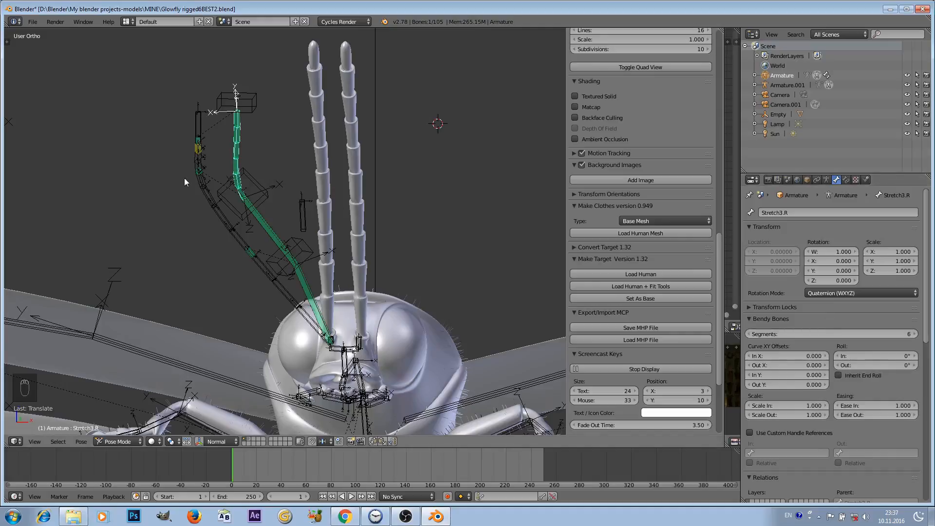
- Set the Bendy Bones segments to 6 on the Stretch2.R and Stretch1.R bones
right_click(261, 216)
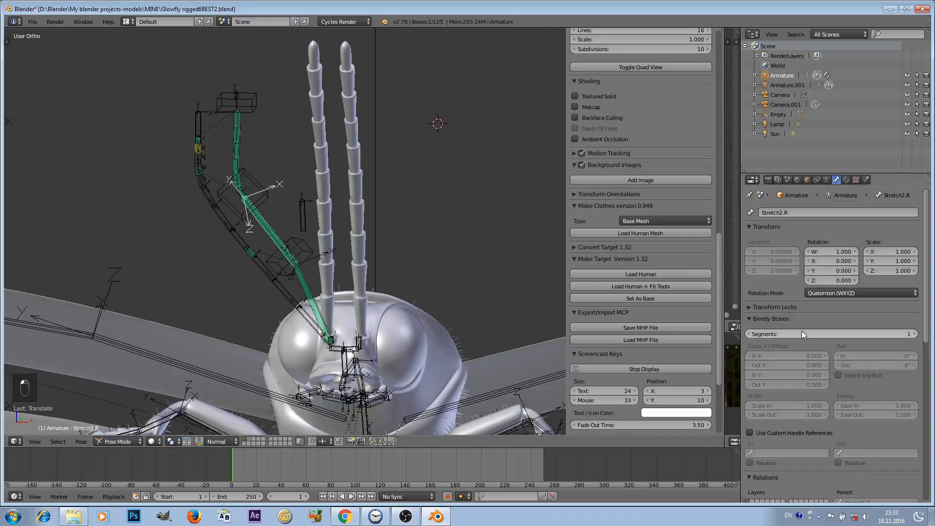
left_click(804, 334)
key("Return")
right_click(251, 205)
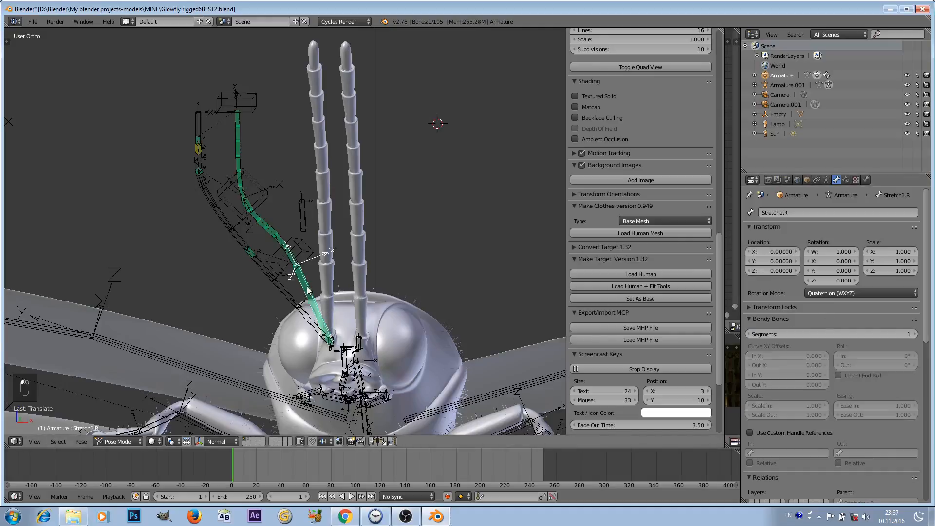
left_click(803, 333)
key("Return")
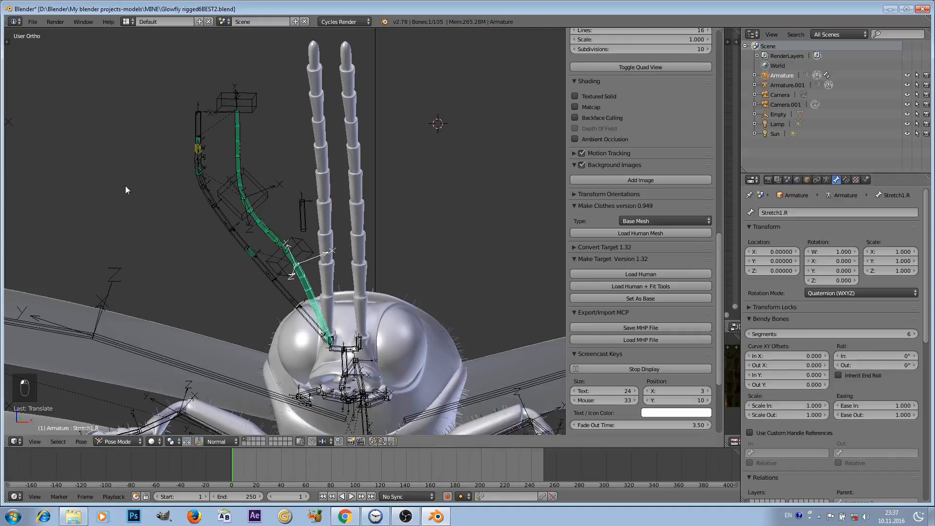
- Select the Tweak.R bone at the top of the stretch chain and test-move it, cancelling the move
right_click(232, 102)
scroll(235, 115, "down", 2)
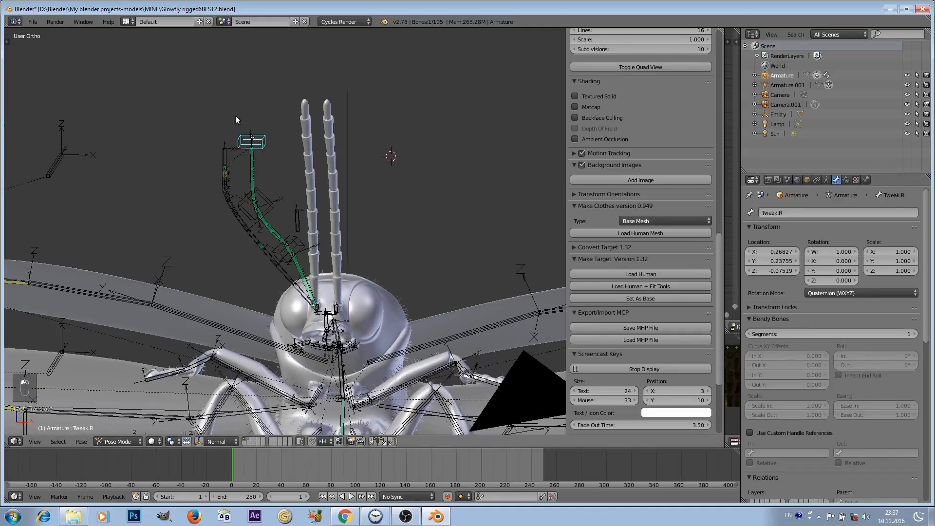
key("g")
right_click(268, 124)
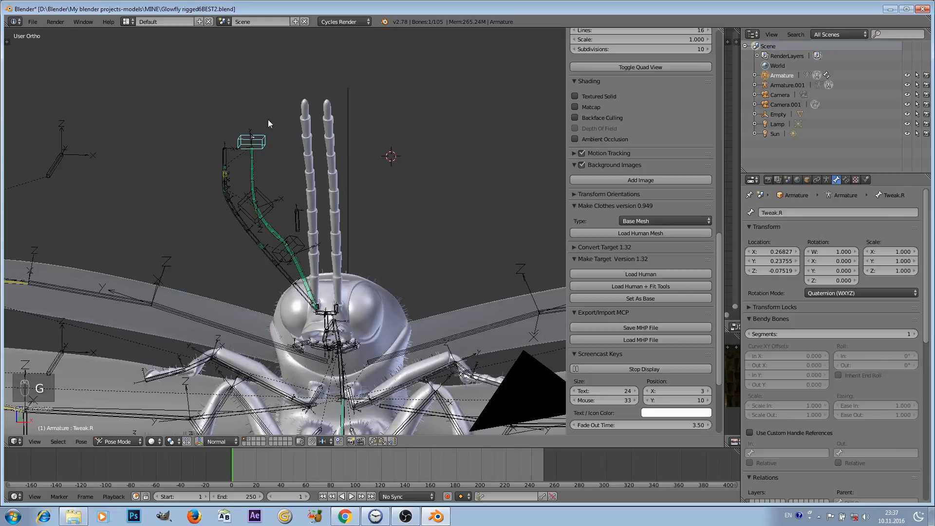
- Test the bending of the right whisker chain by moving the IKCONTROLLER.R bone and the Tweak2.R bone
right_click(225, 157)
key("g")
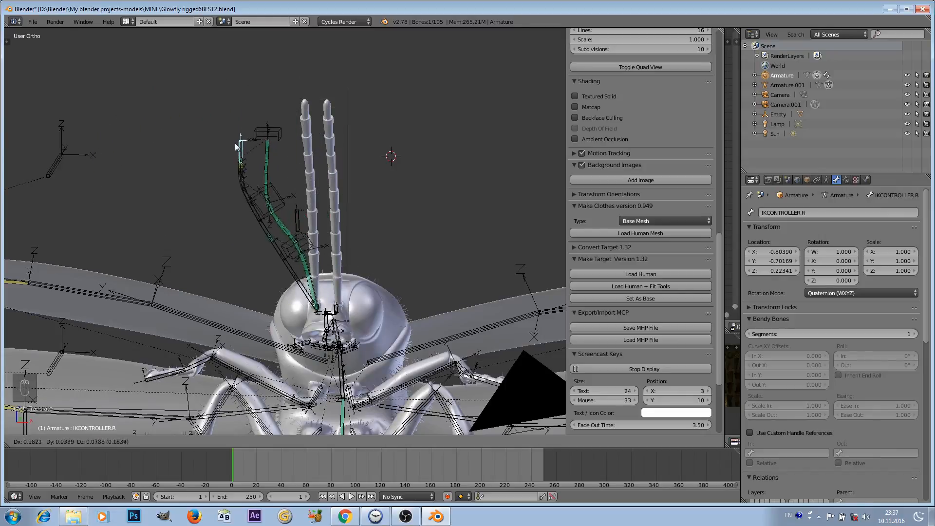
left_click(189, 140)
right_click(248, 188)
key("g")
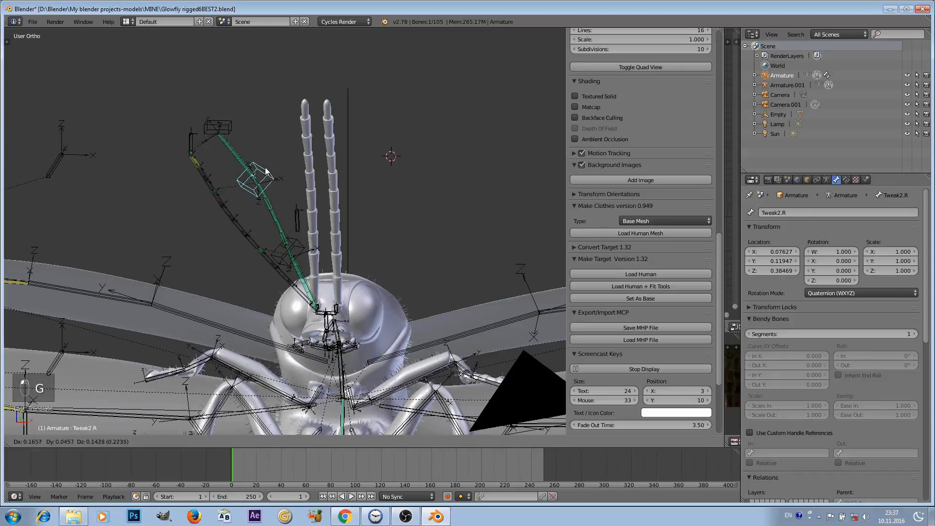
left_click(264, 235)
key("g")
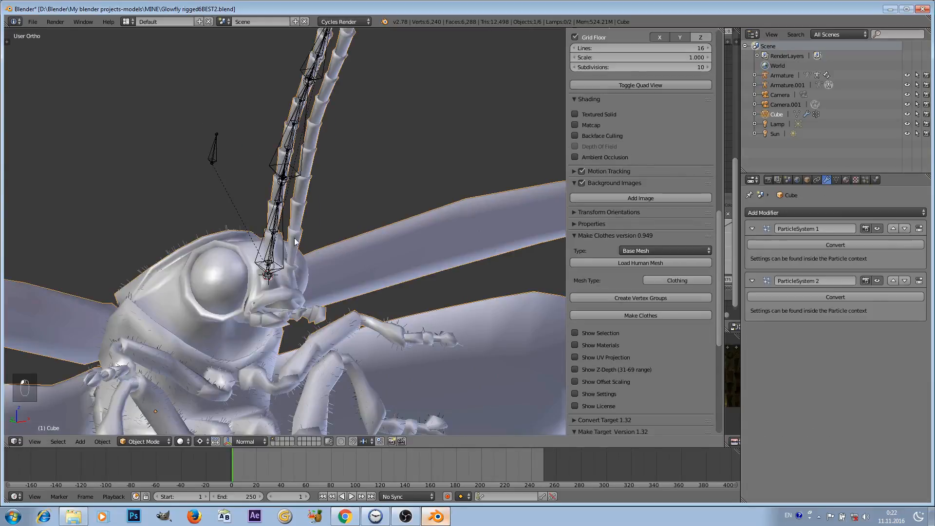
- Parent the Cube insect mesh to the Armature with automatic weights
right_click(282, 224)
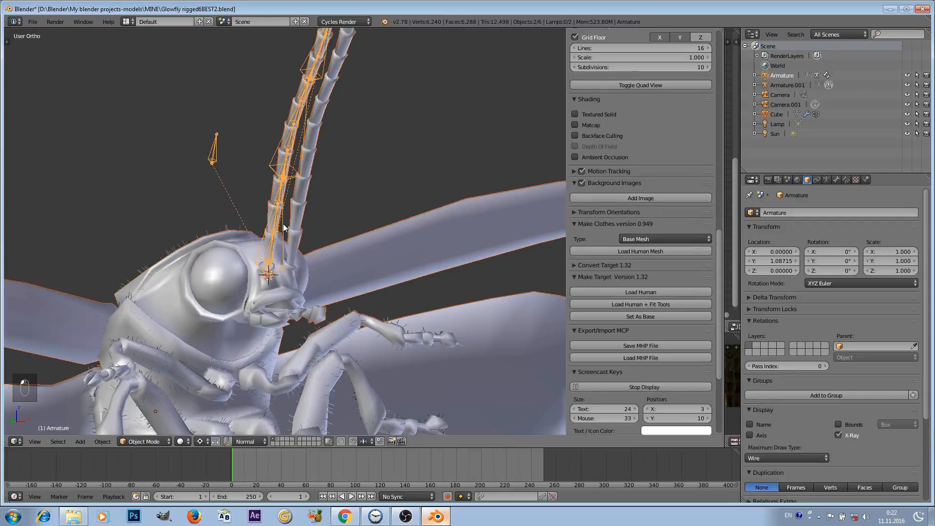
key("ctrl+p")
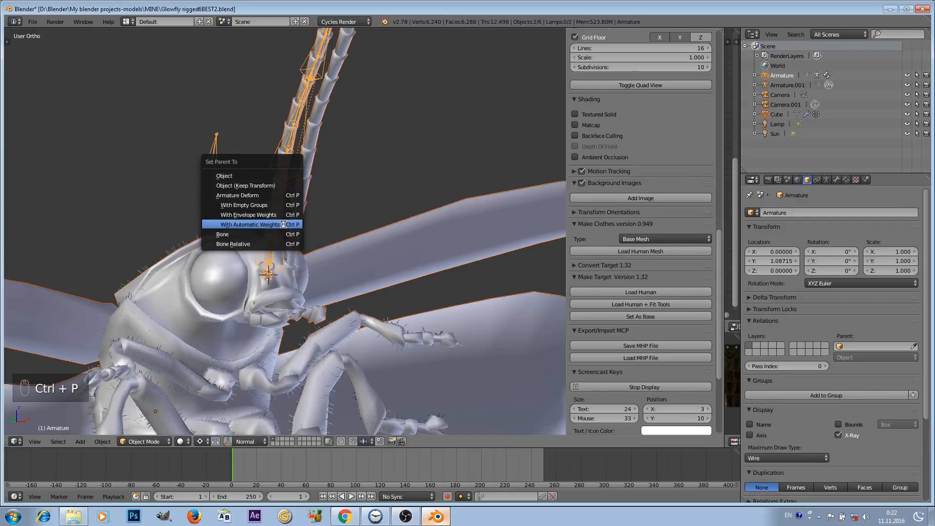
left_click(283, 224)
scroll(292, 205, "down", 8)
scroll(315, 196, "up", 4)
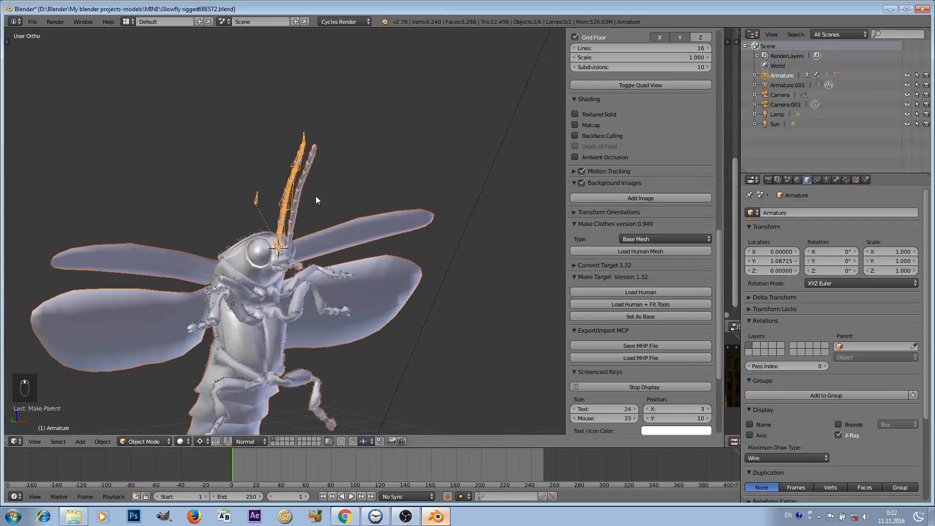
- Select only the Armature and switch it to Pose Mode
scroll(316, 190, "up", 5)
right_click(319, 145)
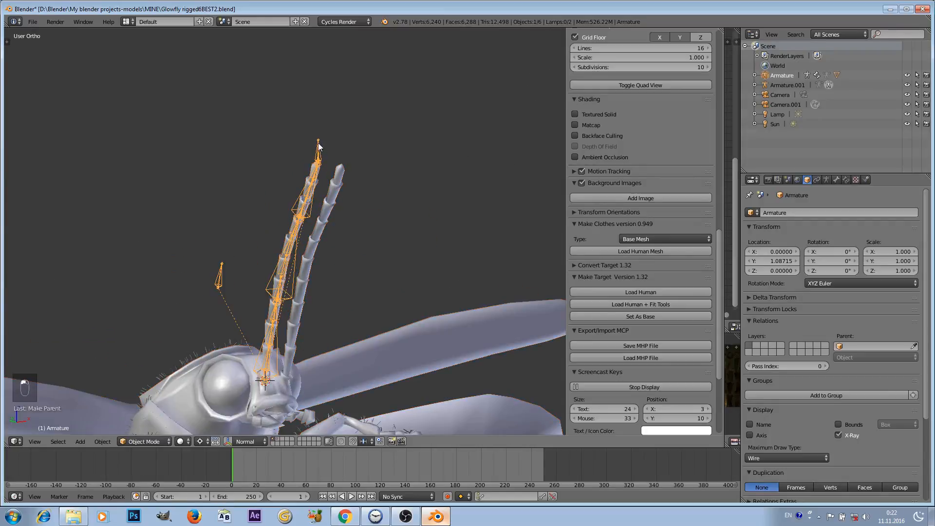
middle_click_drag(355, 220, 334, 241)
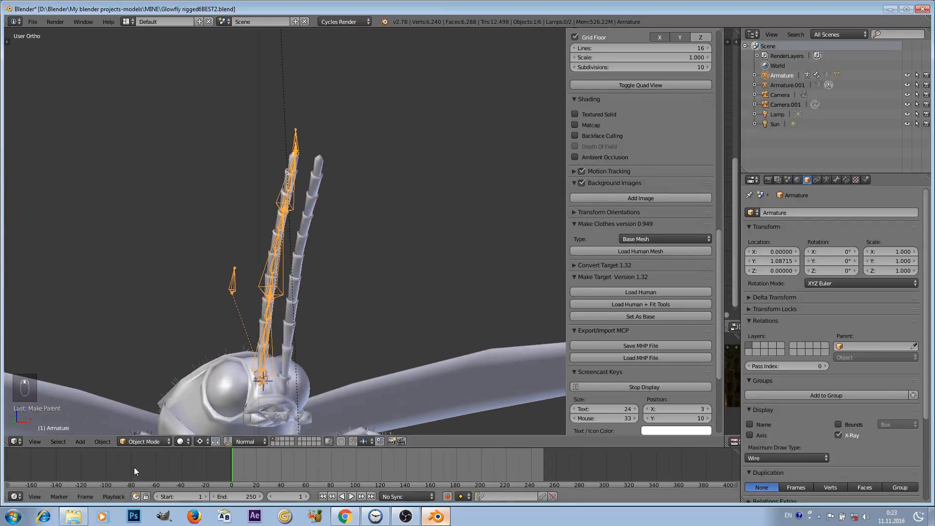
left_click(145, 447)
left_click(159, 408)
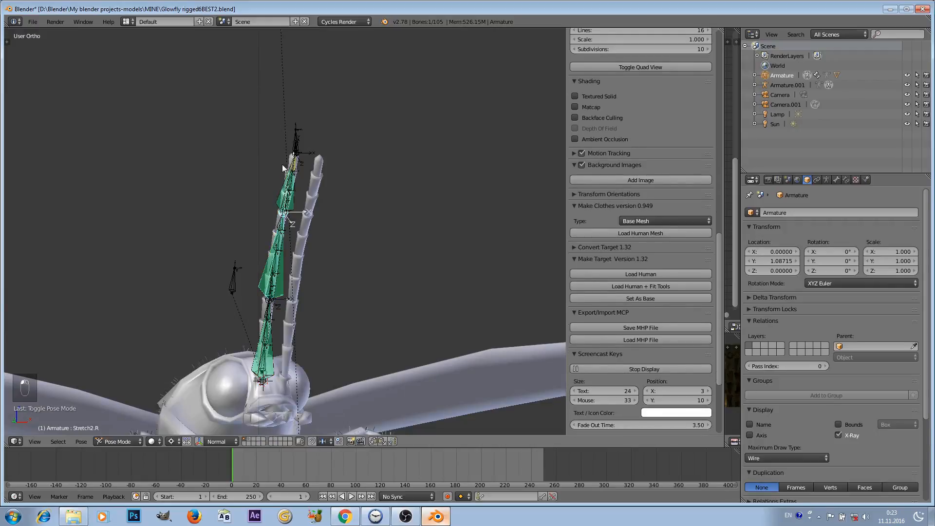
- Test the whisker mesh deformation by moving the IKCONTROLLER.R bone sideways and down, returning it to its starting position
right_click(301, 136)
middle_click_drag(300, 137, 347, 183)
key("g")
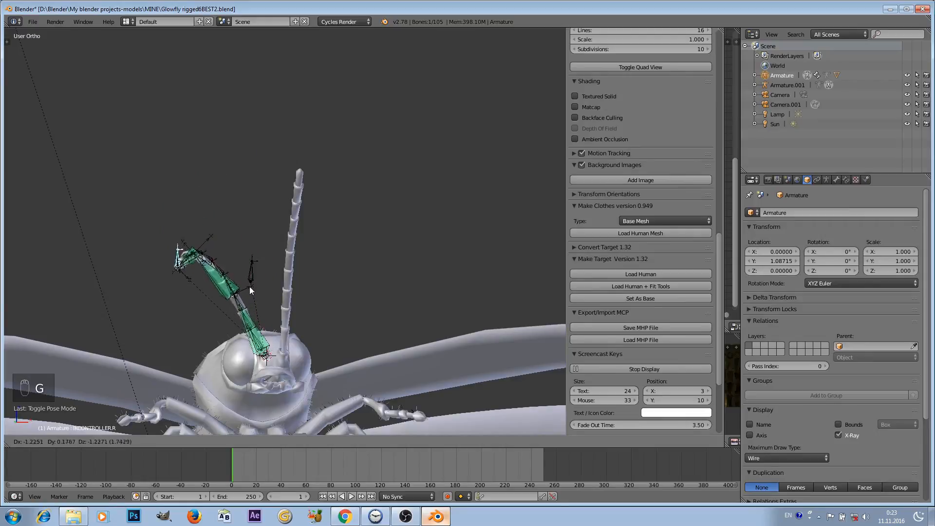
left_click(321, 259)
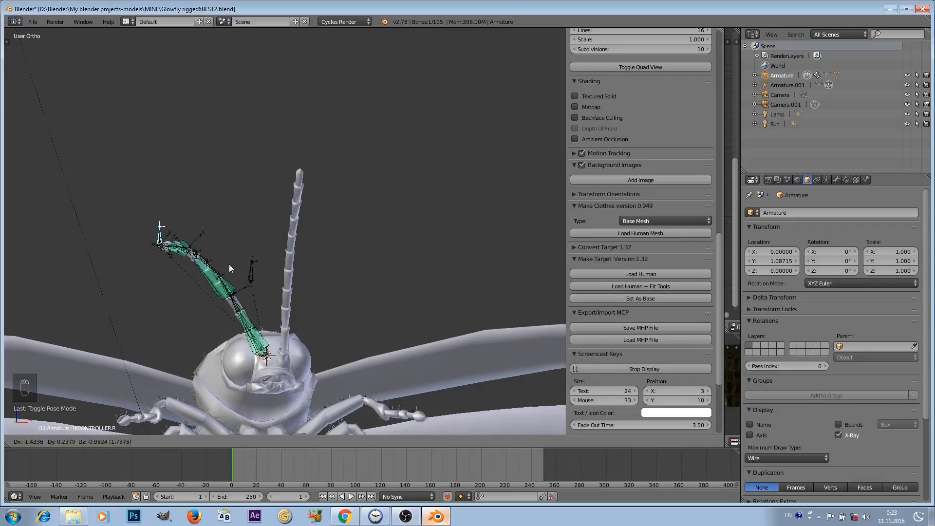
left_click(320, 239)
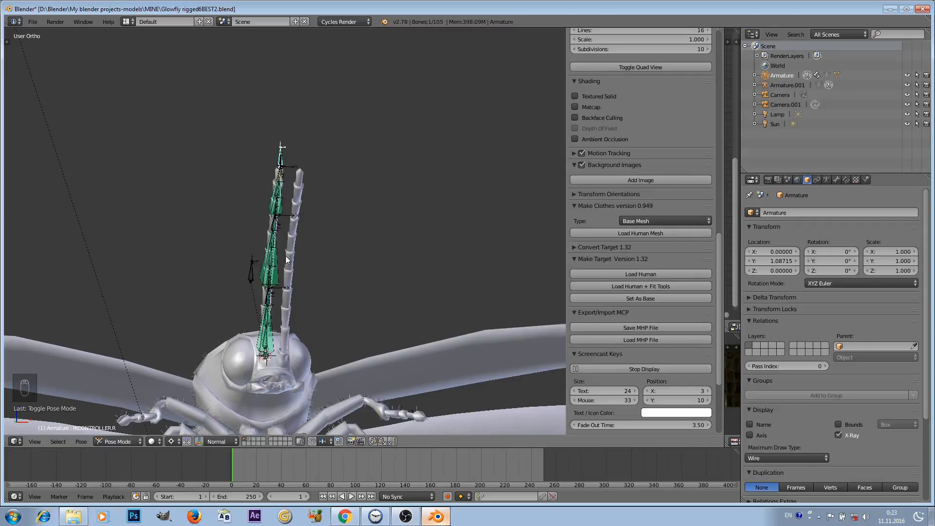
- Move the Pole target bone beside the right whisker to test its effect on the chain
middle_click_drag(288, 261, 333, 322)
scroll(409, 278, "up", 2)
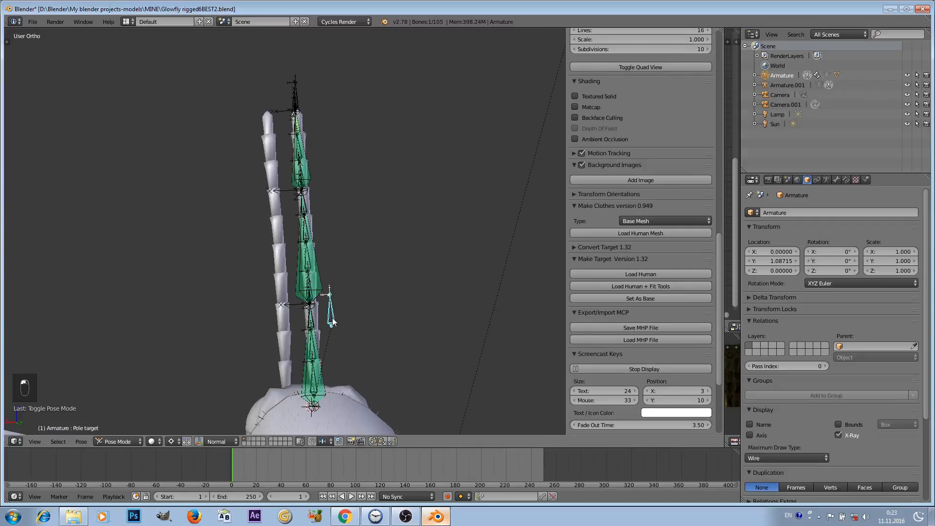
key("g")
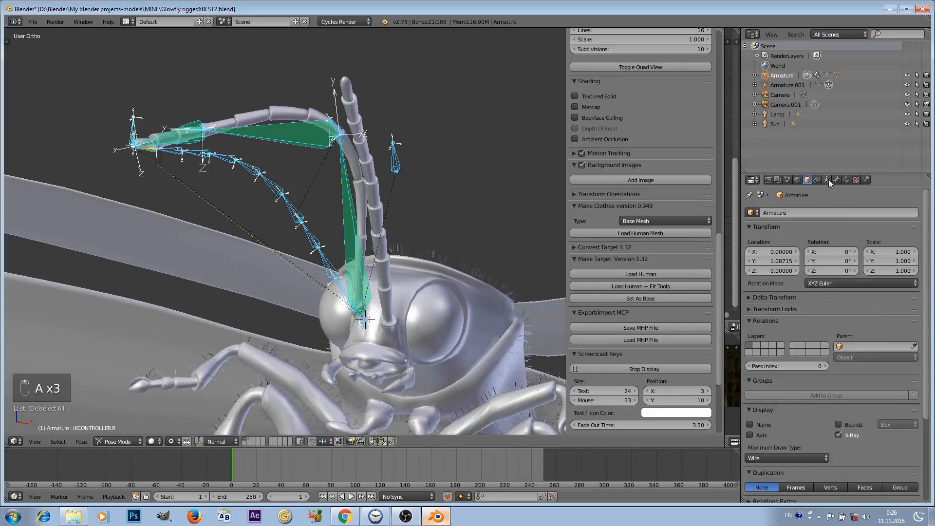
- Show the bones of the posed right whisker as B-Bones through the armature's display setting
left_click(837, 180)
left_click(846, 180)
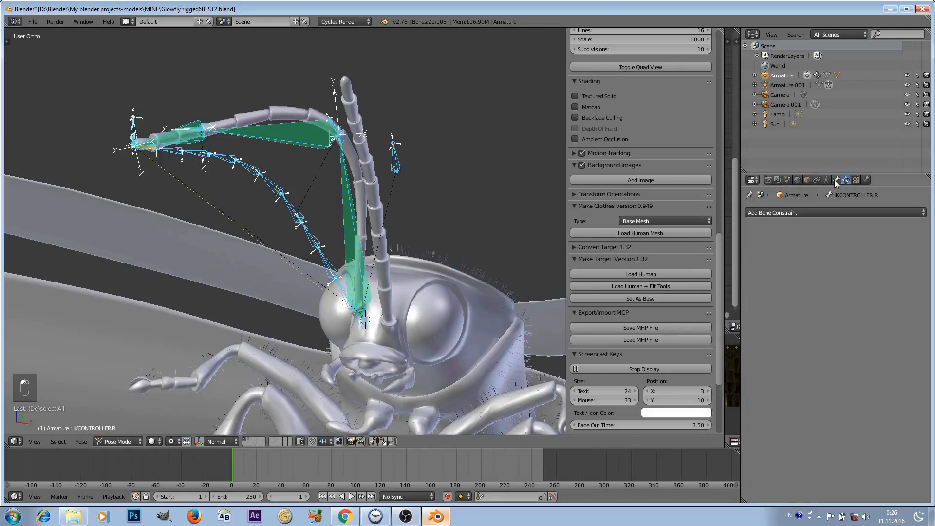
left_click(835, 181)
scroll(811, 286, "up", 16)
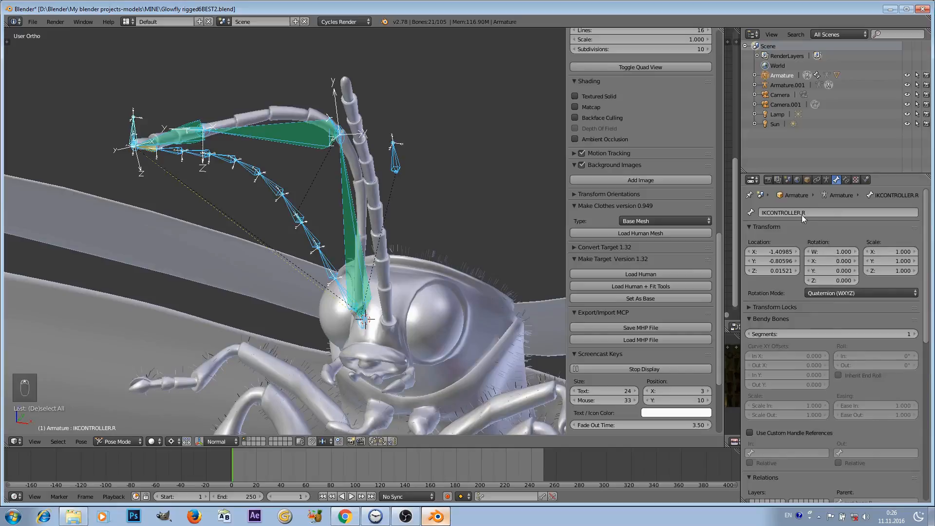
left_click(826, 180)
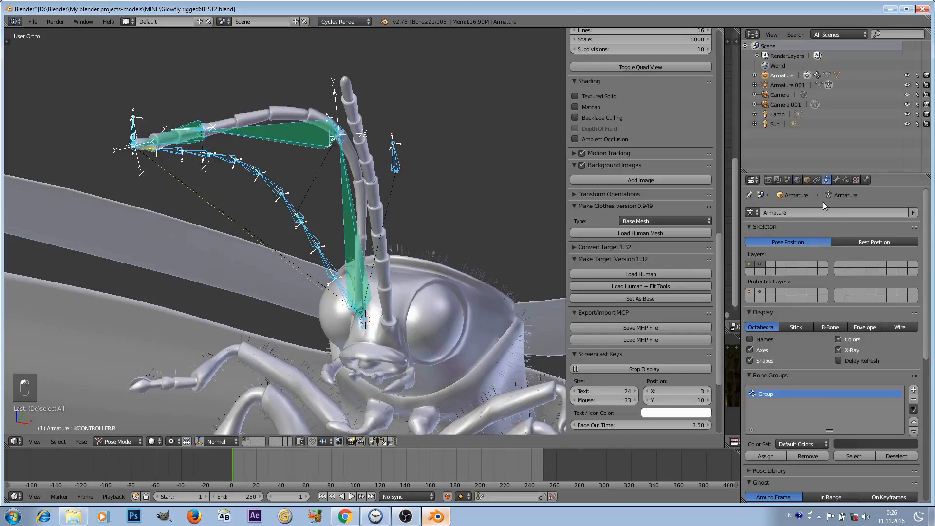
left_click(835, 327)
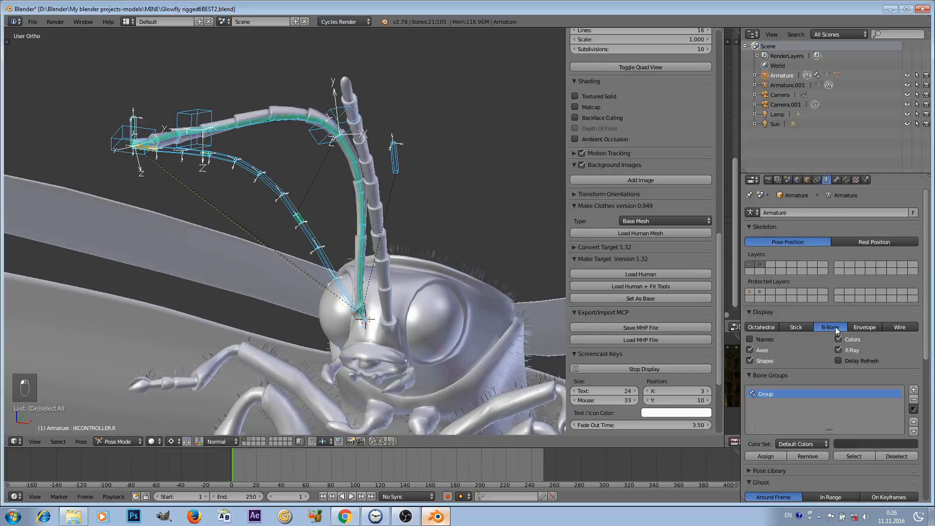
- Move the Tweak2.R and Tweak3.R bones down to test how they bend the right whisker
right_click(206, 116)
key("g")
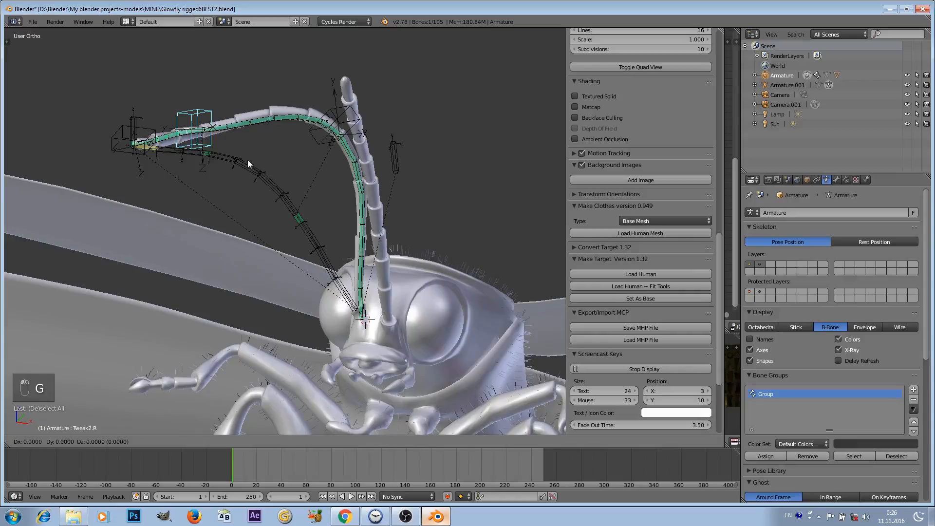
left_click(234, 194)
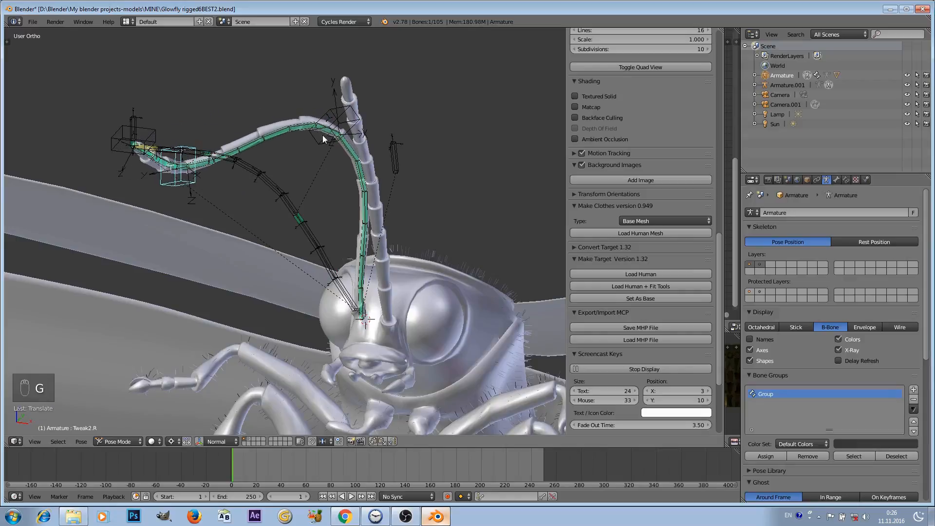
key("g")
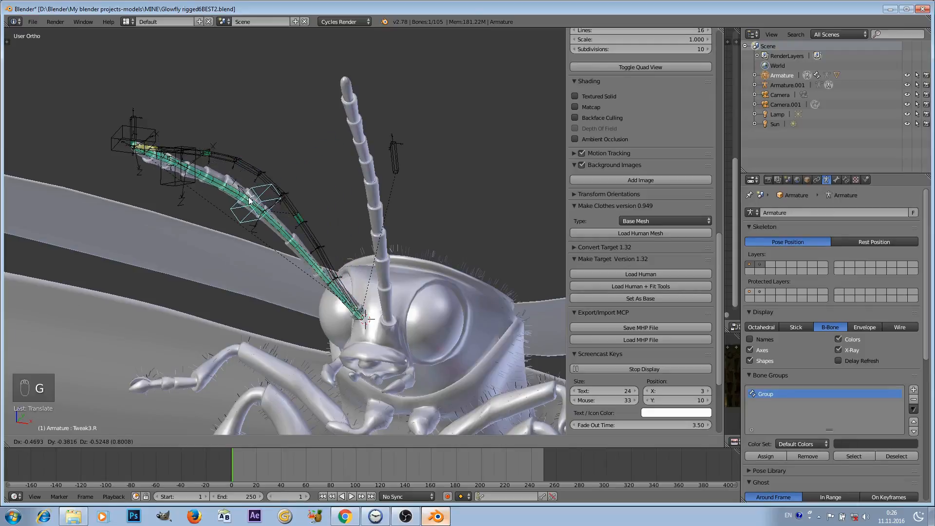
left_click(236, 213)
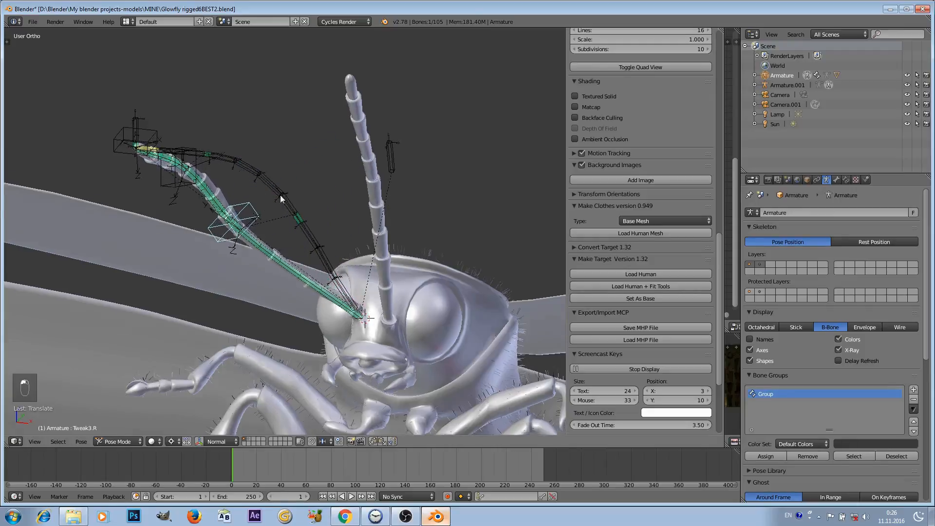
- Reposition the IKCONTROLLER.R bone inward and up in several moves to test the right whisker's stretch and bend from front and side
middle_click_drag(280, 195, 293, 165)
right_click(148, 139)
key("g")
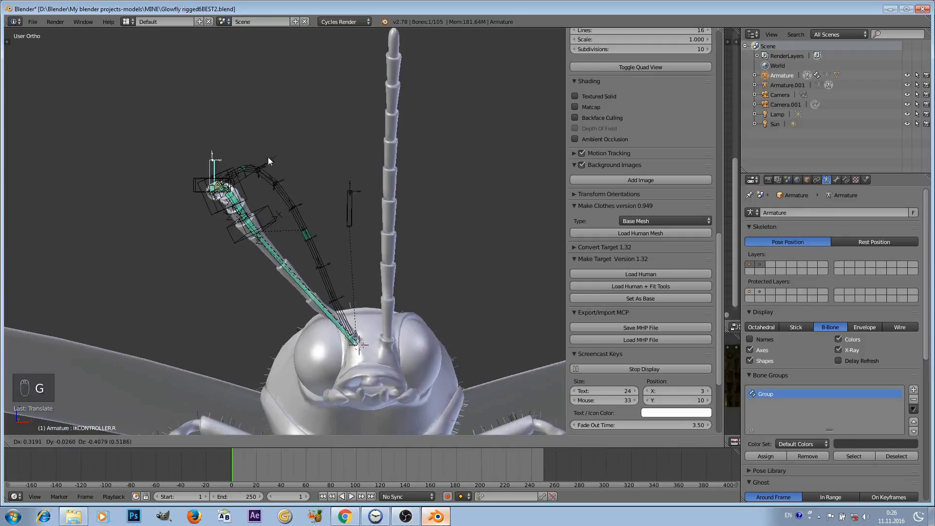
left_click(297, 153)
middle_click_drag(340, 183, 451, 188)
scroll(307, 172, "up", 3)
middle_click_drag(312, 173, 304, 177)
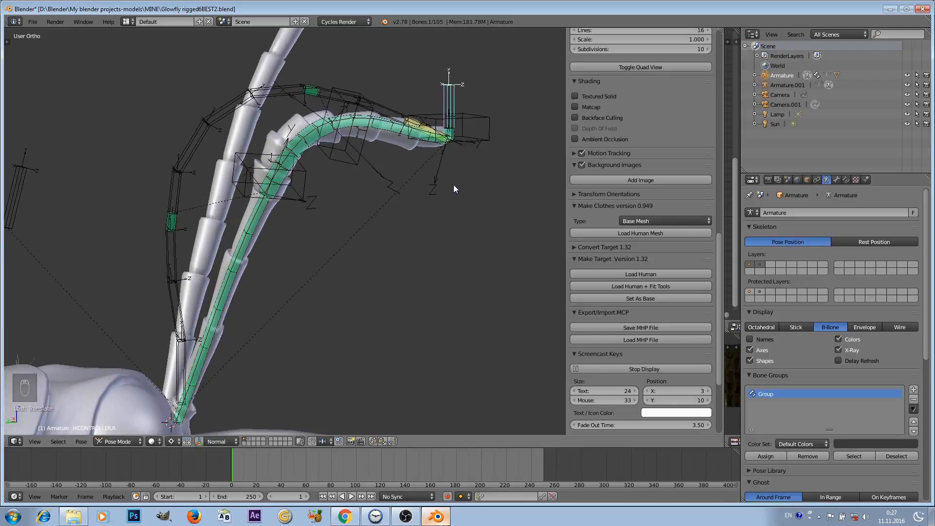
key("g")
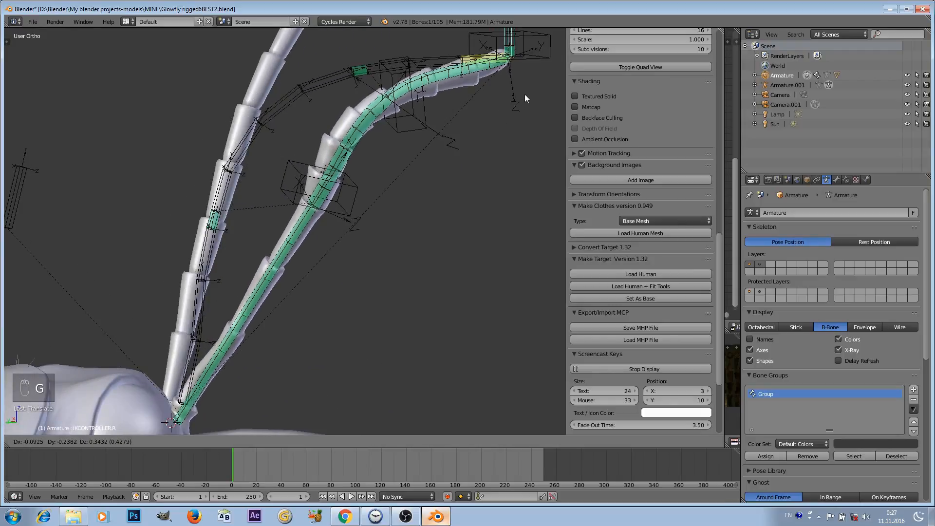
left_click(537, 80)
scroll(428, 171, "down", 3)
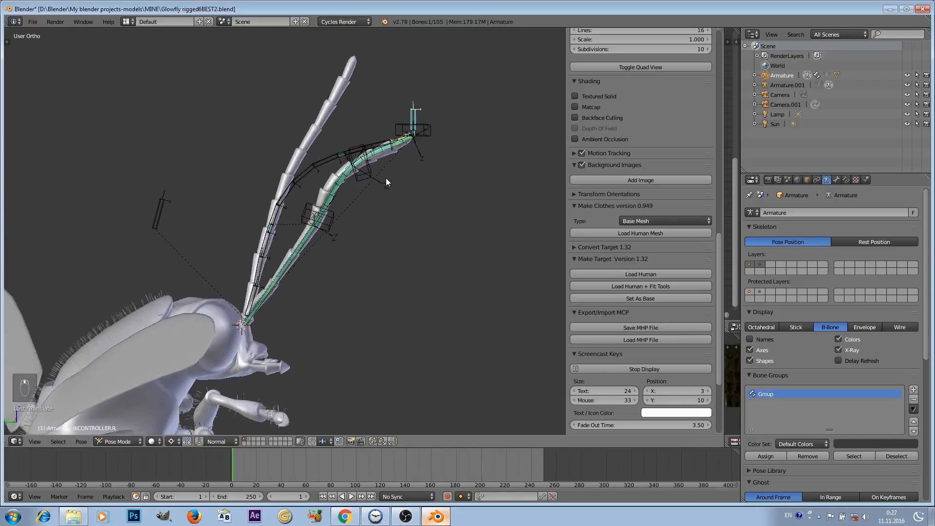
key("g")
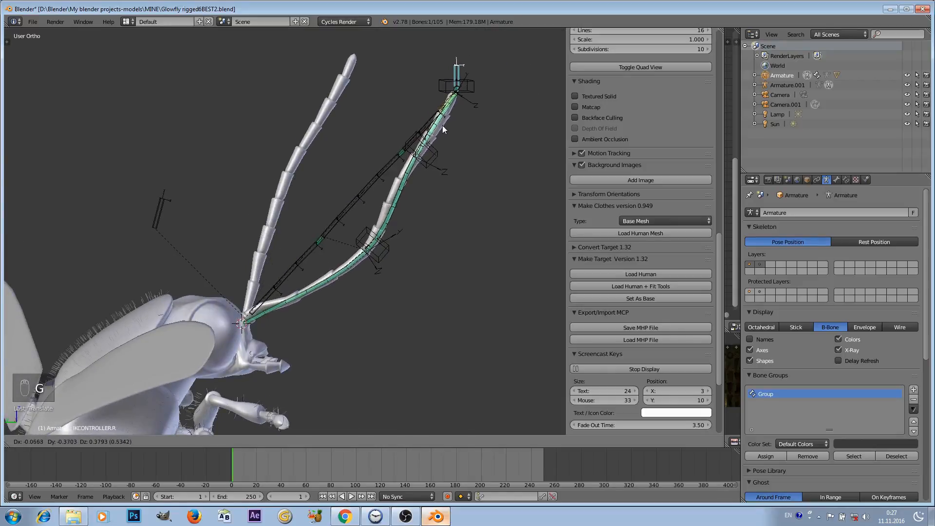
left_click(447, 119)
- Move Tweak3.R and Tweak2.R outward to arc the right whisker, and start moving the IKCONTROLLER.R bone
middle_click_drag(447, 118, 280, 216)
right_click(248, 244)
key("g")
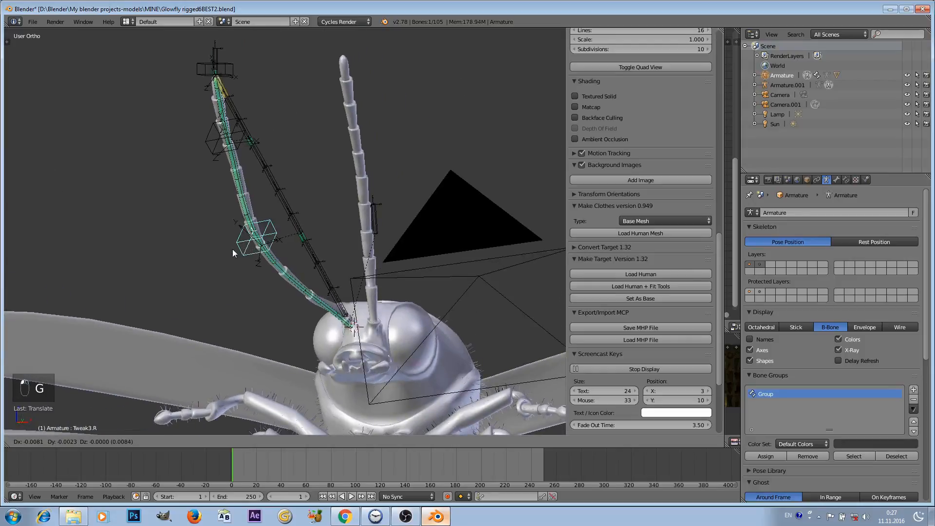
left_click(213, 166)
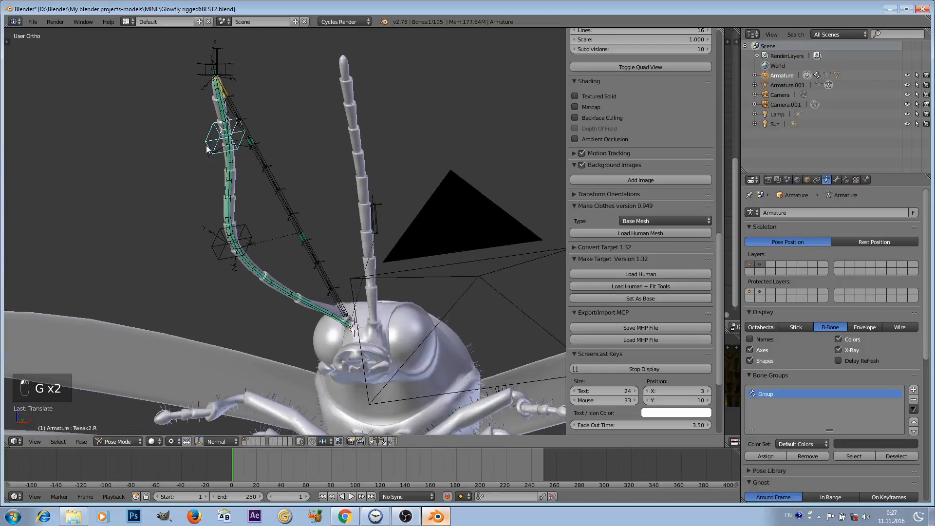
key("g")
left_click(183, 159)
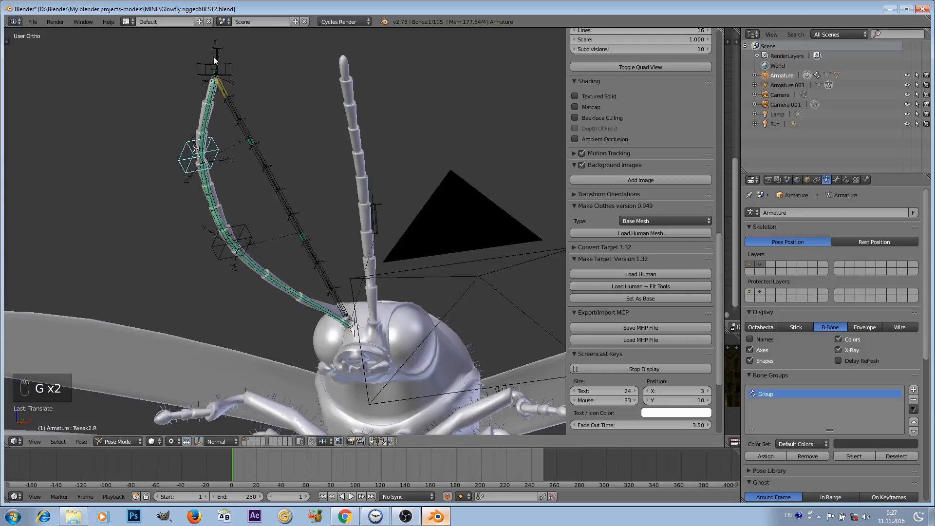
right_click(213, 57)
key("g")
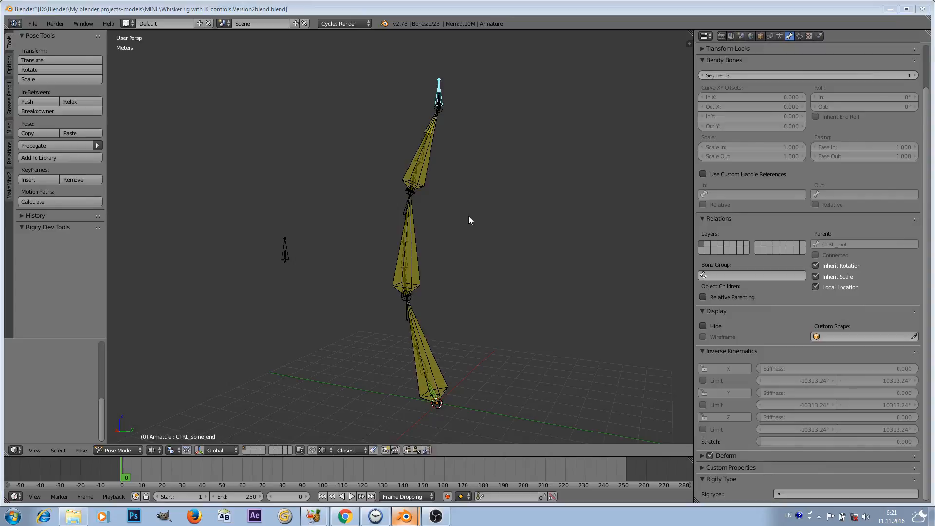
- In the file Whisker rig with IK controls.Version2blend.blend, select the three DEF_spine deform bones, ending with DEF_spine.002 active
right_click(427, 162)
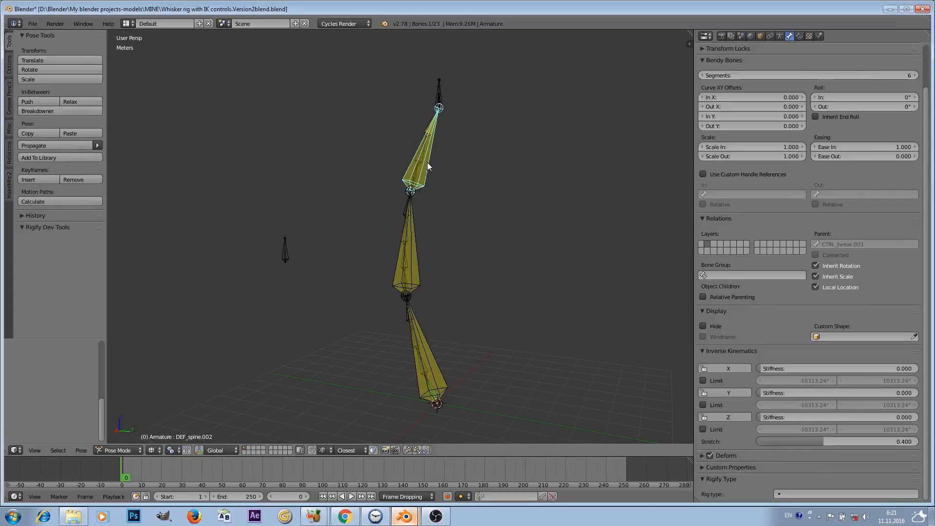
right_click(414, 267)
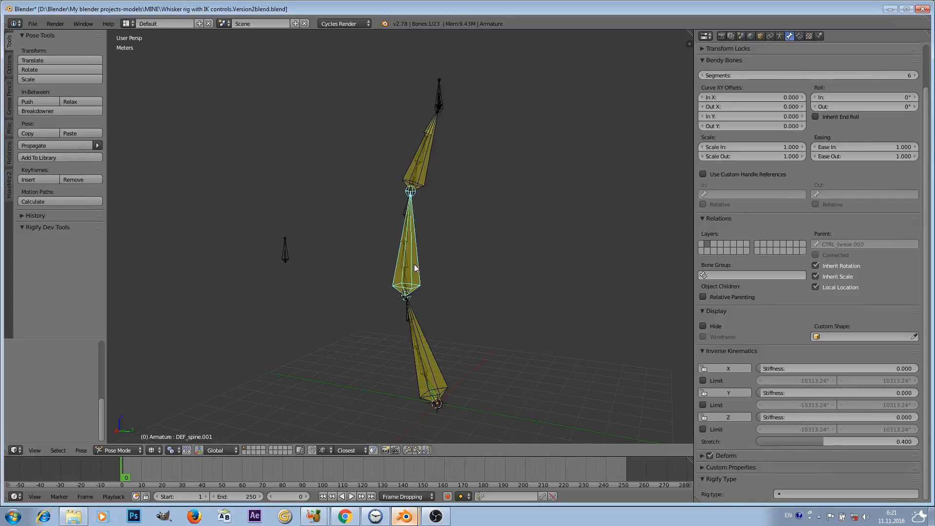
right_click(430, 355)
right_click(425, 165)
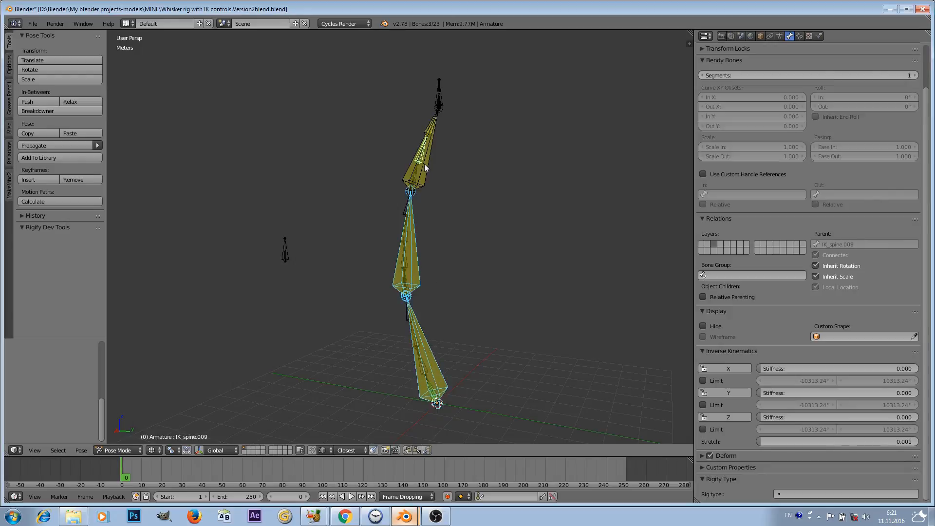
middle_click_drag(469, 150, 424, 221, "shift")
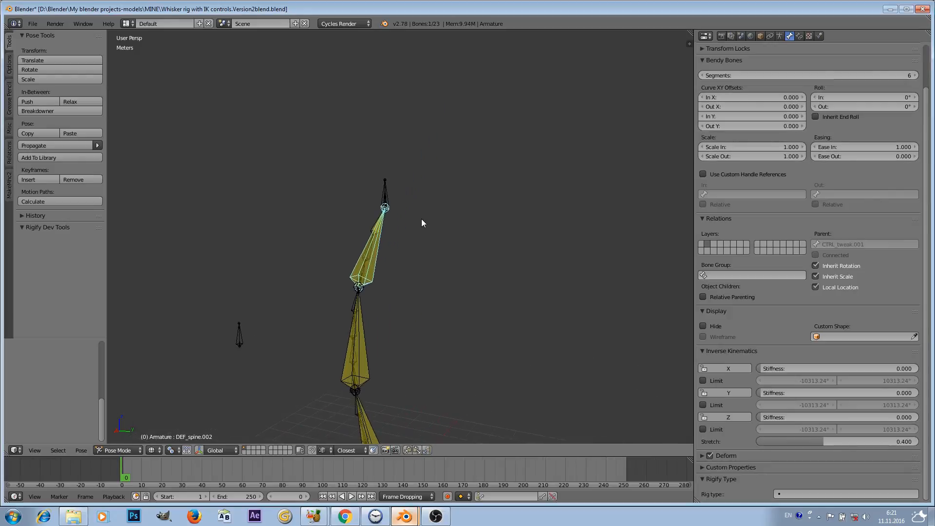
- Inspect the IK bone constraints of DEF_spine.002, DEF_spine.001 and DEF_spine.000 one after another
left_click(800, 36)
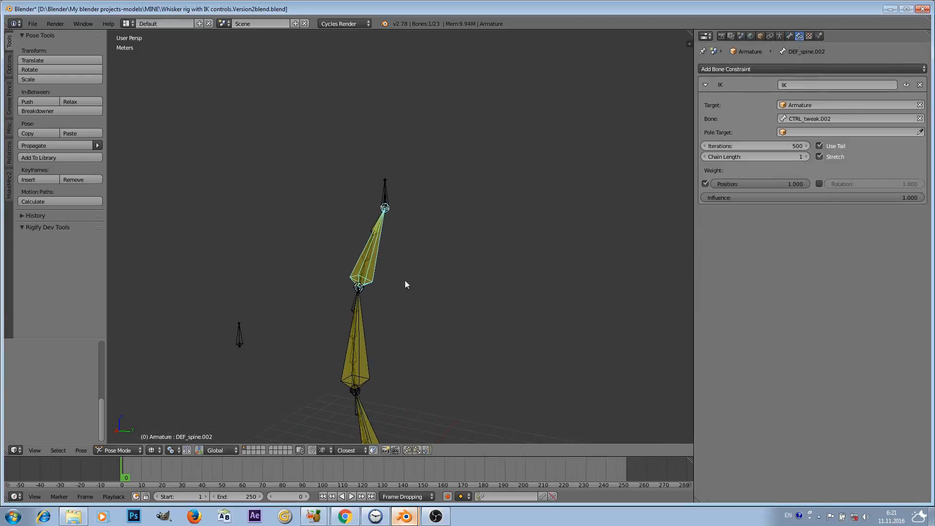
scroll(405, 279, "up", 4)
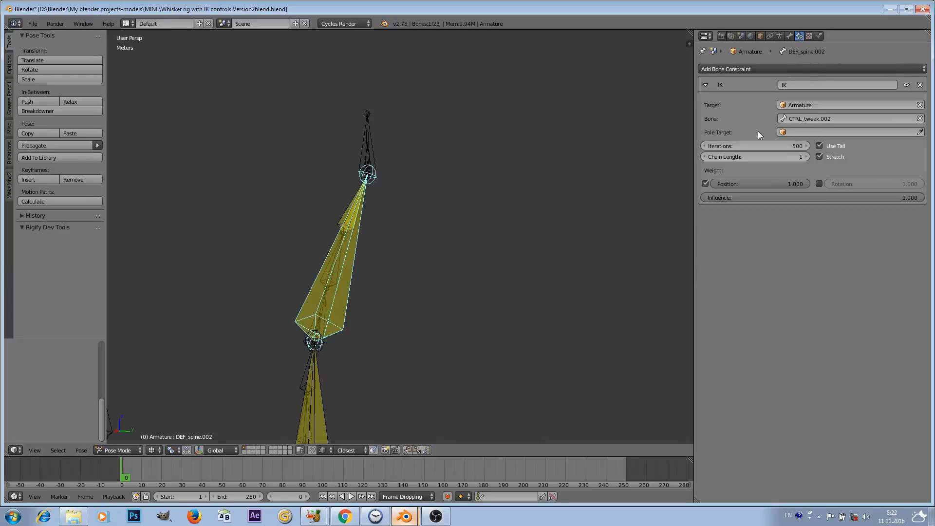
middle_click_drag(395, 286, 381, 233)
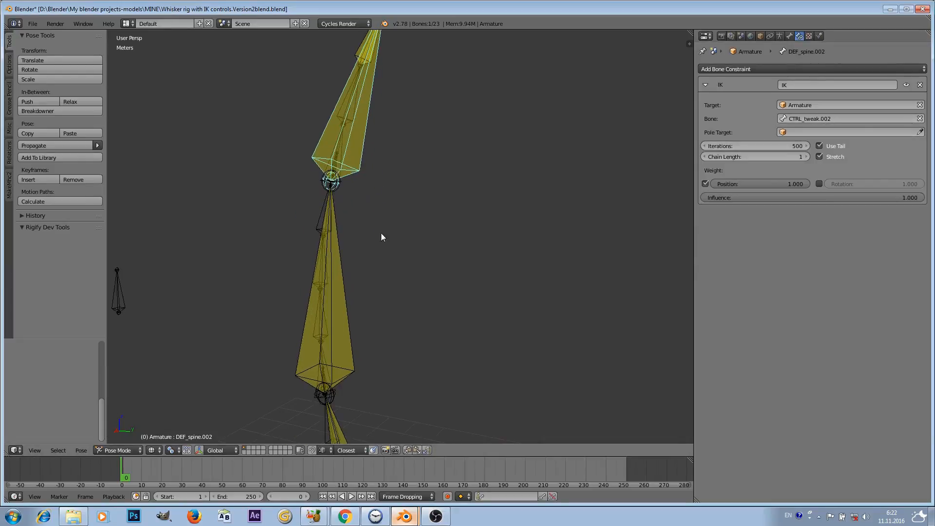
right_click(348, 316)
scroll(413, 271, "down", 3)
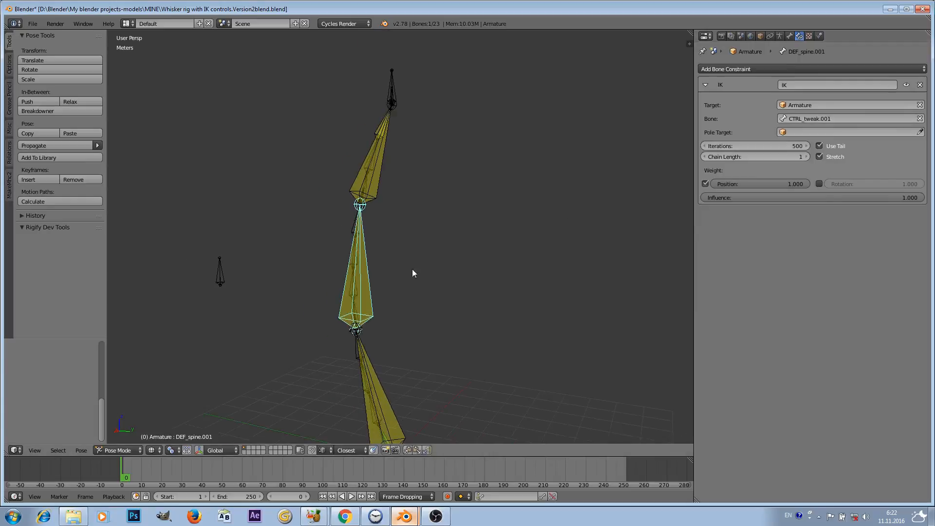
middle_click_drag(413, 271, 383, 298)
scroll(407, 292, "up", 3)
right_click(385, 287)
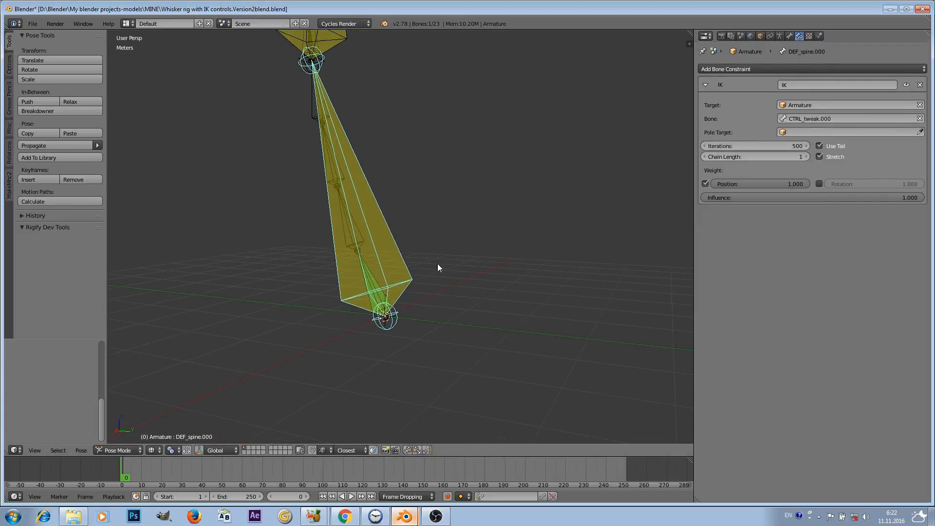
- Compare the parent relations in the bone properties of DEF_spine.000 and DEF_spine.001
left_click(789, 36)
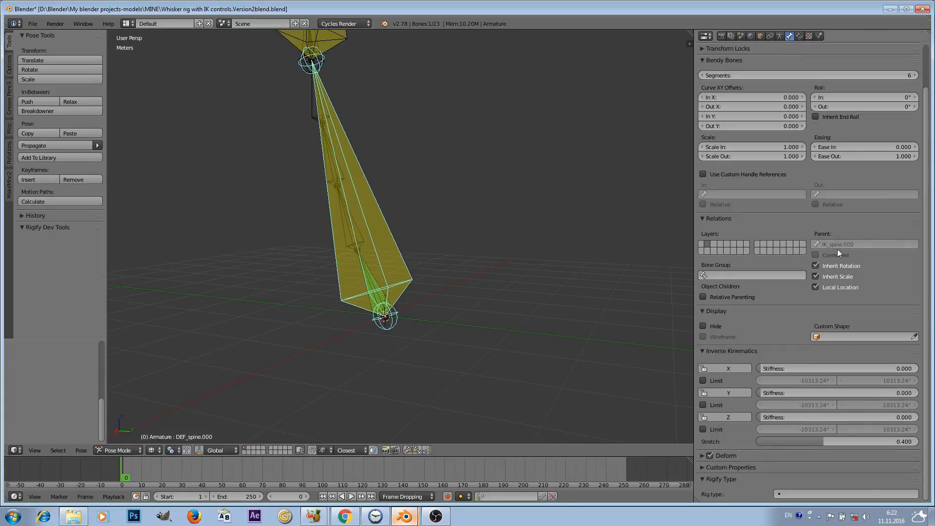
scroll(464, 263, "down", 3)
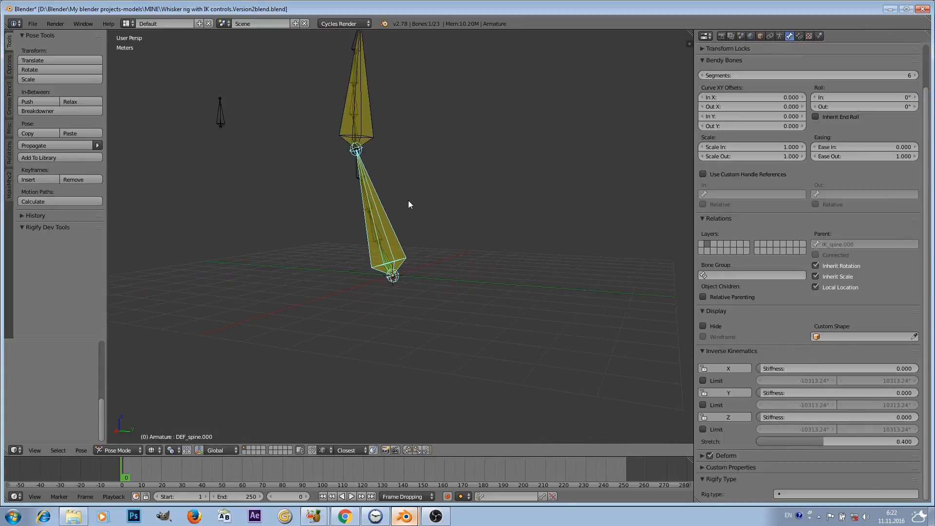
middle_click_drag(409, 202, 426, 302)
scroll(403, 268, "up", 3)
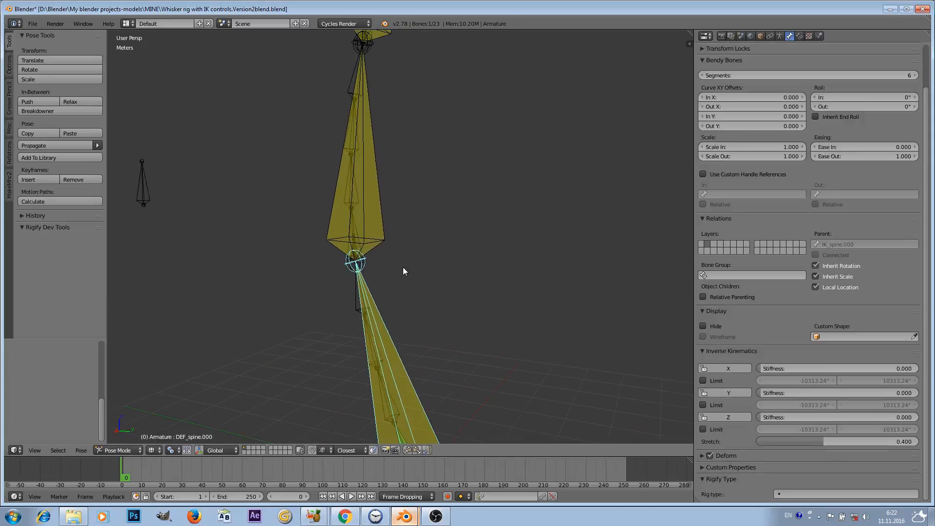
right_click(380, 211)
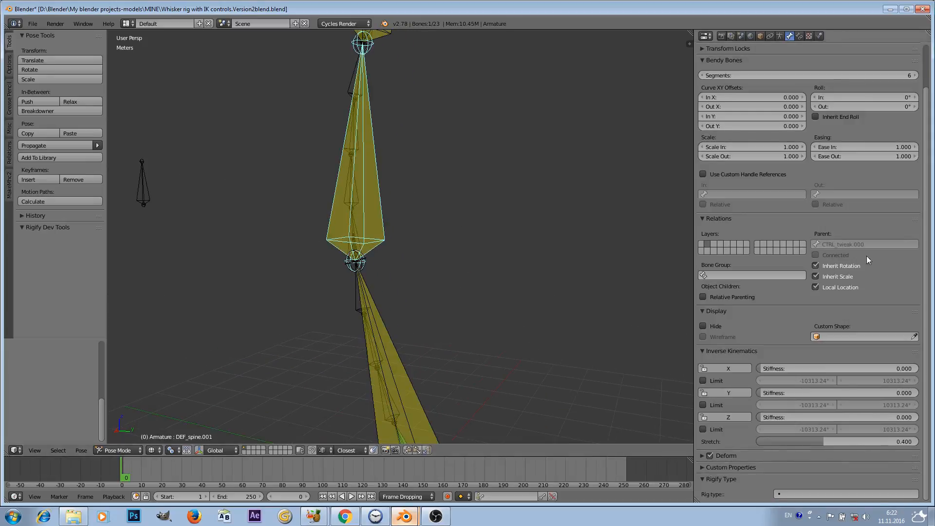
scroll(441, 350, "down", 2)
middle_click_drag(440, 350, 407, 324)
right_click(406, 324)
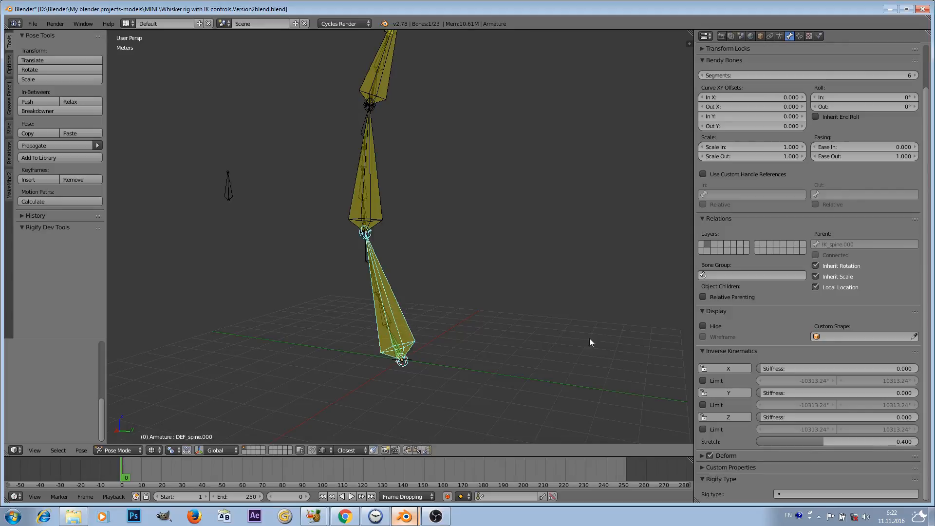
- Check the parent of DEF_spine.001 and locate the CTRL_tweak.000 bone at its base
right_click(381, 194)
scroll(432, 200, "up", 5)
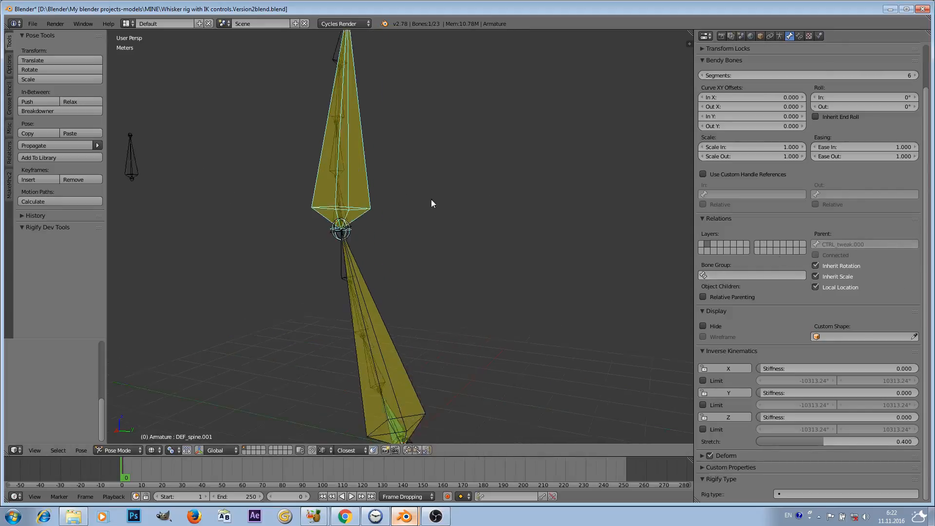
middle_click_drag(343, 209, 443, 268, "shift")
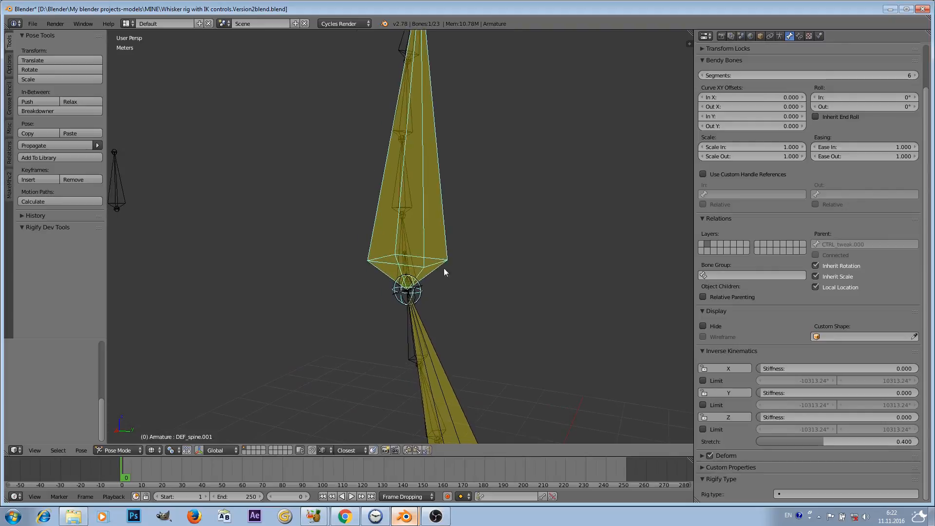
right_click(405, 236)
scroll(405, 236, "up", 4)
right_click(413, 291)
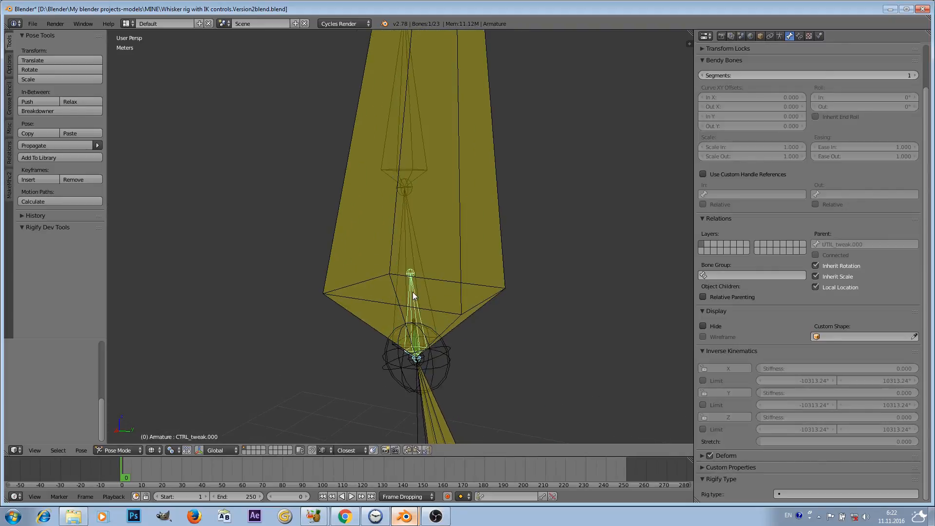
scroll(442, 251, "down", 7)
middle_click_drag(439, 174, 428, 363, "shift")
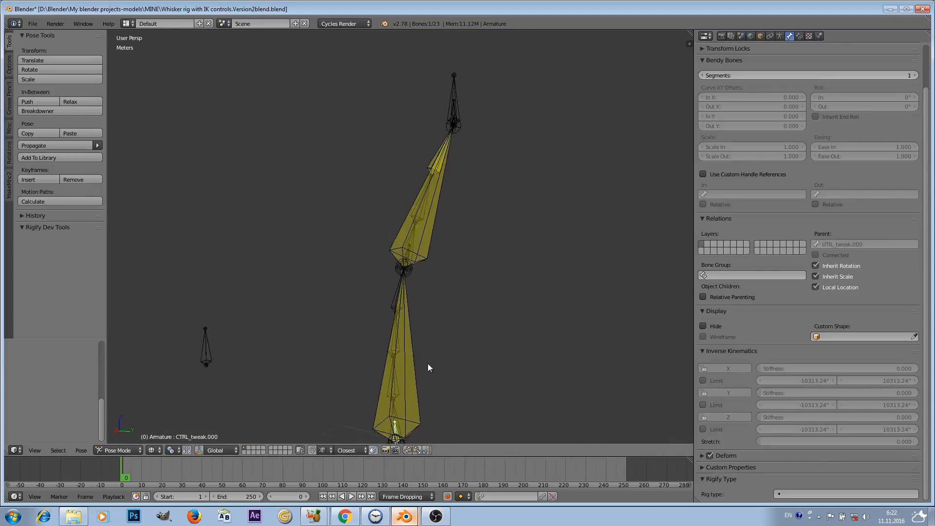
- Check the parent of DEF_spine.002 and locate the CTRL_tweak.001 bone at its base
right_click(432, 241)
scroll(429, 244, "up", 5)
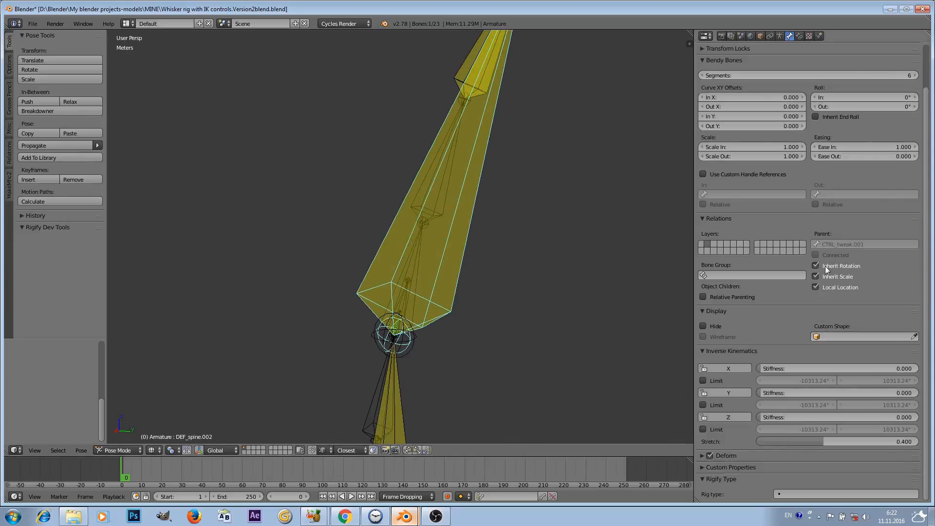
middle_click_drag(406, 336, 403, 278, "shift")
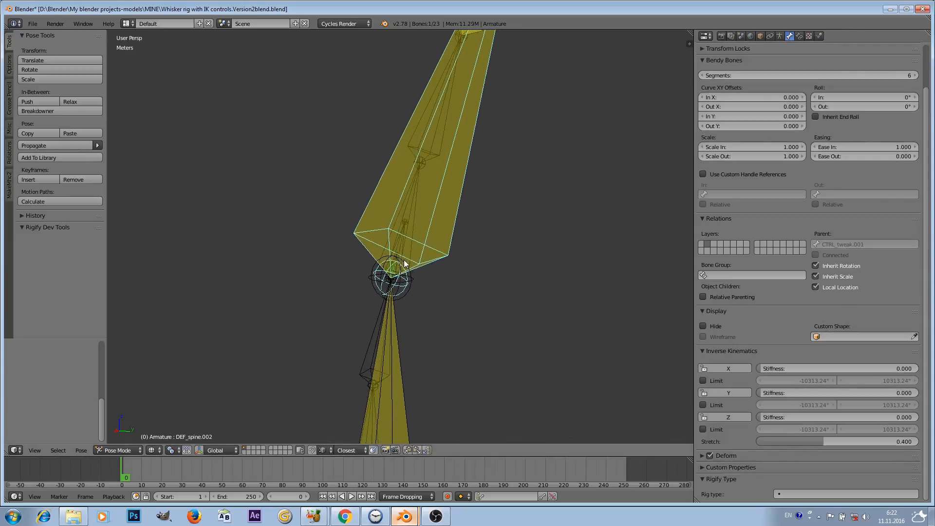
scroll(407, 253, "up", 5)
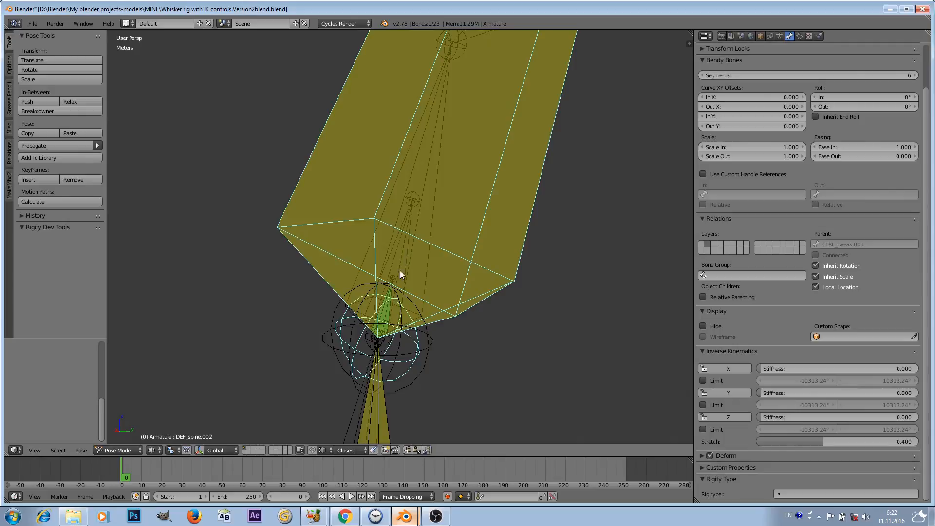
right_click(404, 244)
scroll(411, 244, "down", 5)
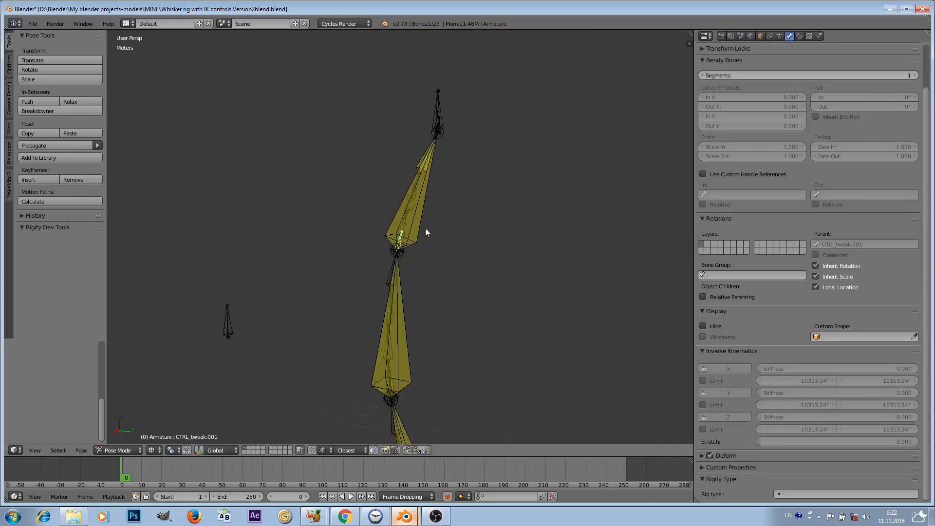
- Try bending the bone chain by moving the CTRL_spine_end bone sideways and down toward the grid
middle_click_drag(420, 251, 395, 194, "shift")
right_click(396, 72)
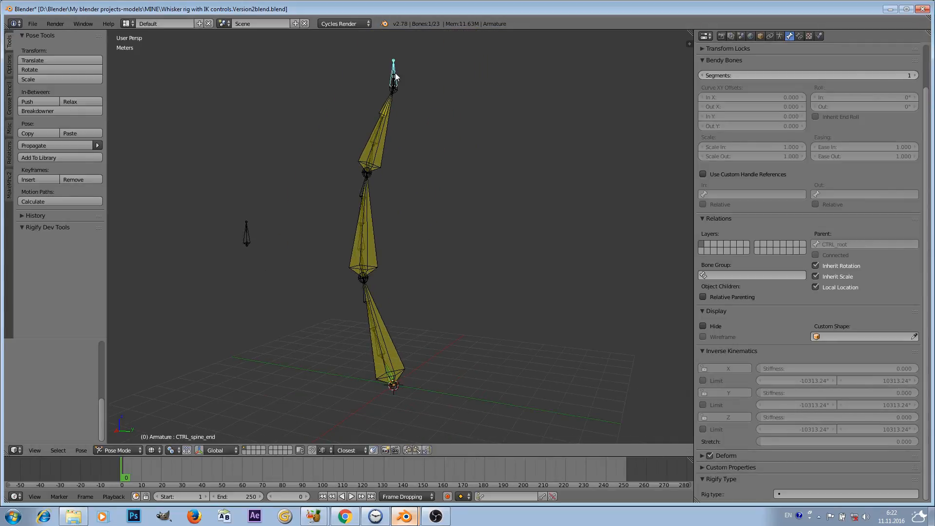
key("g")
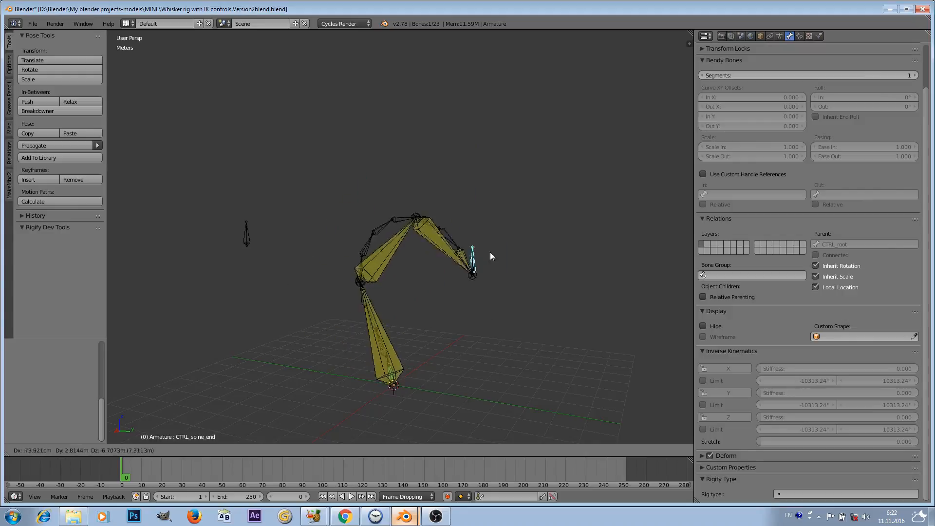
right_click(433, 186)
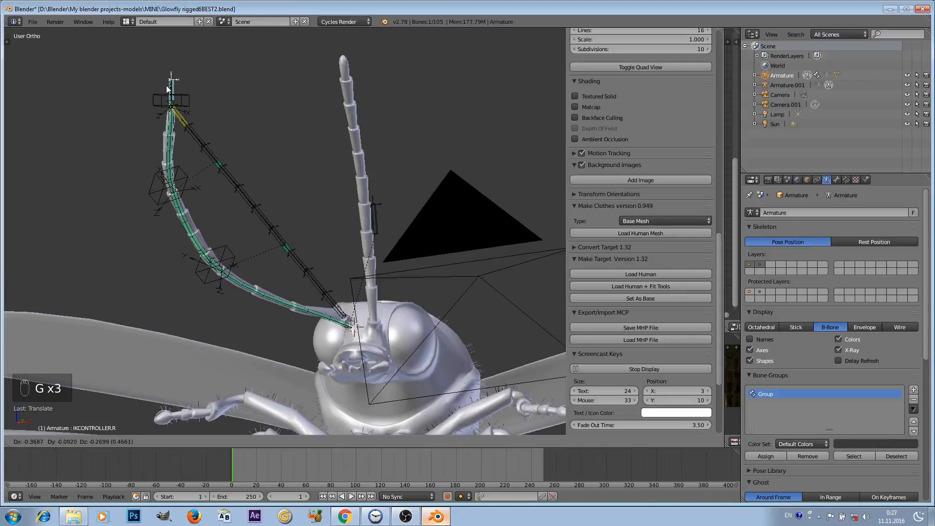
- Move the Tweak3.R bone of the glowfly's antenna up toward the straight bone chain to reshape the lower antenna
middle_click_drag(234, 210, 285, 226)
scroll(346, 247, "down", 2)
scroll(284, 225, "up", 2)
right_click(233, 177)
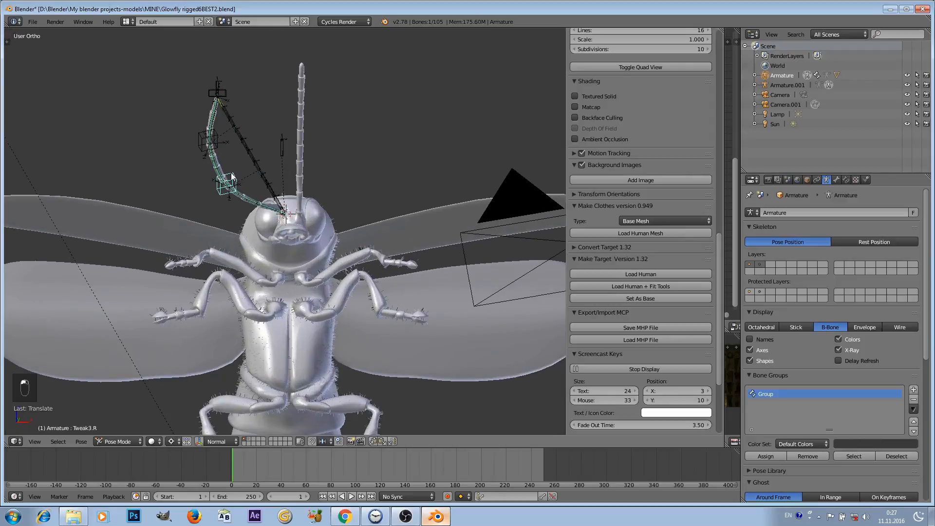
key("g")
left_click(239, 159)
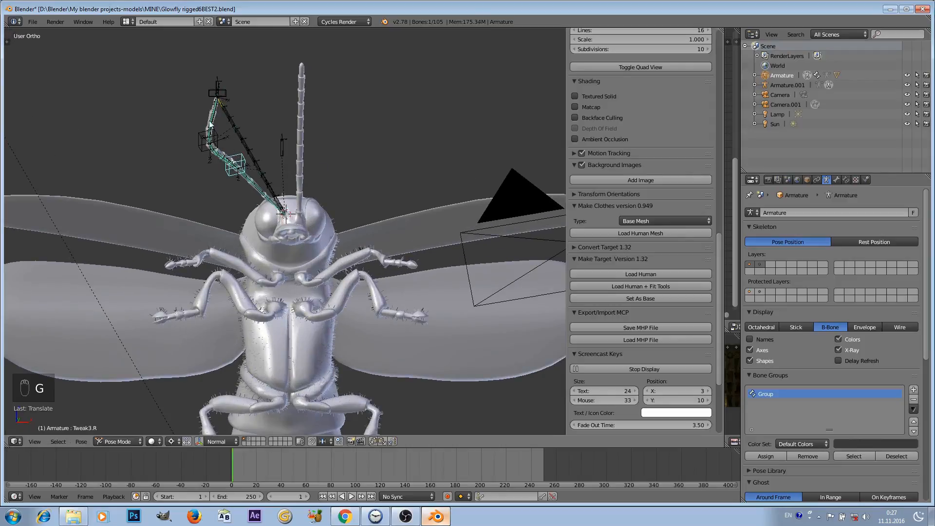
- Examine the whole glowfly model, view its finished render in Chrome, and return to the rigged model in Blender
scroll(286, 217, "up", 1)
middle_click_drag(283, 196, 287, 224)
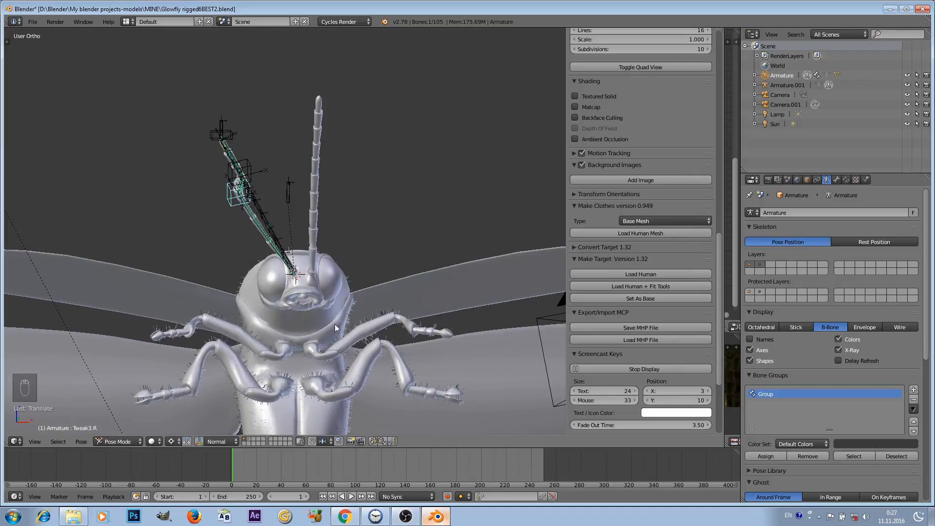
scroll(335, 323, "down", 4)
middle_click_drag(344, 335, 341, 270)
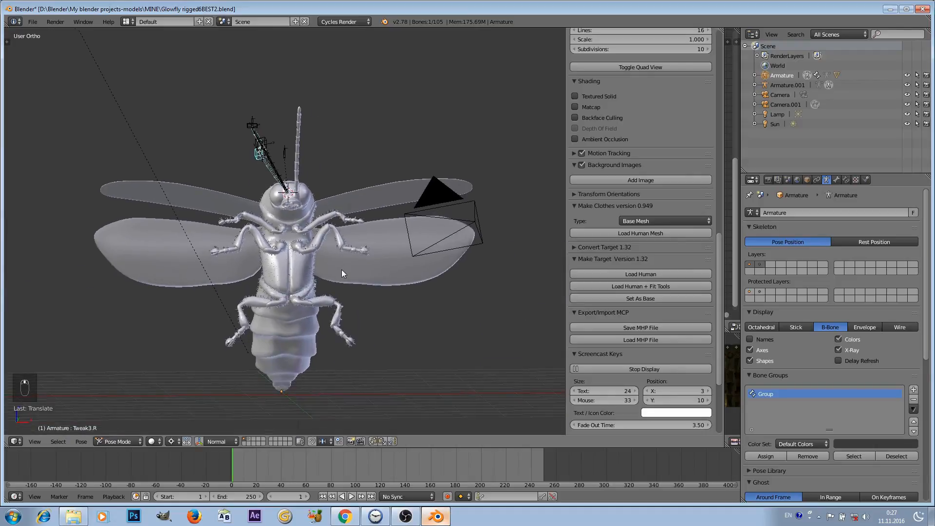
scroll(340, 244, "up", 1)
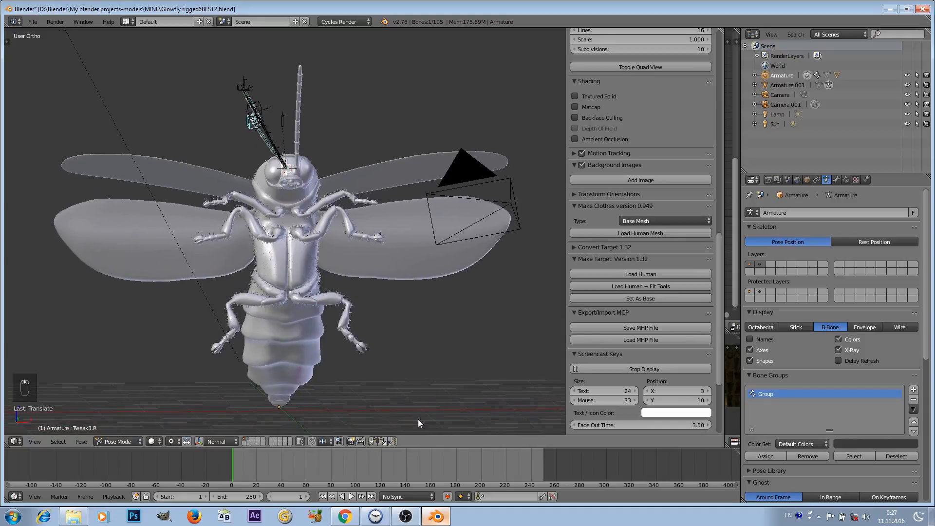
left_click(345, 516)
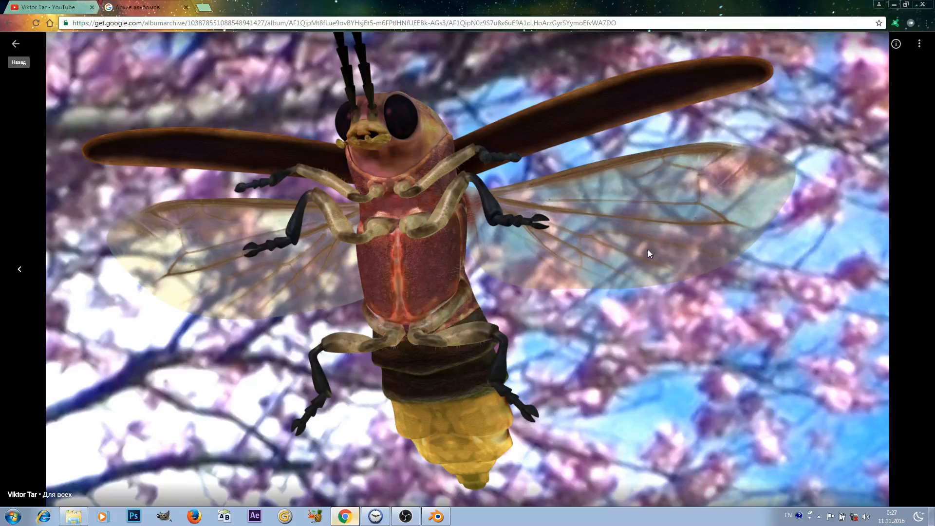
left_click(444, 515)
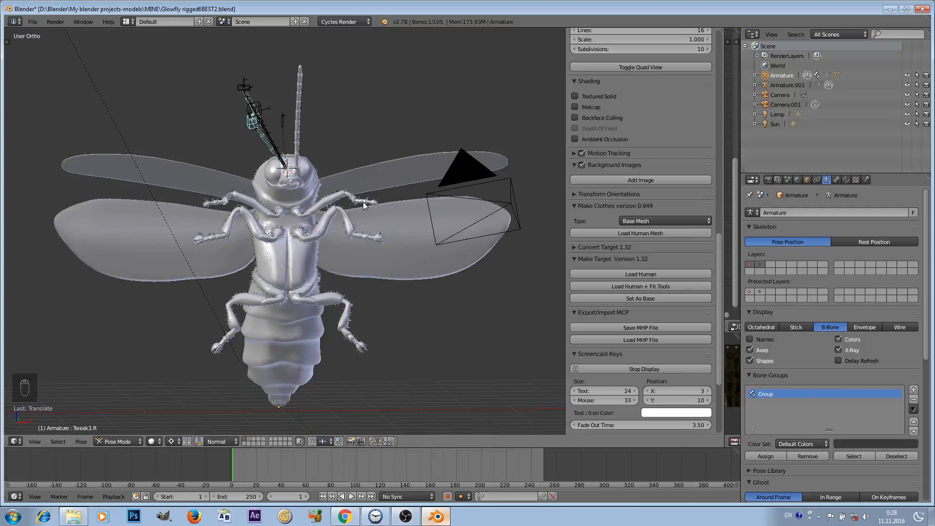